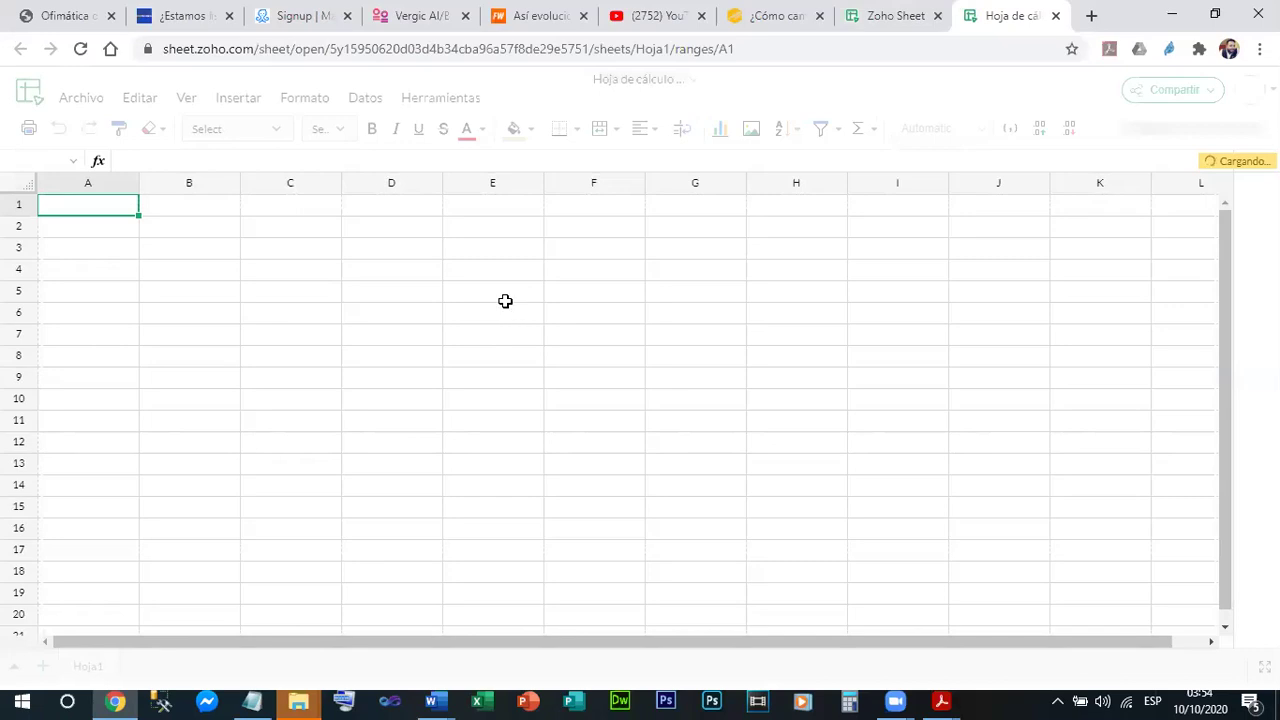
Step: Review the options for sharing and publishing the untitled spreadsheet, then return to its blank cells
{"action": "left_click", "coordinate": [780, 229]}
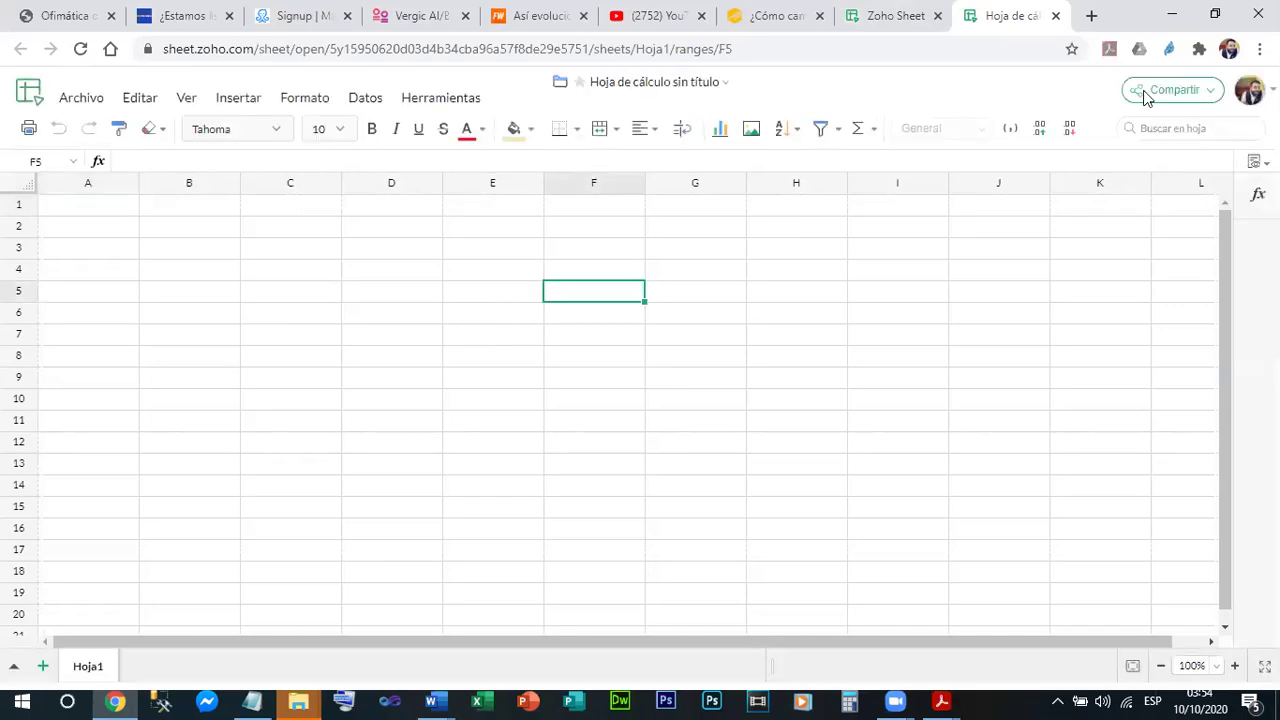
{"action": "left_click", "coordinate": [1209, 91]}
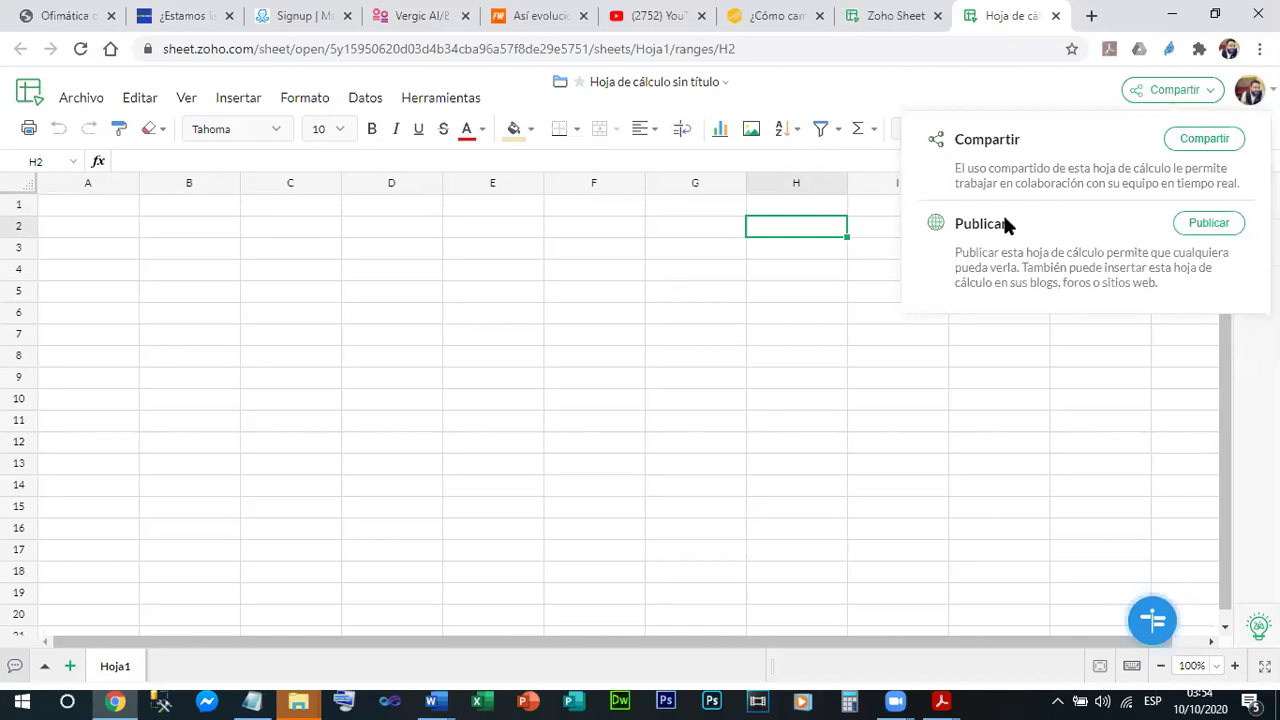
{"action": "left_click", "coordinate": [420, 249]}
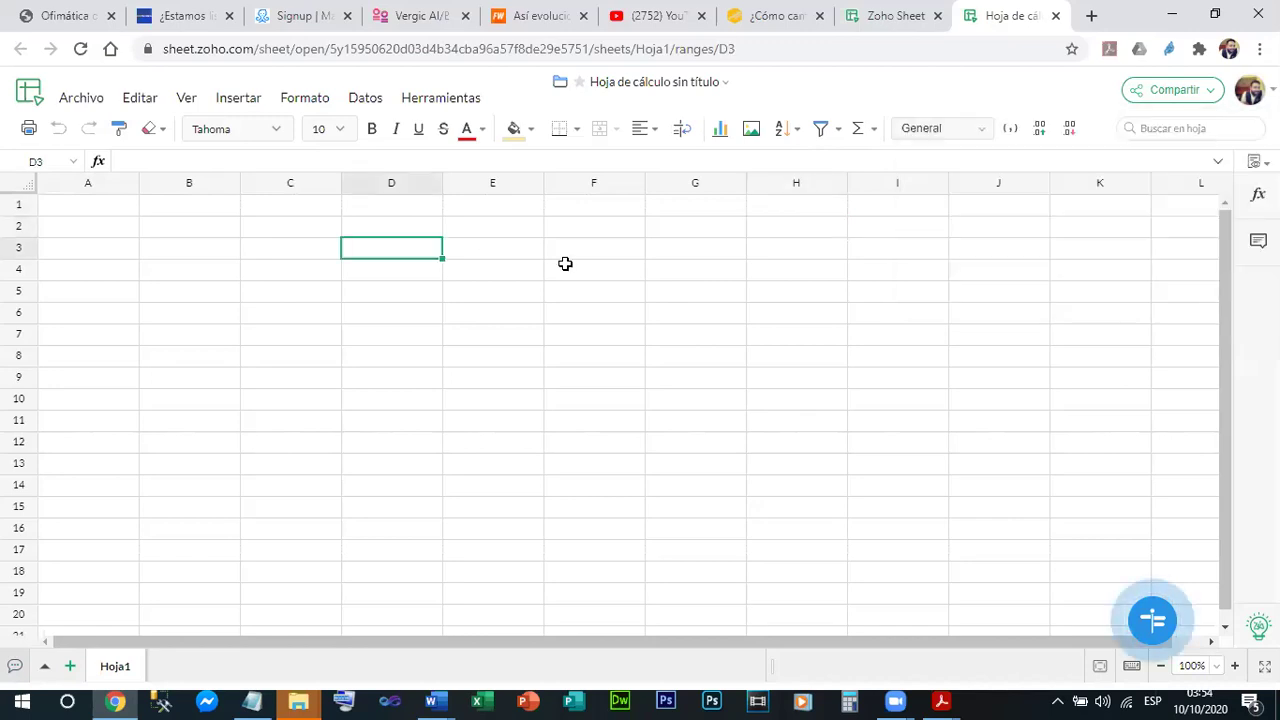
{"action": "key", "text": "Right"}
{"action": "left_click", "coordinate": [1000, 243]}
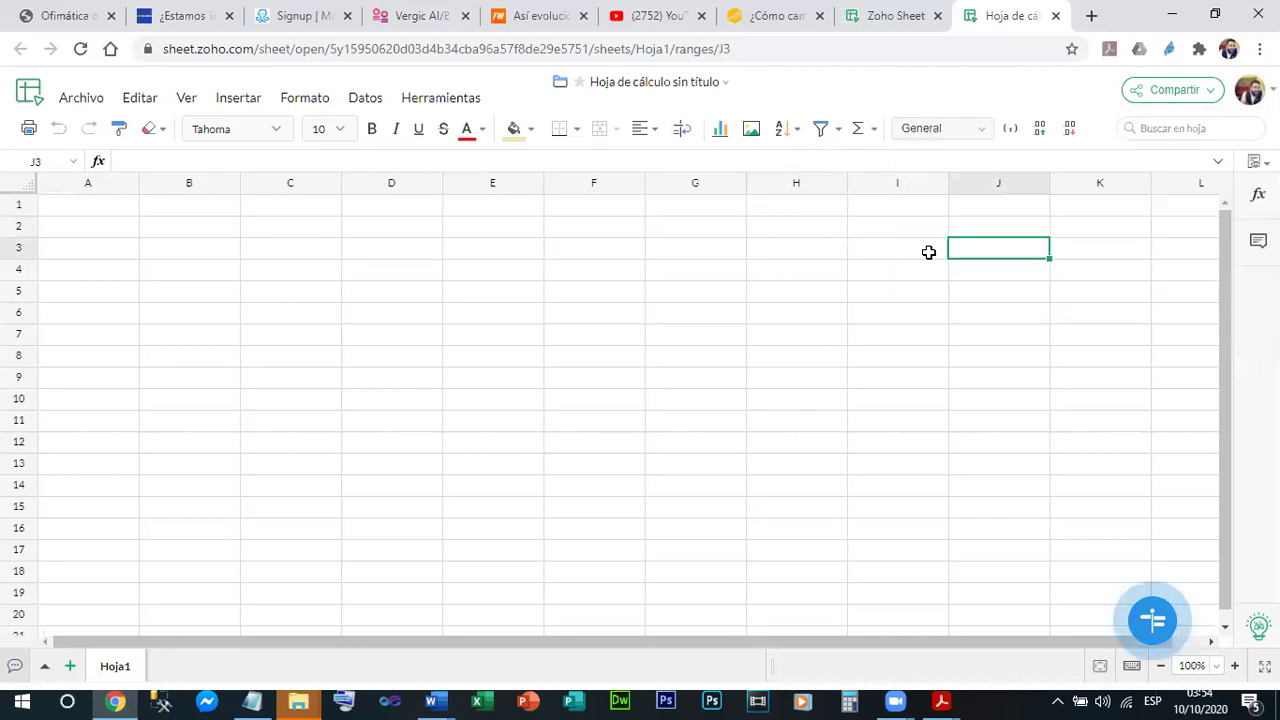
{"action": "key", "text": "Left"}
{"action": "key", "text": "Left"}
{"action": "key", "text": "Down"}
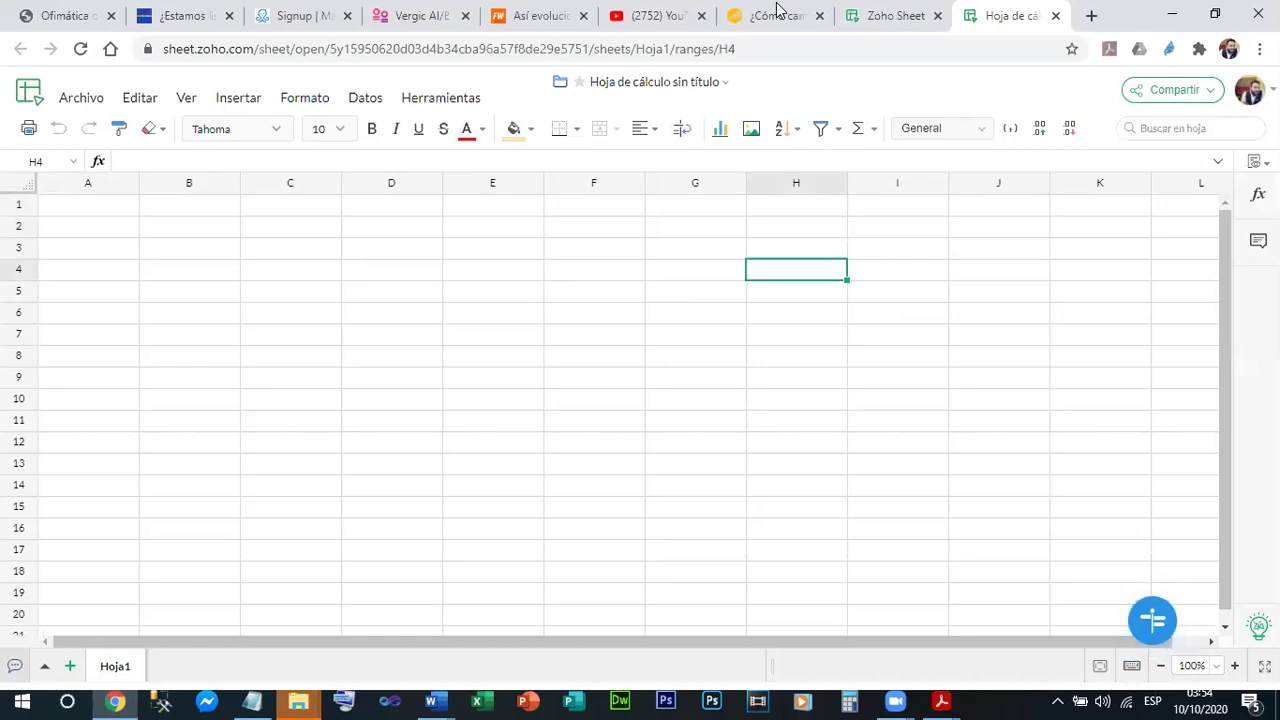
Step: Switch from the Zoho Sheet home page to the Writer document list
{"action": "left_click", "coordinate": [850, 16]}
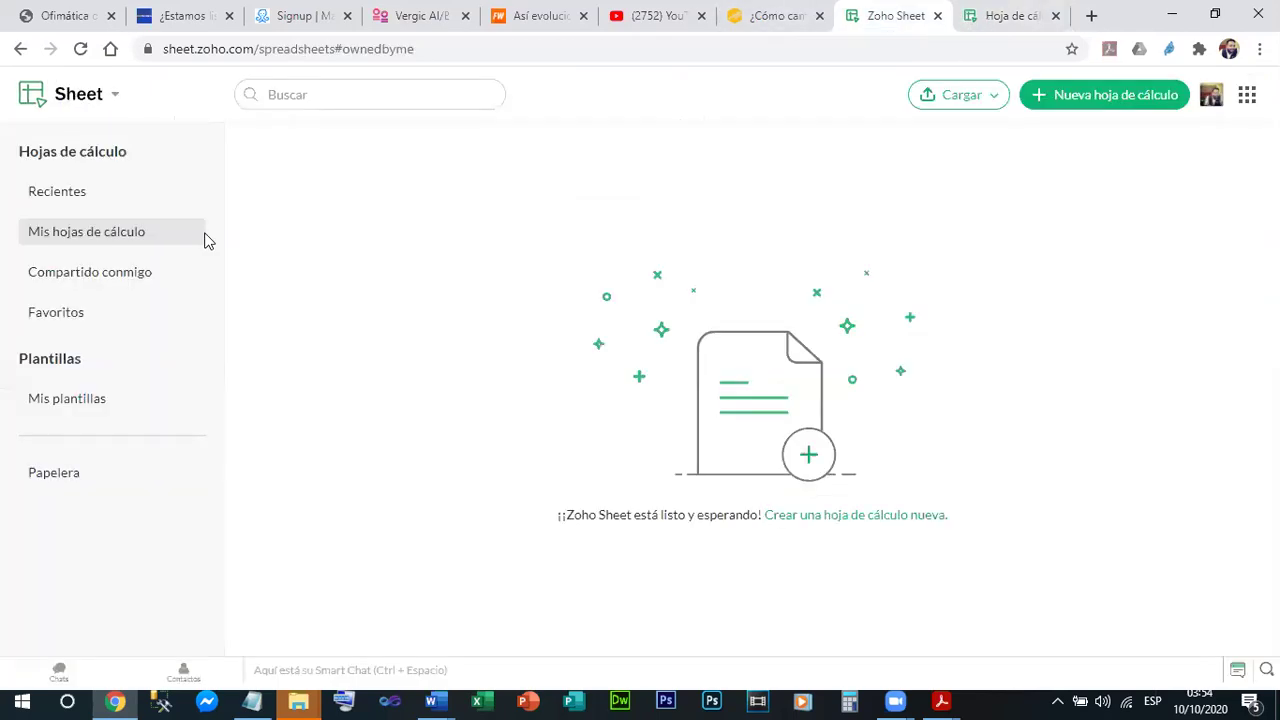
{"action": "left_click", "coordinate": [112, 97]}
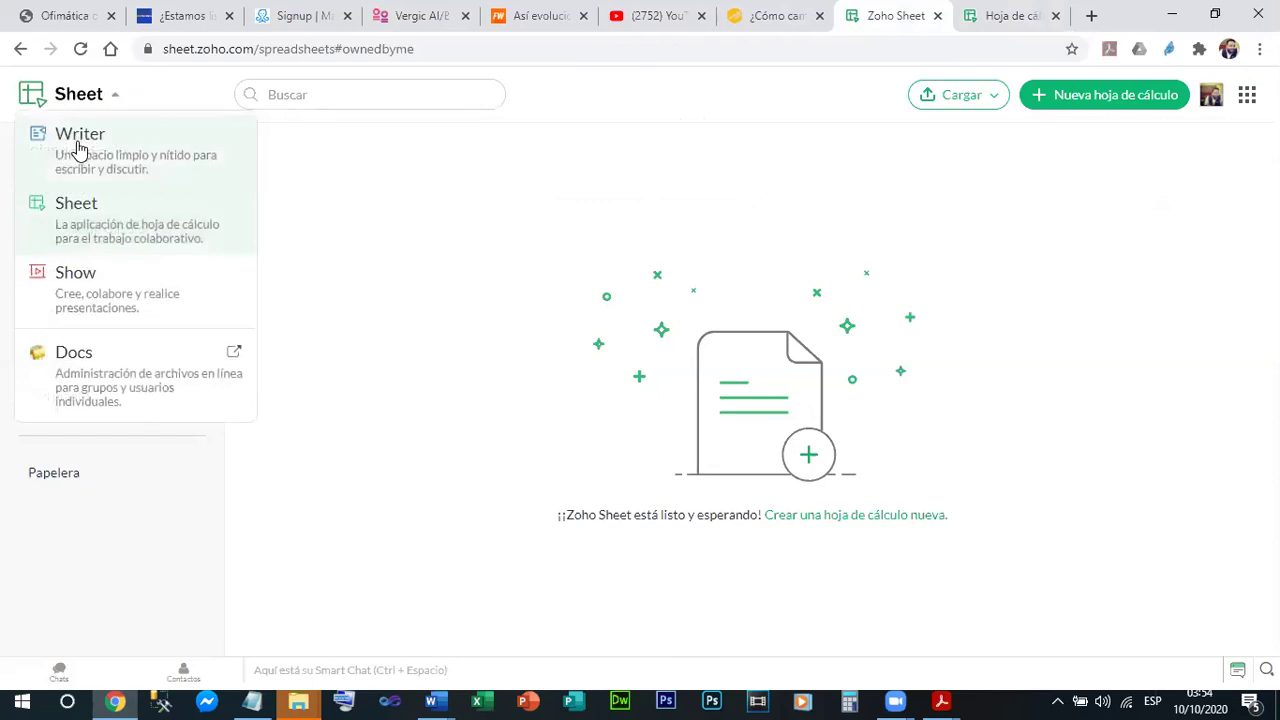
{"action": "left_click", "coordinate": [98, 198]}
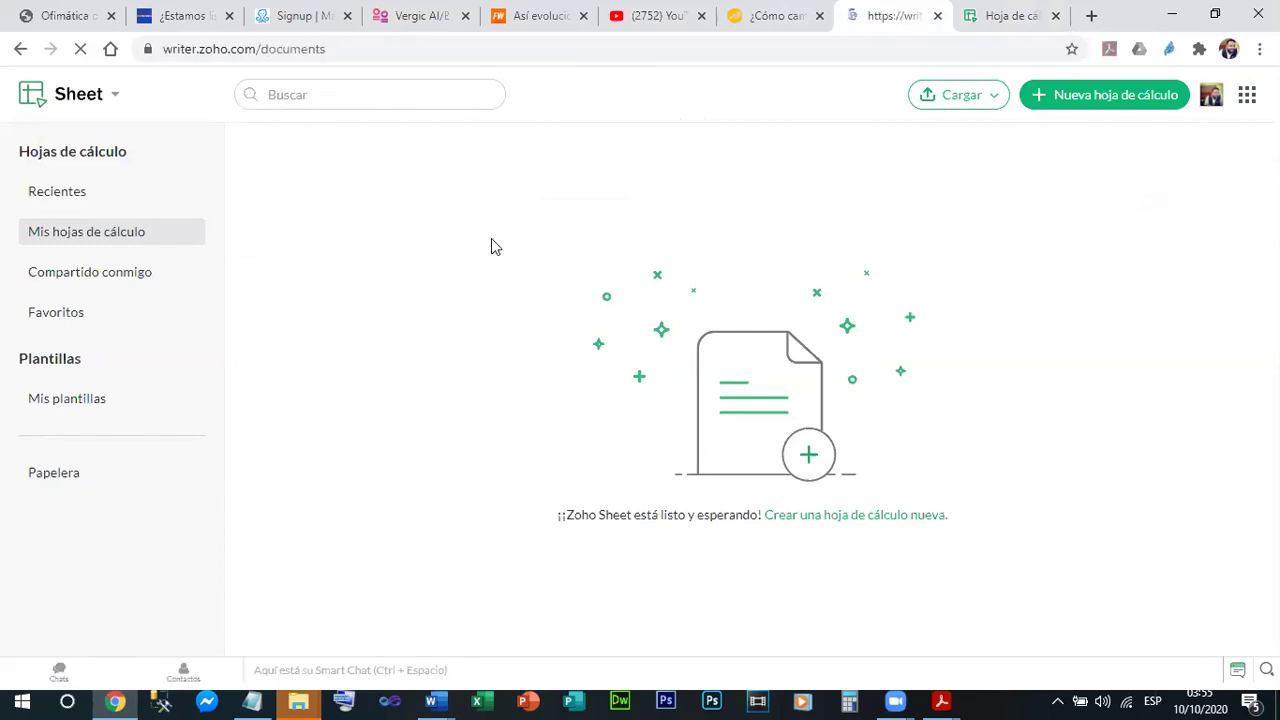
{"action": "left_click", "coordinate": [990, 18]}
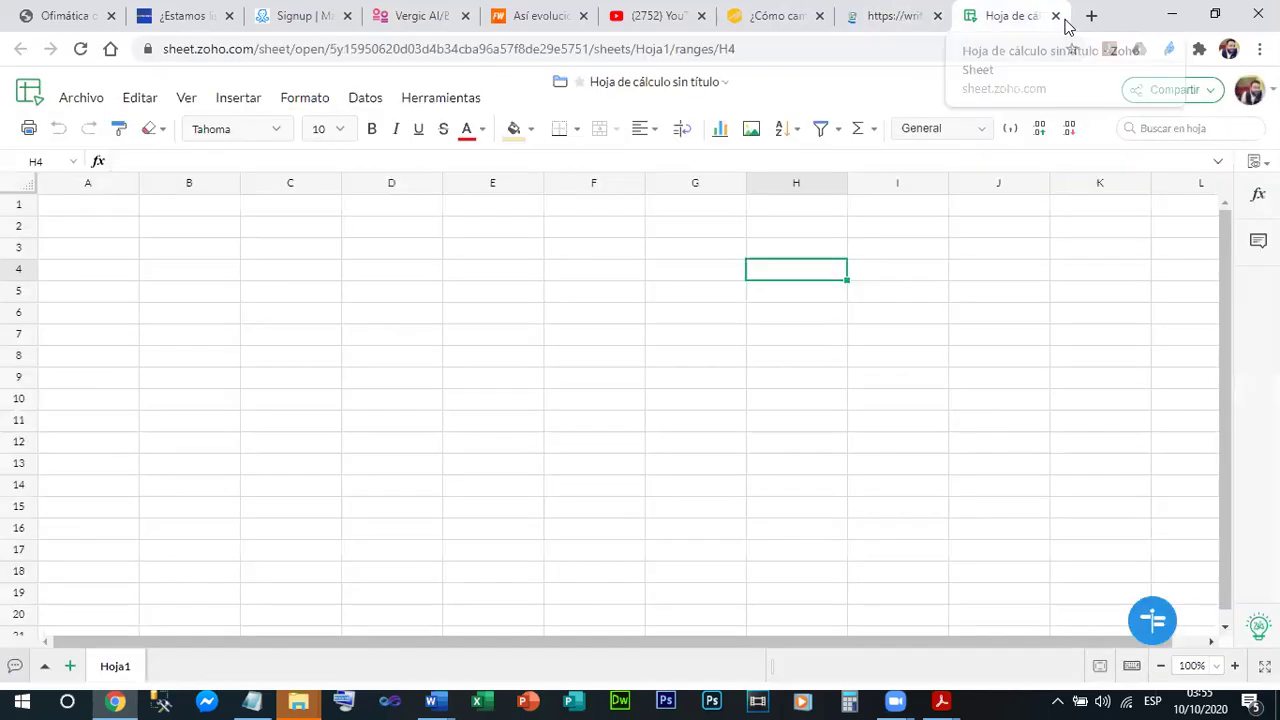
{"action": "key", "text": "ctrl+shift+Tab"}
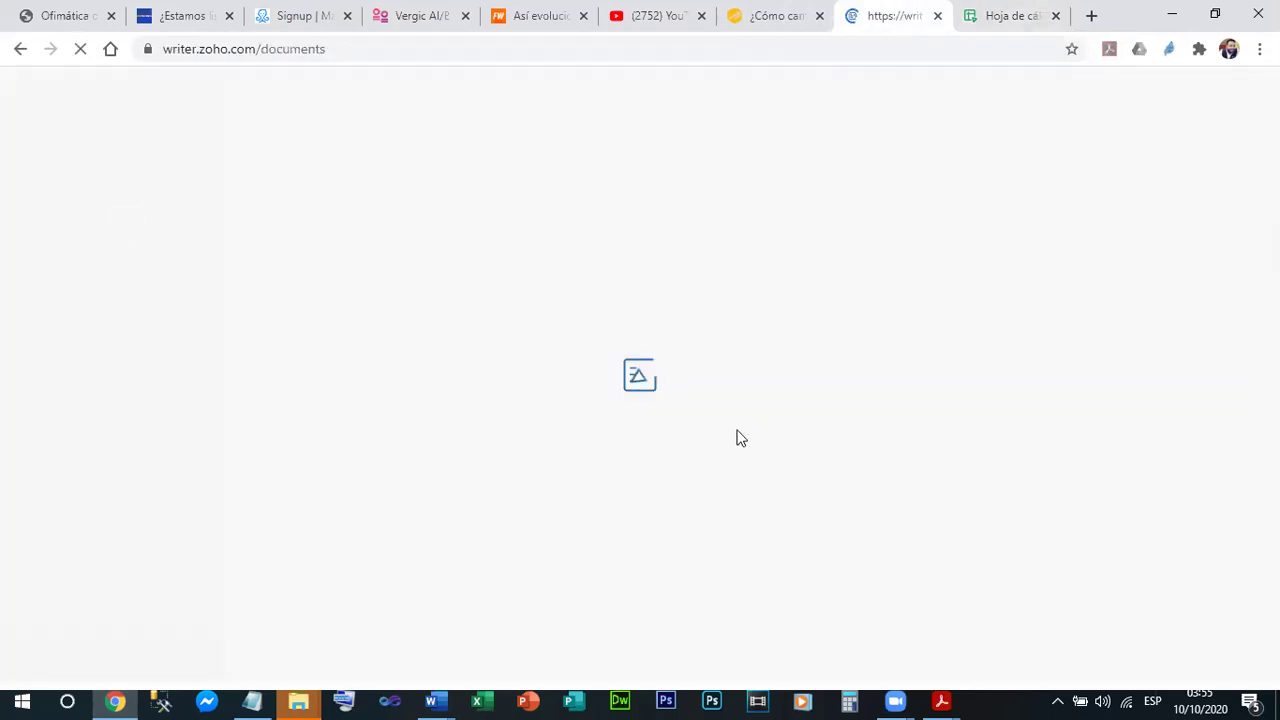
Step: Review the file formats in which the untitled spreadsheet can be downloaded
{"action": "left_click", "coordinate": [982, 12]}
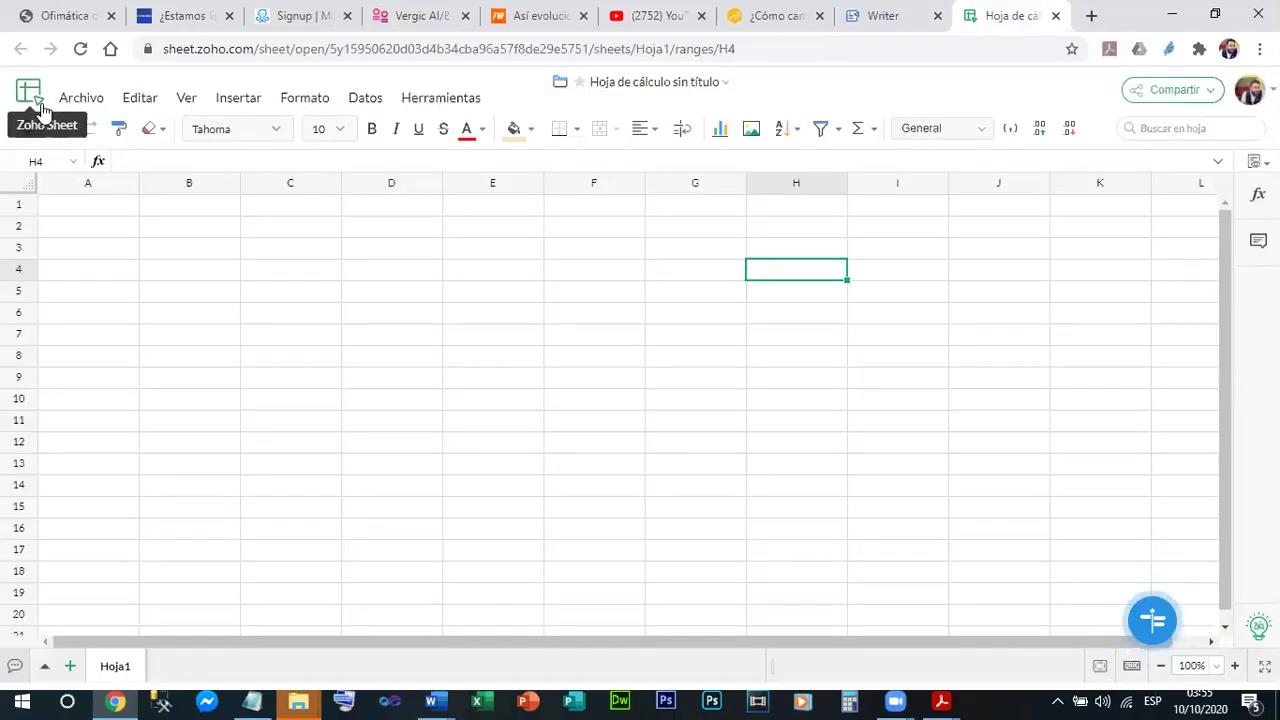
{"action": "left_click", "coordinate": [81, 99]}
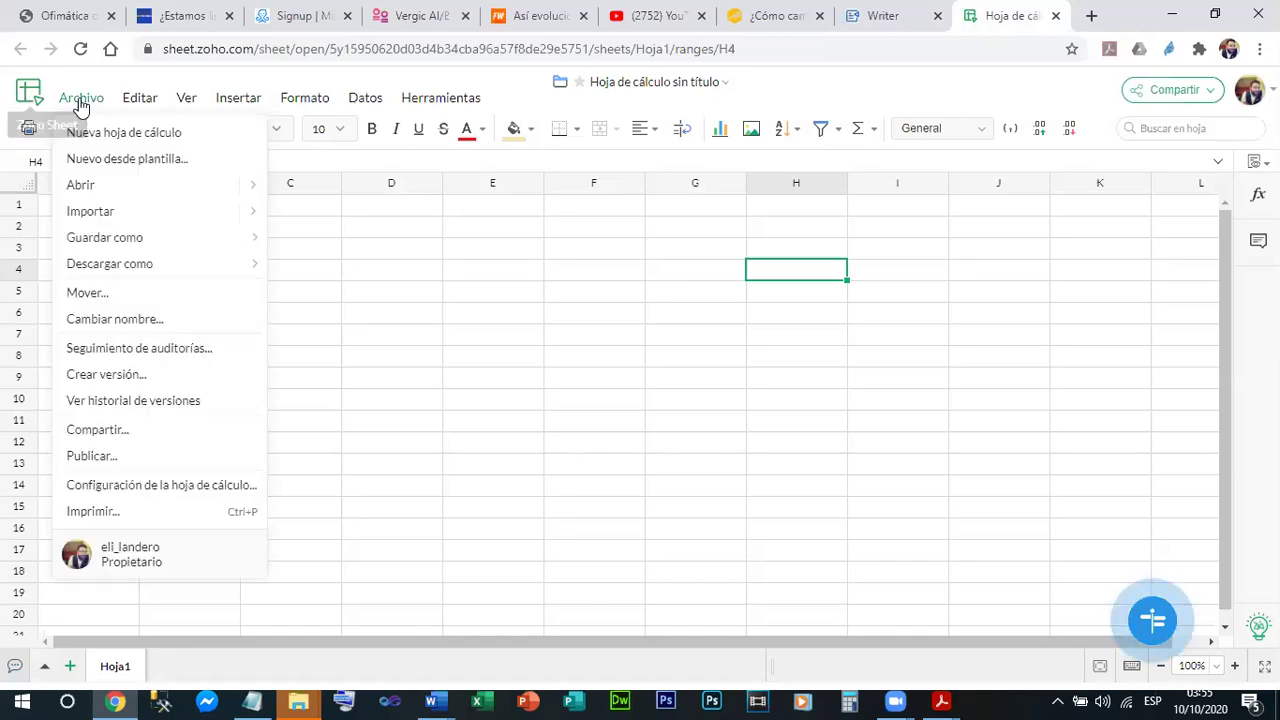
{"action": "mouse_move", "coordinate": [151, 268]}
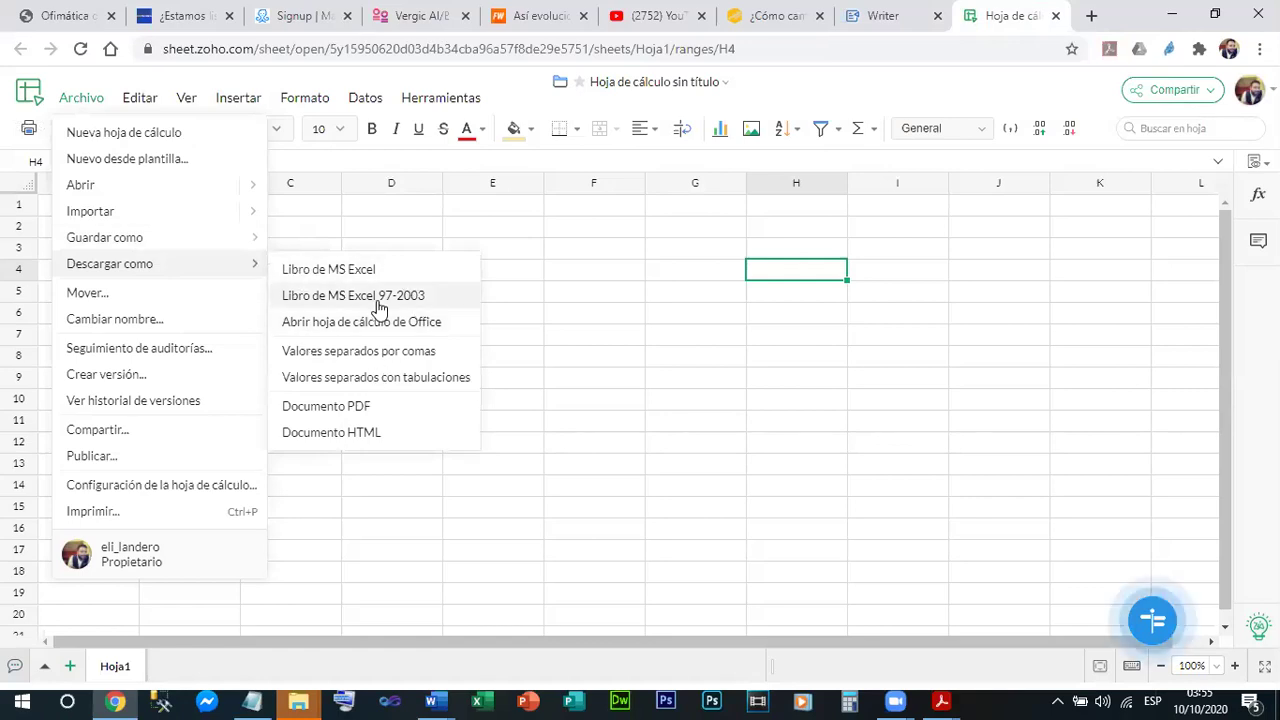
{"action": "left_click", "coordinate": [616, 293]}
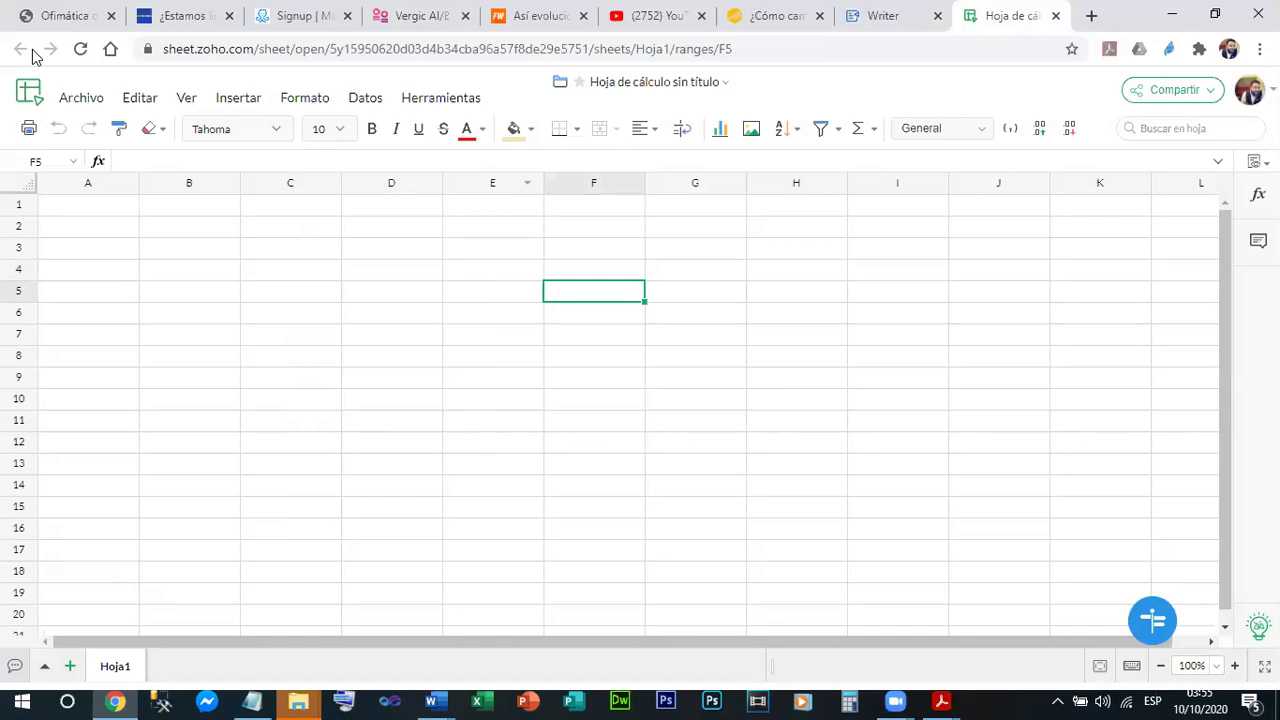
Step: Create a new blank document from the Writer document list
{"action": "key", "text": "ctrl+shift+Tab"}
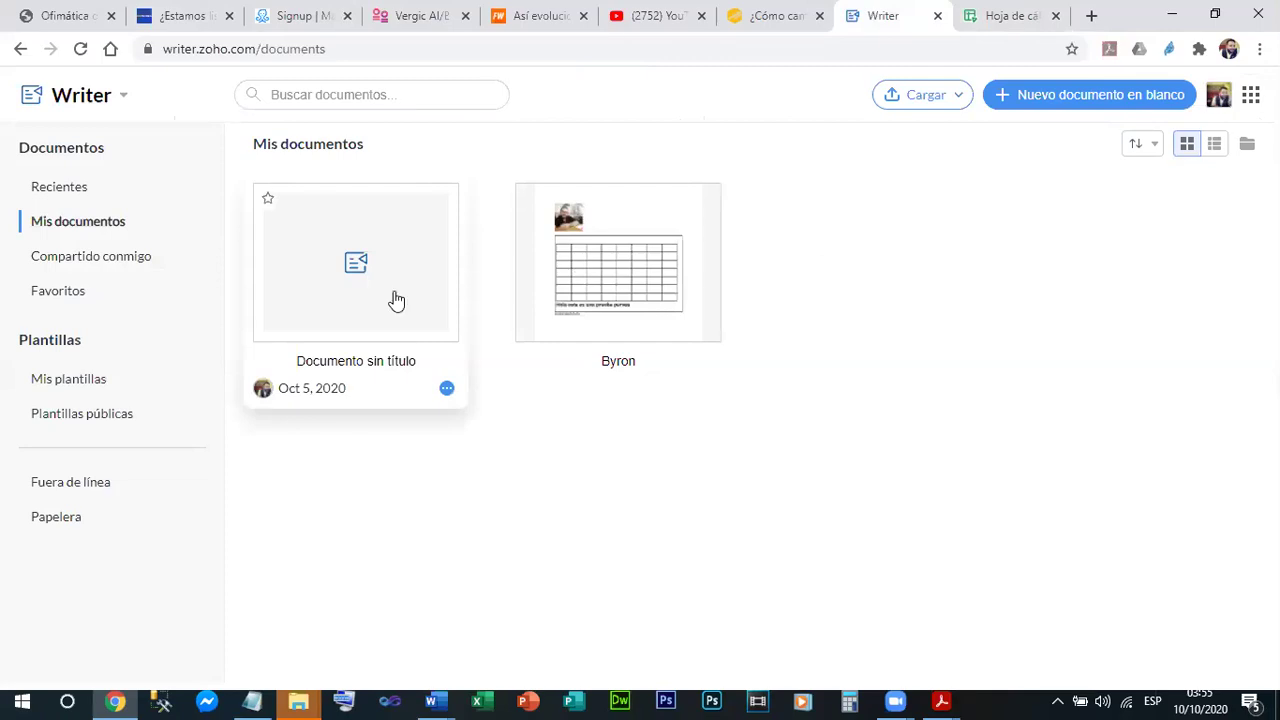
{"action": "left_click", "coordinate": [1057, 103]}
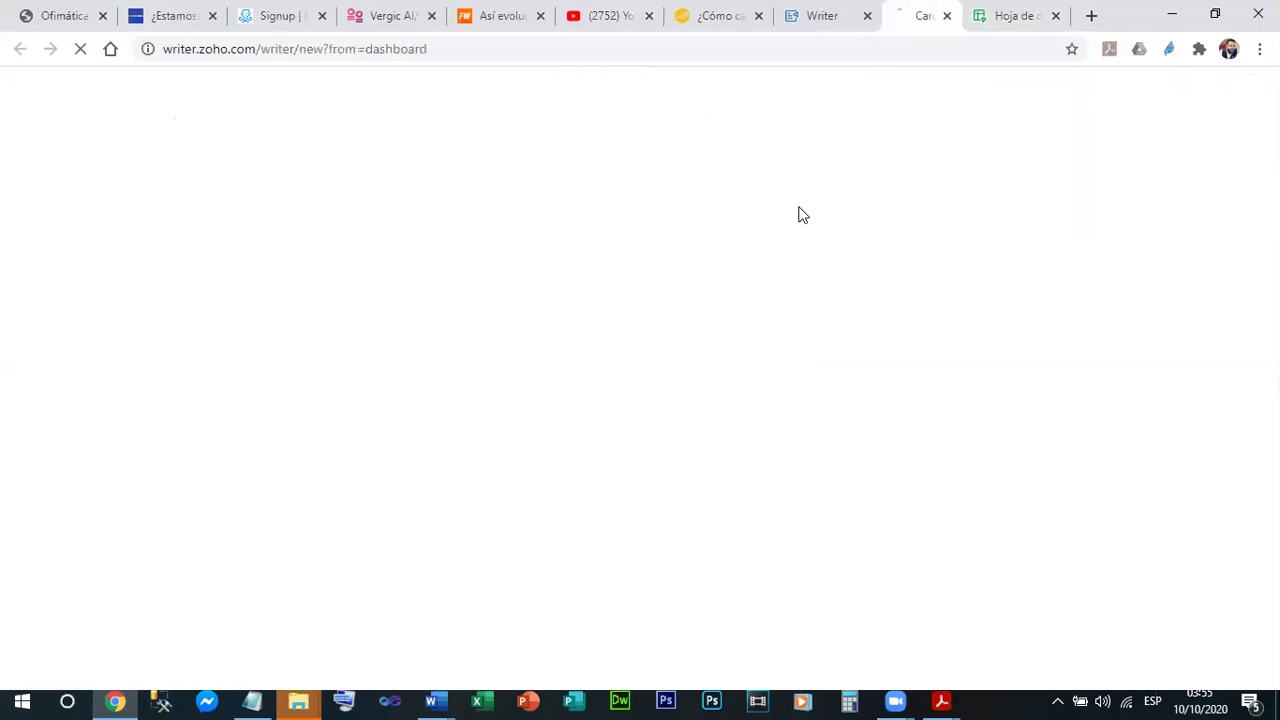
Step: Go back to the Writer document list and switch from it to the Show presentation app
{"action": "key", "text": "ctrl+shift+Tab"}
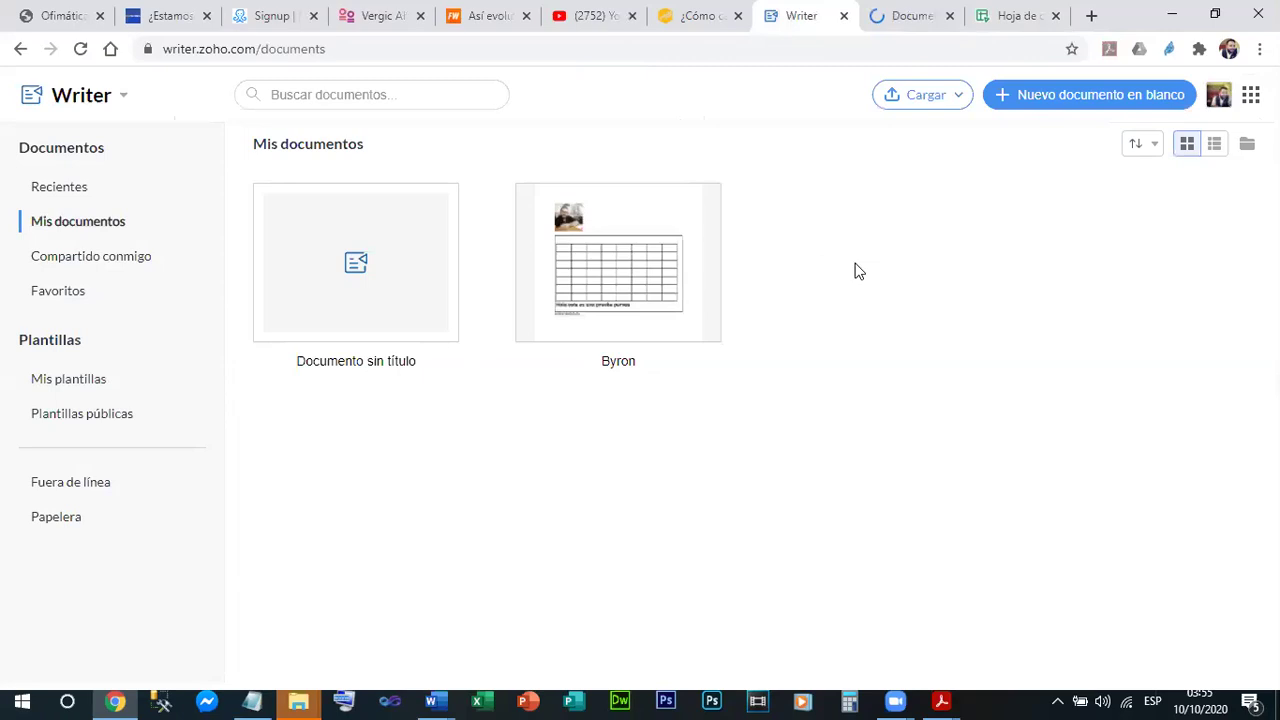
{"action": "left_click", "coordinate": [123, 96]}
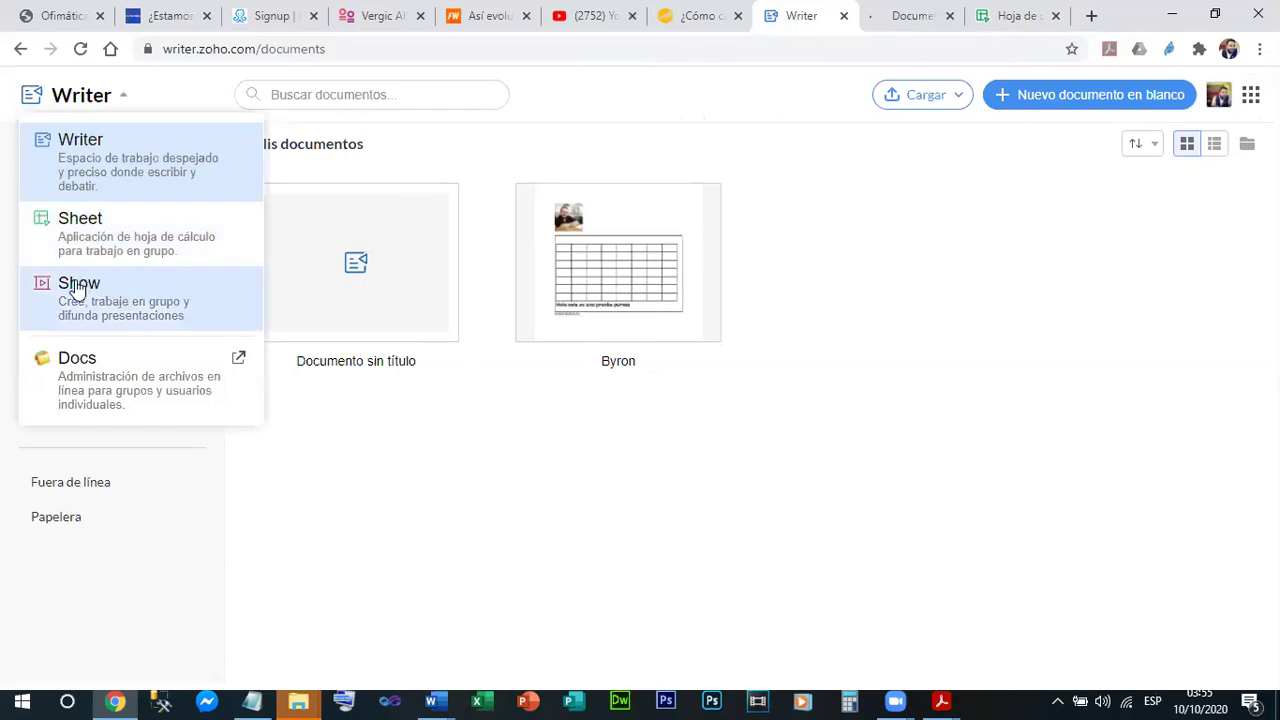
{"action": "left_click", "coordinate": [120, 283]}
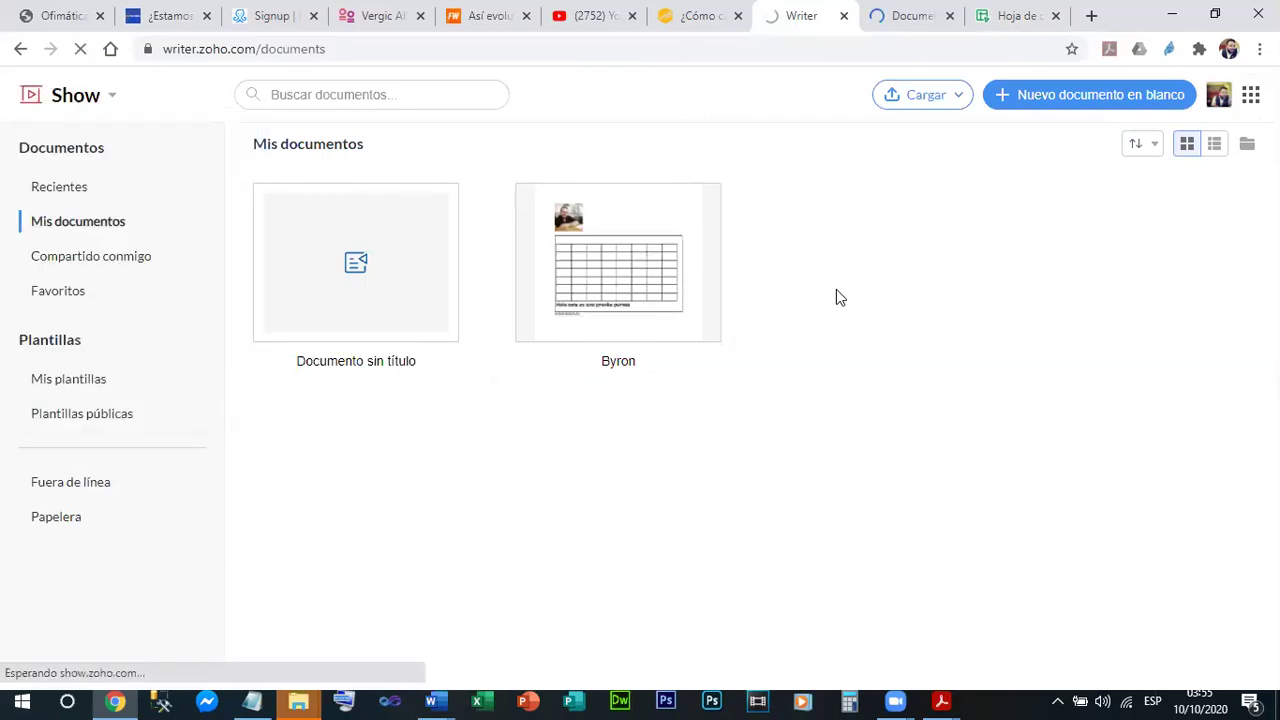
{"action": "left_click", "coordinate": [914, 12]}
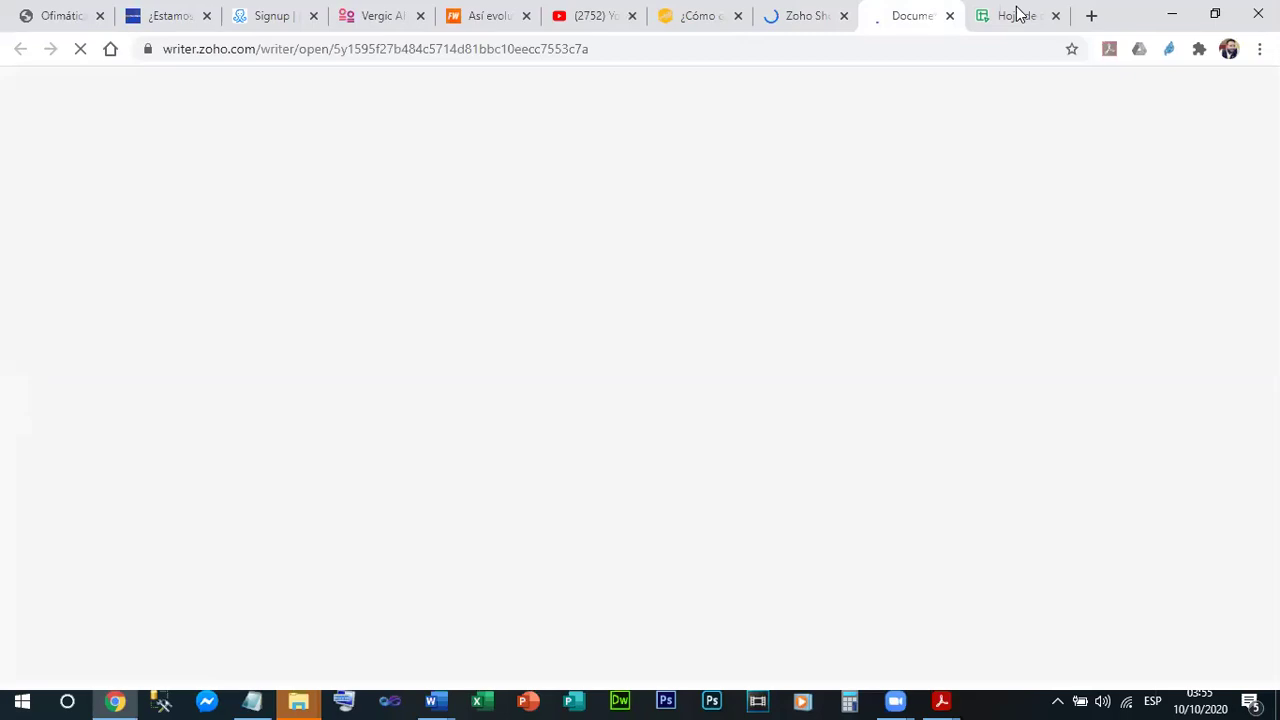
{"action": "left_click", "coordinate": [1017, 15]}
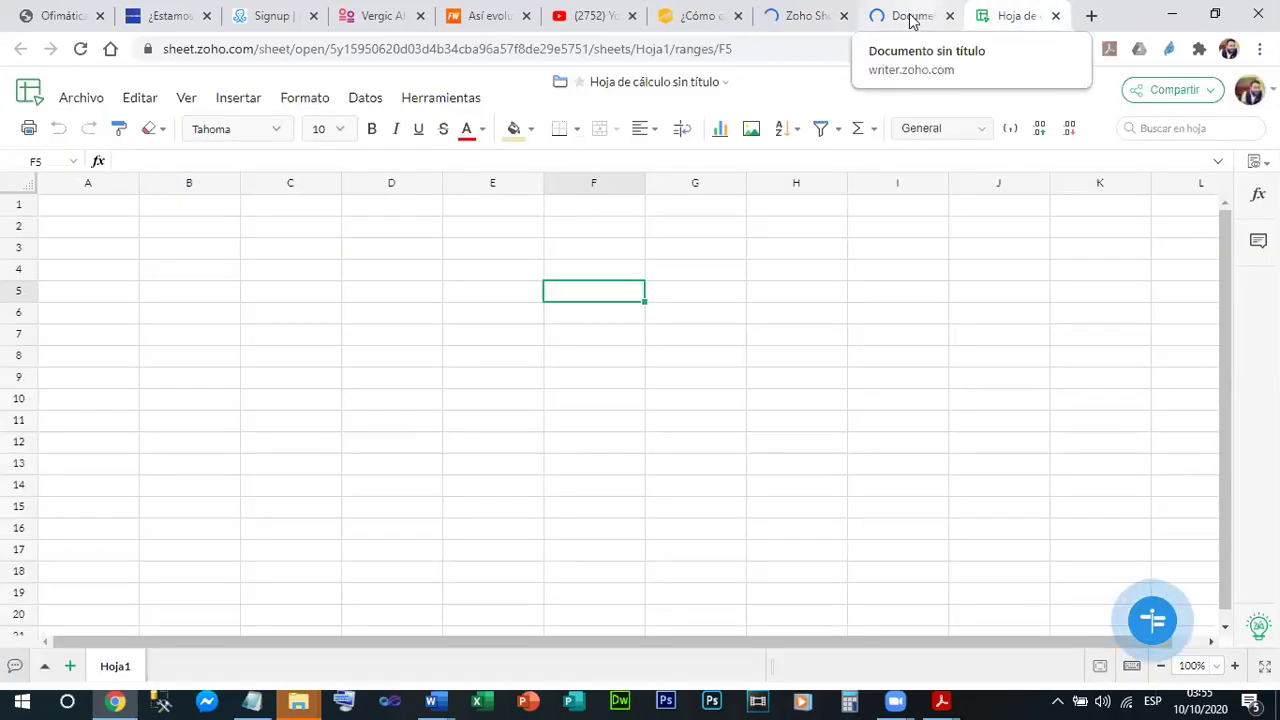
{"action": "left_click", "coordinate": [912, 15]}
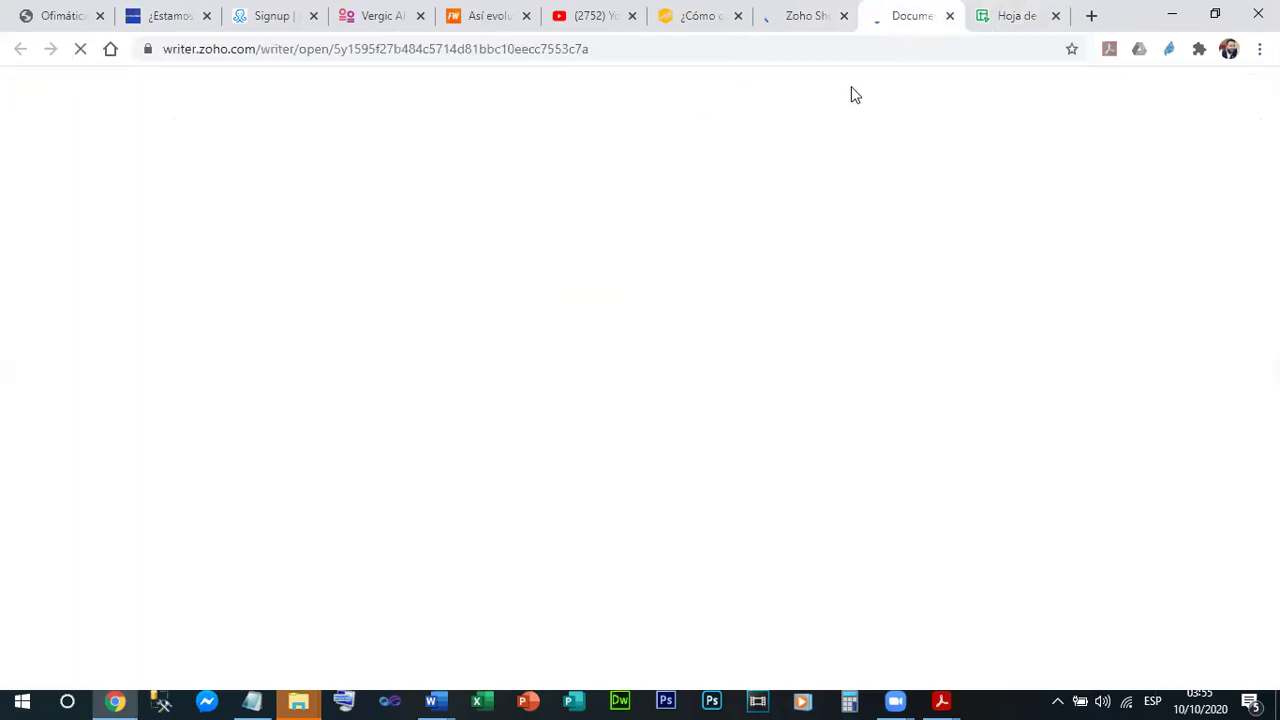
{"action": "left_click", "coordinate": [701, 22]}
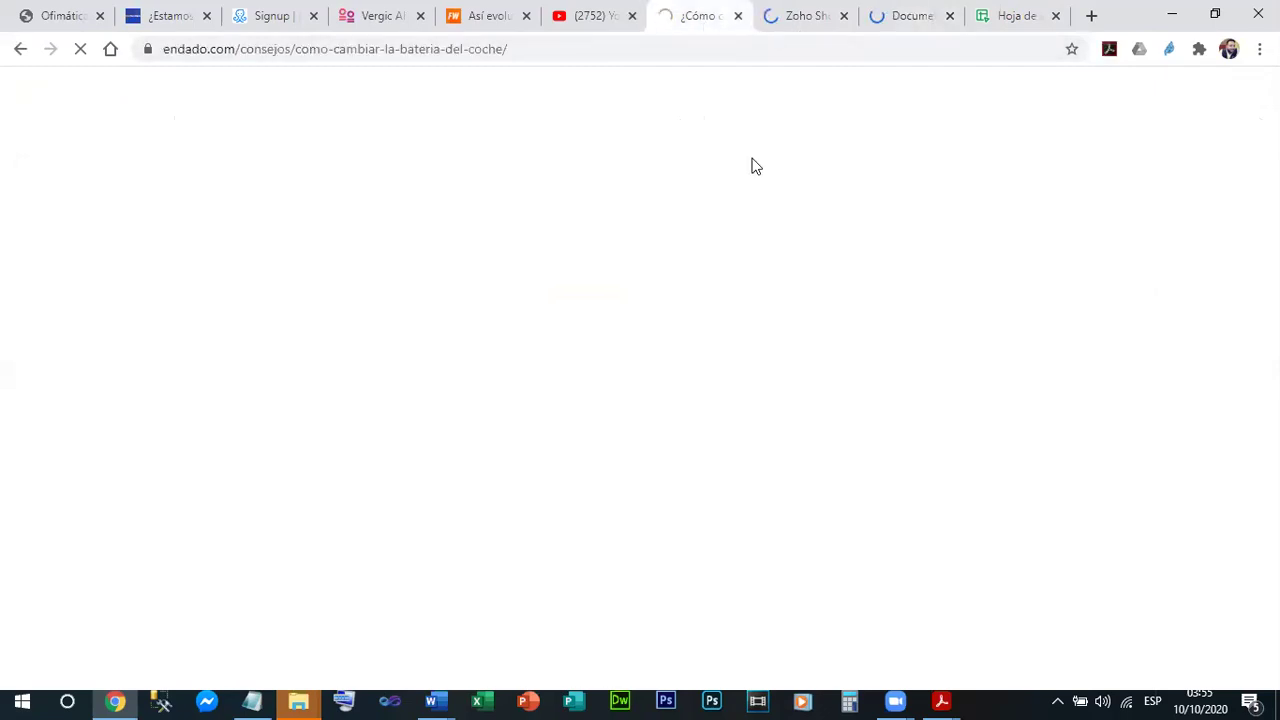
Step: Create a new presentation in Zoho Show and close the Show home page
{"action": "key", "text": "ctrl+Tab"}
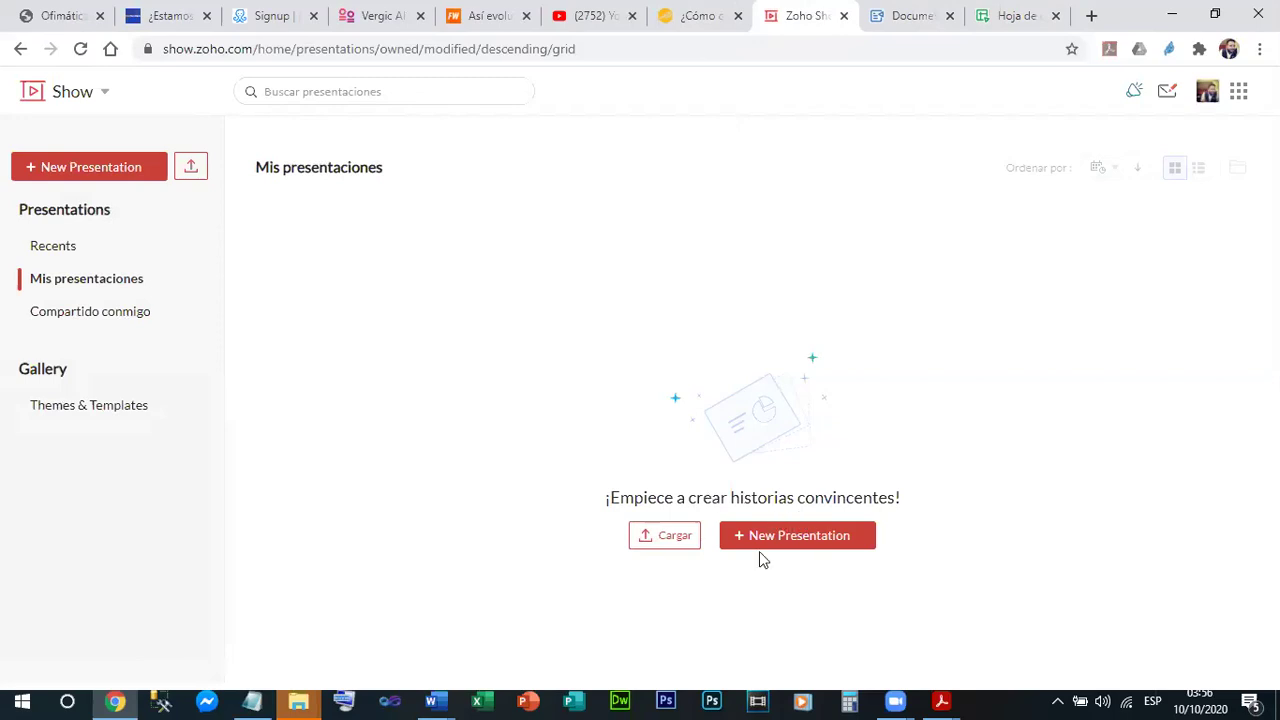
{"action": "left_click", "coordinate": [794, 545]}
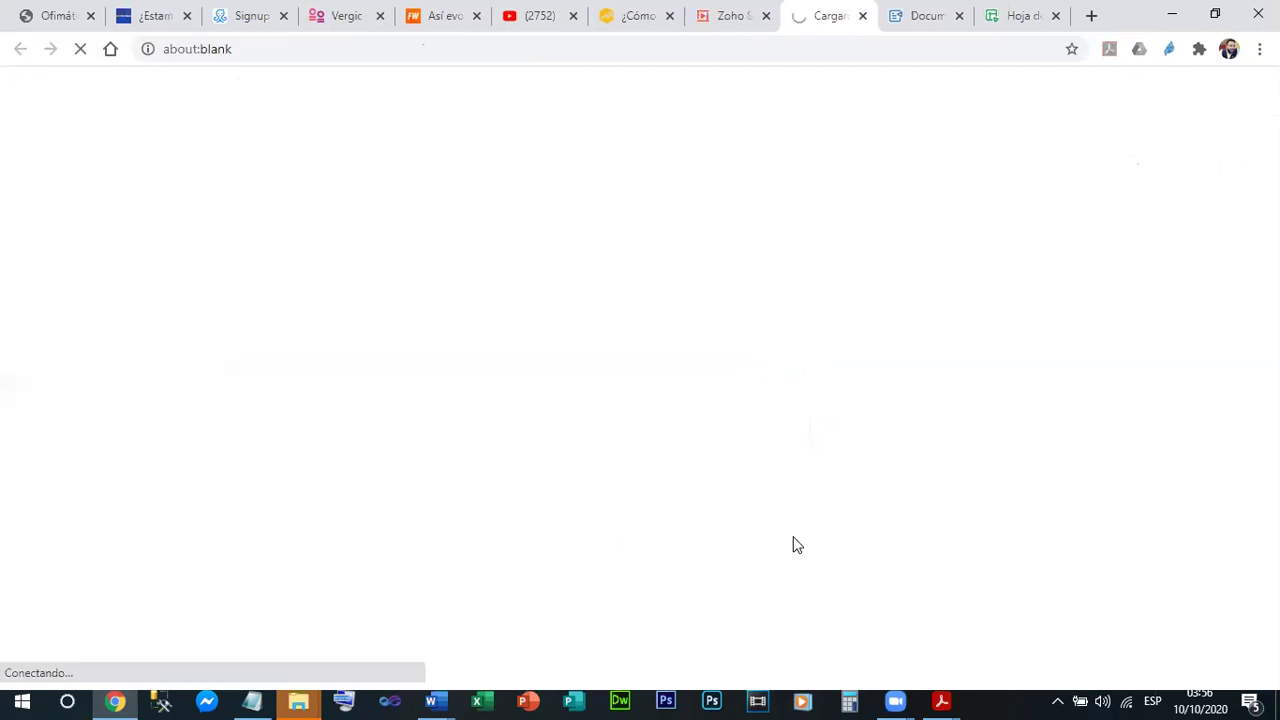
{"action": "left_click", "coordinate": [766, 16]}
Step: Check the blank Writer document, then close the untitled spreadsheet and the untitled document
{"action": "left_click", "coordinate": [812, 18]}
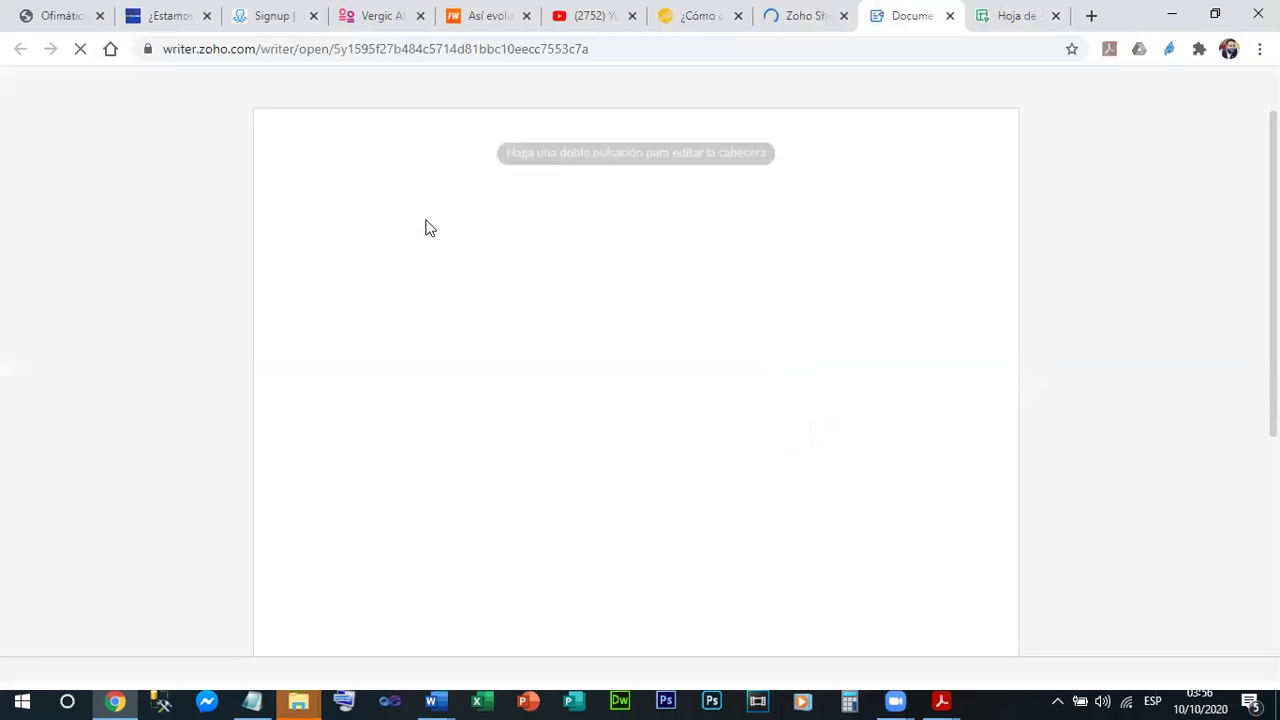
{"action": "left_click", "coordinate": [350, 195]}
{"action": "left_click", "coordinate": [1000, 12]}
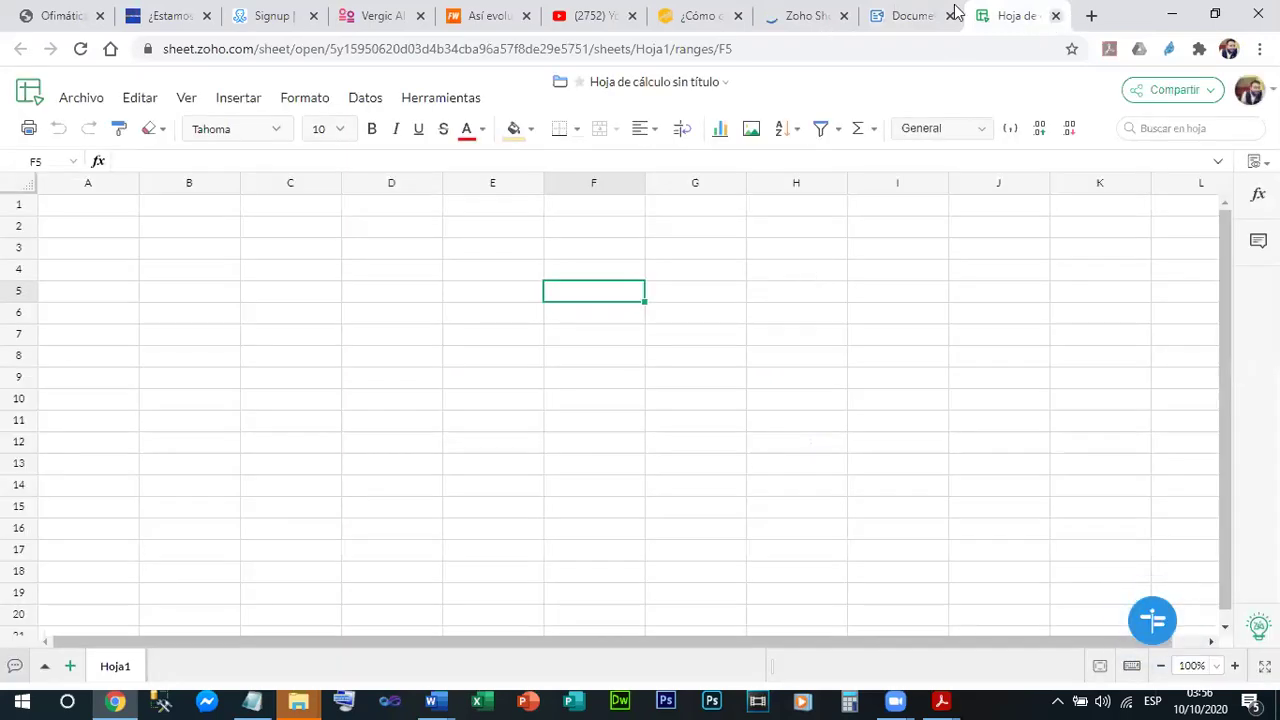
{"action": "left_click", "coordinate": [876, 18]}
{"action": "left_click", "coordinate": [876, 18]}
{"action": "left_click", "coordinate": [1037, 23]}
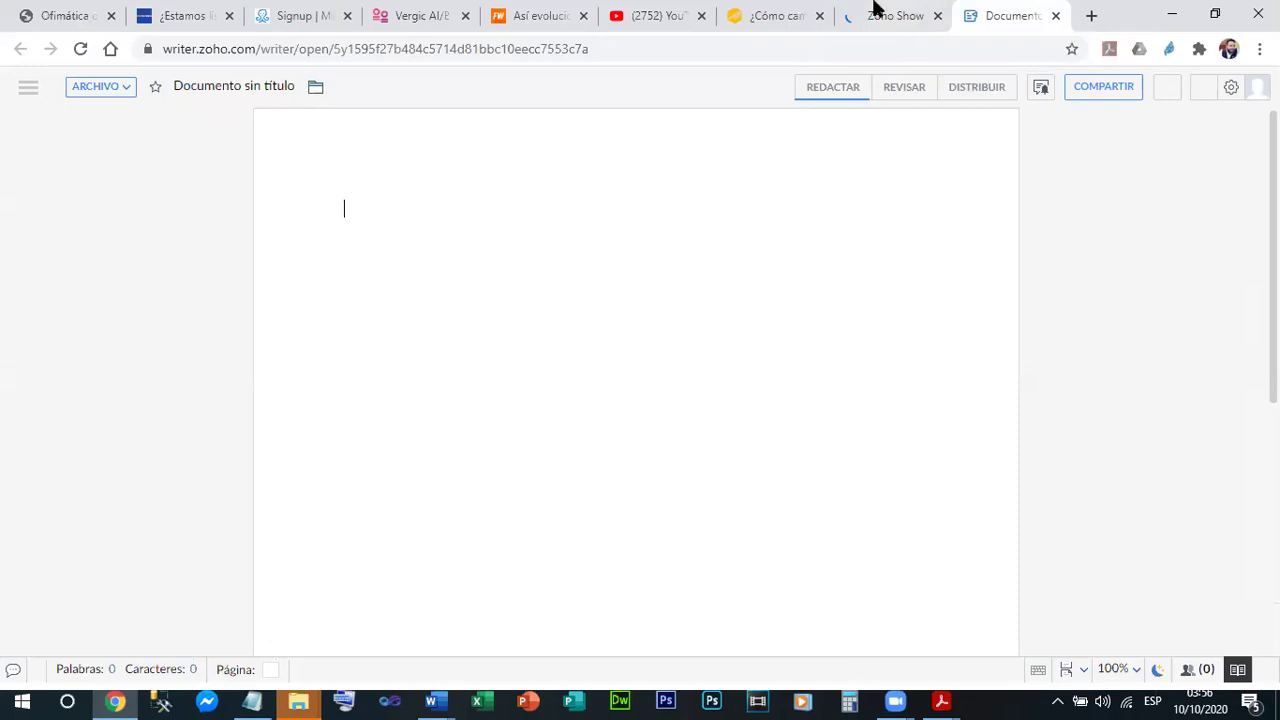
{"action": "left_click", "coordinate": [1056, 16]}
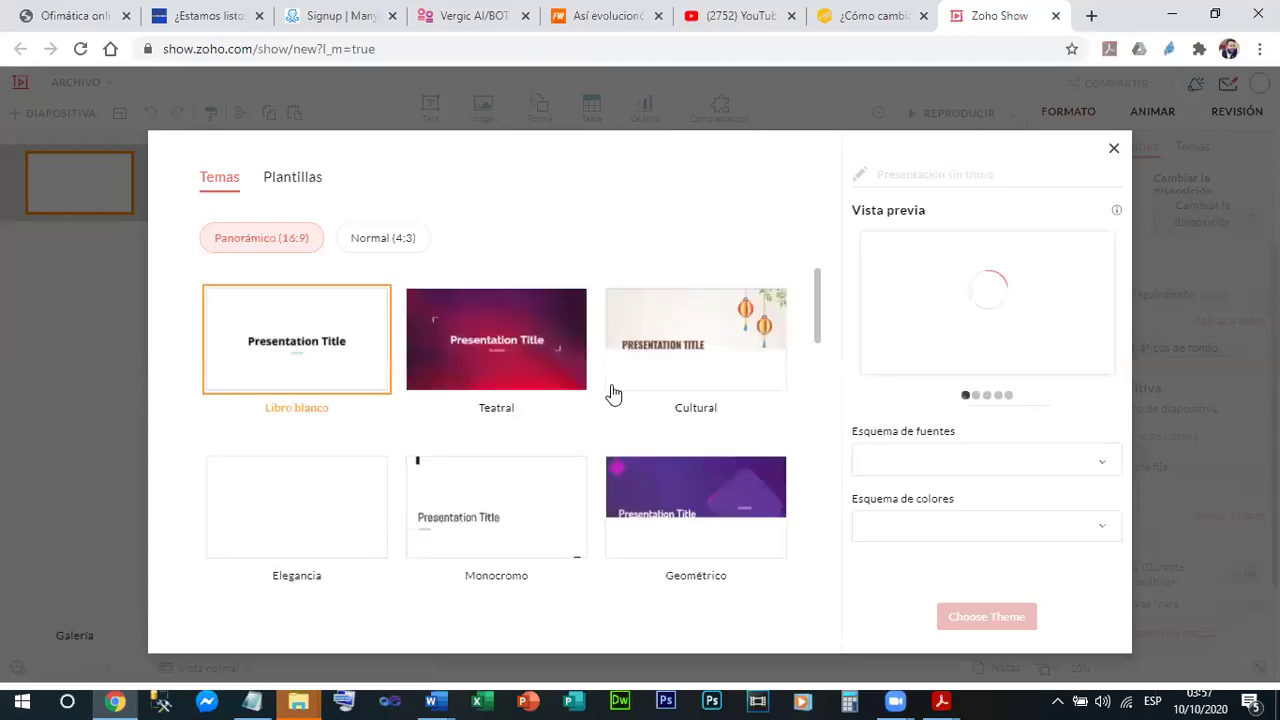
Step: Browse the Panorámico (16:9) themes for the new presentation and dismiss the theme chooser without picking one
{"action": "scroll", "coordinate": [613, 397], "scroll_direction": "down", "scroll_amount": 3}
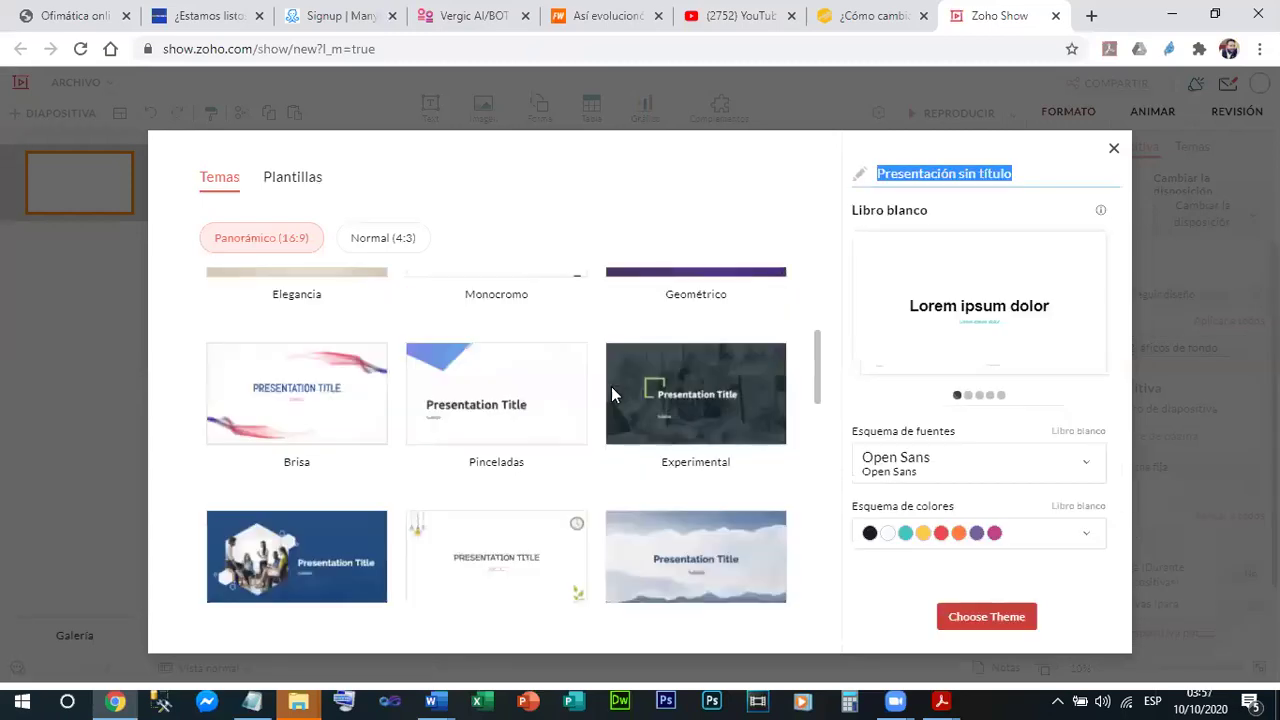
{"action": "scroll", "coordinate": [620, 394], "scroll_direction": "down", "scroll_amount": 5}
{"action": "scroll", "coordinate": [622, 392], "scroll_direction": "up", "scroll_amount": 2}
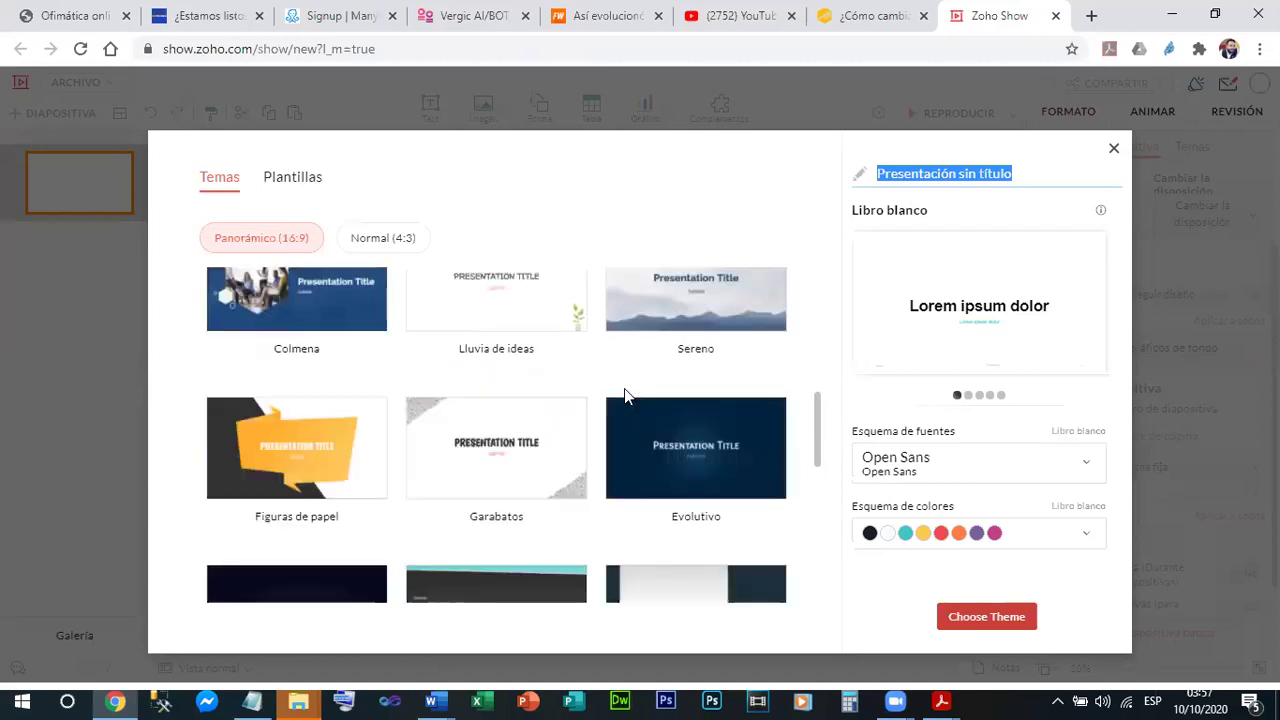
{"action": "scroll", "coordinate": [1104, 156], "scroll_direction": "down", "scroll_amount": 4}
{"action": "scroll", "coordinate": [1115, 158], "scroll_direction": "down", "scroll_amount": 1}
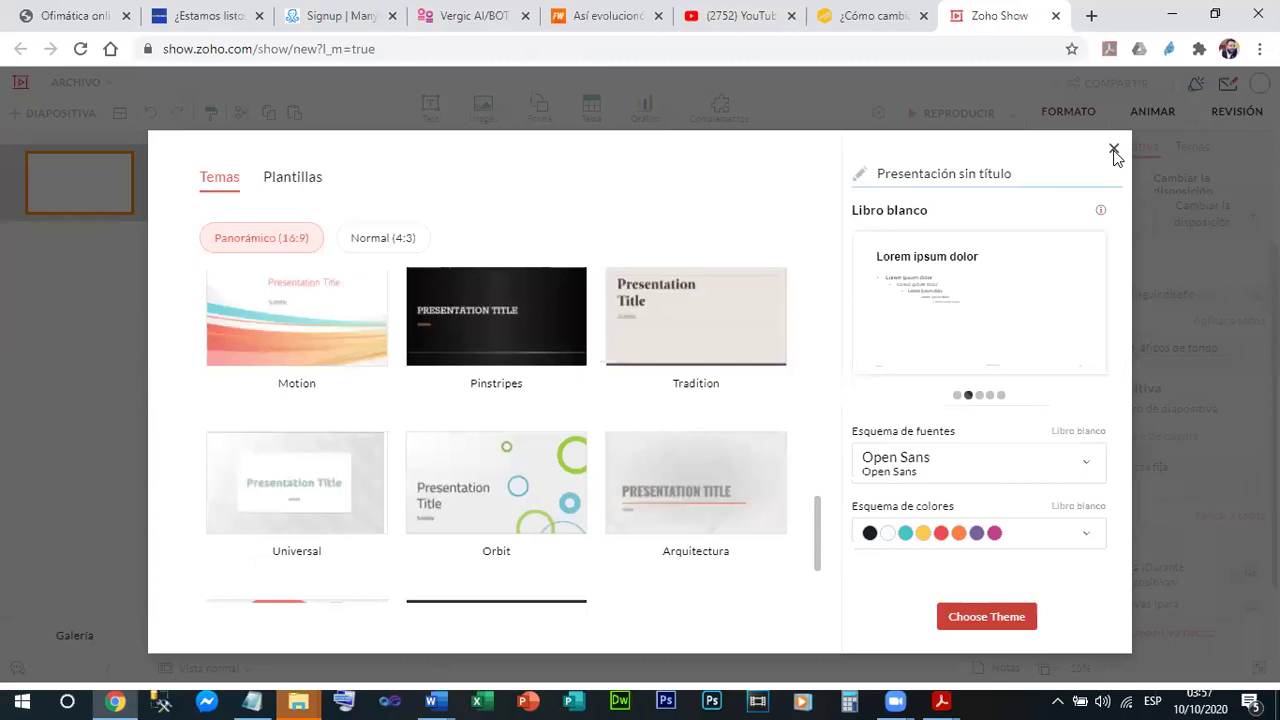
{"action": "left_click", "coordinate": [1114, 152]}
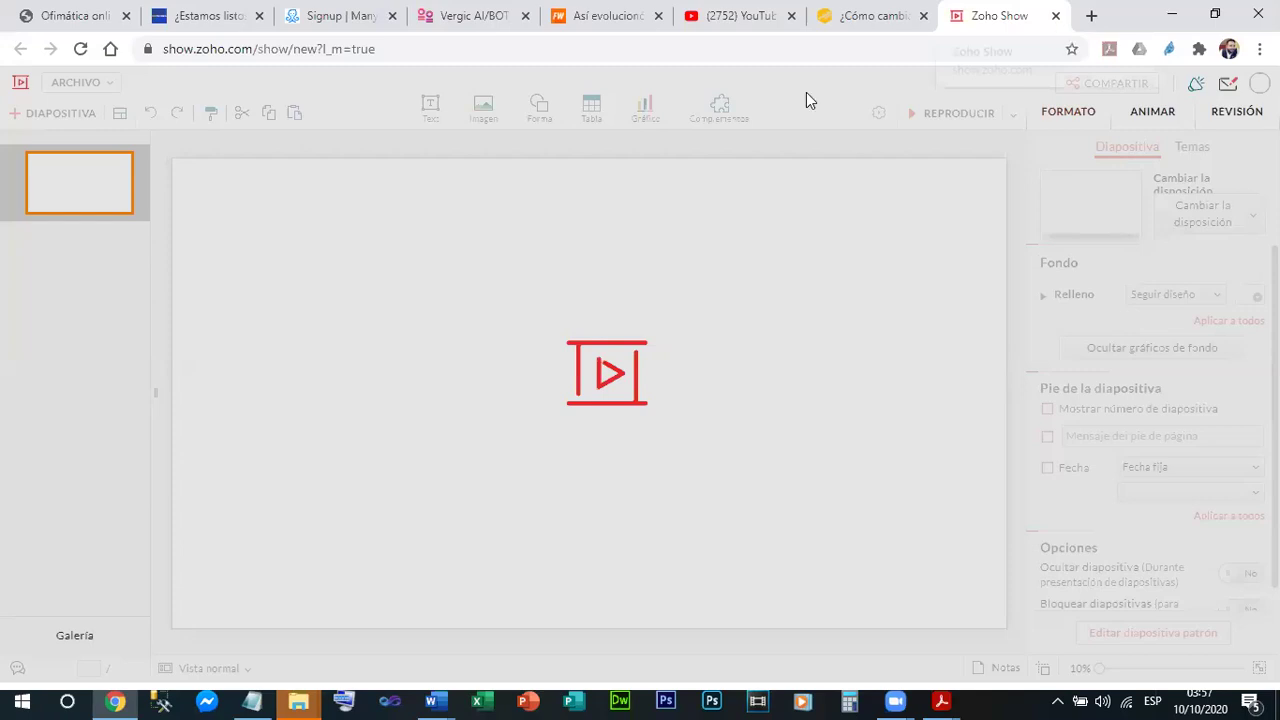
Step: Close the untitled presentation and dismiss the maintenance-sheet sign-up pop-up on the car battery article
{"action": "key", "text": "ctrl+w"}
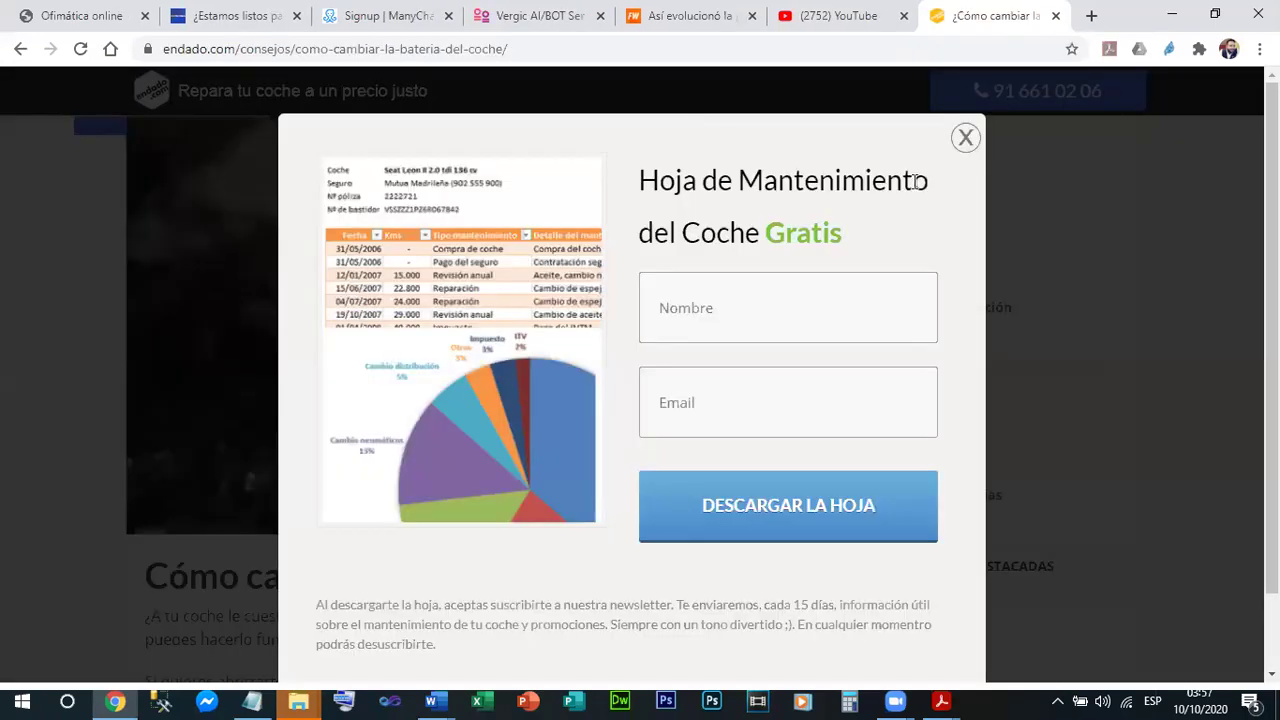
{"action": "left_click", "coordinate": [966, 137]}
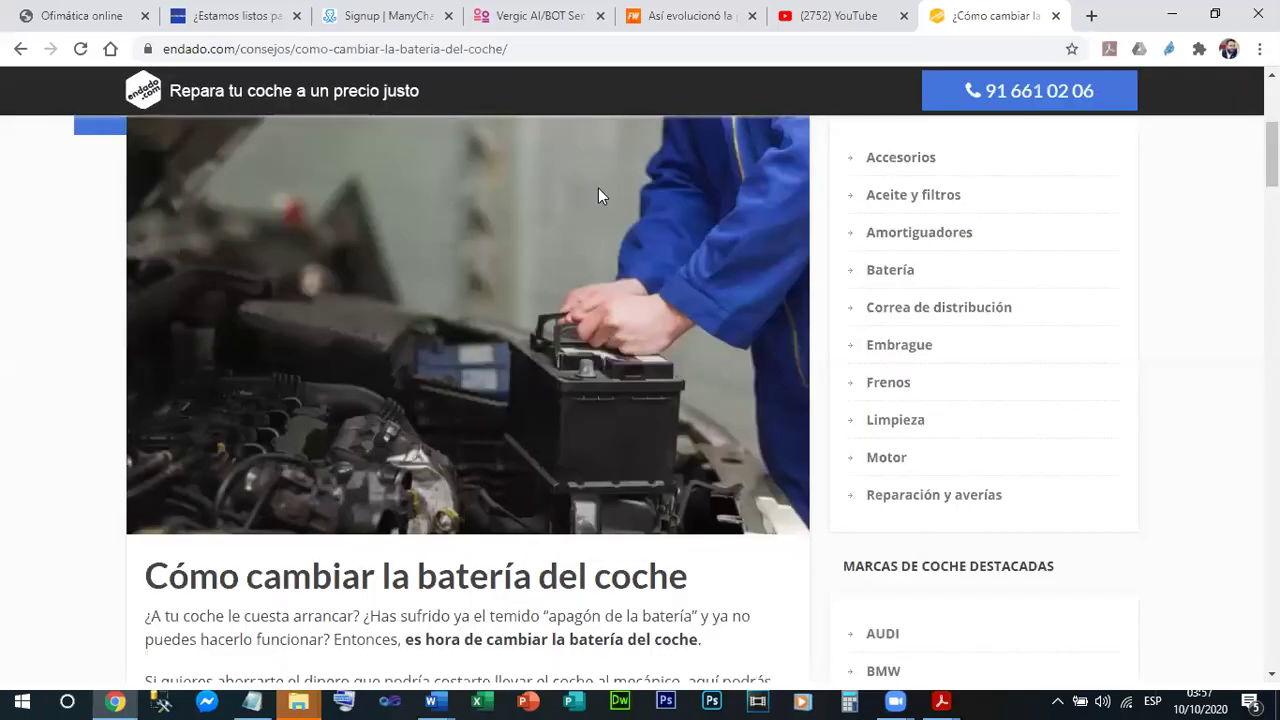
Step: Minimize the browser window showing the car battery article
{"action": "left_click", "coordinate": [1172, 14]}
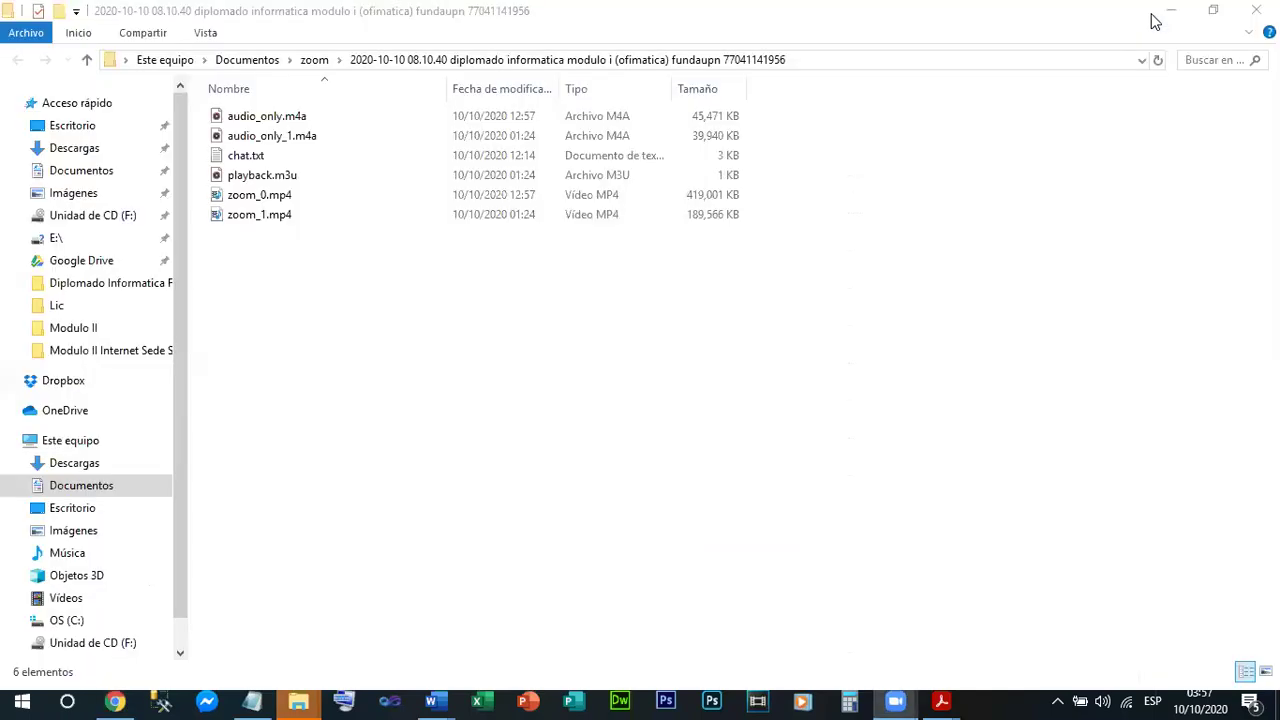
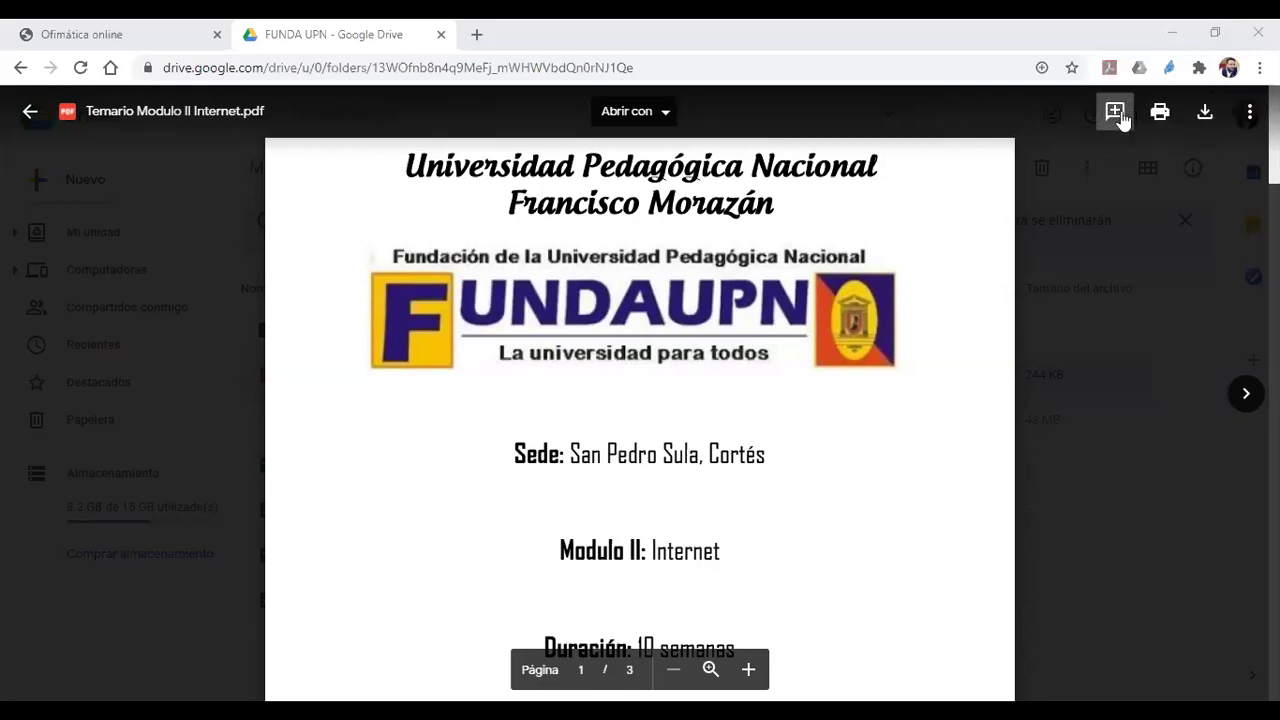
Step: Close the Temario Modulo II Internet.pdf preview and create a blank Google Docs document in the FUNDA UPN folder
{"action": "left_click", "coordinate": [27, 116]}
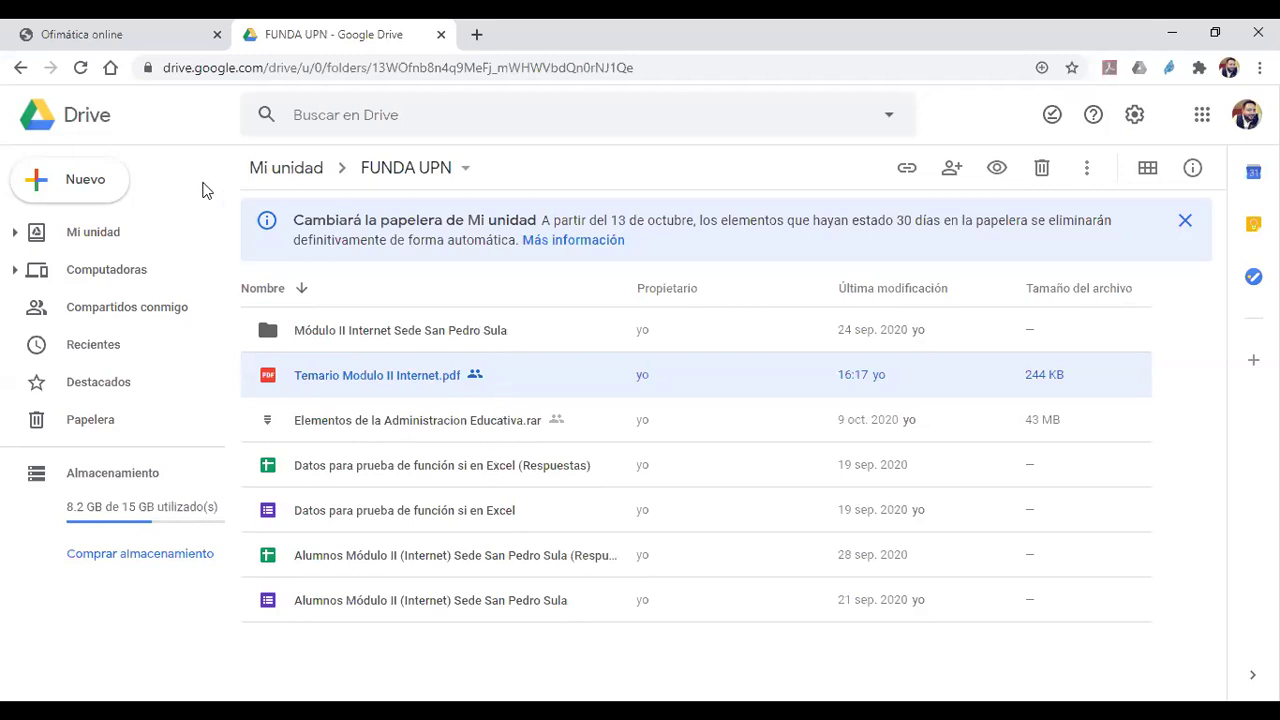
{"action": "left_click", "coordinate": [67, 186]}
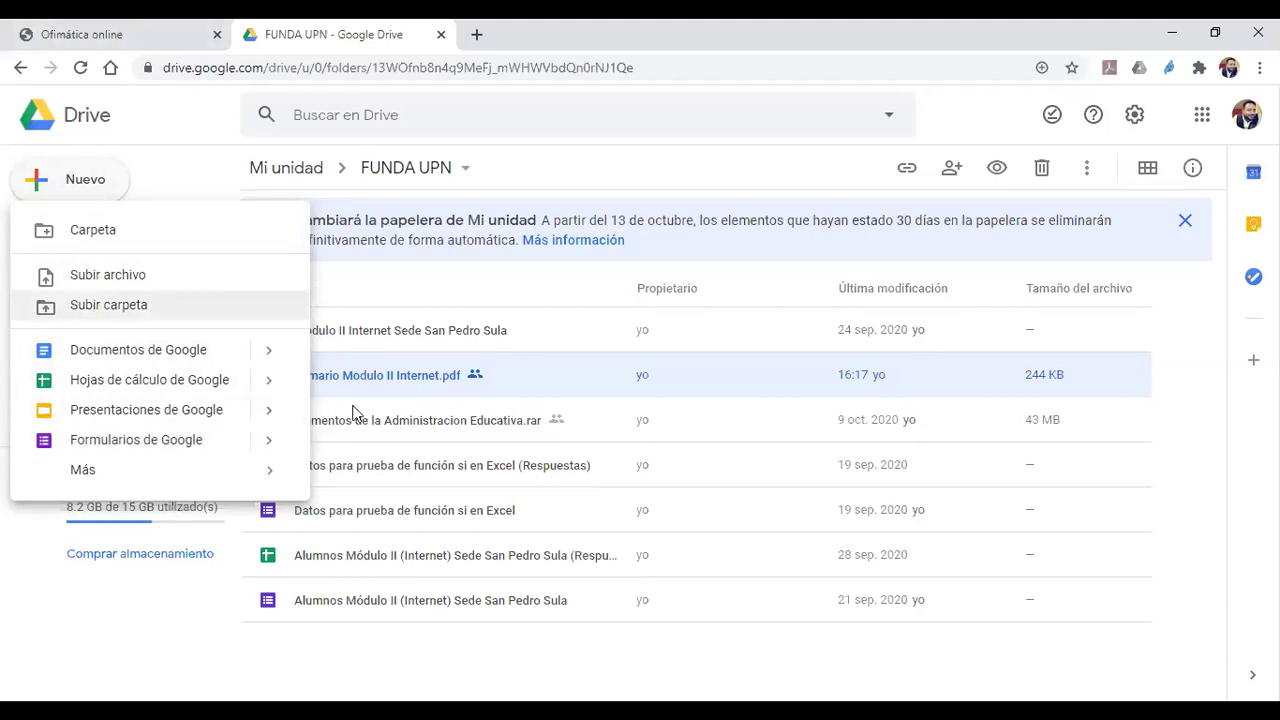
{"action": "left_click", "coordinate": [173, 352]}
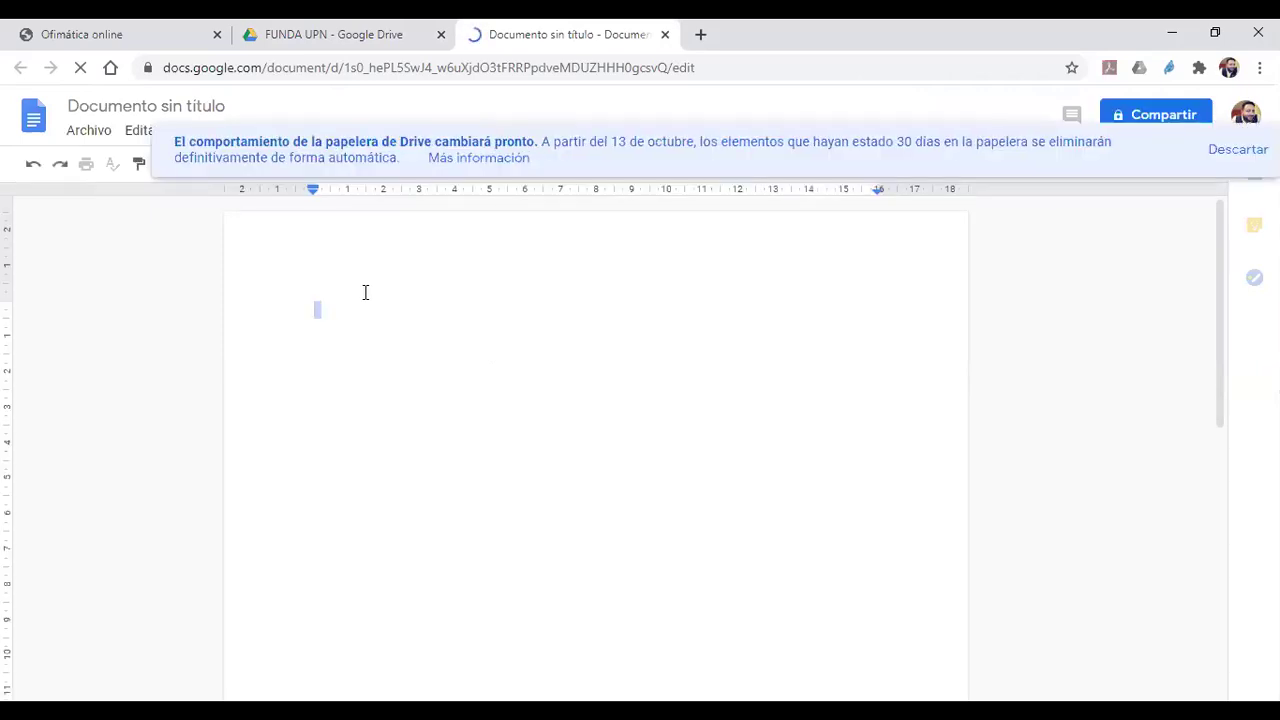
Step: Write the heading "Diplomado de Informatica Mdulo II" in the blank document and adopt it as the document's name
{"action": "type", "text": "Dipl"}
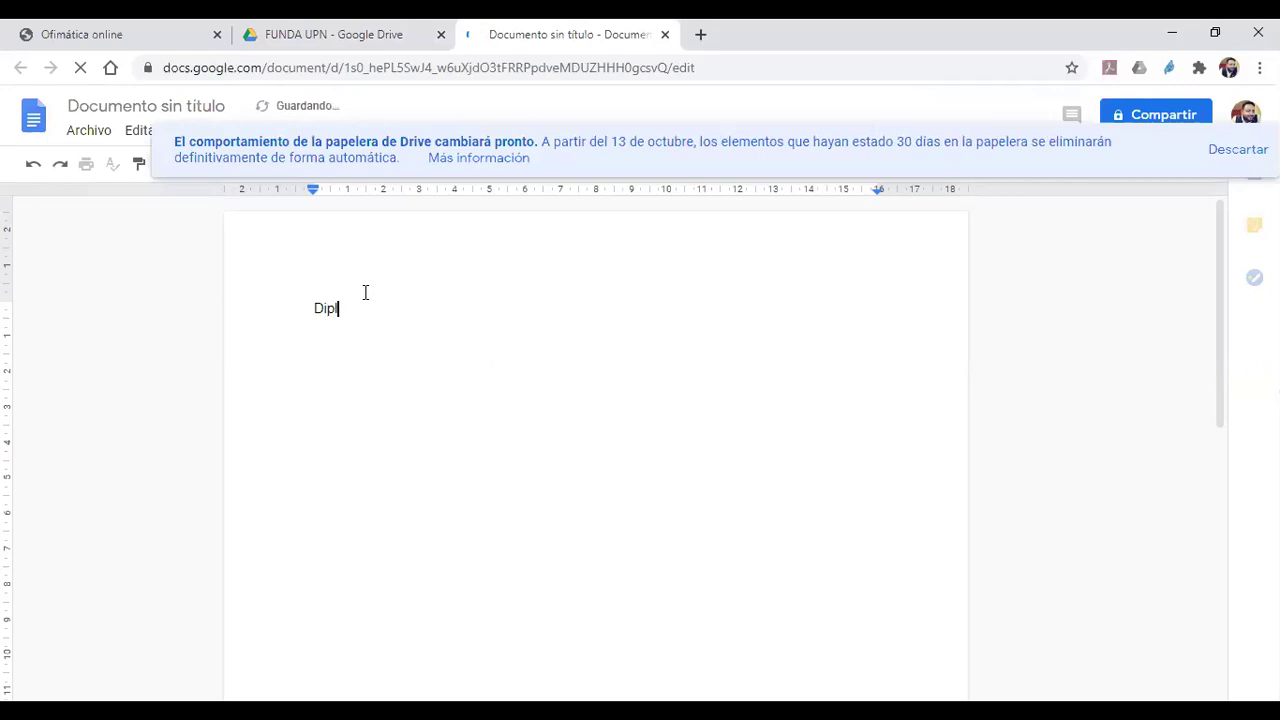
{"action": "type", "text": "omado de Informatic"}
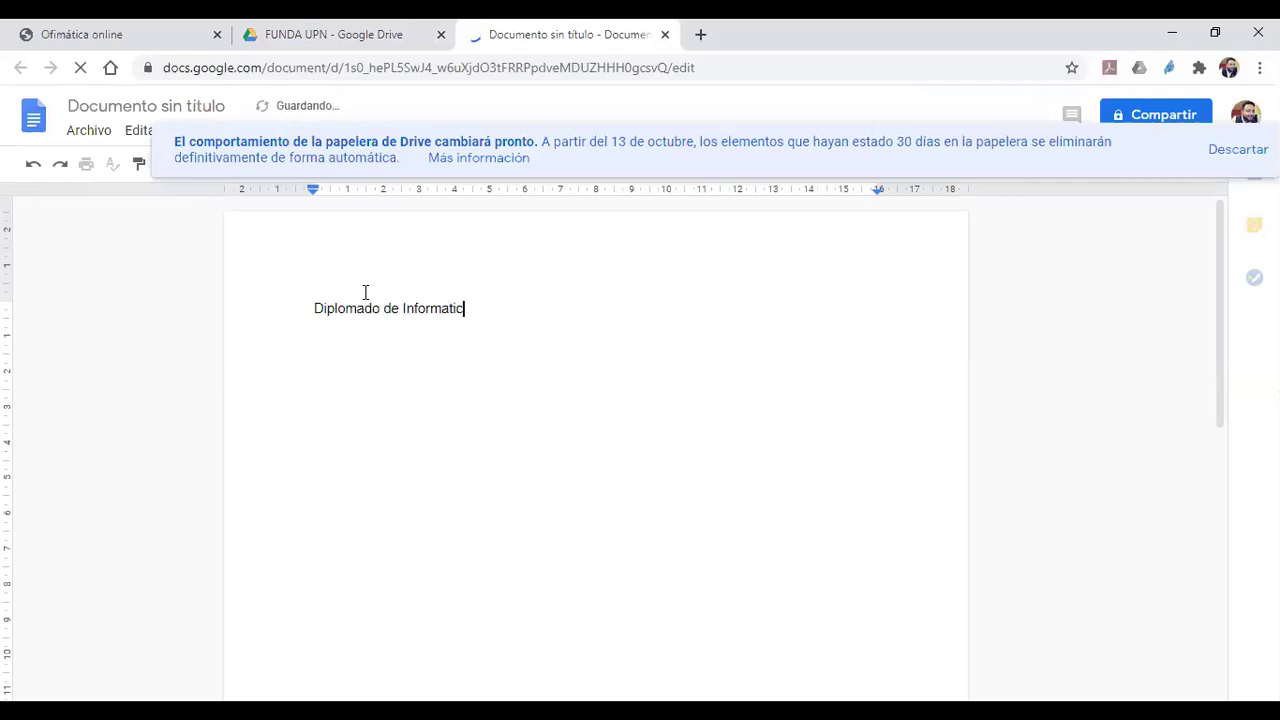
{"action": "type", "text": "a Mdulo "}
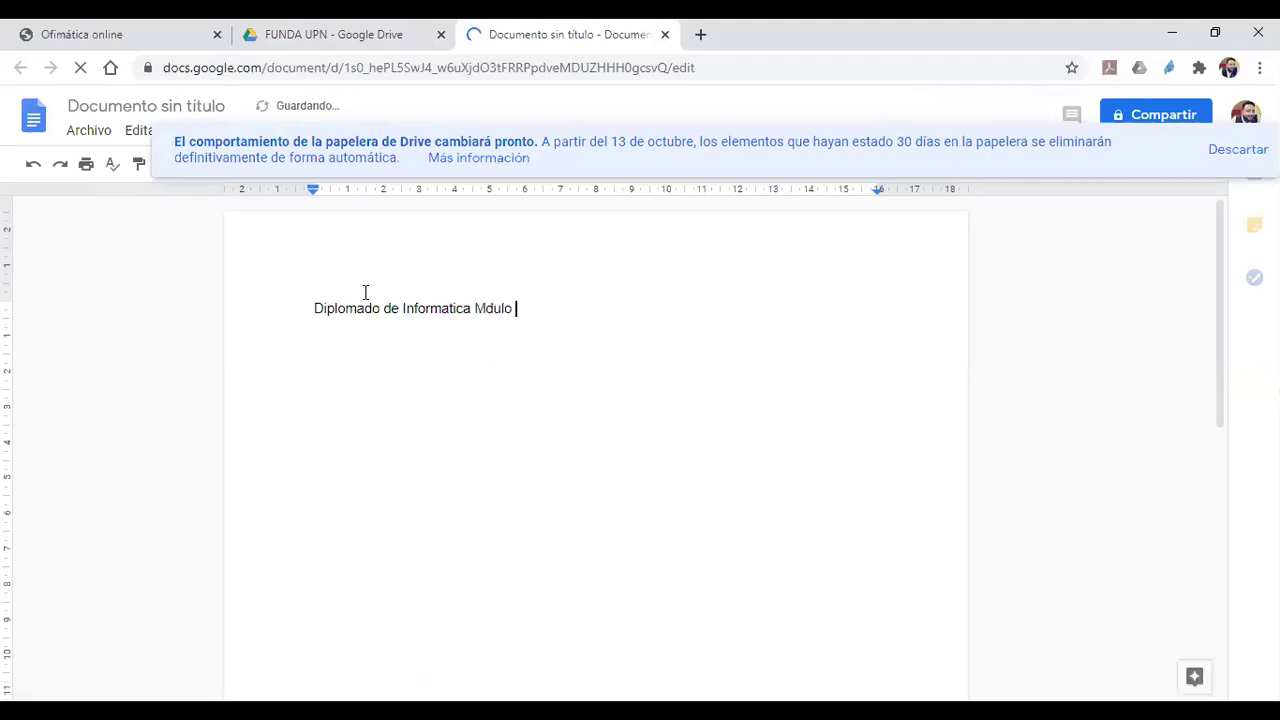
{"action": "type", "text": "II"}
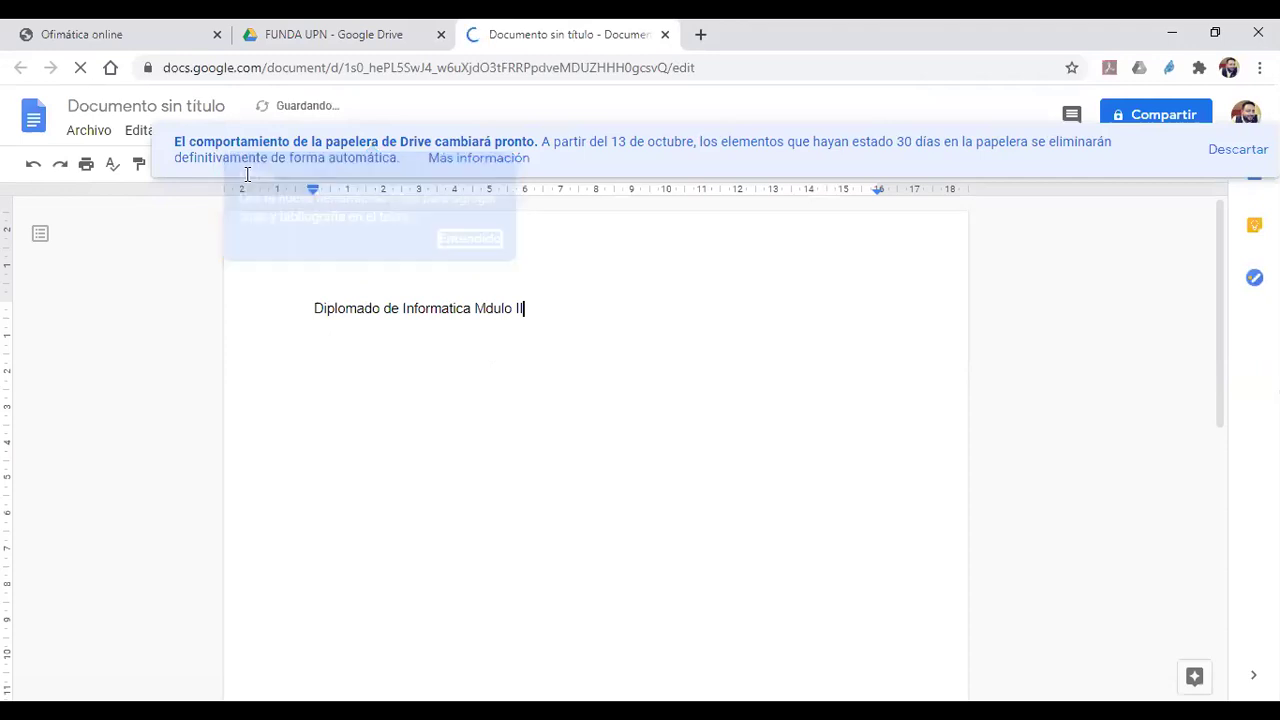
{"action": "left_click", "coordinate": [108, 108]}
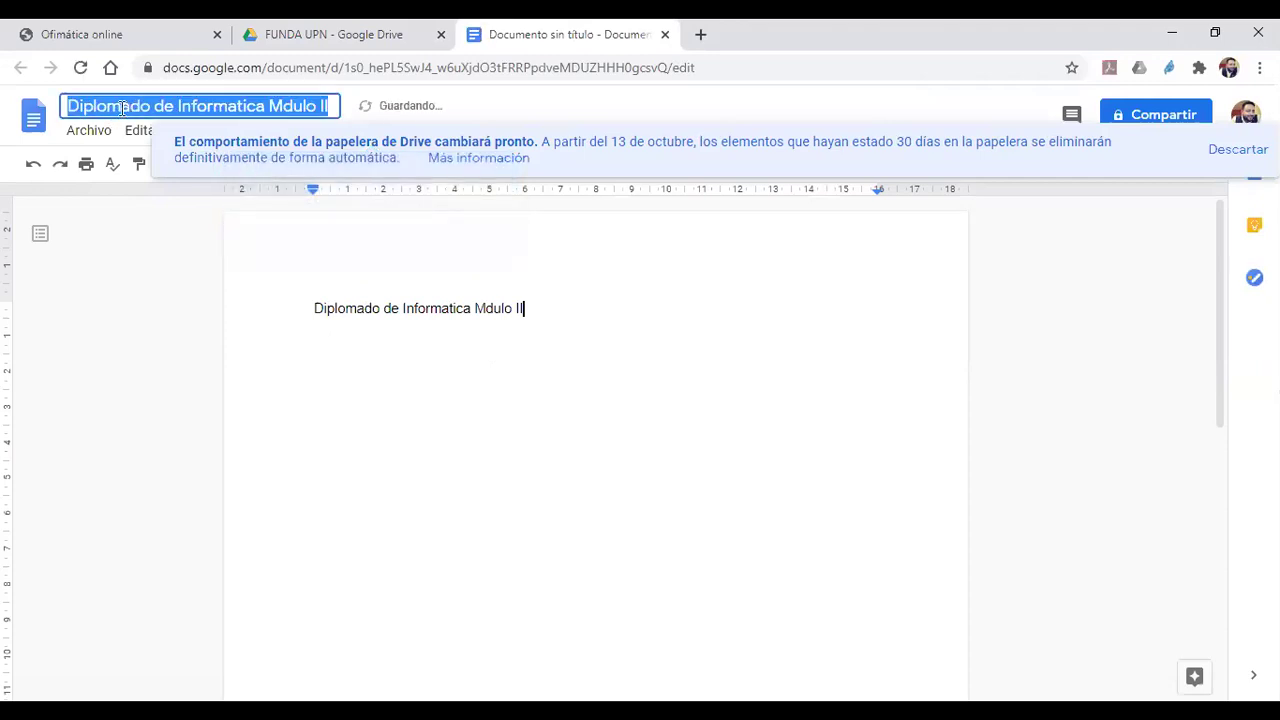
Step: Correct the heading's misspelled words to "Informática" and "Módulo" using the spelling suggestions
{"action": "left_click", "coordinate": [465, 308]}
{"action": "right_click", "coordinate": [465, 308]}
{"action": "left_click", "coordinate": [508, 360]}
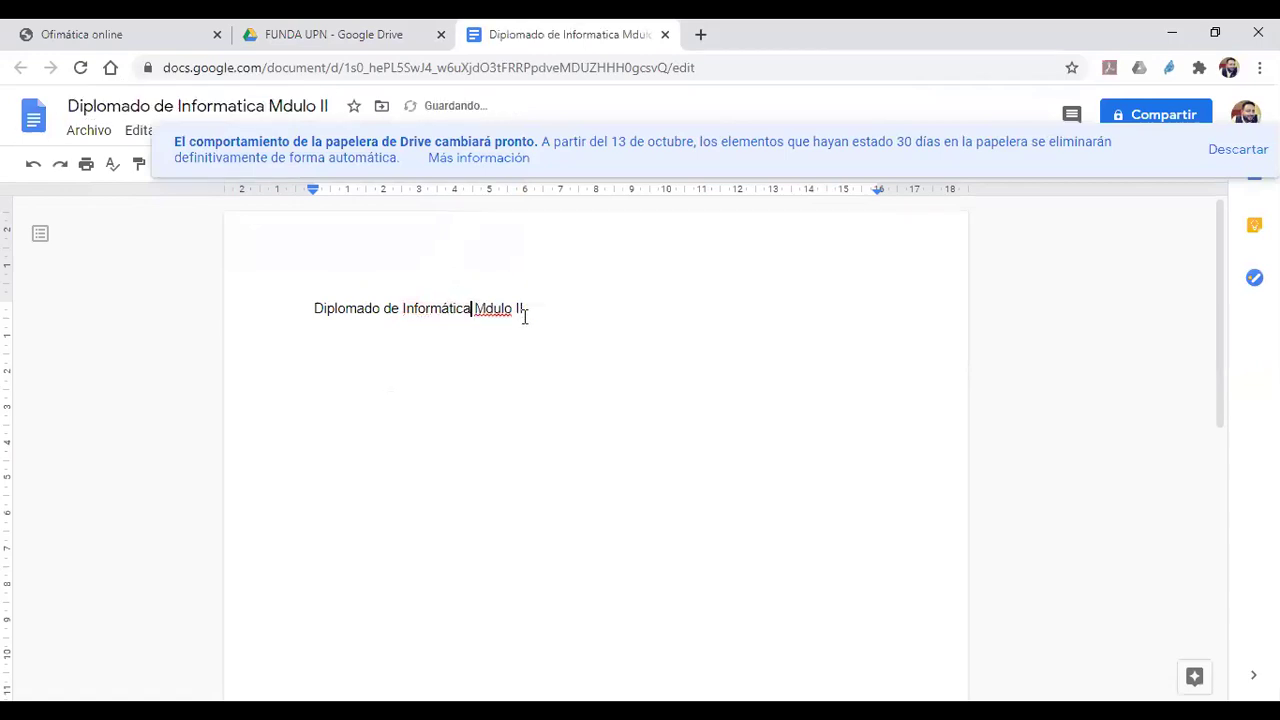
{"action": "right_click", "coordinate": [489, 308]}
{"action": "left_click", "coordinate": [549, 356]}
Step: Correct the document's name to "Diplomado de Informática Módulo II" and dismiss the notice about the Drive trash change
{"action": "left_click", "coordinate": [181, 105]}
{"action": "left_click_drag", "start_coordinate": [228, 105], "coordinate": [238, 105]}
{"action": "type", "text": "á"}
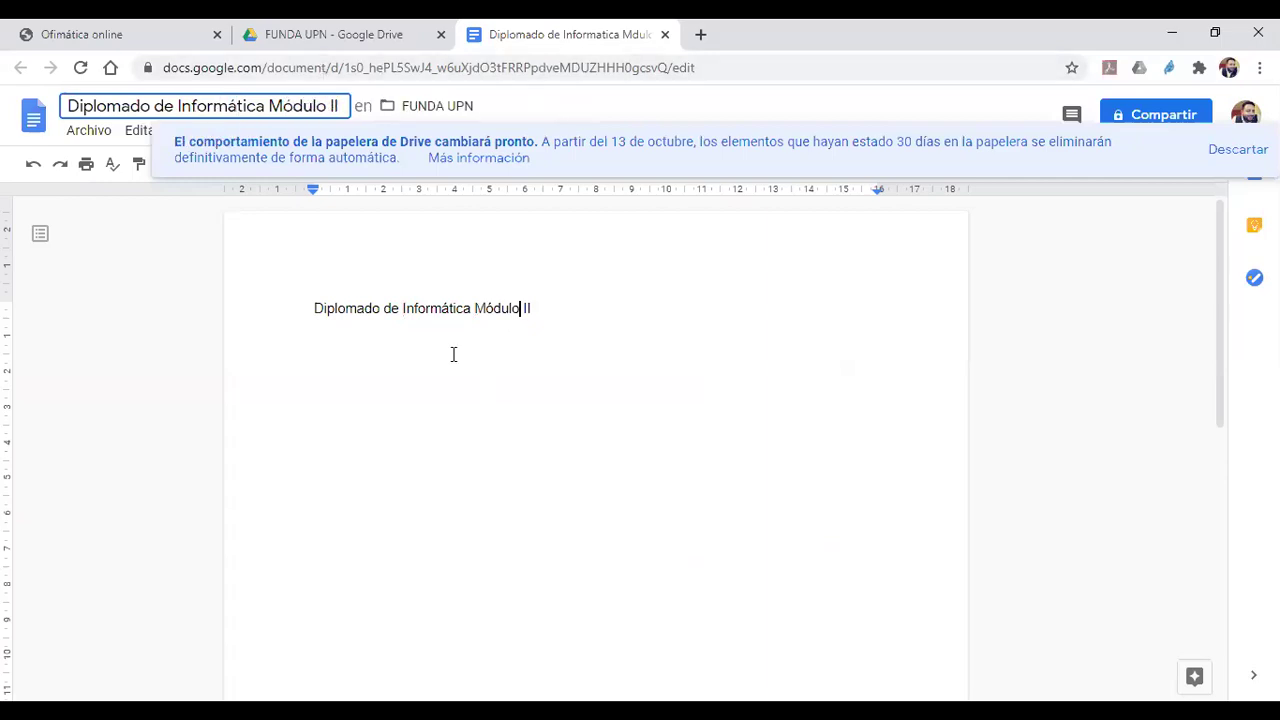
{"action": "left_click", "coordinate": [620, 295]}
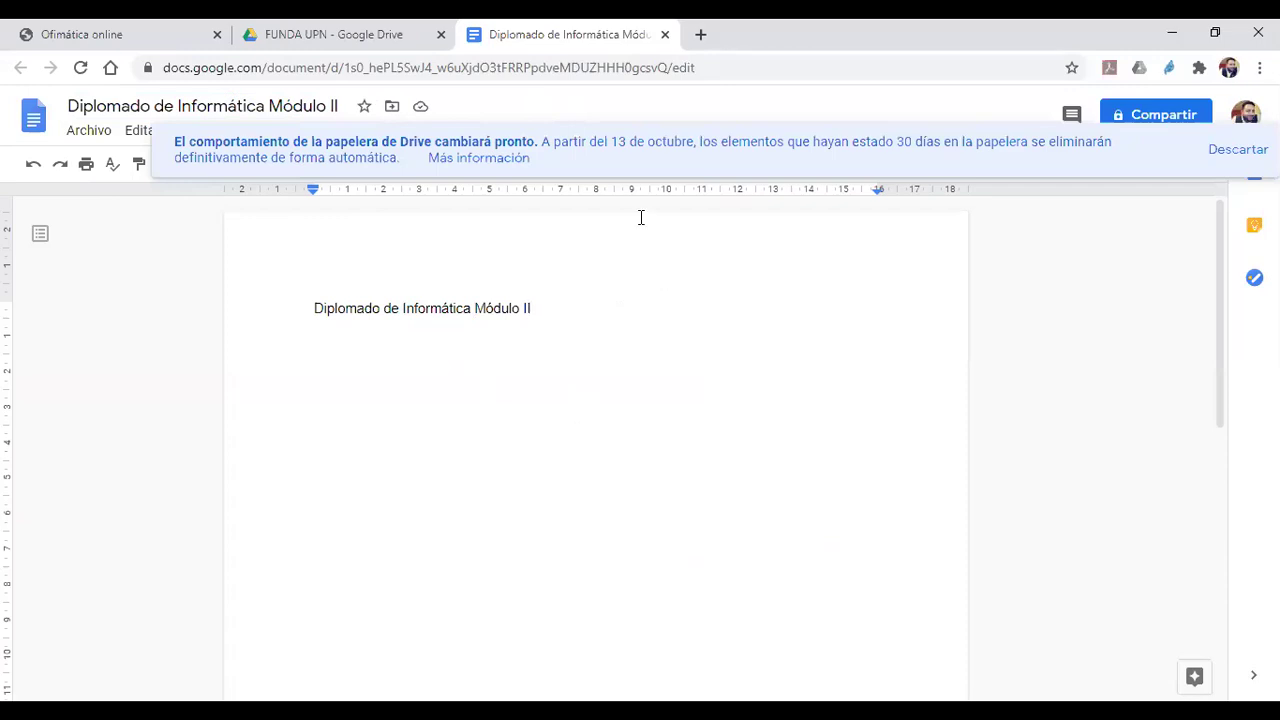
{"action": "left_click", "coordinate": [1238, 150]}
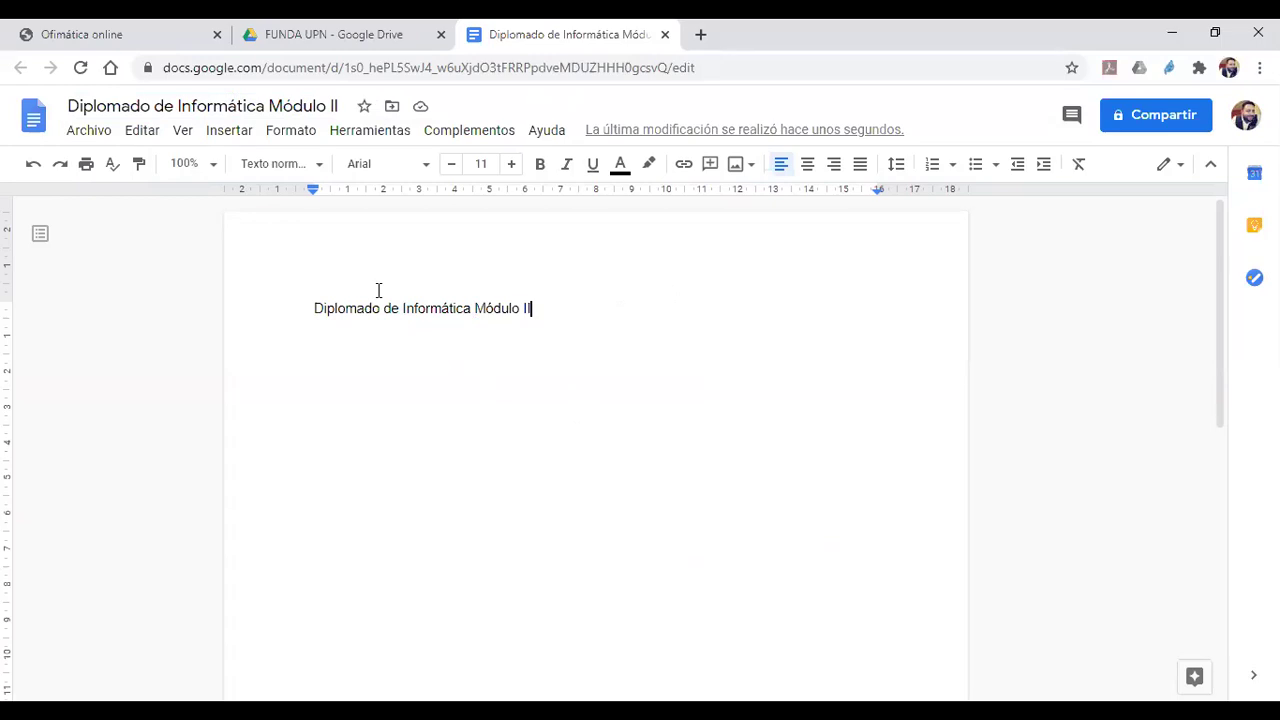
Step: Insert a table of 10 columns by 4 rows below the heading
{"action": "left_click", "coordinate": [222, 131]}
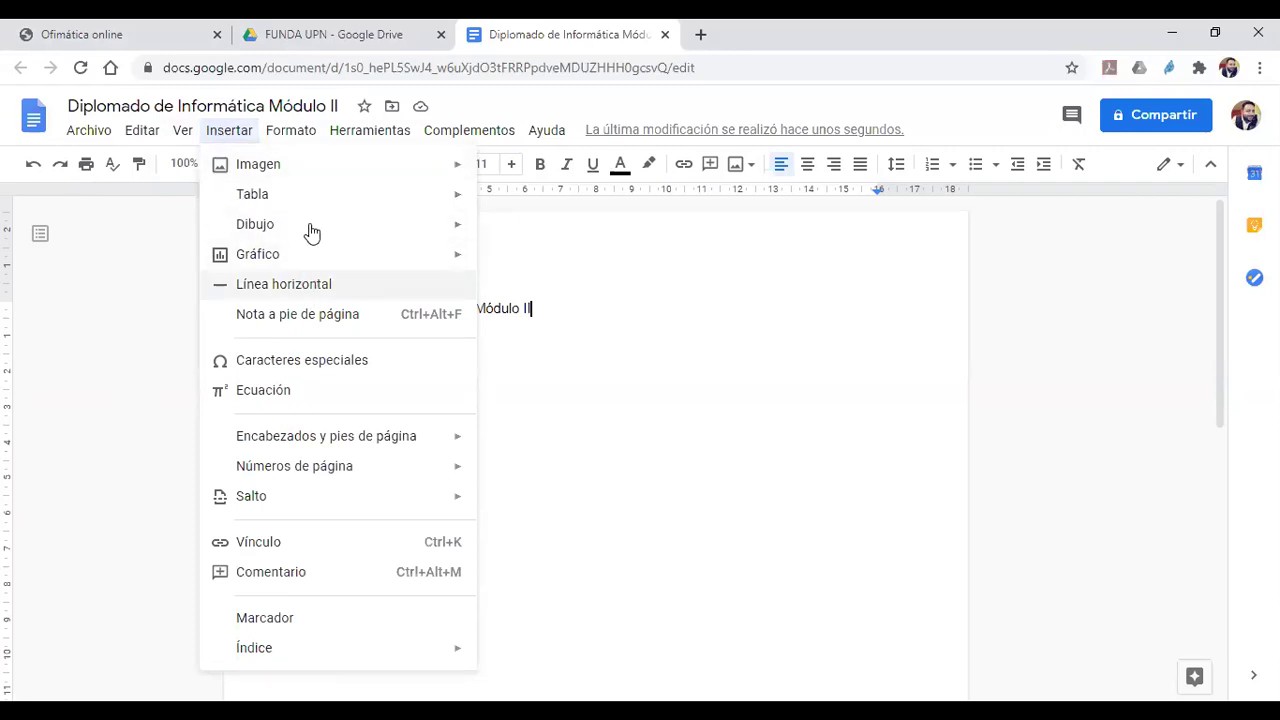
{"action": "mouse_move", "coordinate": [360, 200]}
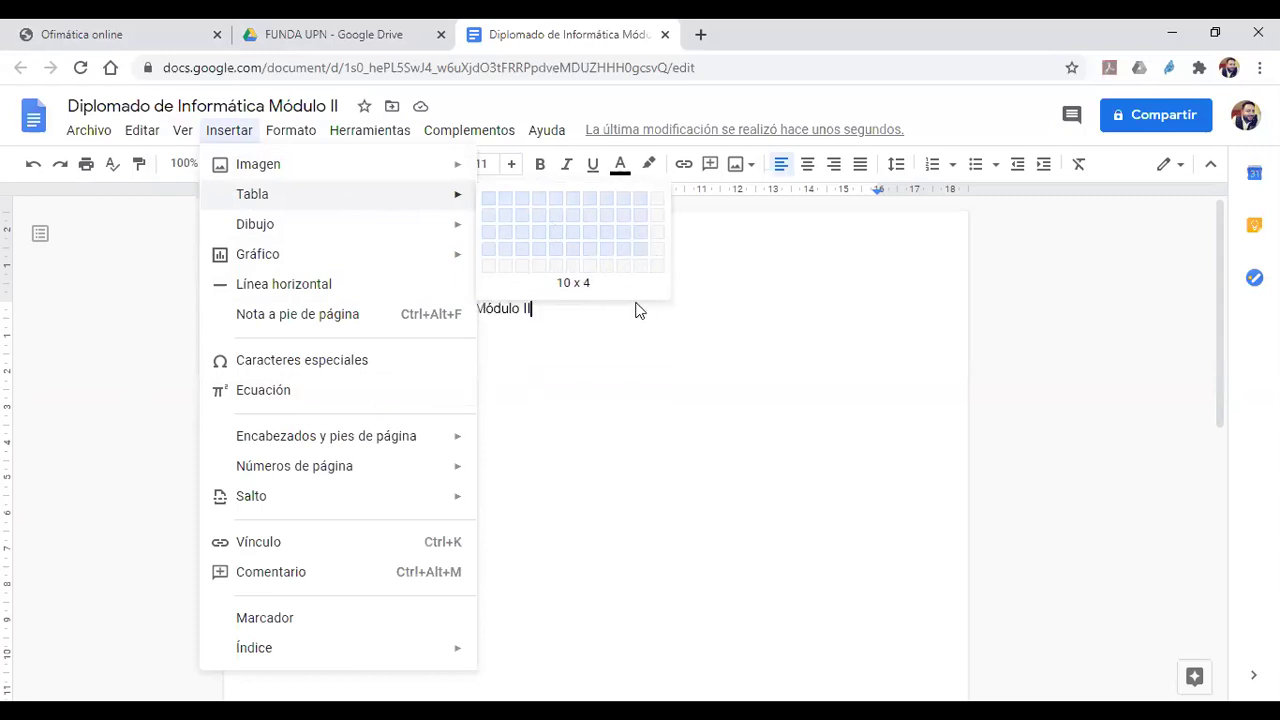
{"action": "left_click", "coordinate": [640, 249]}
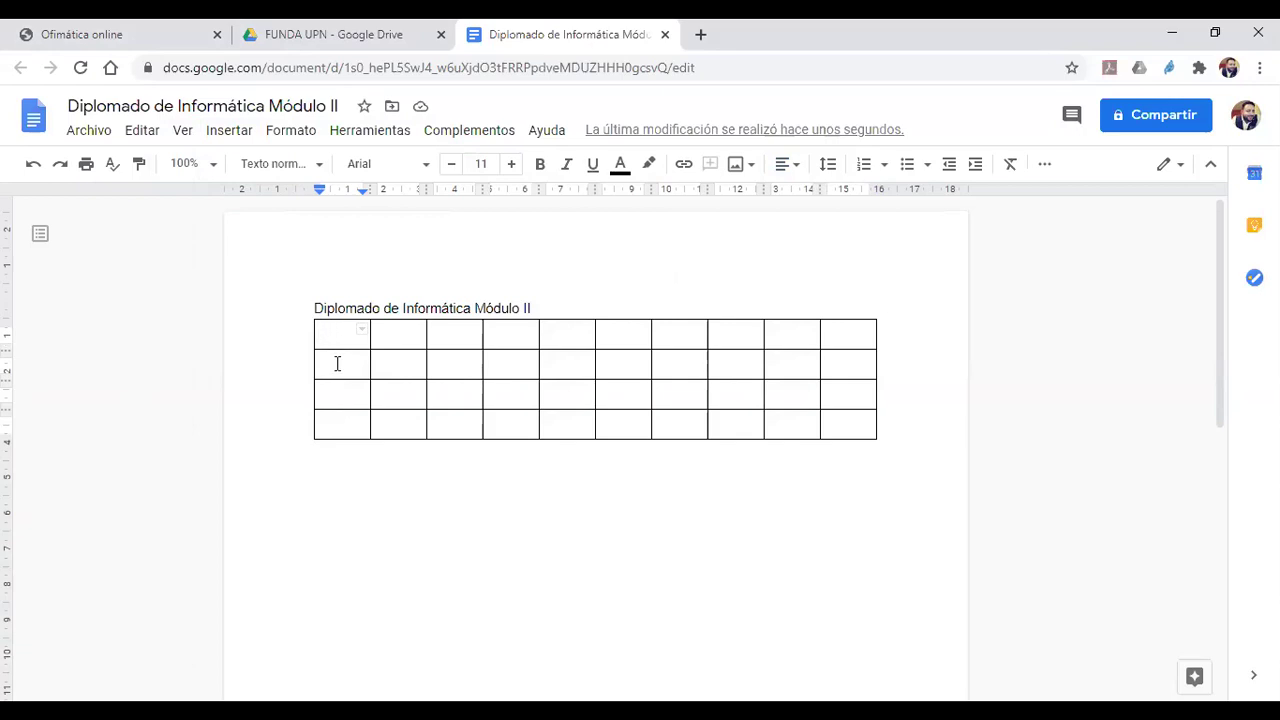
Step: Add a blank line between the heading and the new table
{"action": "left_click", "coordinate": [329, 417]}
{"action": "left_click", "coordinate": [340, 366]}
{"action": "left_click", "coordinate": [340, 422]}
{"action": "left_click", "coordinate": [334, 330]}
{"action": "left_click", "coordinate": [442, 339]}
{"action": "left_click", "coordinate": [388, 334]}
{"action": "left_click", "coordinate": [344, 332]}
{"action": "key", "text": "Return"}
Step: Make the heading "Diplomado de Informática Módulo II" bold and color its text red
{"action": "left_click", "coordinate": [269, 311]}
{"action": "left_click_drag", "start_coordinate": [271, 309], "coordinate": [603, 206]}
{"action": "left_click", "coordinate": [619, 165]}
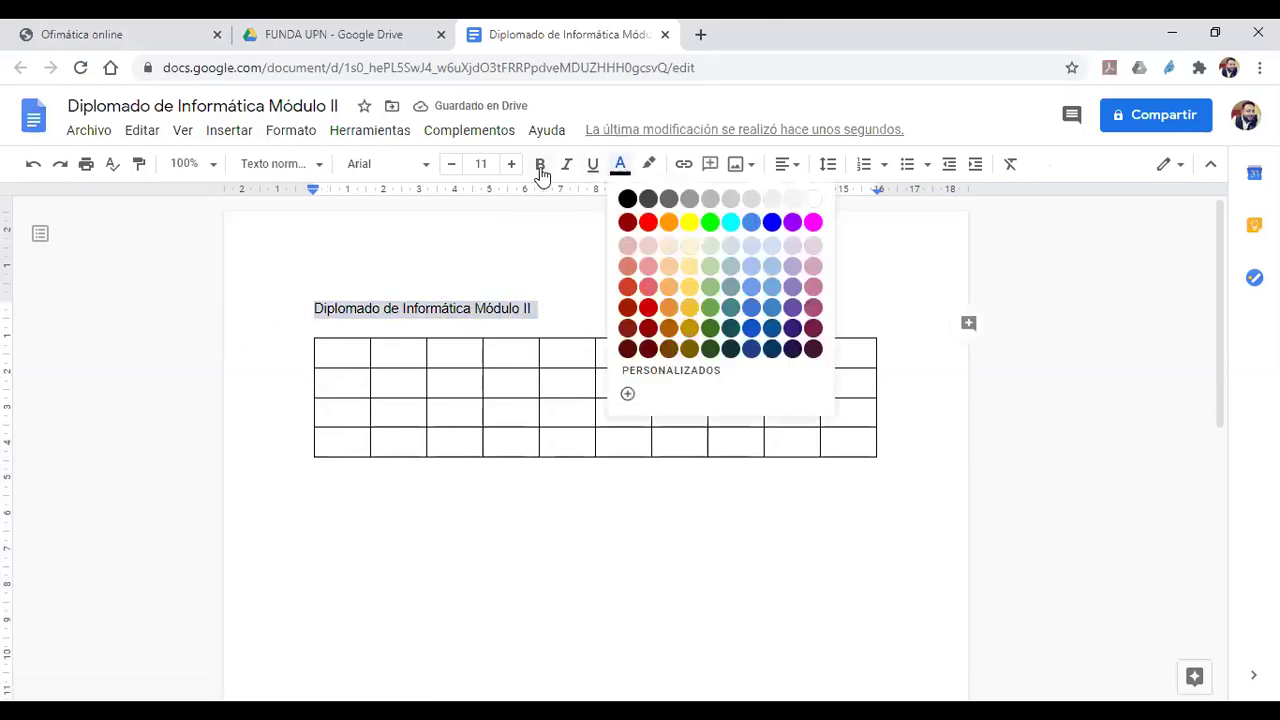
{"action": "left_click", "coordinate": [540, 165]}
{"action": "left_click", "coordinate": [620, 165]}
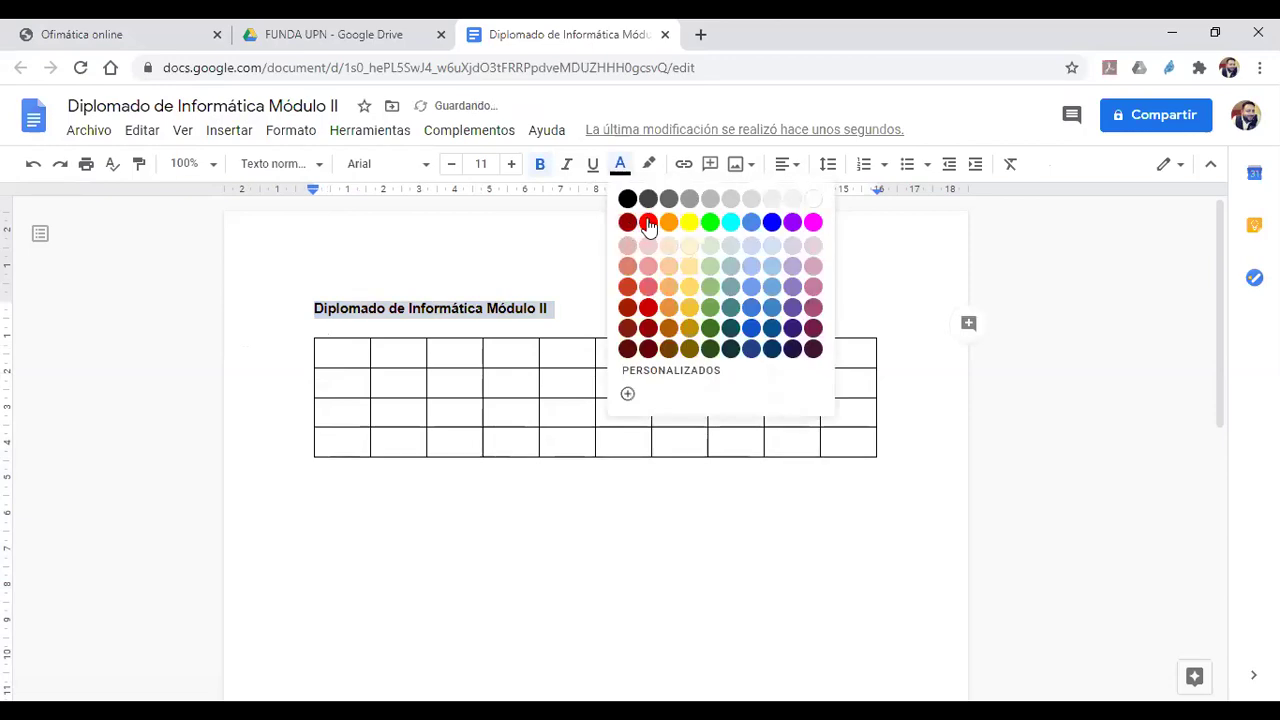
{"action": "left_click", "coordinate": [648, 221]}
Step: Center the heading and increase its font size to 19
{"action": "left_click", "coordinate": [787, 166]}
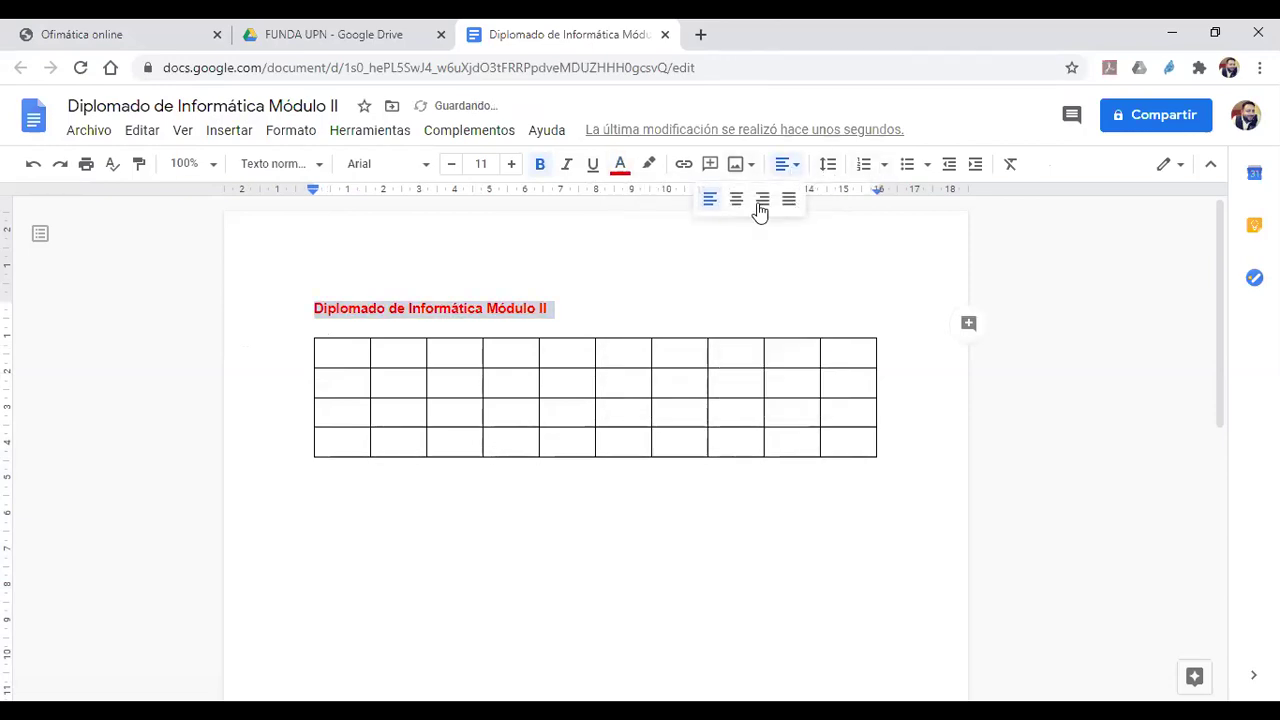
{"action": "left_click", "coordinate": [737, 200]}
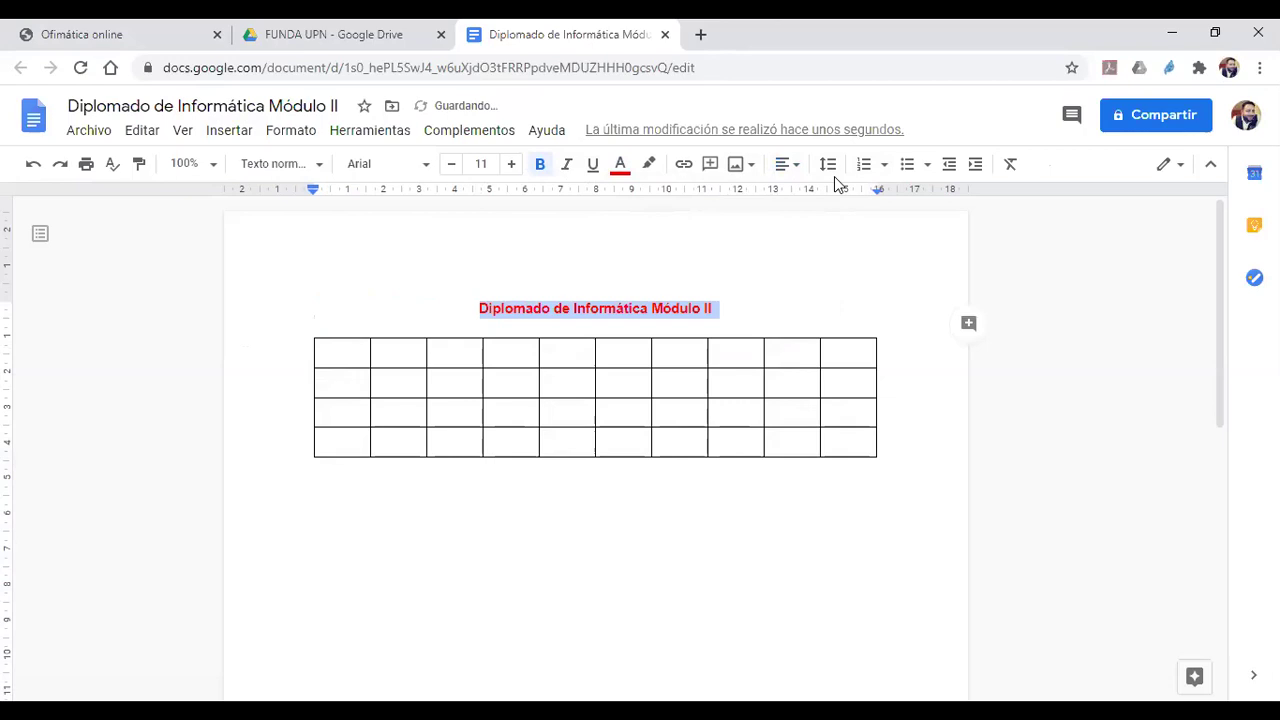
{"action": "left_click", "coordinate": [511, 164]}
{"action": "left_click", "coordinate": [511, 164]}
{"action": "left_click", "coordinate": [511, 164]}
{"action": "left_click", "coordinate": [511, 164]}
{"action": "left_click", "coordinate": [511, 164]}
{"action": "left_click", "coordinate": [511, 164]}
{"action": "left_click", "coordinate": [511, 164]}
{"action": "left_click", "coordinate": [511, 164]}
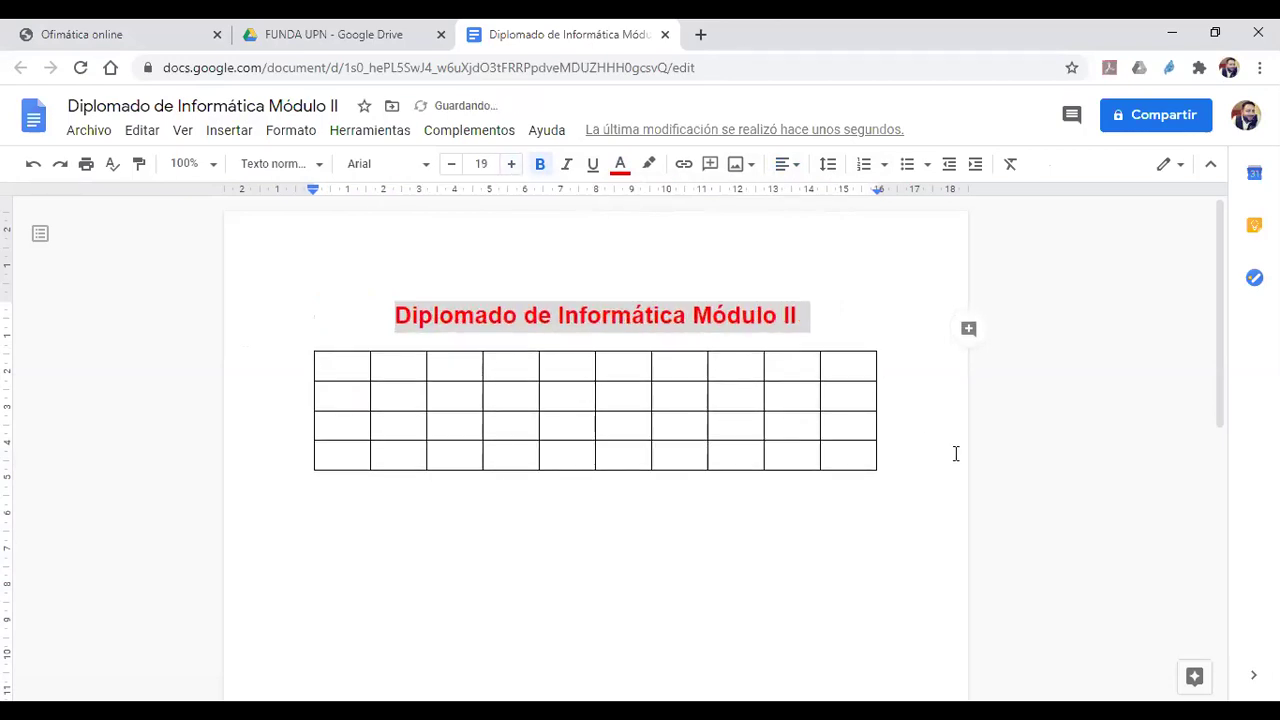
{"action": "left_click", "coordinate": [827, 455]}
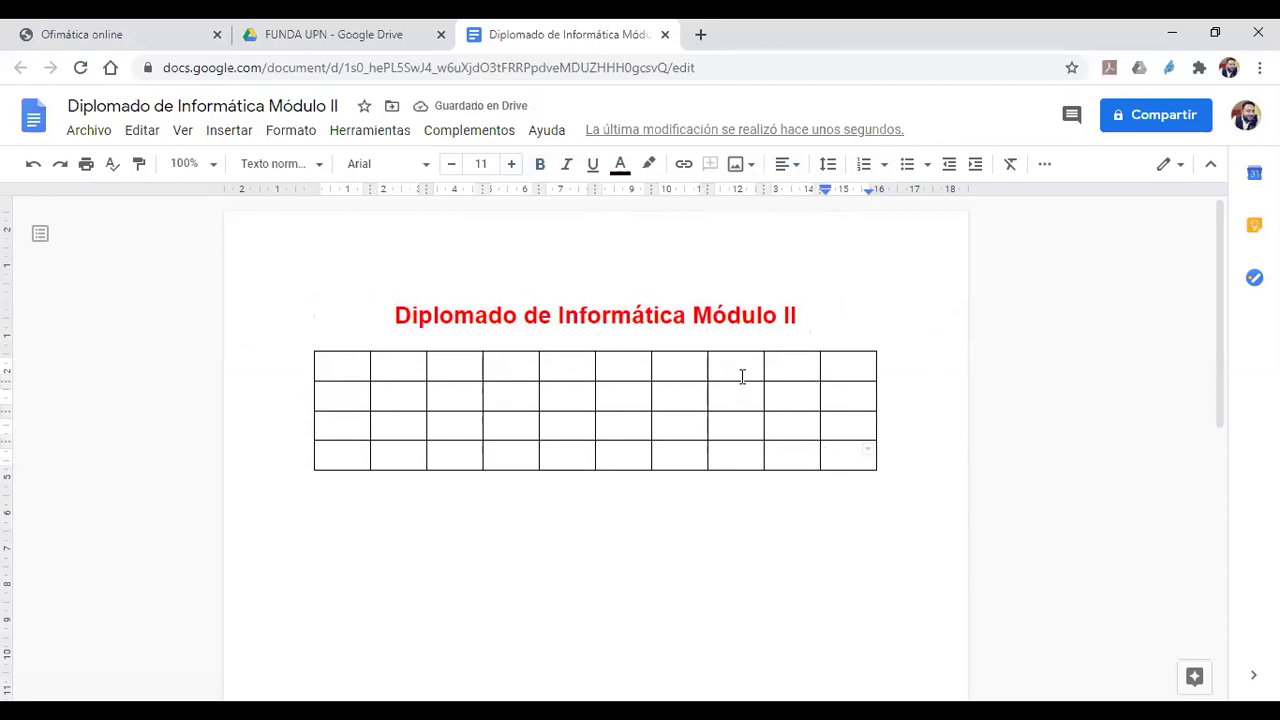
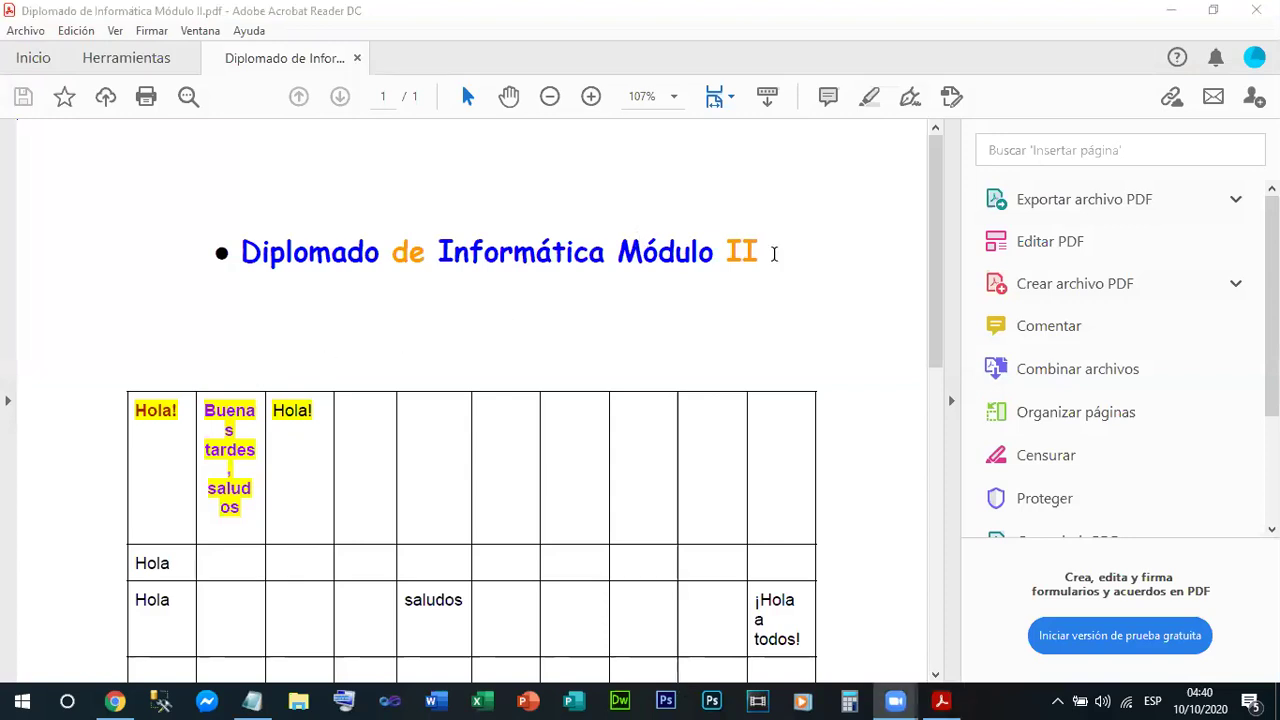
Step: Review the PDF copy of the document with the tools pane collapsed, then close Acrobat Reader and return to Google Docs
{"action": "left_click", "coordinate": [955, 405]}
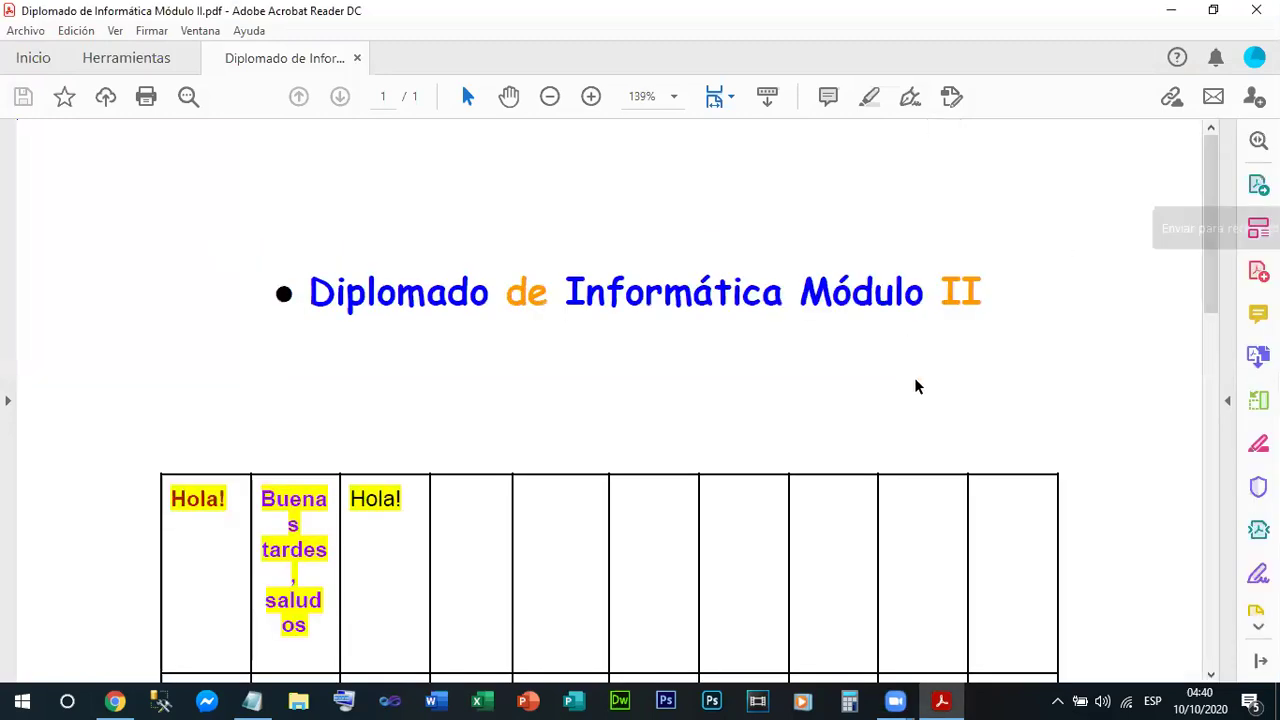
{"action": "left_click_drag", "start_coordinate": [1208, 254], "coordinate": [1240, 250]}
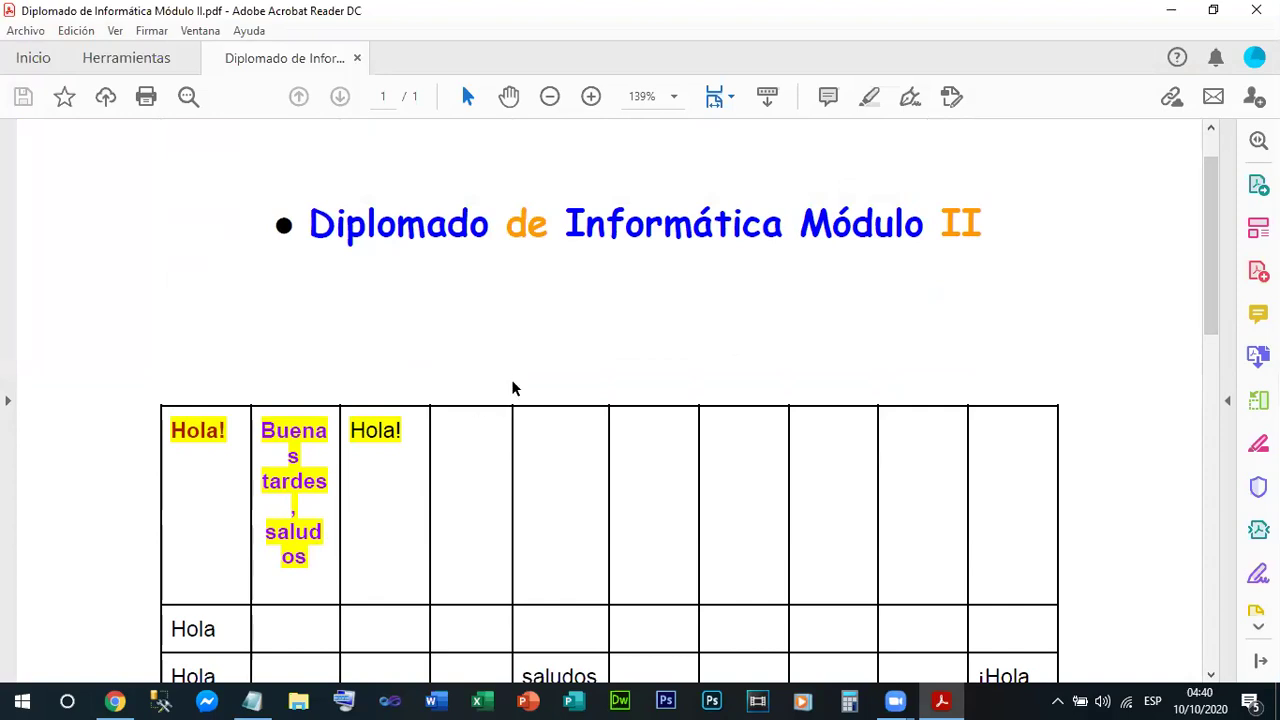
{"action": "left_click", "coordinate": [1256, 10]}
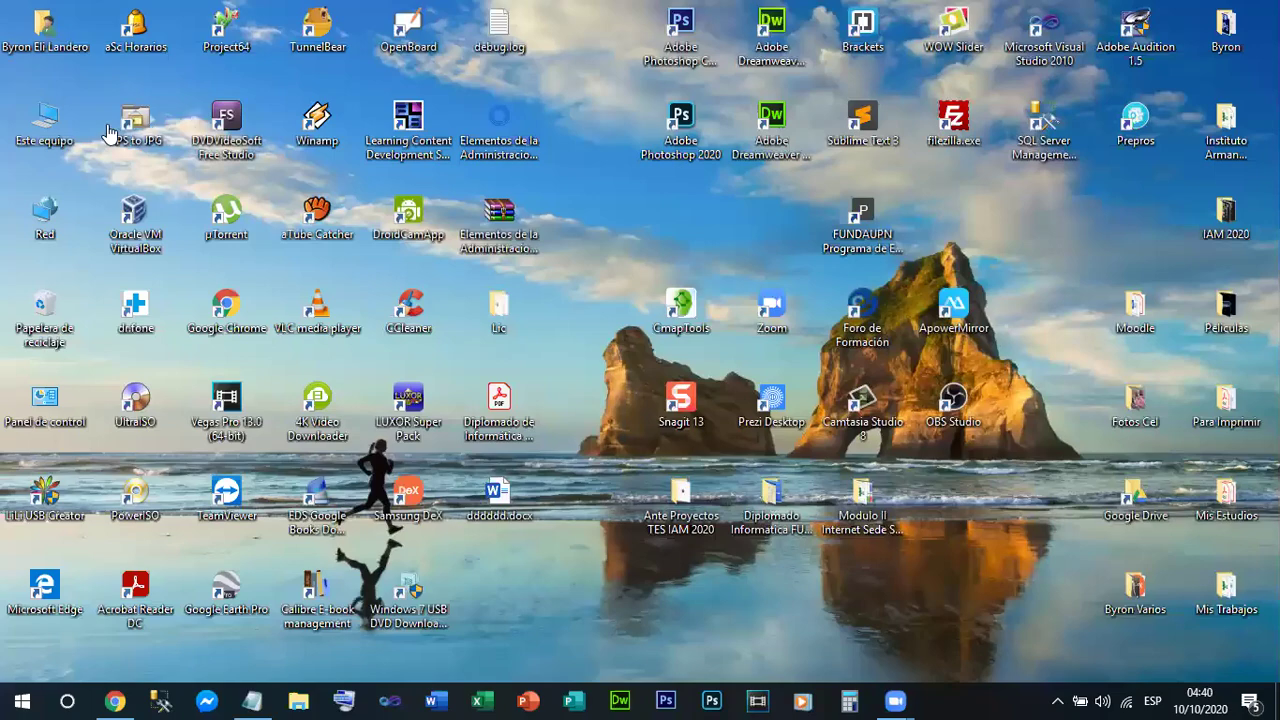
{"action": "key", "text": "alt+Tab"}
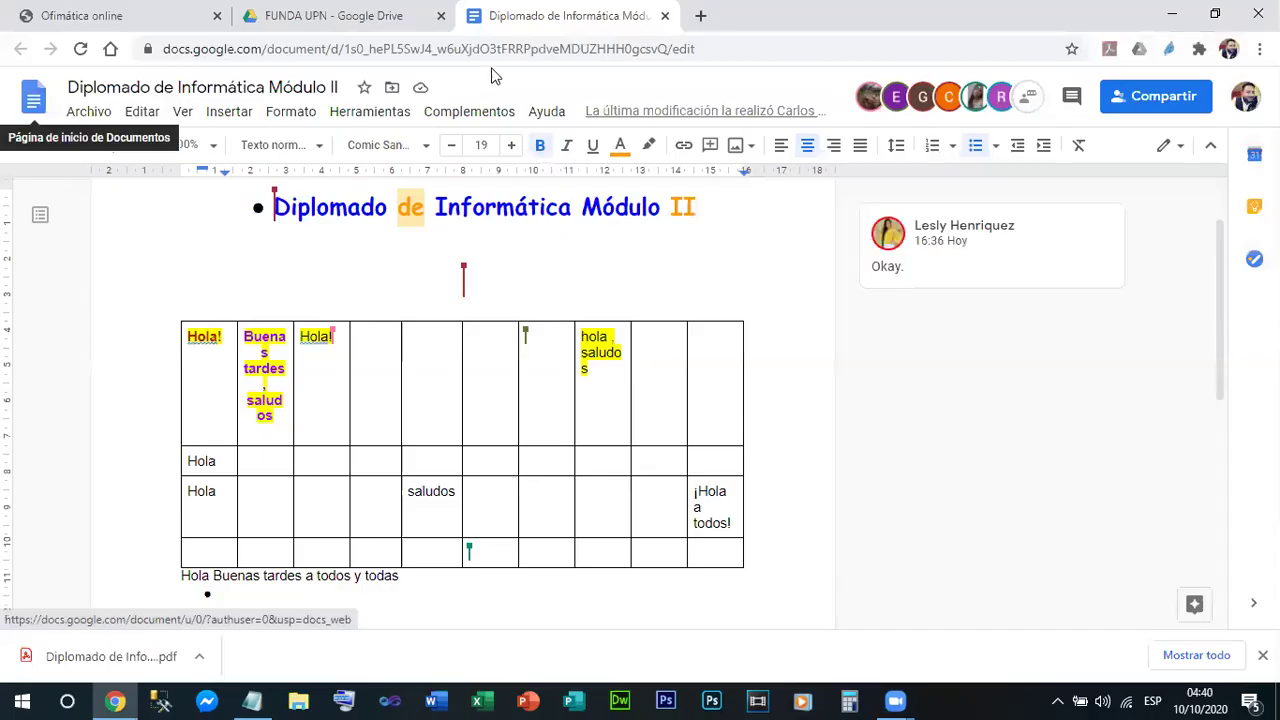
Step: Close the Diplomado de Informática Módulo II document and create a blank Google Forms form in the FUNDA UPN folder
{"action": "left_click", "coordinate": [665, 16]}
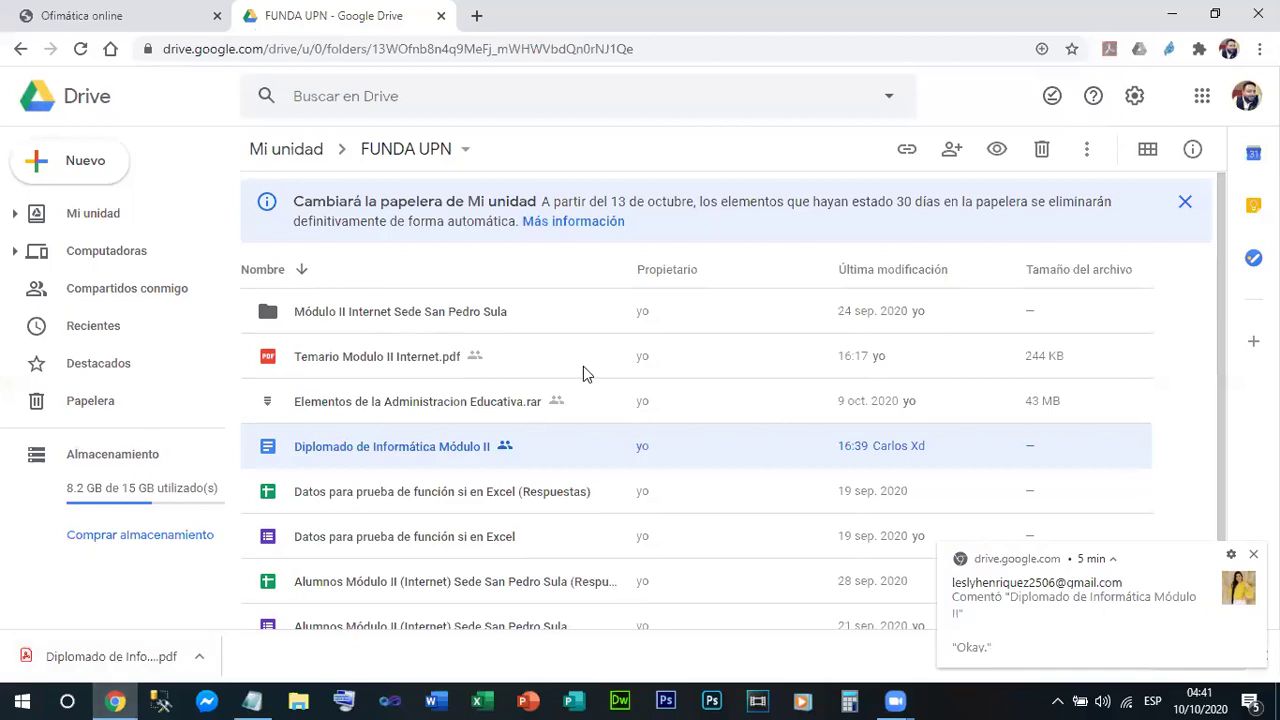
{"action": "scroll", "coordinate": [586, 373], "scroll_direction": "down", "scroll_amount": 1}
{"action": "scroll", "coordinate": [581, 392], "scroll_direction": "up", "scroll_amount": 1}
{"action": "left_click", "coordinate": [87, 163]}
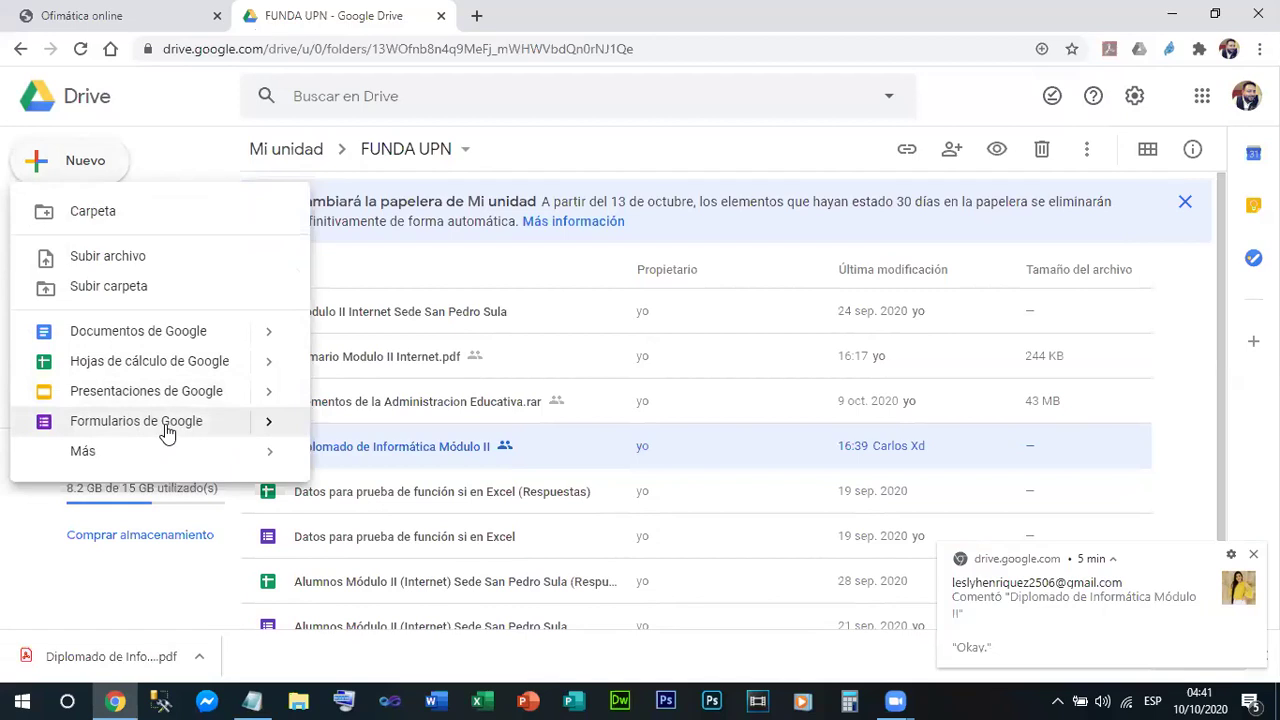
{"action": "left_click", "coordinate": [163, 432]}
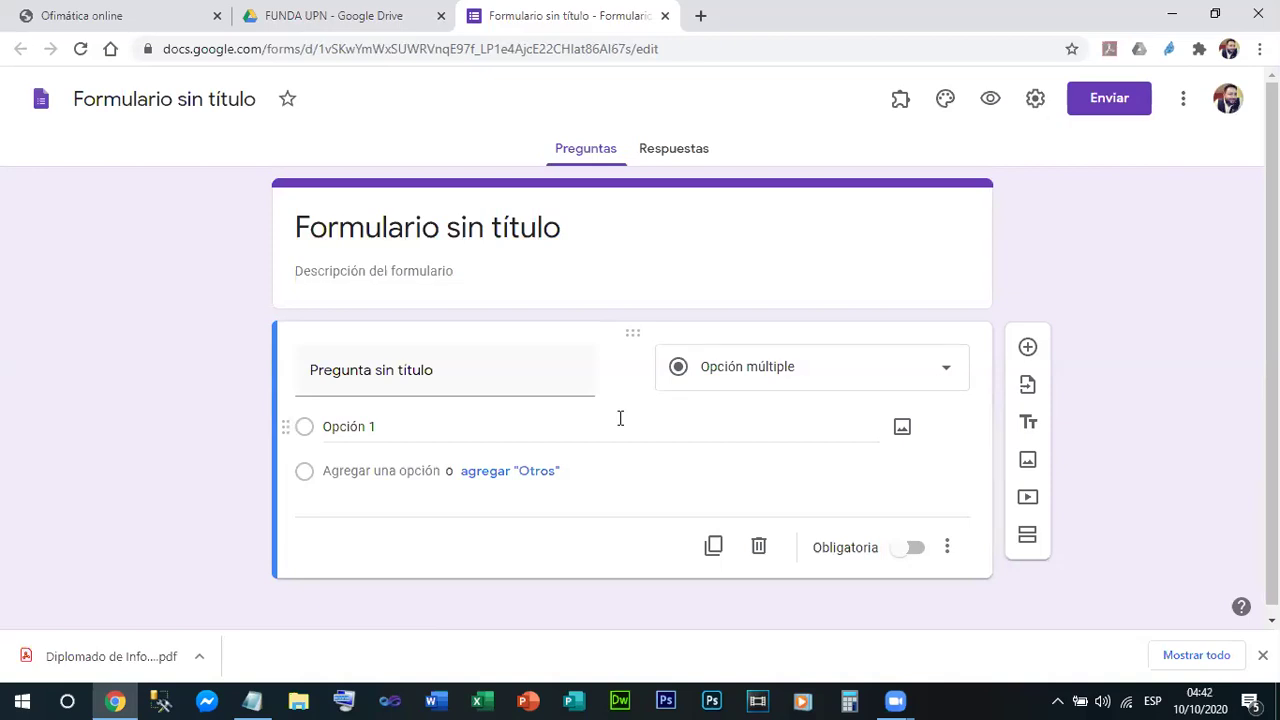
Step: Title the form "Alumnos Diplomado"
{"action": "left_click", "coordinate": [432, 228]}
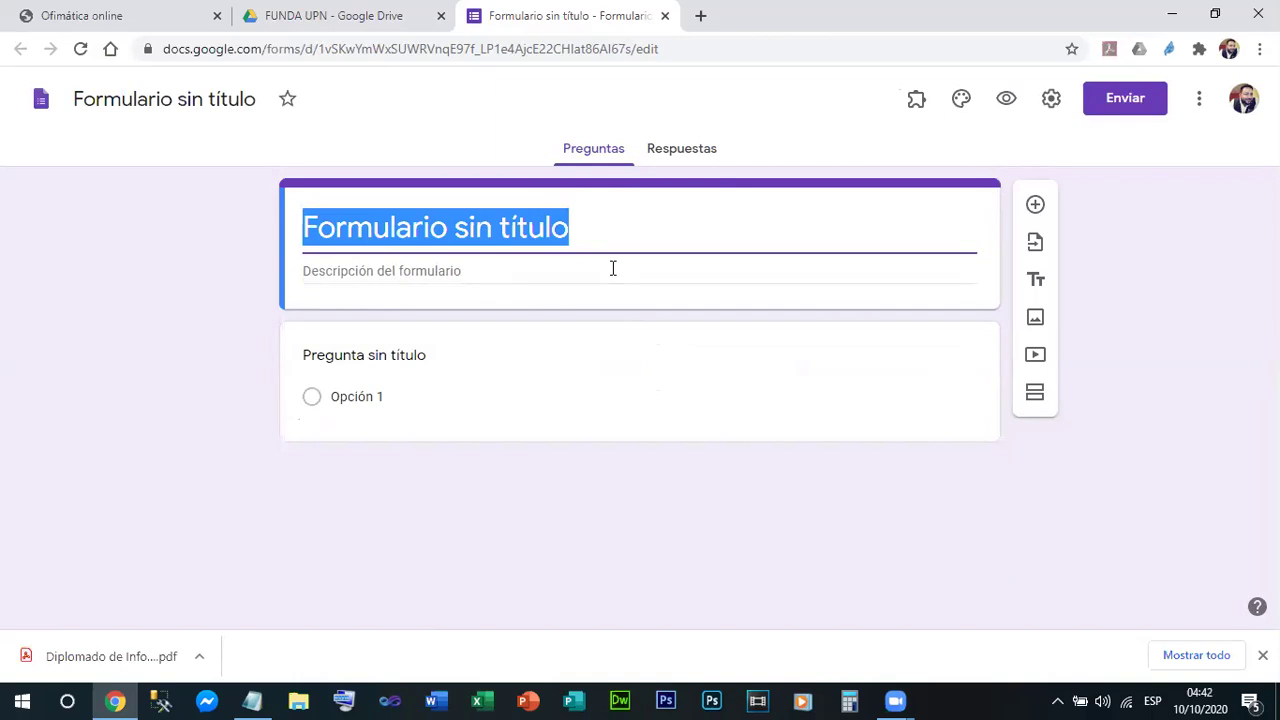
{"action": "type", "text": "Alumnos "}
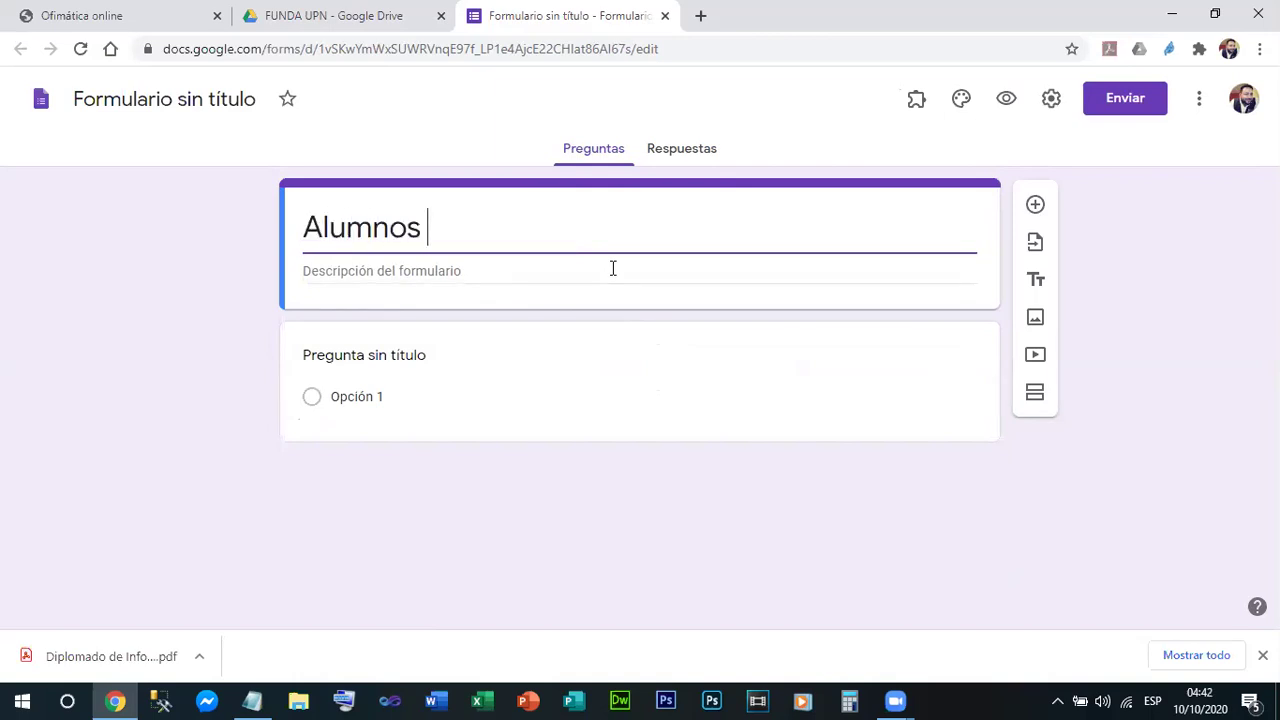
{"action": "type", "text": "Diplomado"}
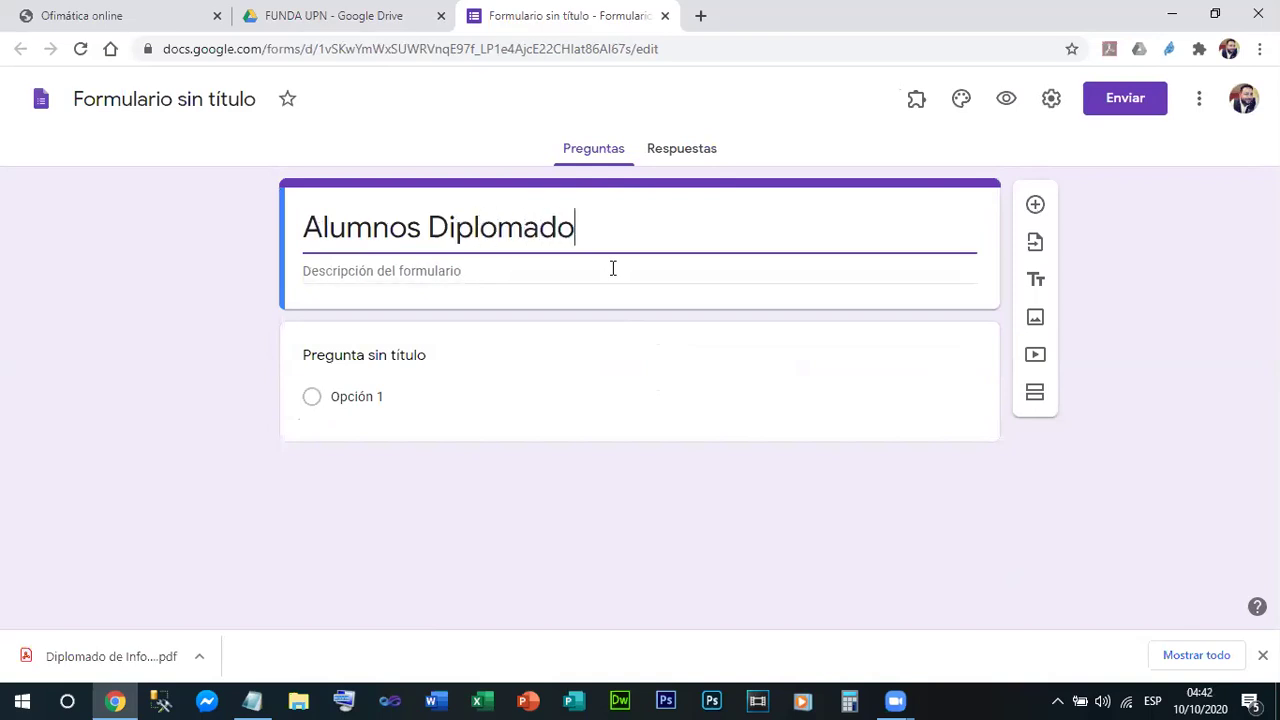
Step: Set the form description to "Información de Alumnos", correcting the missing accent in "Información"
{"action": "left_click", "coordinate": [414, 270]}
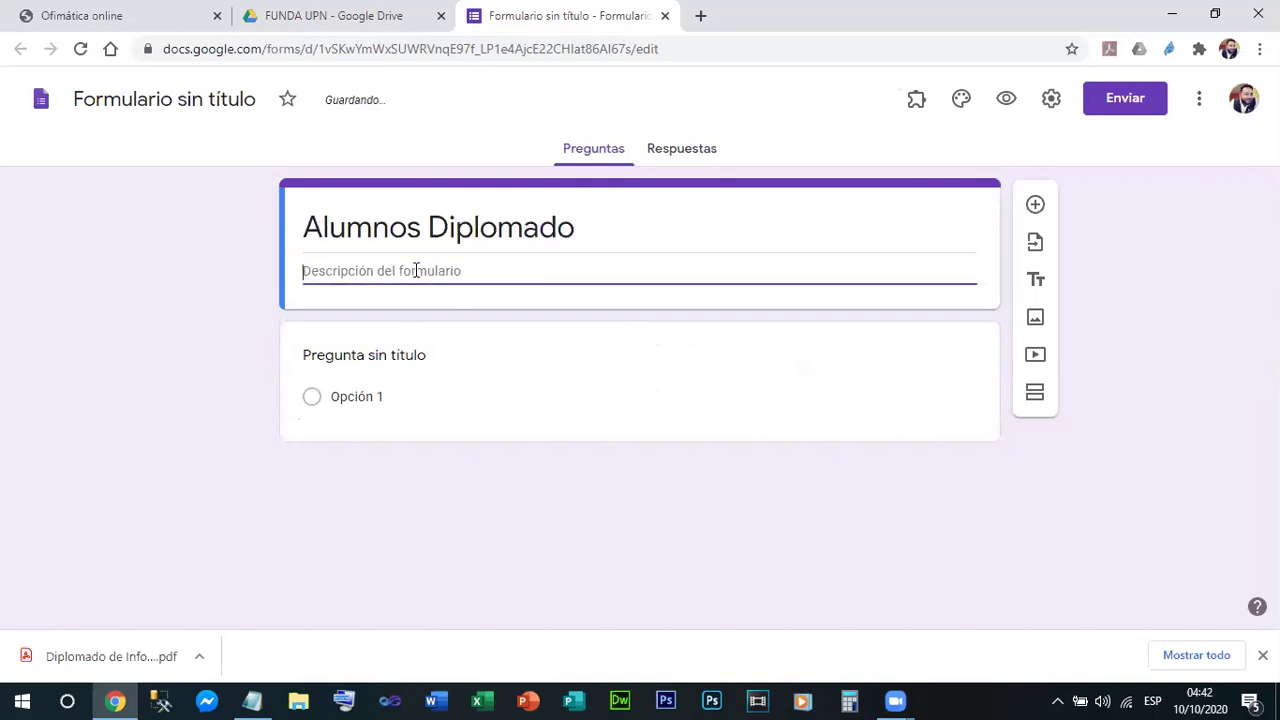
{"action": "type", "text": "Informac"}
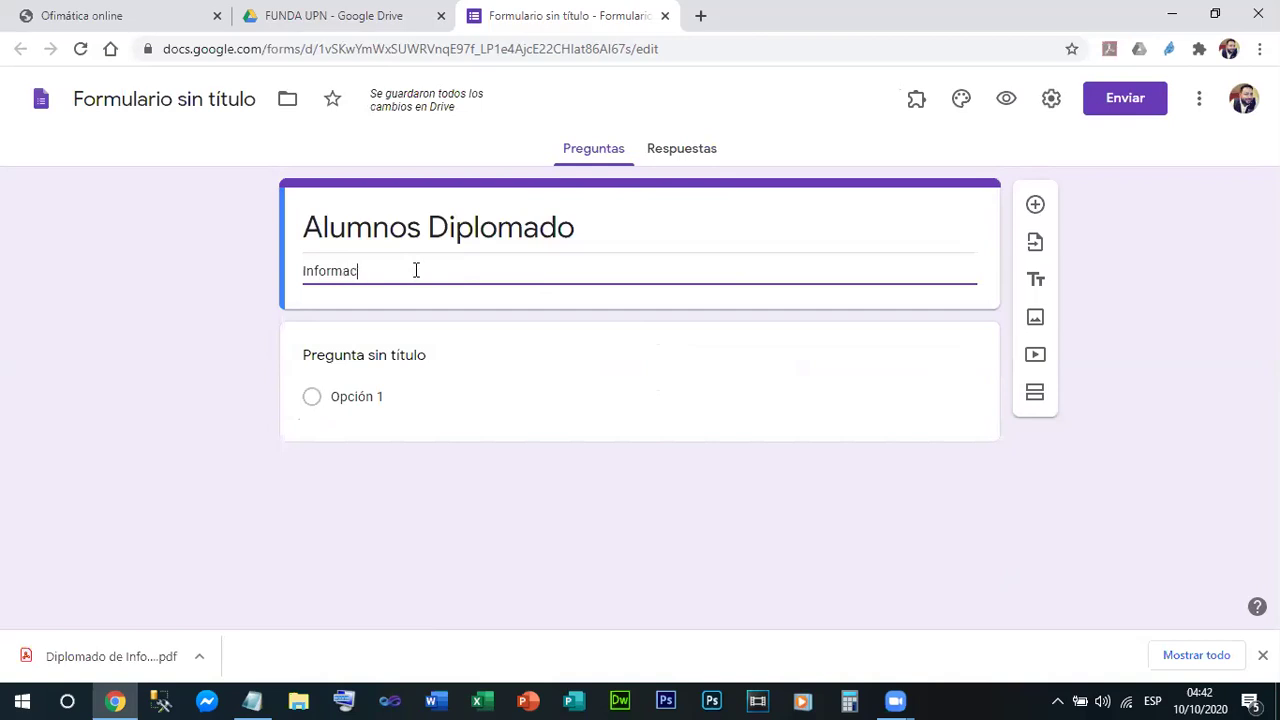
{"action": "type", "text": "ion de Alumnos"}
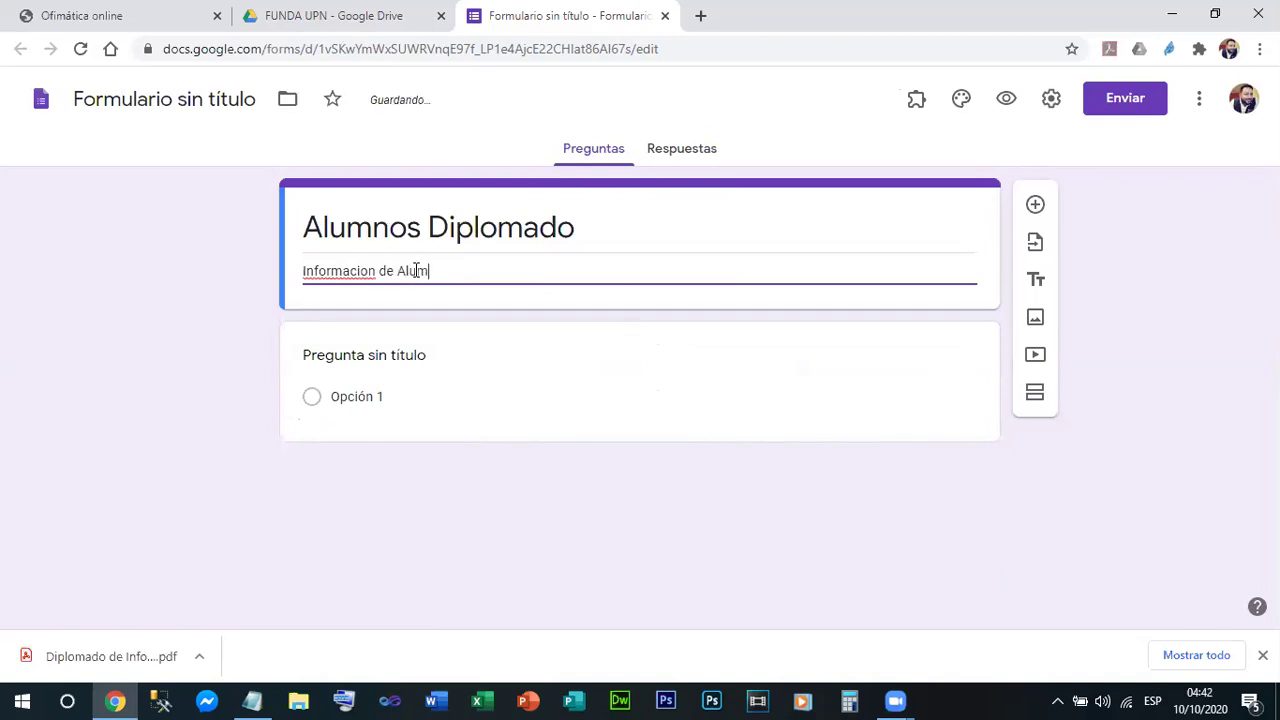
{"action": "double_click", "coordinate": [364, 270]}
{"action": "right_click", "coordinate": [364, 270]}
{"action": "left_click", "coordinate": [400, 283]}
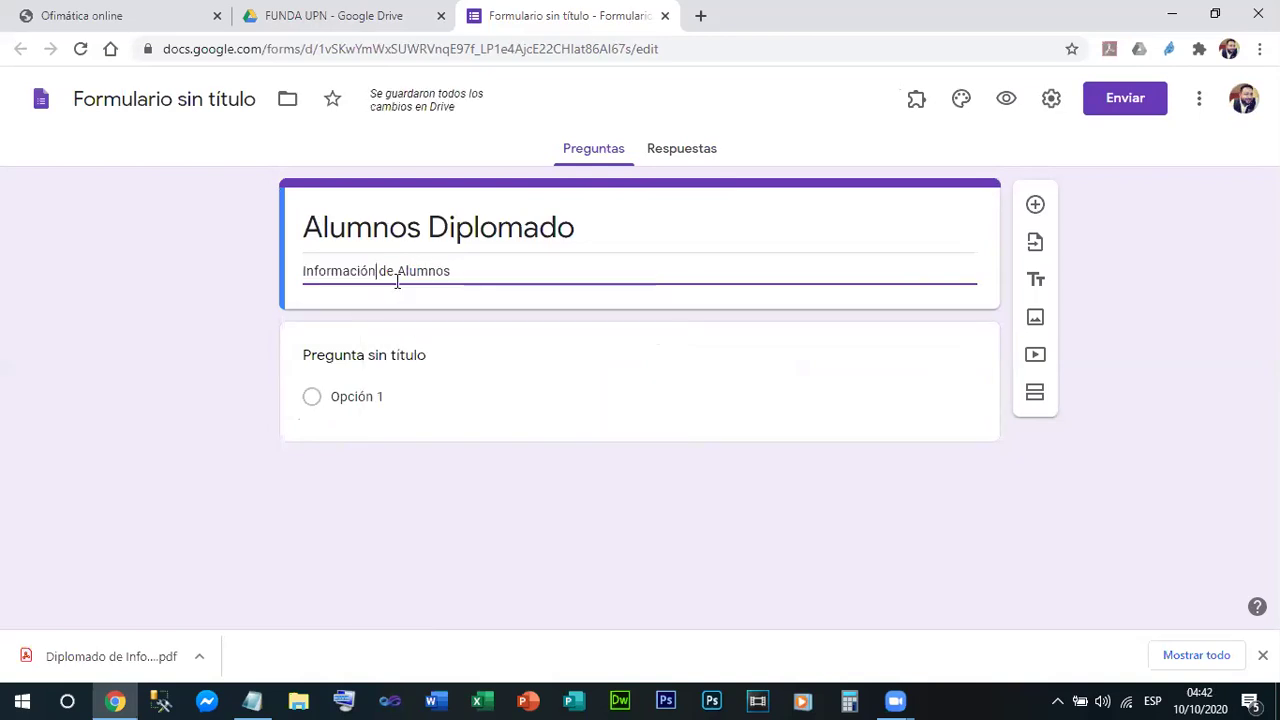
{"action": "left_click", "coordinate": [489, 271]}
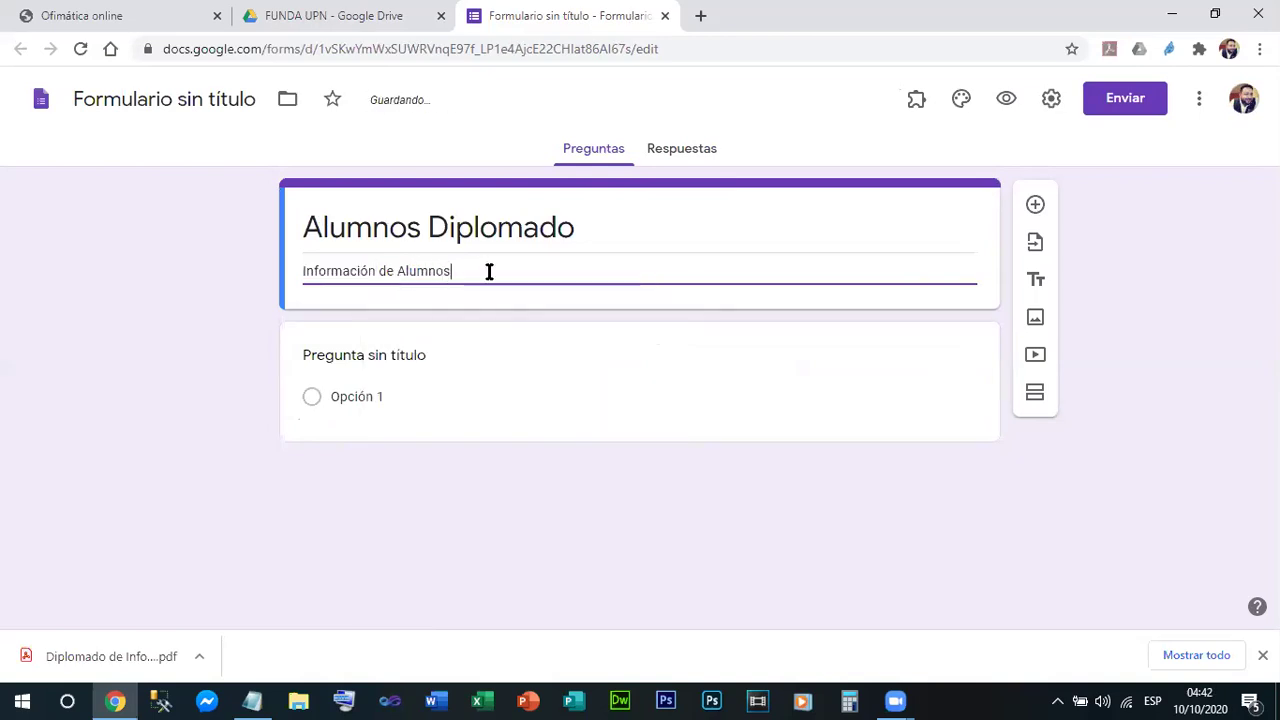
Step: Name the form file "Alumnos Diplomado", and check the Respuestas section before returning to Preguntas
{"action": "left_click", "coordinate": [145, 100]}
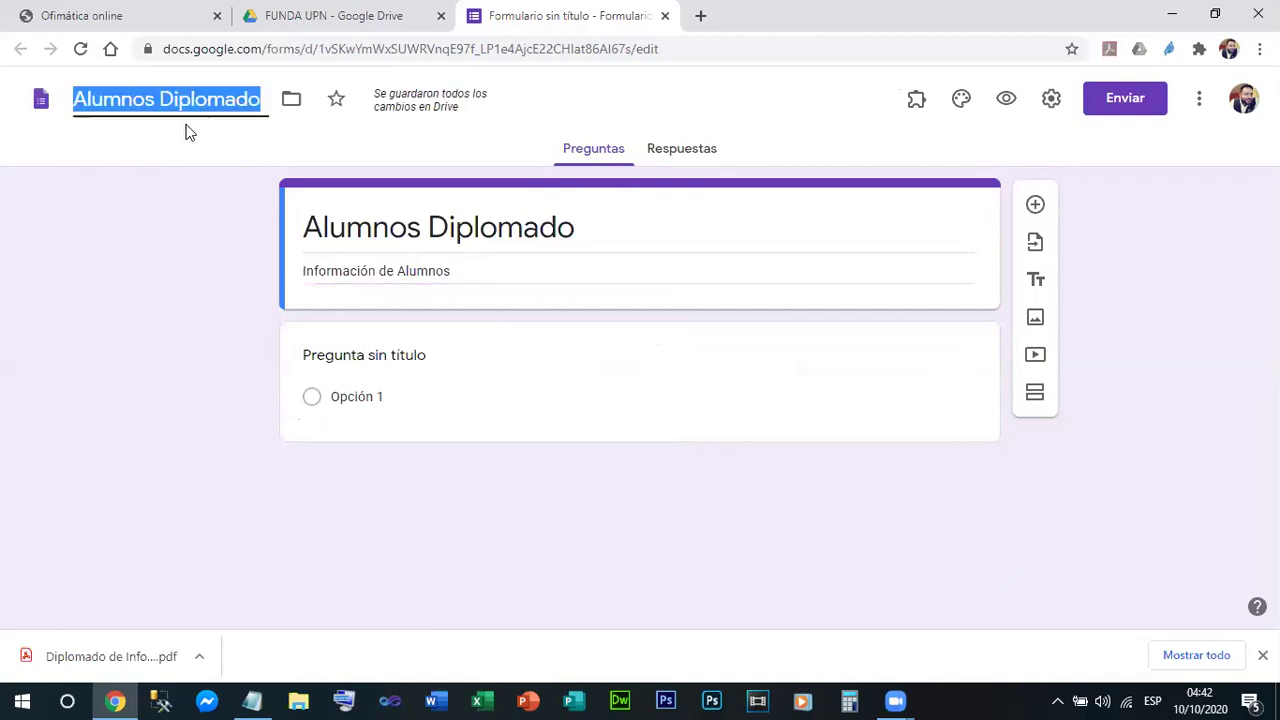
{"action": "left_click", "coordinate": [175, 135]}
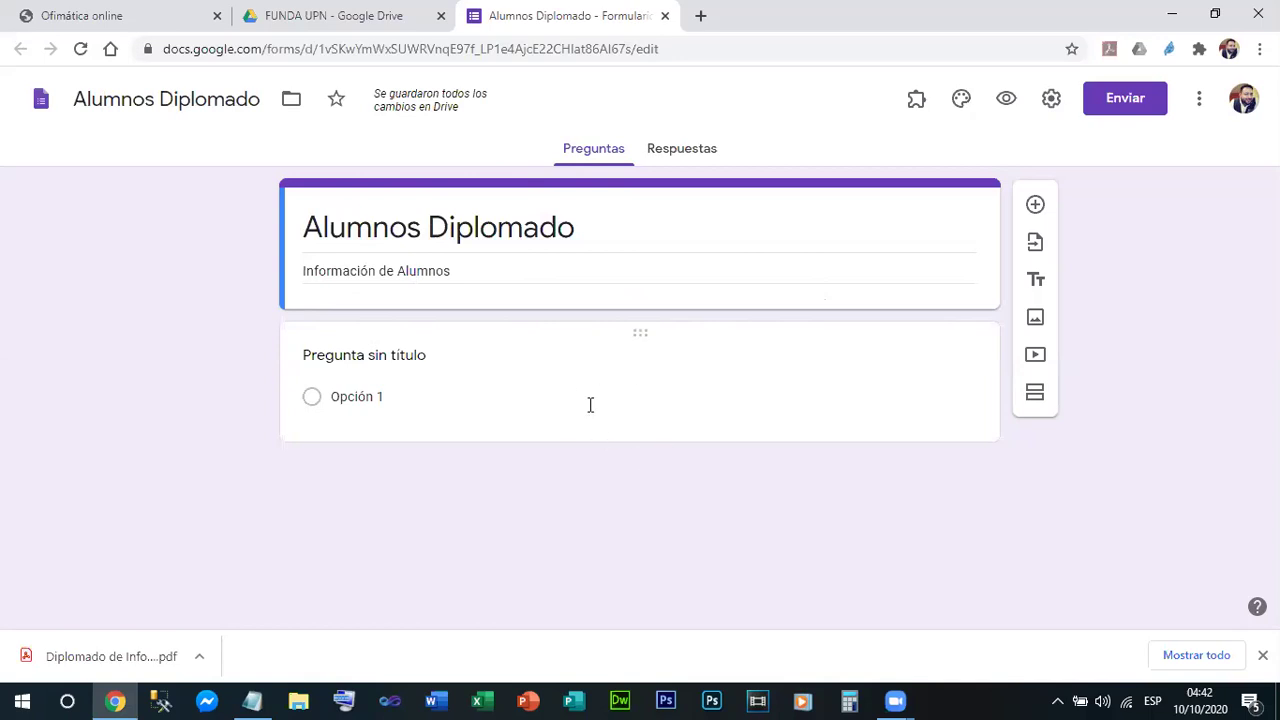
{"action": "left_click", "coordinate": [680, 156]}
{"action": "left_click", "coordinate": [606, 158]}
{"action": "left_click", "coordinate": [380, 366]}
{"action": "type", "text": "Cual"}
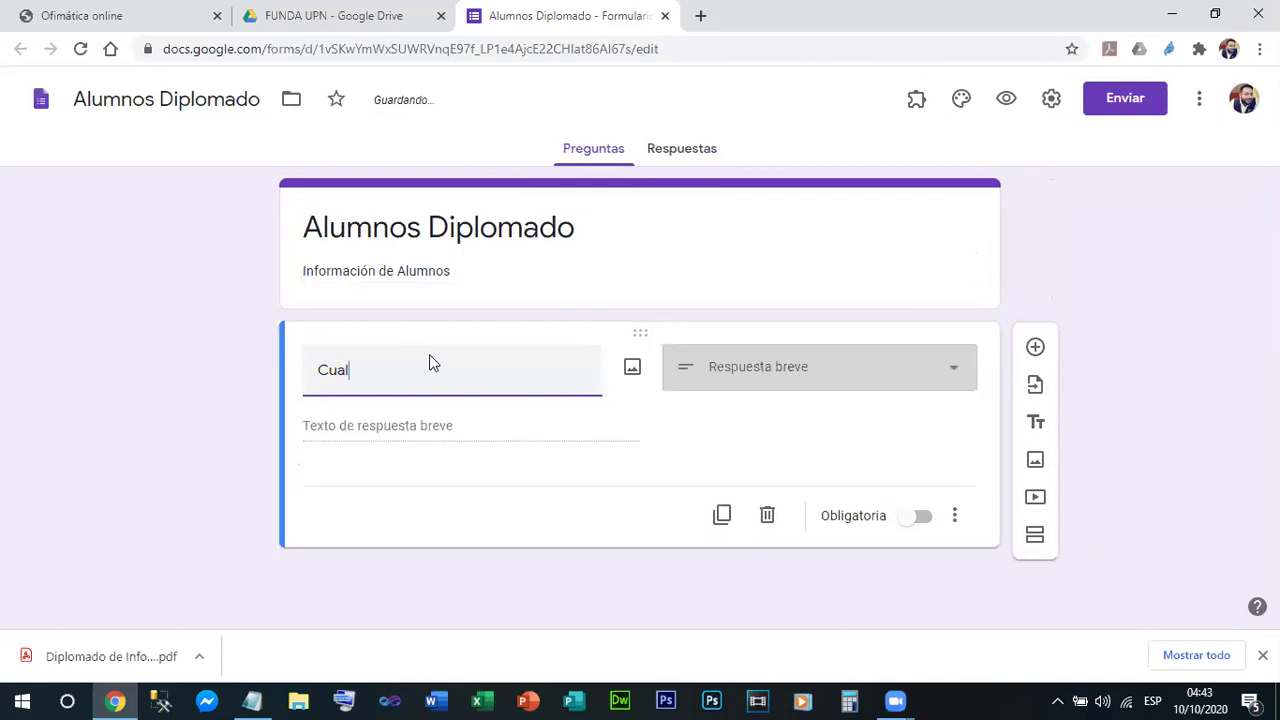
{"action": "key", "text": "BackSpace"}
{"action": "key", "text": "BackSpace"}
{"action": "key", "text": "BackSpace"}
{"action": "key", "text": "BackSpace"}
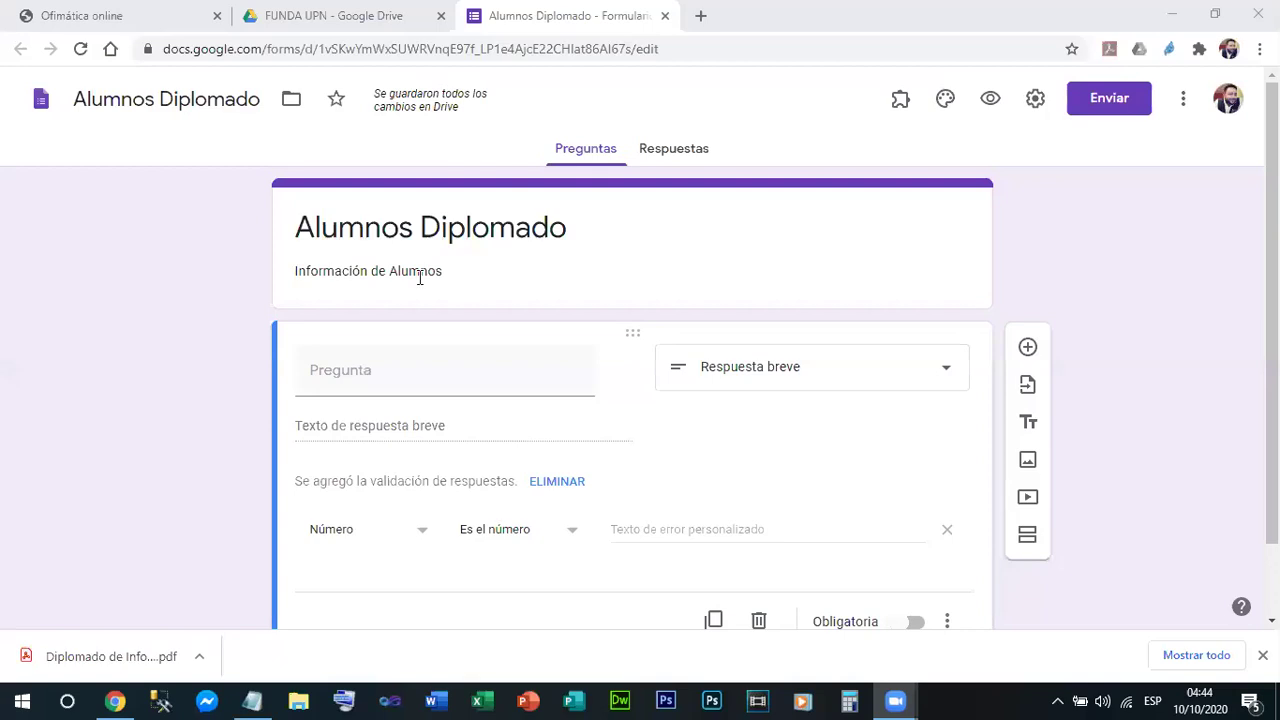
Step: Enter "Nombre completo (Mayuscula cada Inicio)" as the text of the first question
{"action": "left_click", "coordinate": [362, 364]}
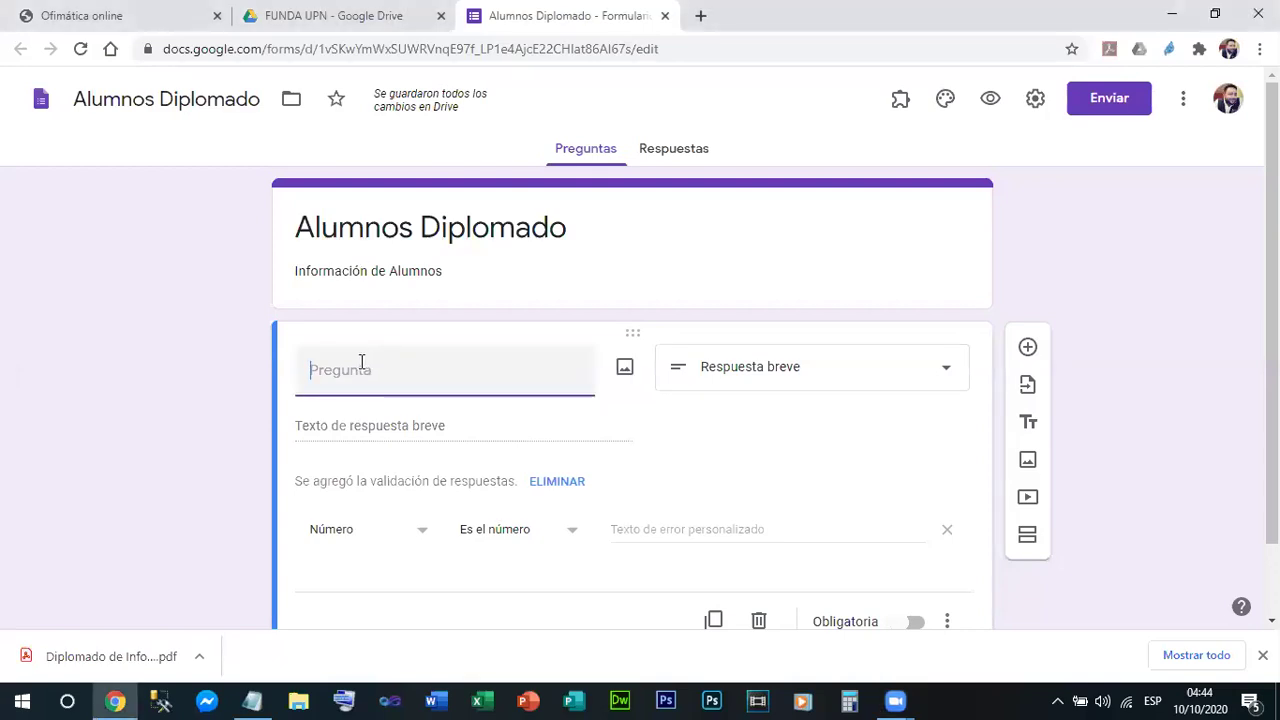
{"action": "type", "text": "C"}
{"action": "key", "text": "BackSpace"}
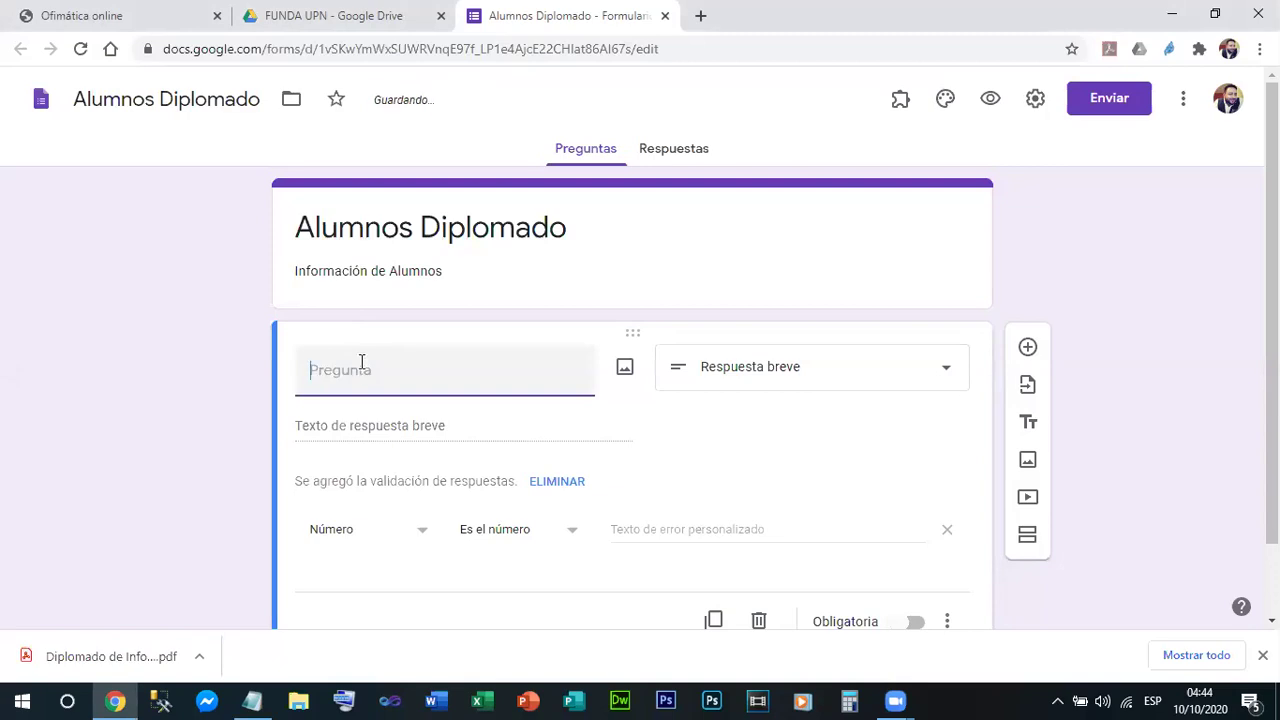
{"action": "type", "text": "Nombre comple"}
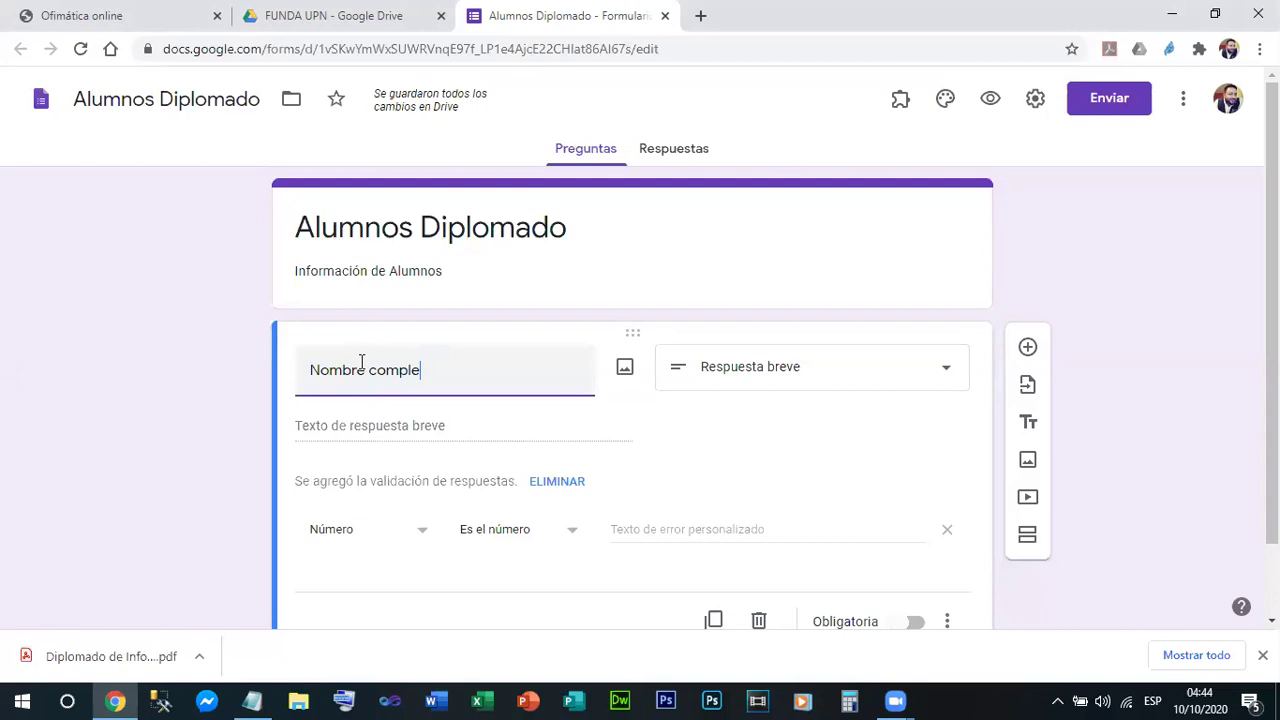
{"action": "type", "text": "to ()"}
{"action": "key", "text": "Left"}
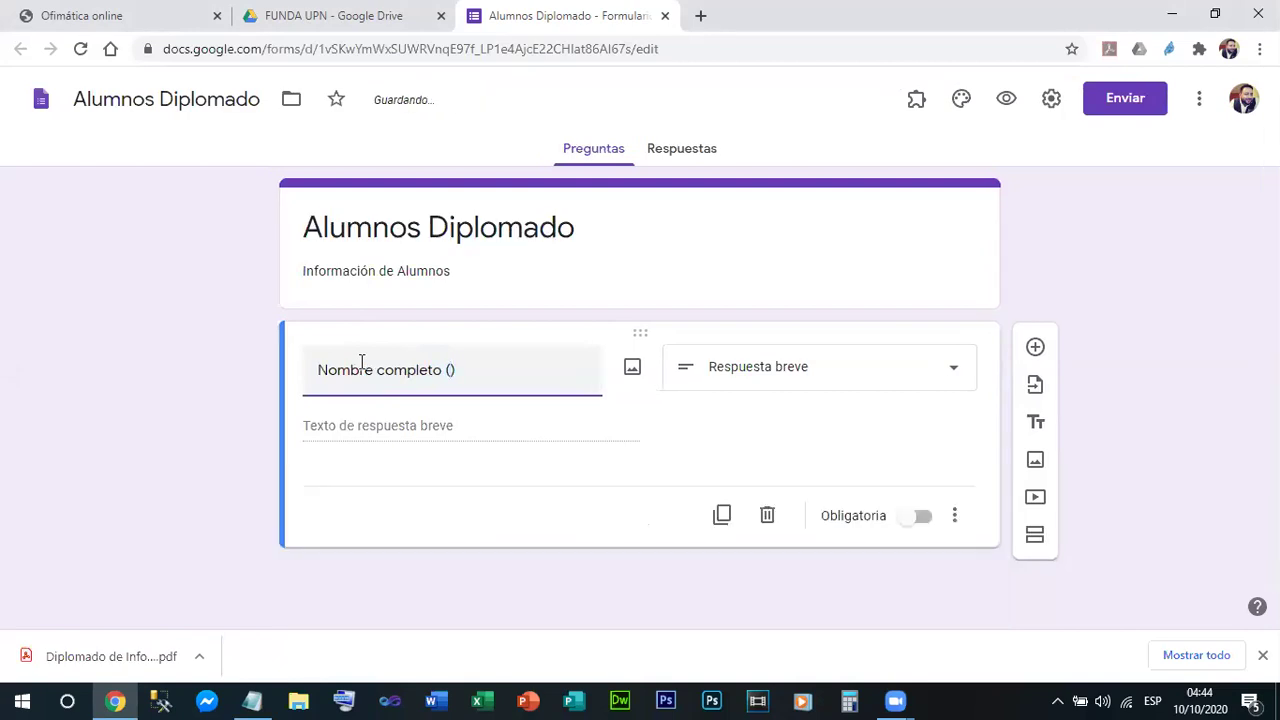
{"action": "type", "text": "Mayuscula cada "}
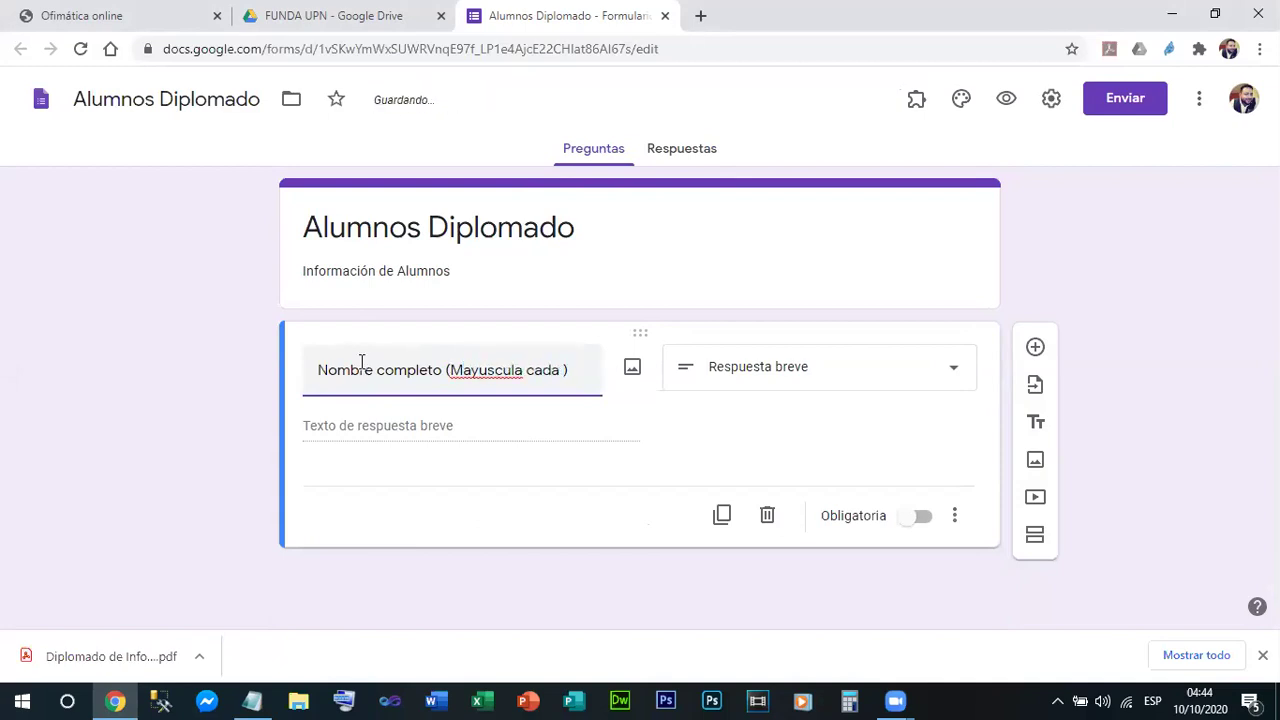
{"action": "type", "text": "nom"}
{"action": "key", "text": "BackSpace"}
{"action": "key", "text": "BackSpace"}
{"action": "key", "text": "BackSpace"}
{"action": "key", "text": "BackSpace"}
{"action": "type", "text": "Inicio"}
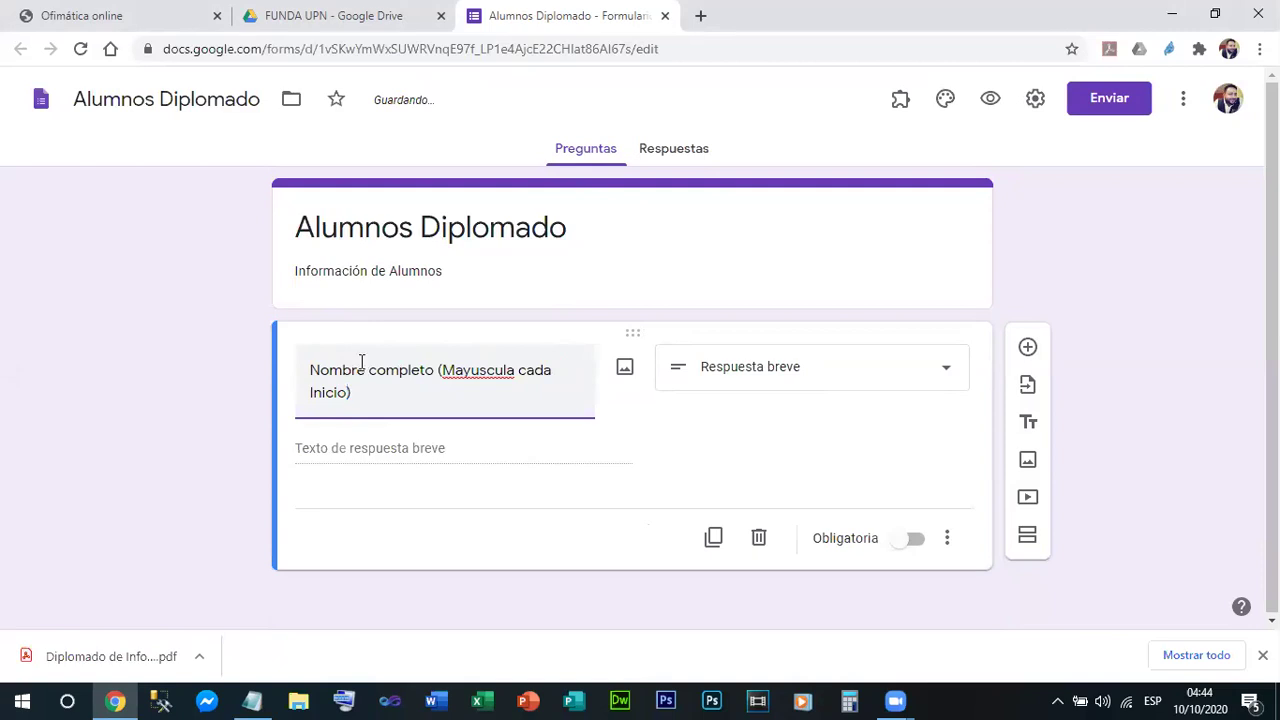
Step: Correct the spelling to "Mayúscula" and replace "cada Inicio" with "la primer letra de su nombre y apellido" in the question
{"action": "right_click", "coordinate": [470, 368]}
{"action": "left_click", "coordinate": [540, 384]}
{"action": "left_click_drag", "start_coordinate": [347, 393], "coordinate": [519, 367]}
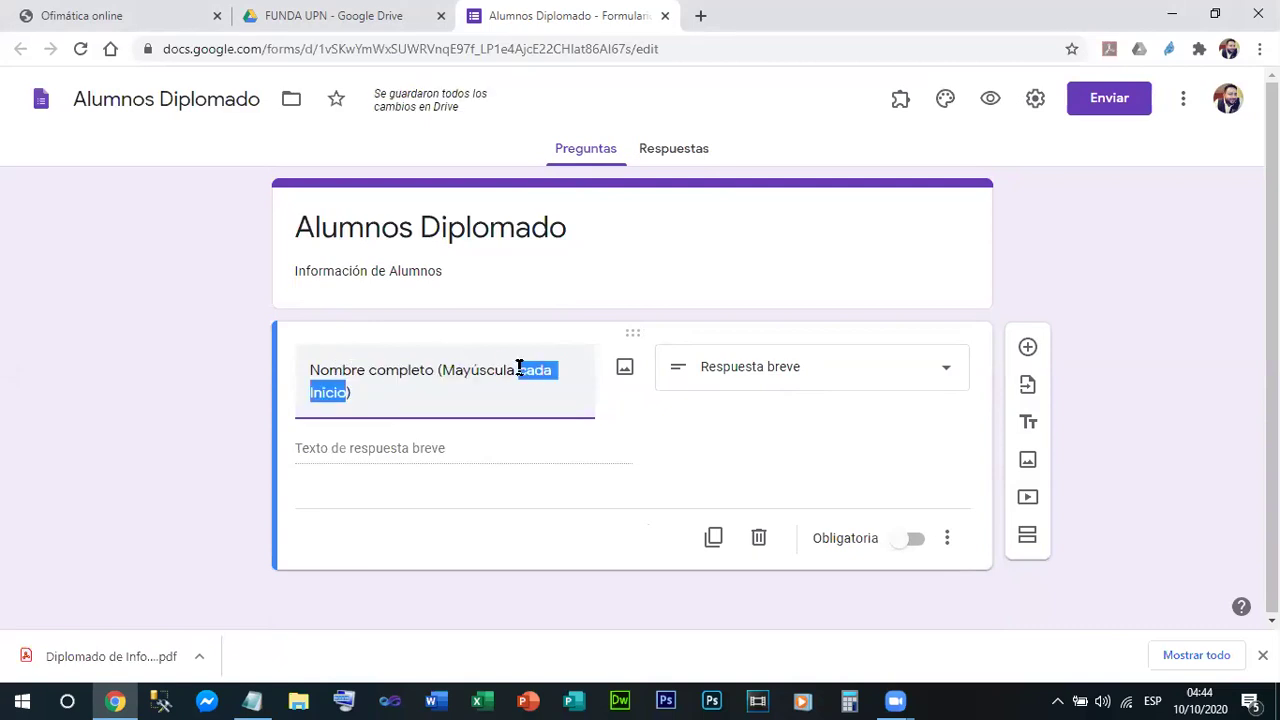
{"action": "type", "text": "la primer letra de su nombre y apellido"}
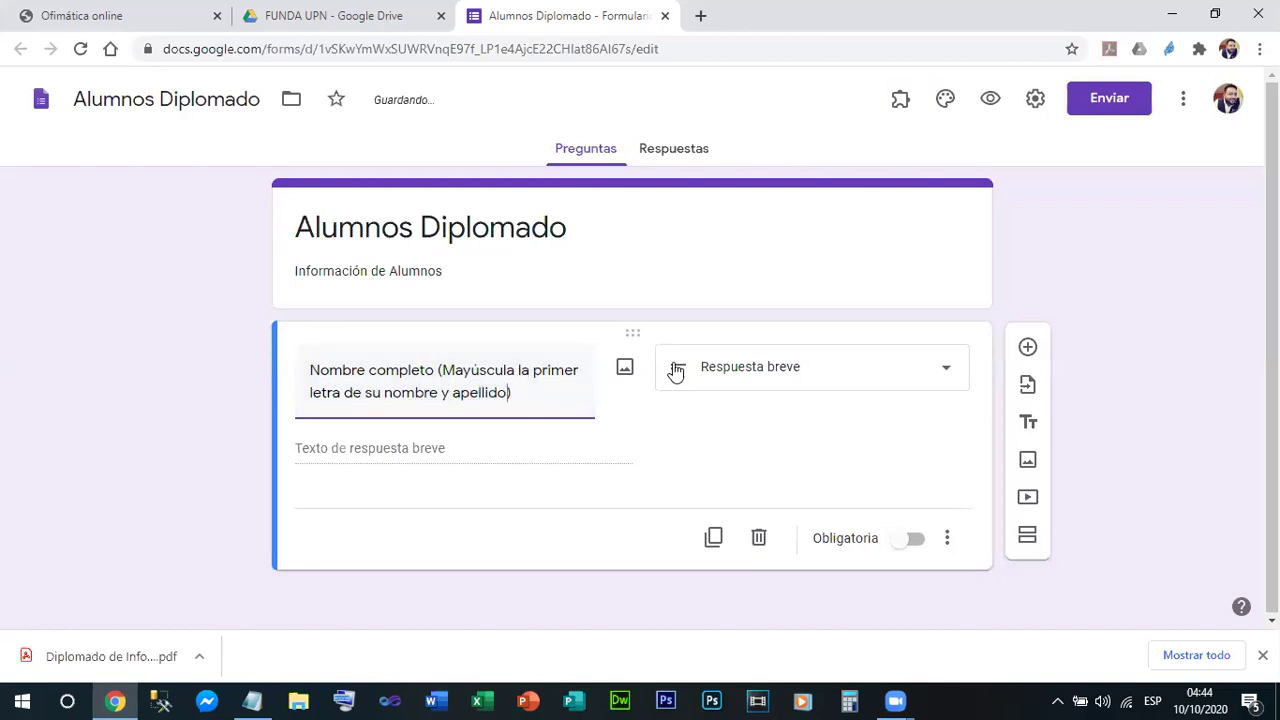
Step: Review the available answer types, keep Respuesta breve, and make the full-name question mandatory
{"action": "left_click", "coordinate": [947, 373]}
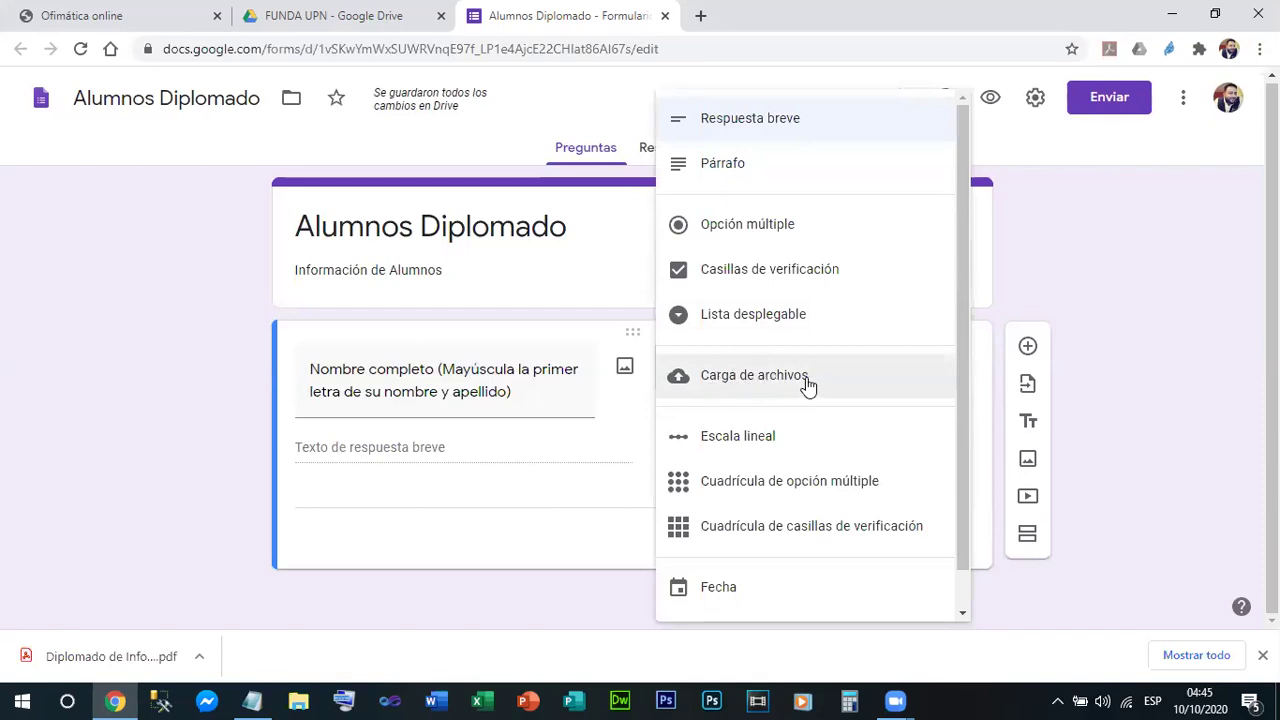
{"action": "scroll", "coordinate": [823, 457], "scroll_direction": "down", "scroll_amount": 1}
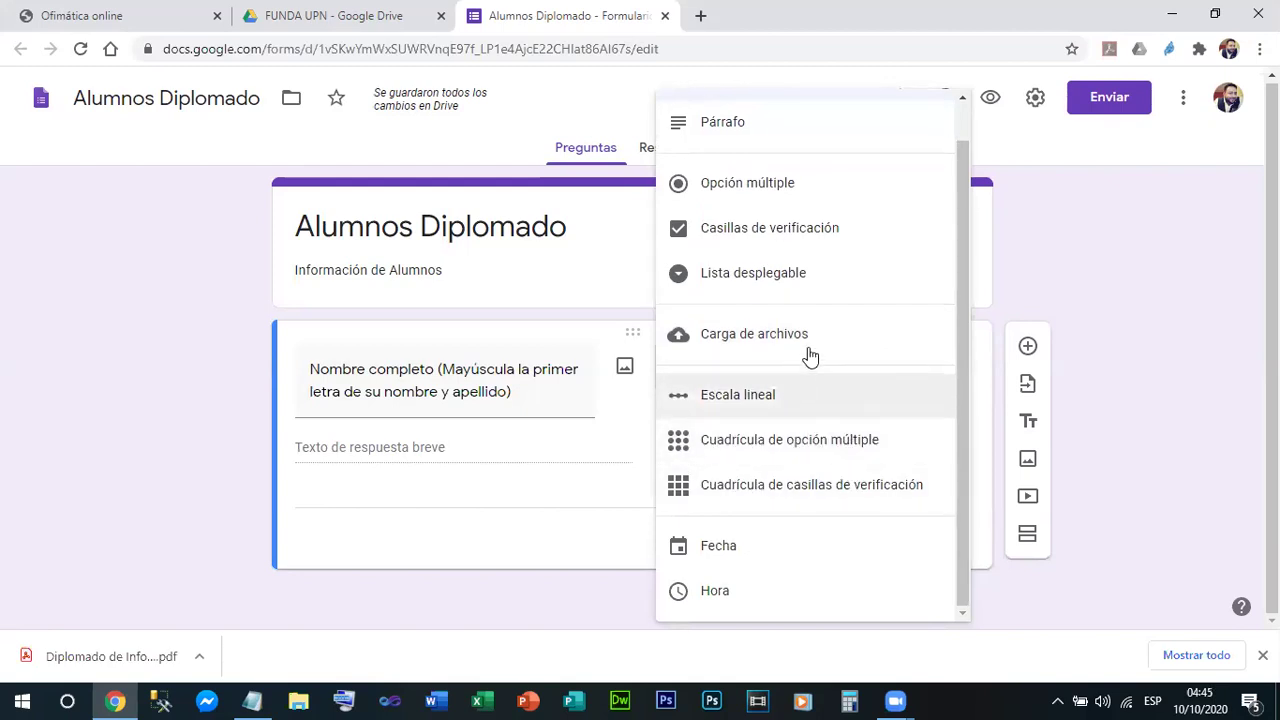
{"action": "scroll", "coordinate": [808, 354], "scroll_direction": "up", "scroll_amount": 1}
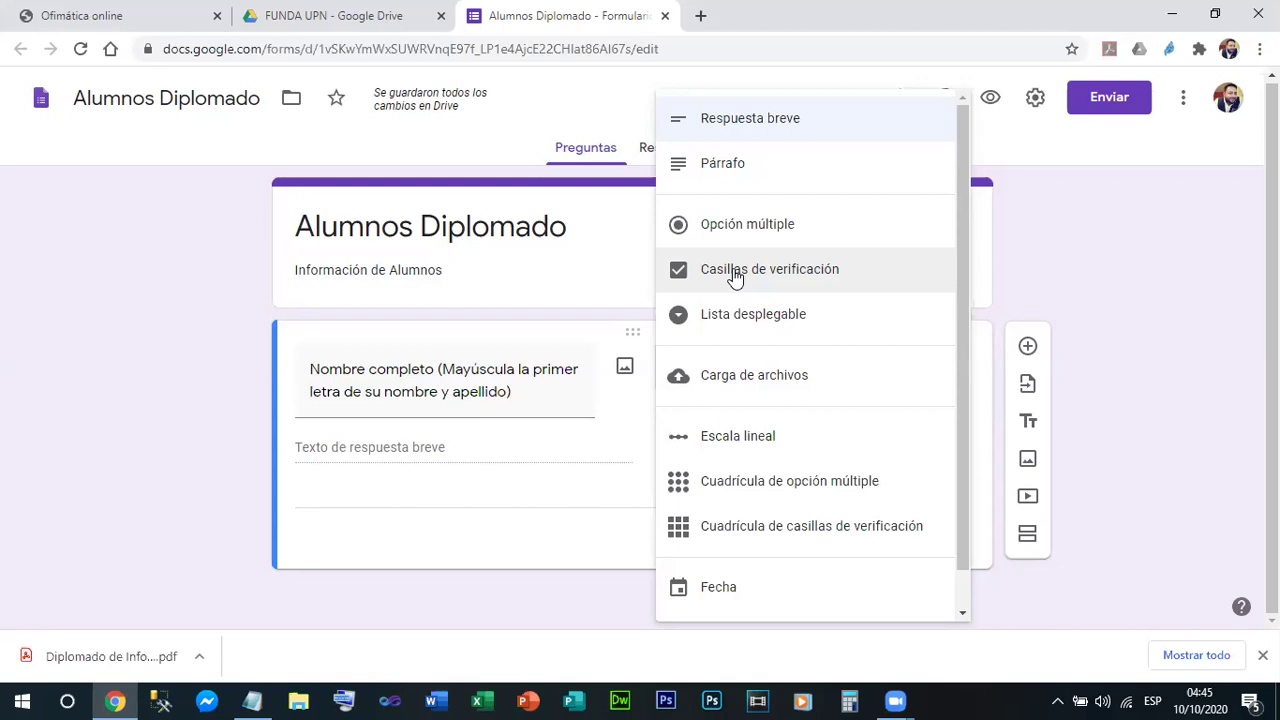
{"action": "left_click", "coordinate": [199, 323]}
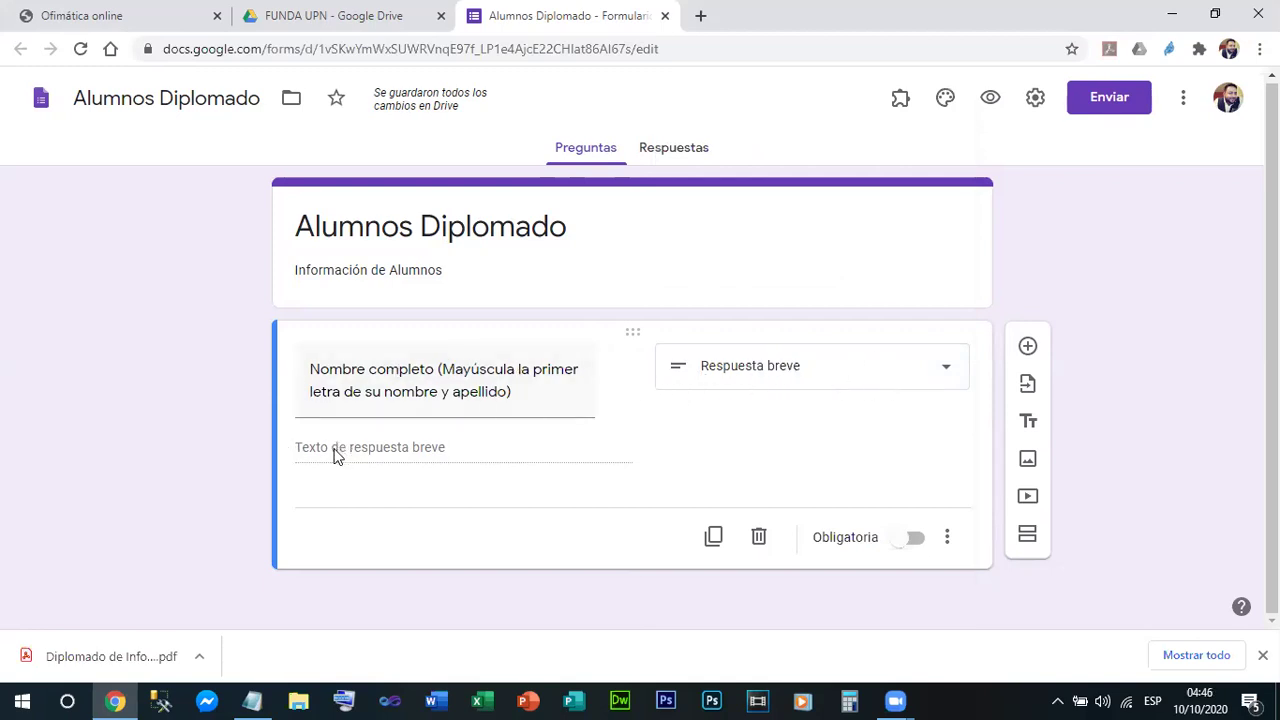
{"action": "left_click", "coordinate": [909, 538]}
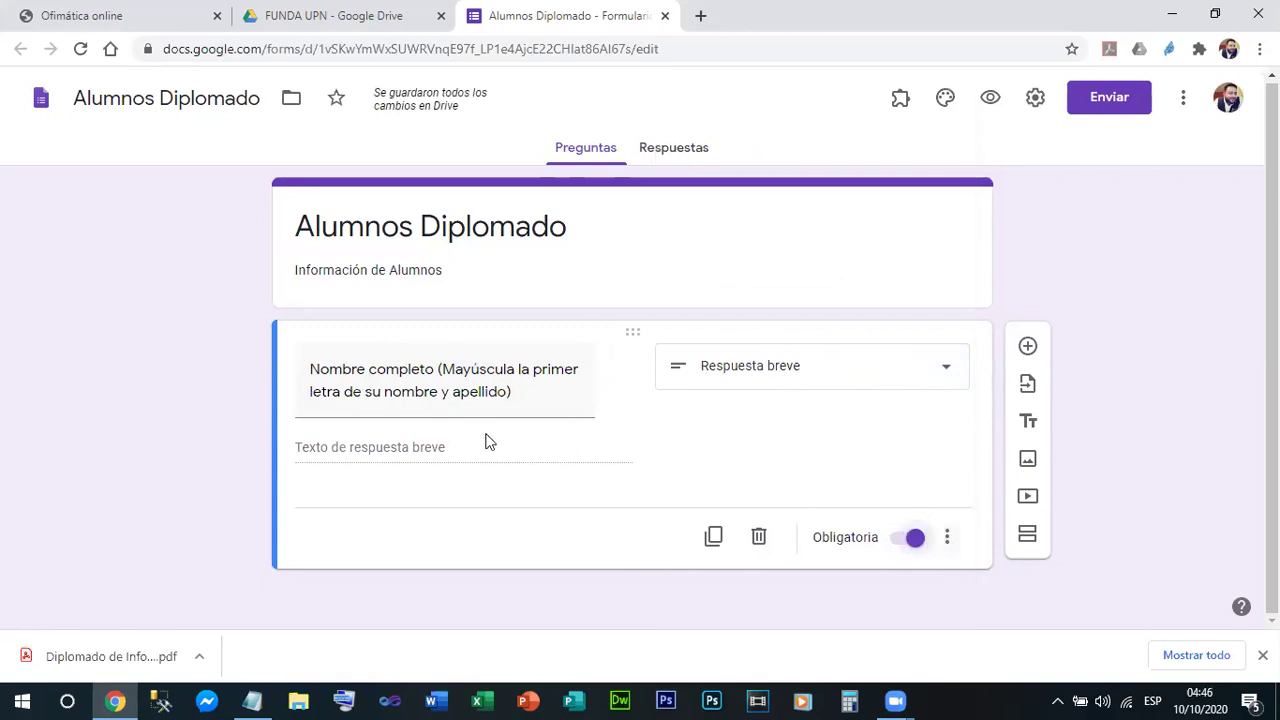
Step: Add response validation to the full-name question with the rule type Largo
{"action": "left_click", "coordinate": [946, 537]}
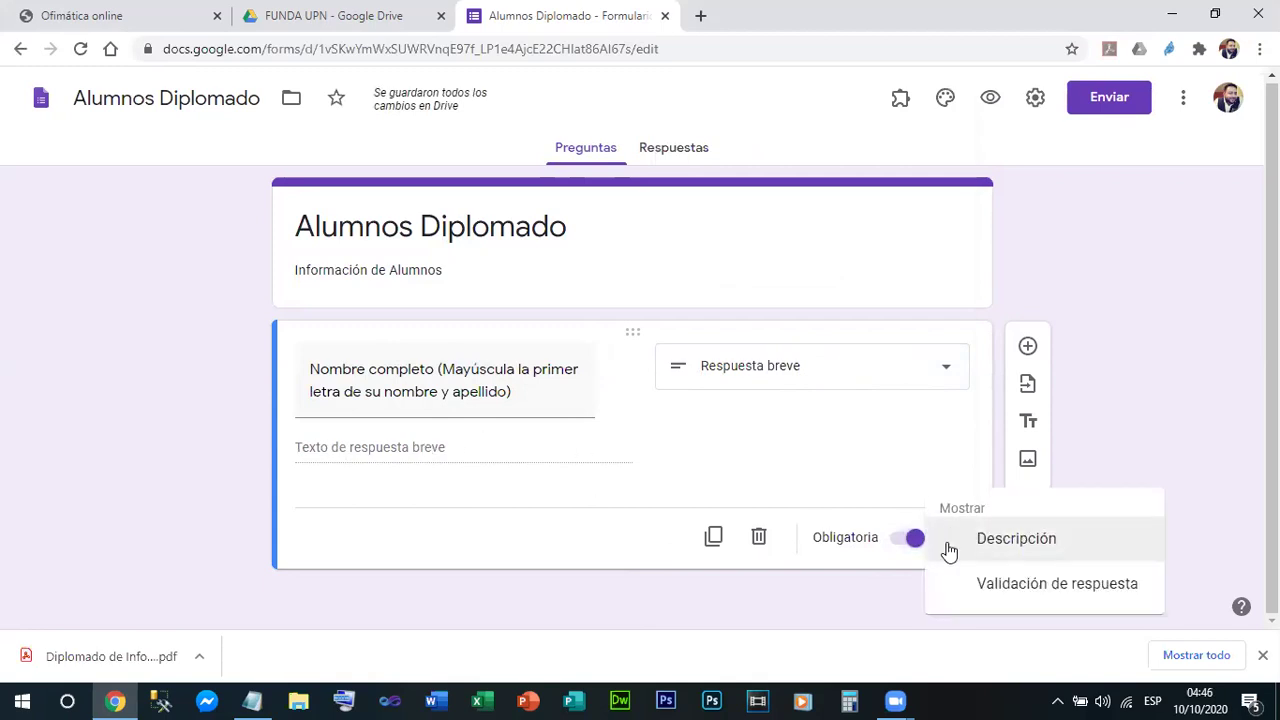
{"action": "left_click", "coordinate": [1001, 578]}
{"action": "scroll", "coordinate": [416, 444], "scroll_direction": "down", "scroll_amount": 1}
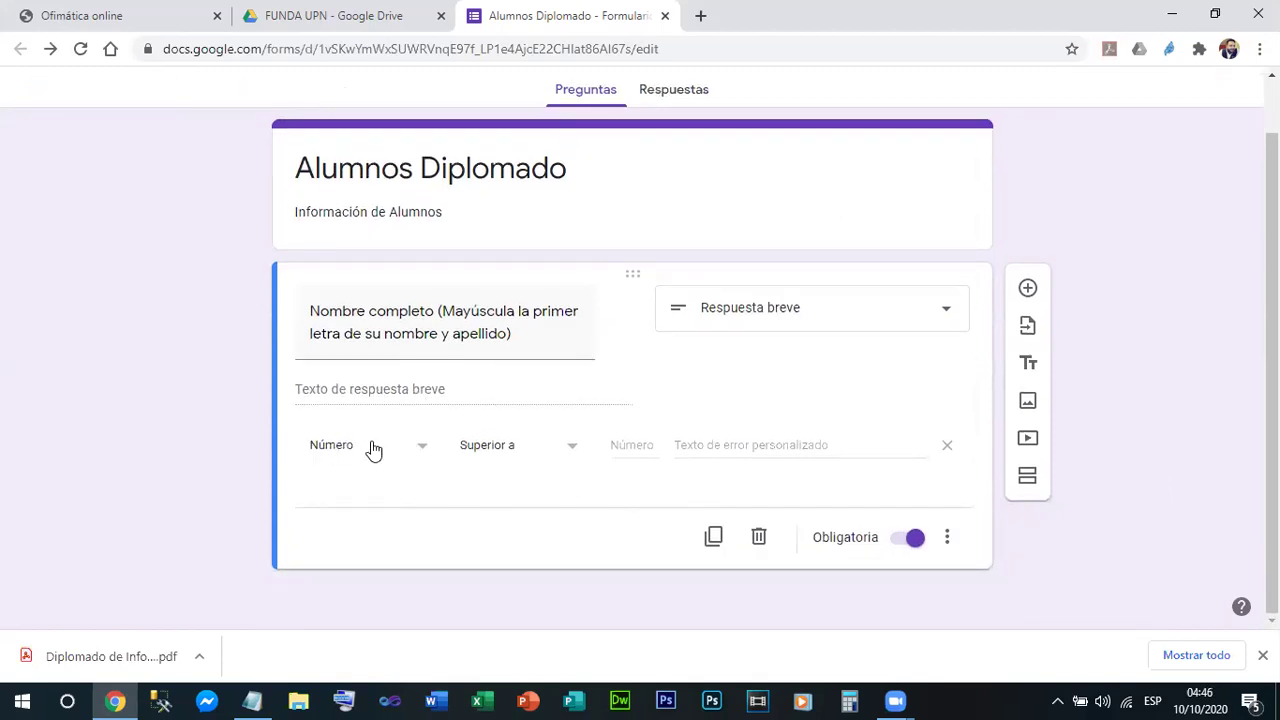
{"action": "left_click", "coordinate": [368, 448]}
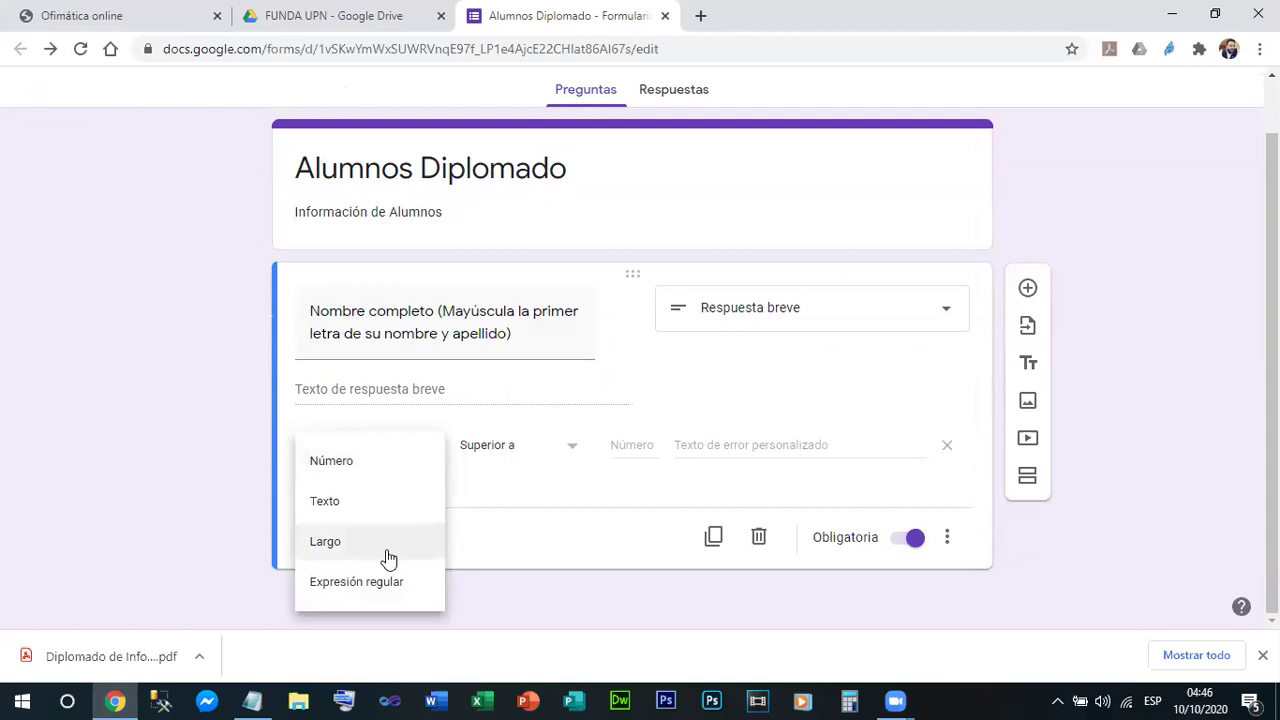
{"action": "left_click", "coordinate": [337, 543]}
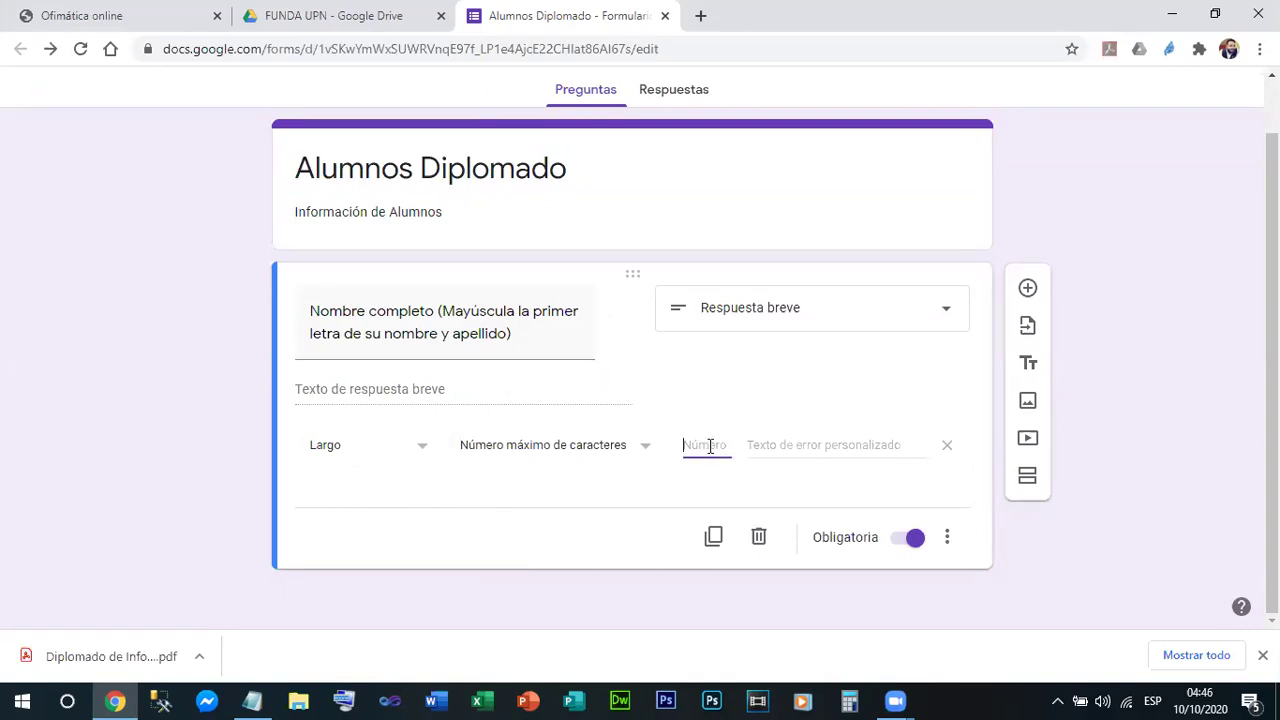
Step: Change the full-name question's validation rule type to Texto
{"action": "left_click", "coordinate": [311, 449]}
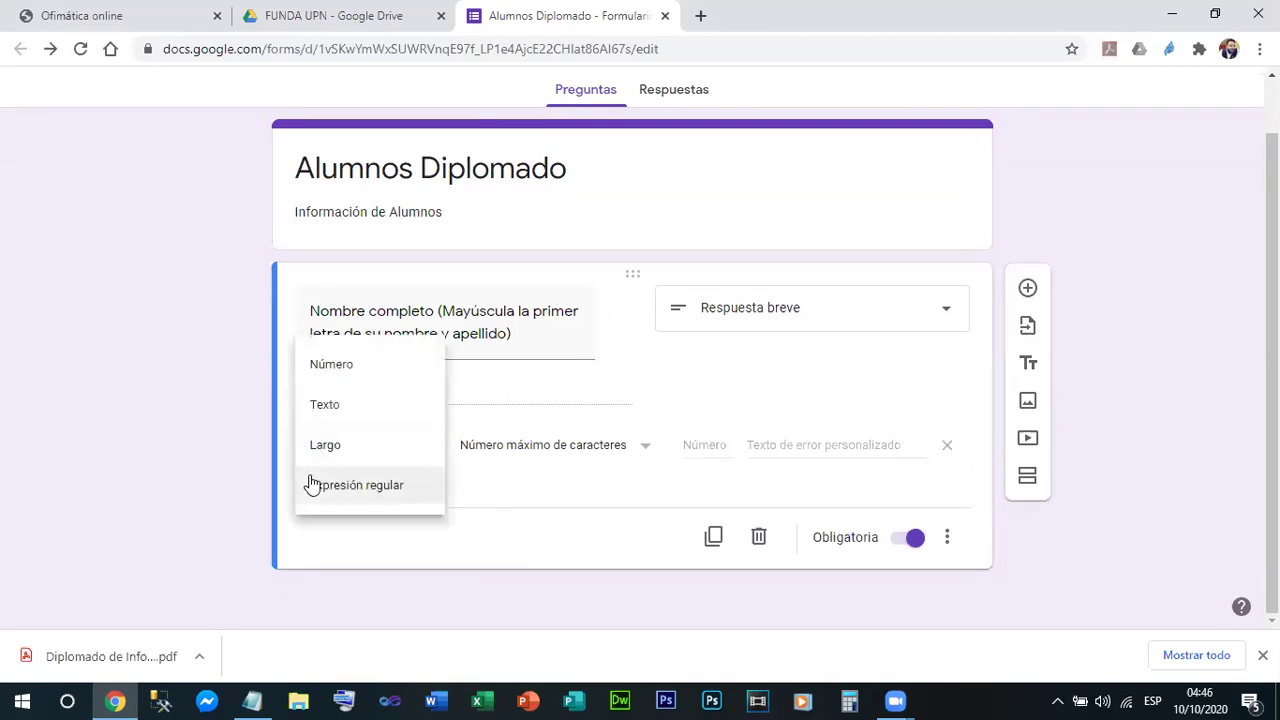
{"action": "left_click", "coordinate": [337, 406]}
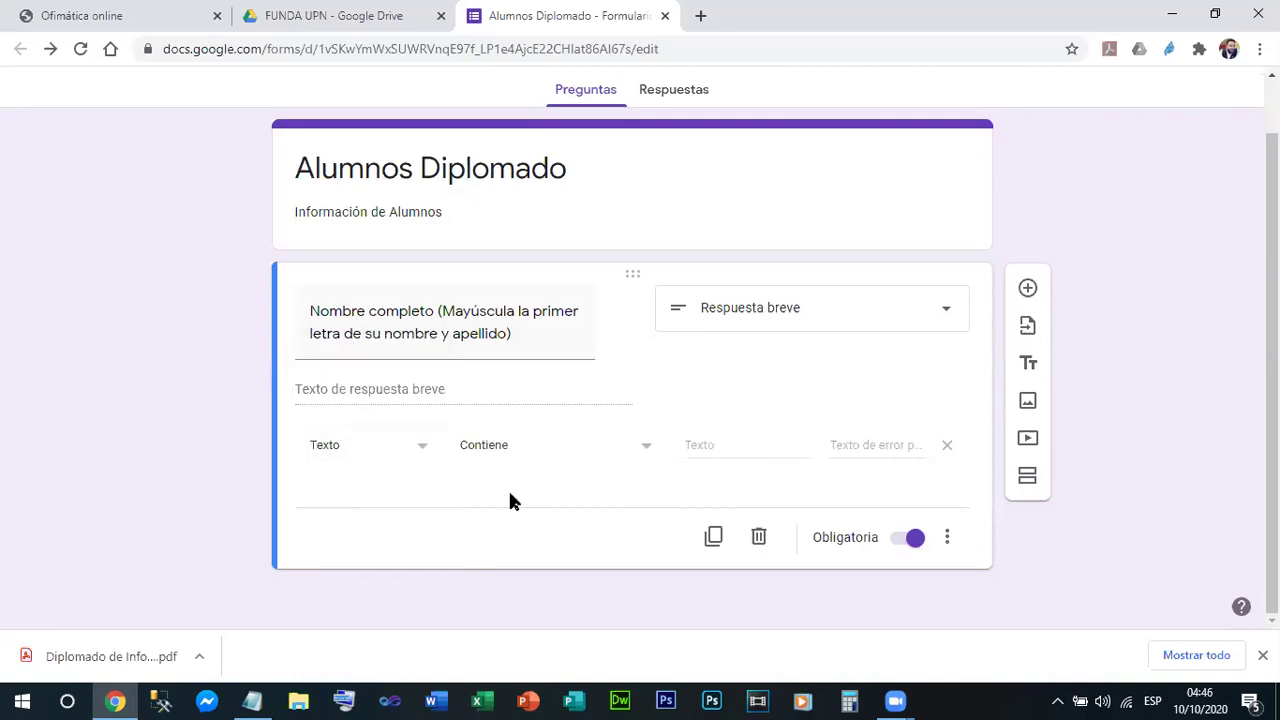
{"action": "left_click", "coordinate": [427, 448]}
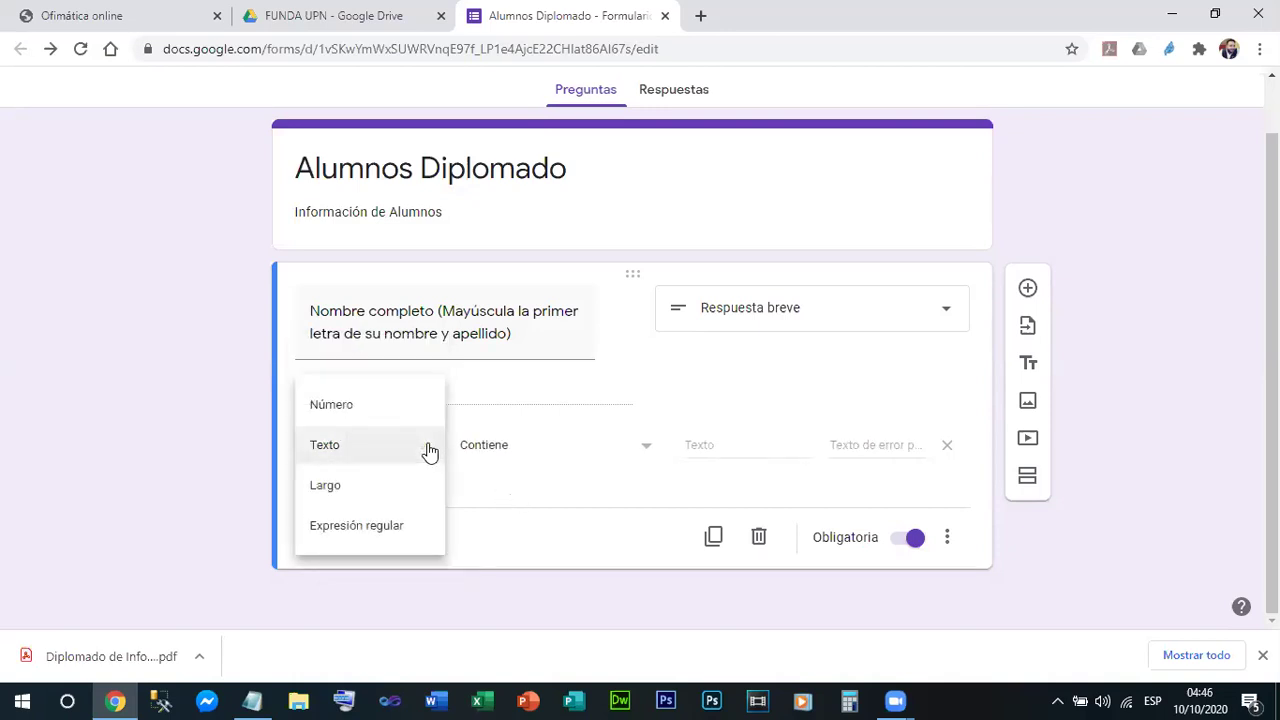
{"action": "left_click", "coordinate": [223, 416]}
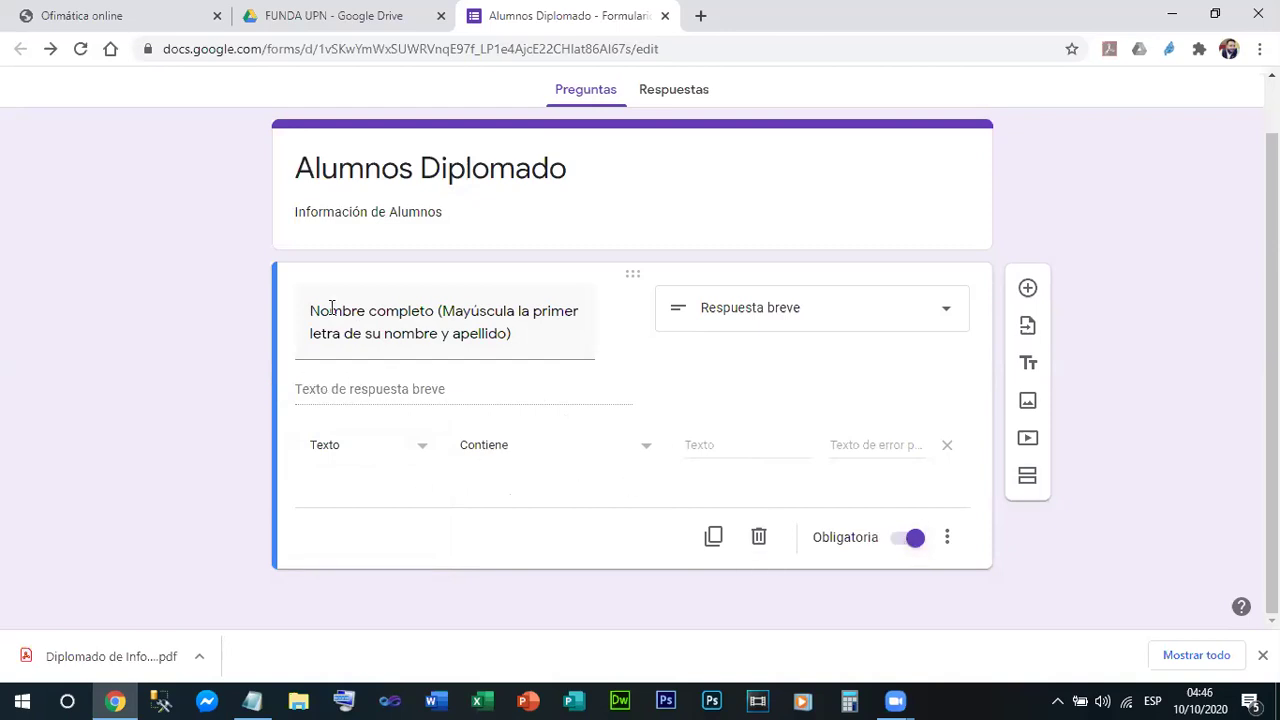
Step: Add a new question titled "Identidad (Sin guiones y sin espacios)", correcting the spelling of "guiones" and "espacios"
{"action": "left_click", "coordinate": [1029, 291]}
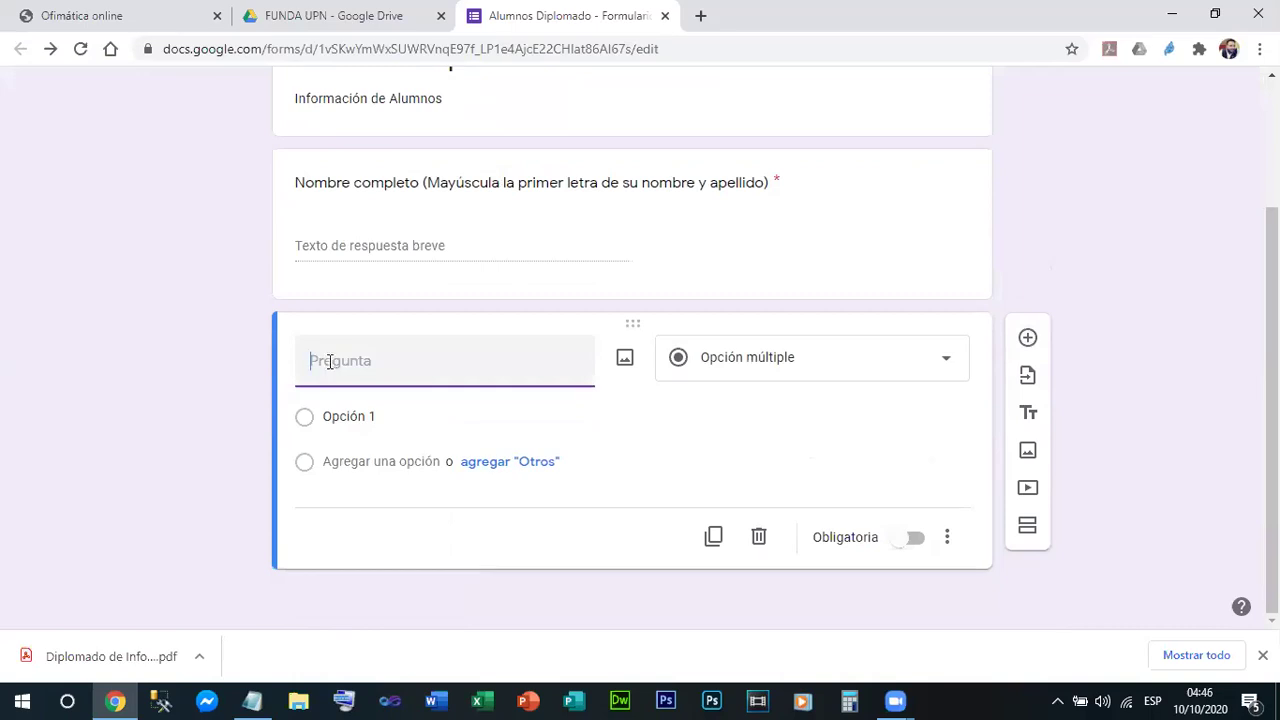
{"action": "scroll", "coordinate": [358, 362], "scroll_direction": "up", "scroll_amount": 1}
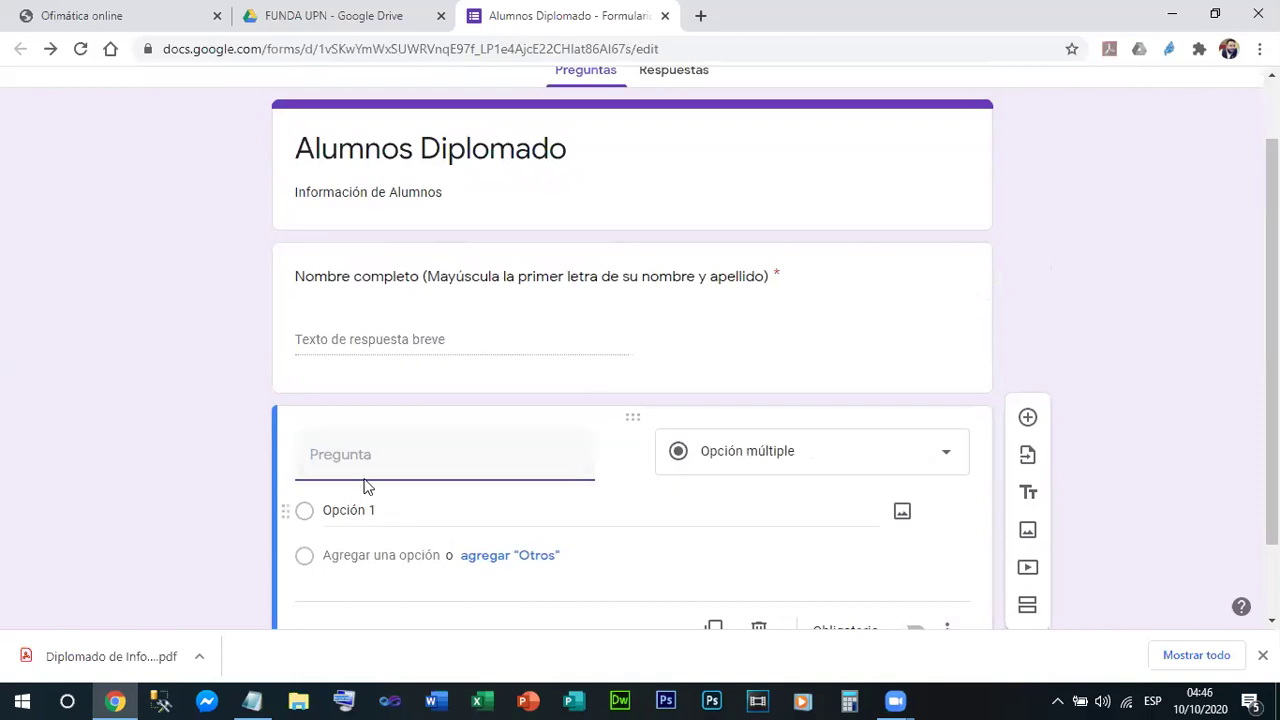
{"action": "type", "text": "Iden"}
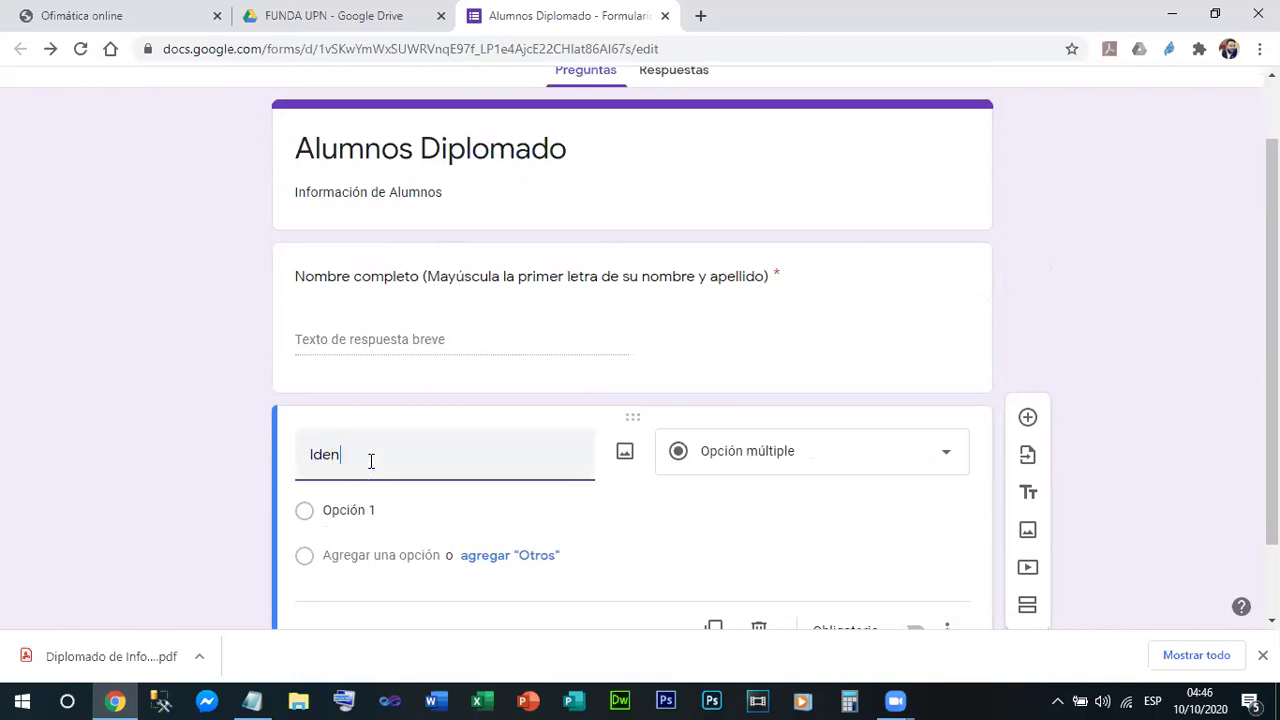
{"action": "type", "text": "tidad ()"}
{"action": "type", "text": "Sin guines"}
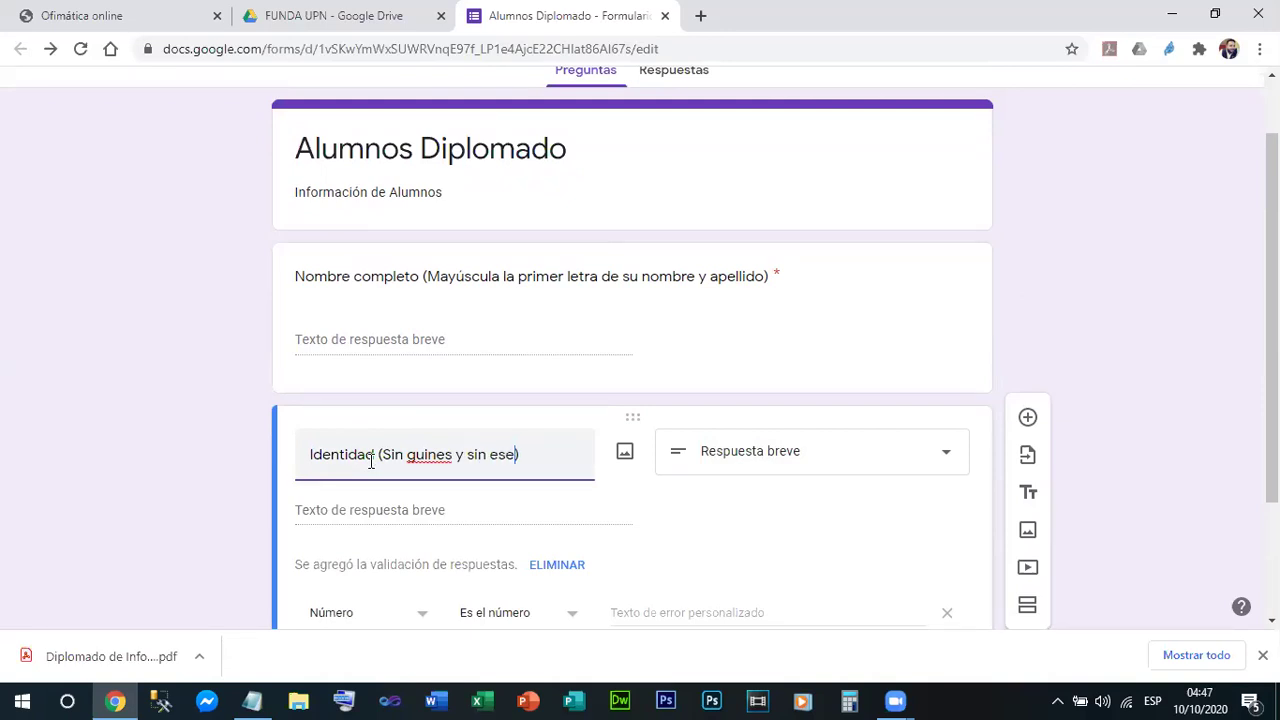
{"action": "type", "text": "y sin epacios"}
{"action": "type", "text": "o"}
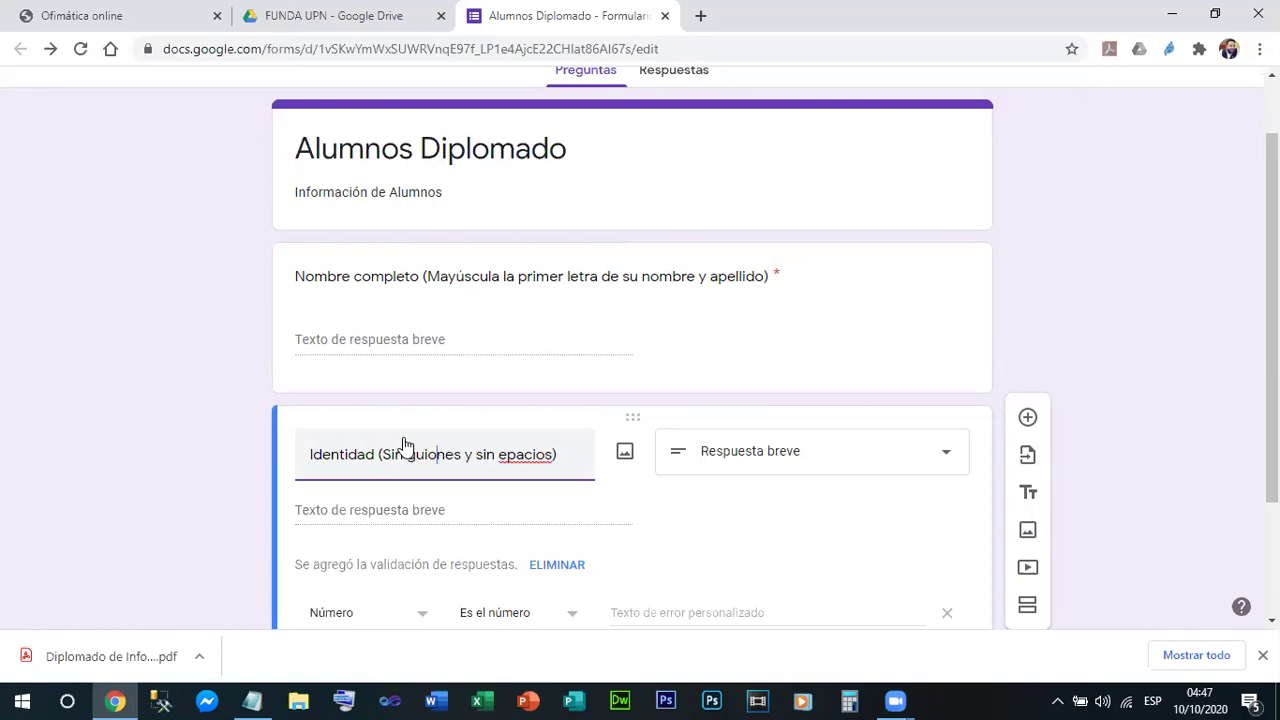
{"action": "scroll", "coordinate": [403, 443], "scroll_direction": "down", "scroll_amount": 2}
{"action": "right_click", "coordinate": [526, 295]}
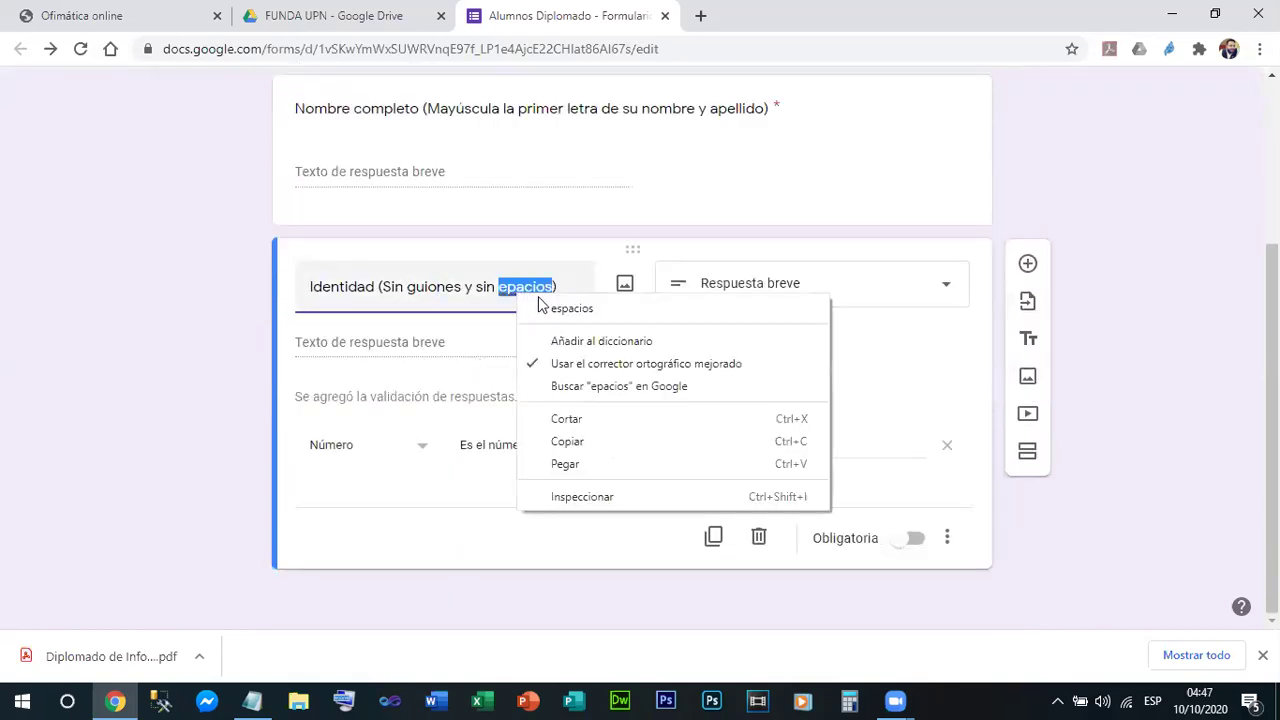
{"action": "left_click", "coordinate": [583, 308]}
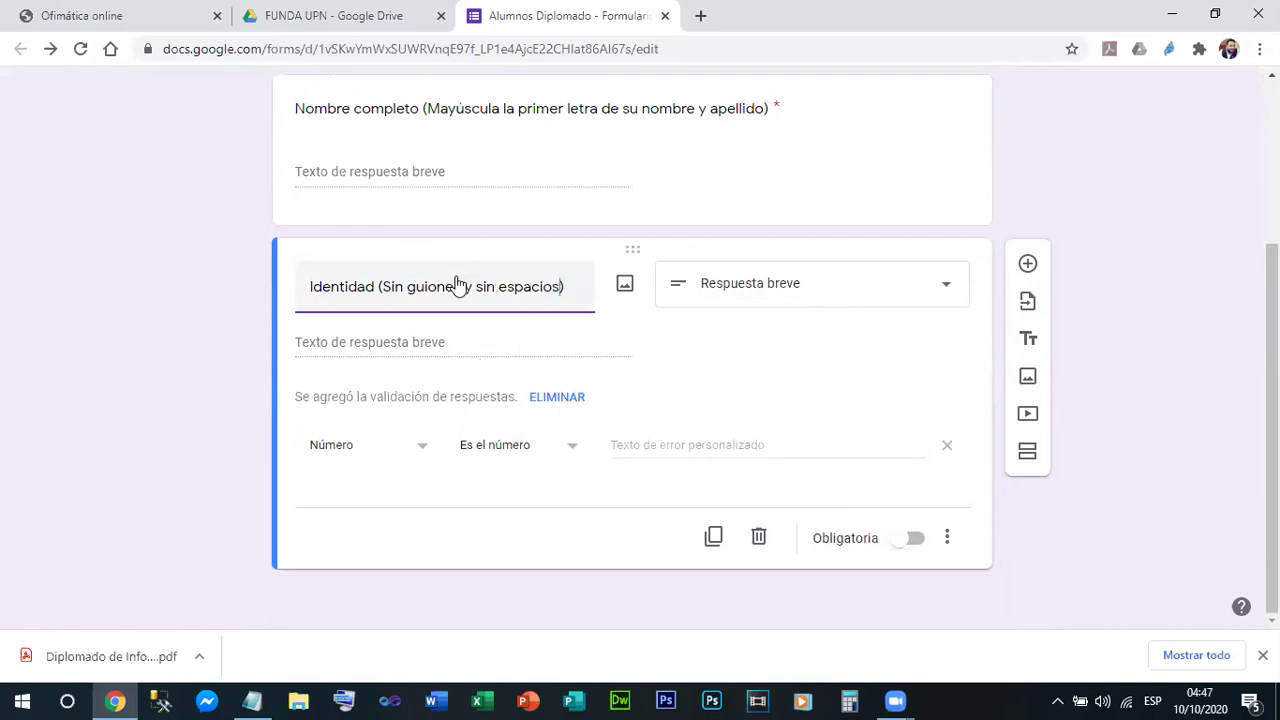
Step: Make the Identidad question mandatory and set its validation to Largo, Número máximo de caracteres, 13
{"action": "left_click", "coordinate": [906, 538]}
{"action": "left_click", "coordinate": [947, 538]}
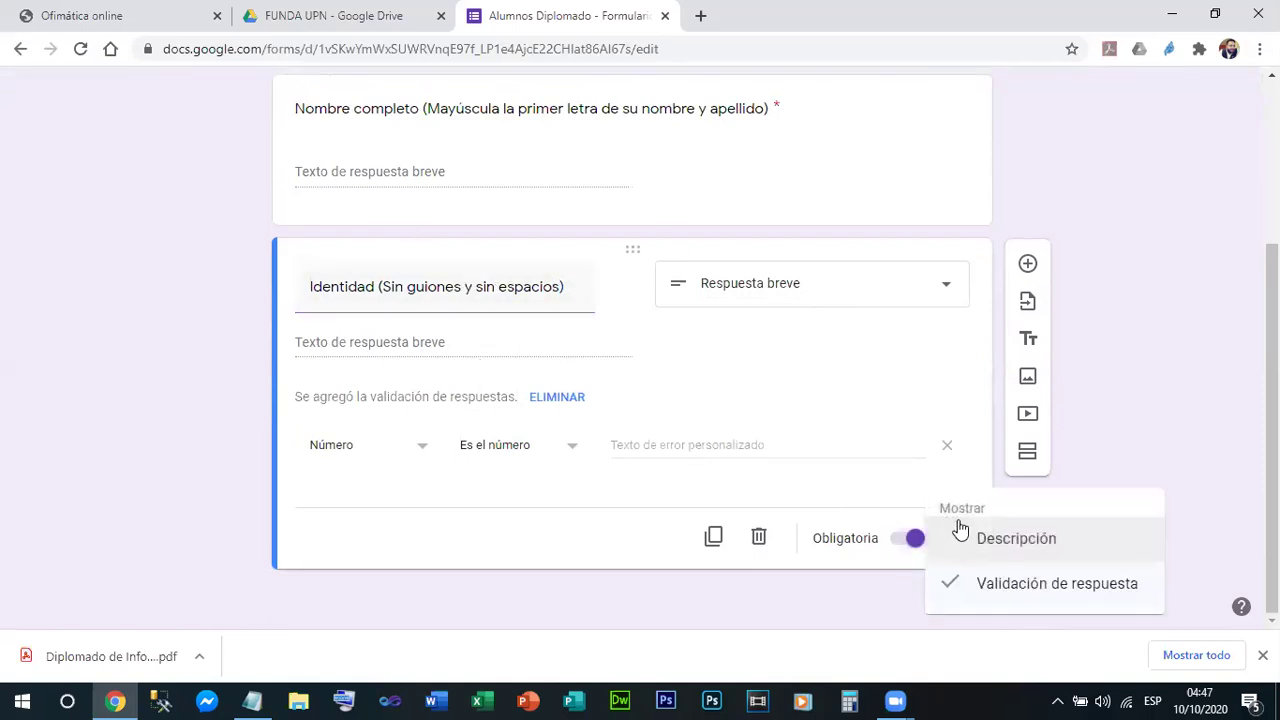
{"action": "left_click", "coordinate": [358, 455]}
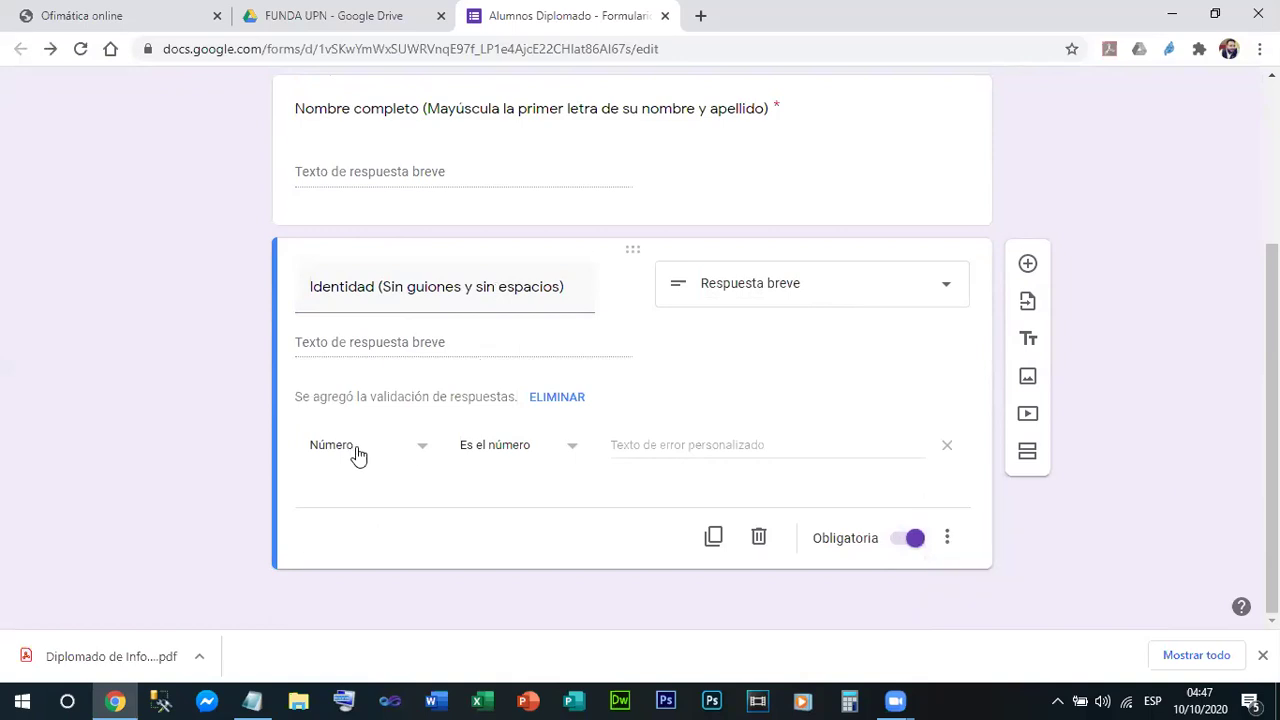
{"action": "left_click", "coordinate": [333, 448]}
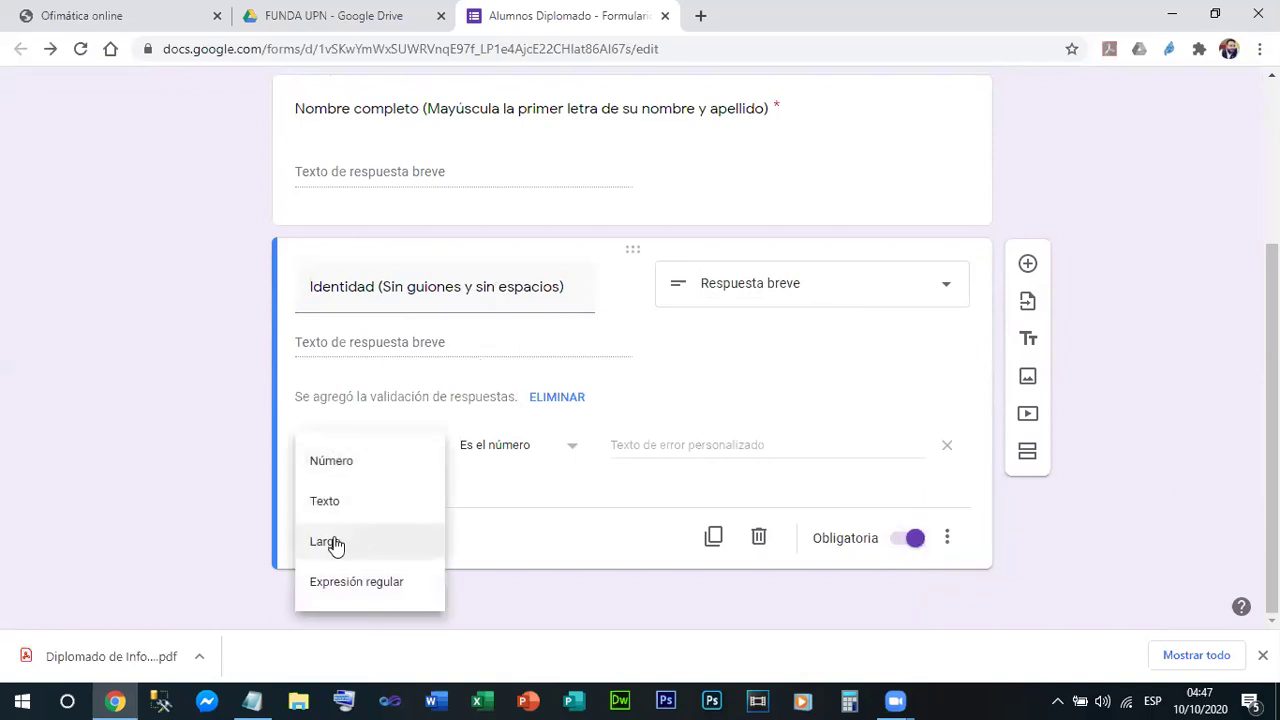
{"action": "left_click", "coordinate": [335, 543]}
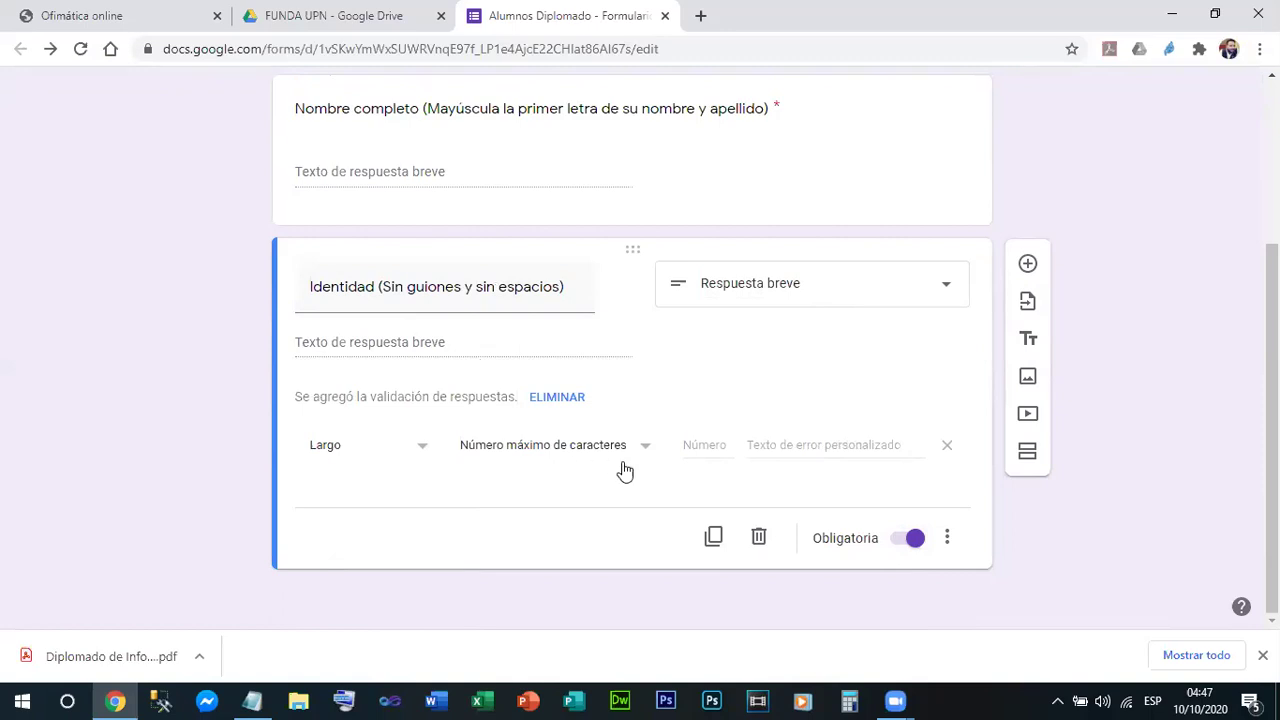
{"action": "left_click", "coordinate": [717, 446]}
{"action": "type", "text": "13"}
Step: Enable "Hacer que las preguntas sean obligatorias" in the default form preferences and save them
{"action": "scroll", "coordinate": [988, 171], "scroll_direction": "up", "scroll_amount": 3}
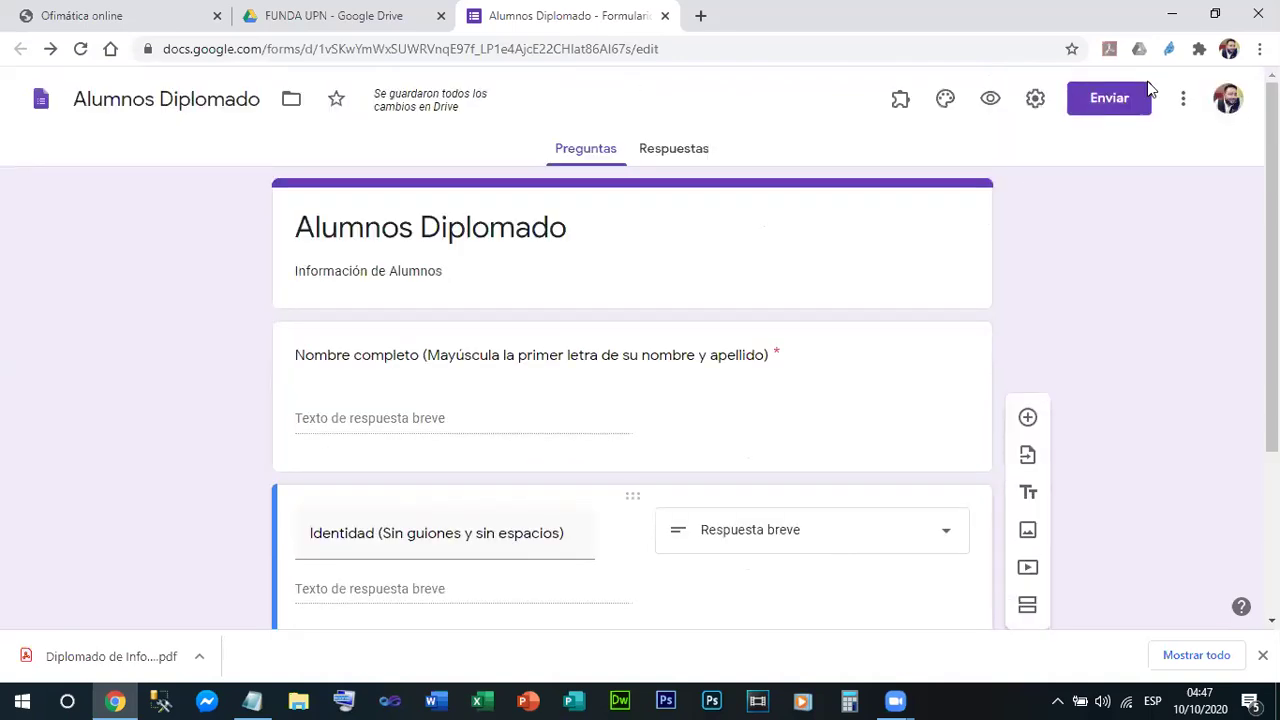
{"action": "left_click", "coordinate": [1190, 110]}
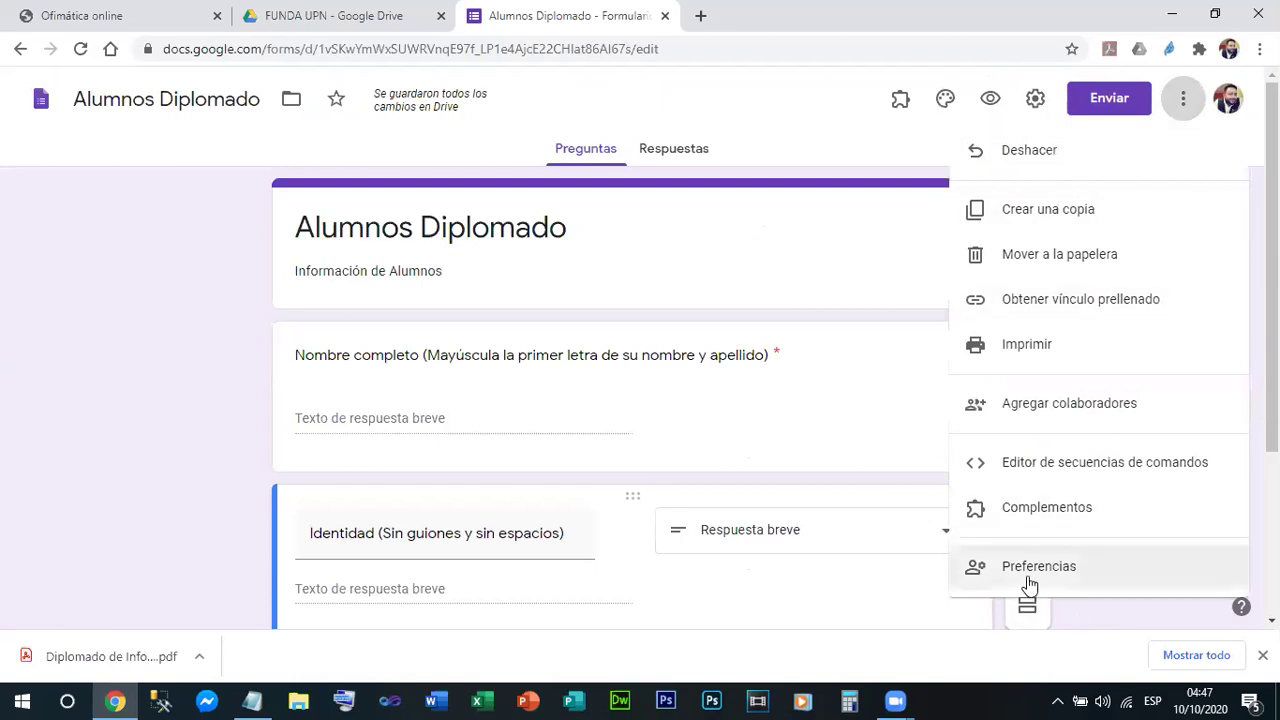
{"action": "left_click", "coordinate": [1032, 568]}
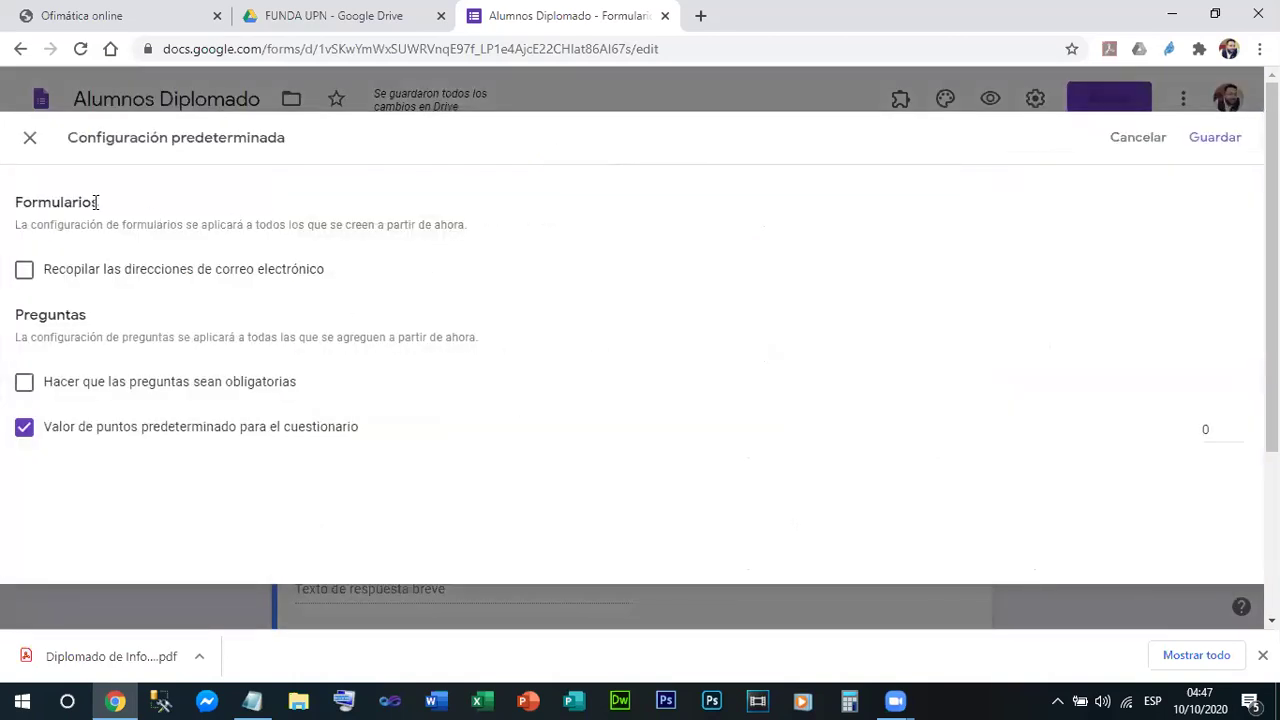
{"action": "left_click", "coordinate": [24, 384]}
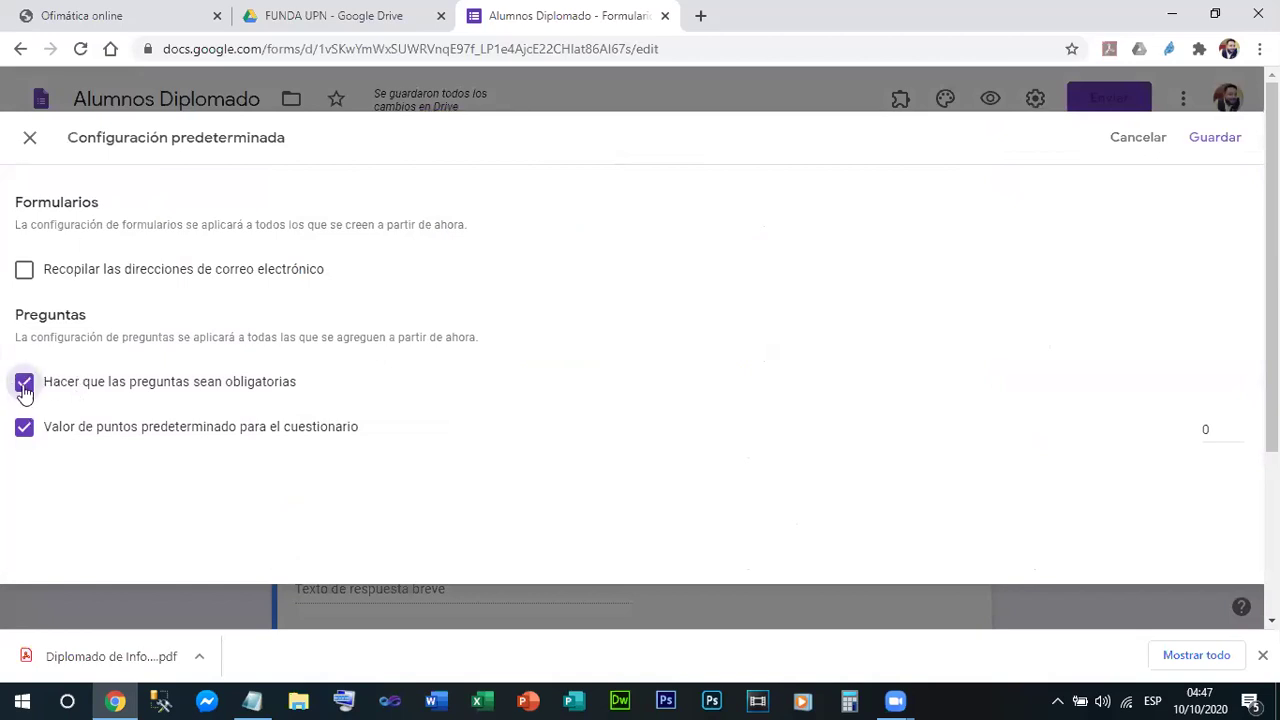
{"action": "left_click", "coordinate": [1212, 140]}
Step: Add a new question titled "Edad" with the answer type Respuesta breve
{"action": "scroll", "coordinate": [726, 346], "scroll_direction": "down", "scroll_amount": 3}
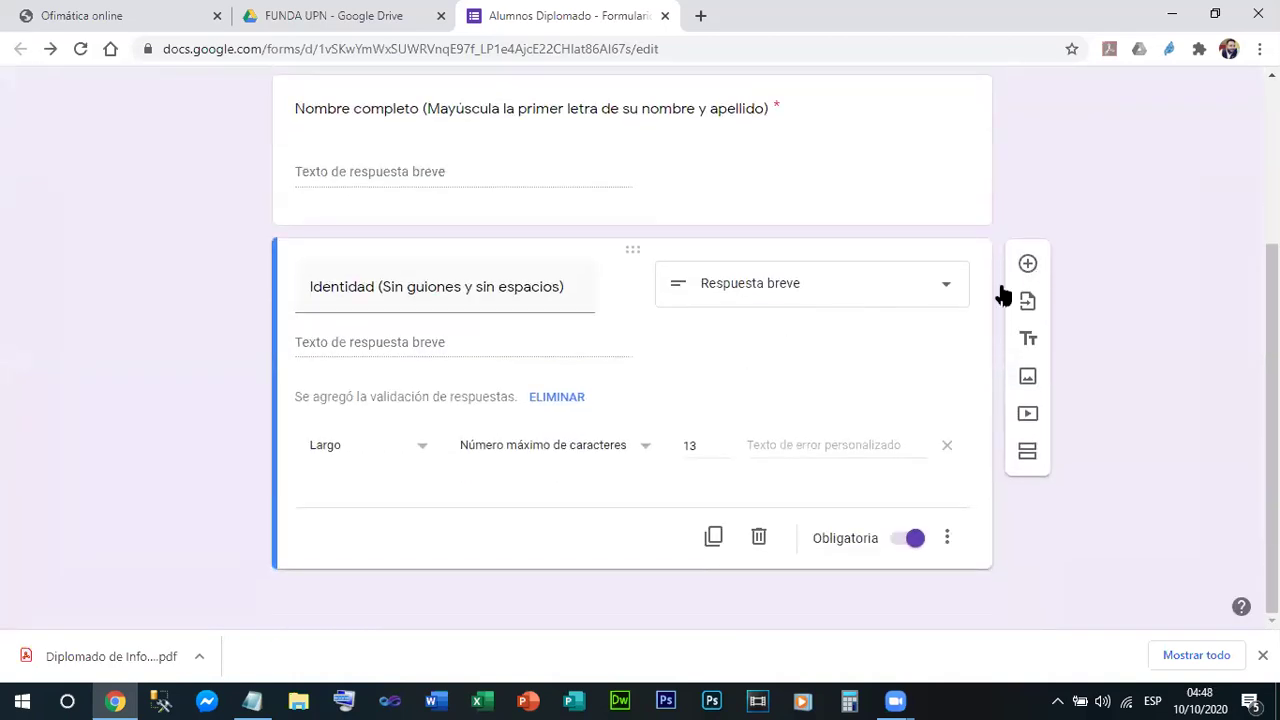
{"action": "left_click", "coordinate": [1028, 263]}
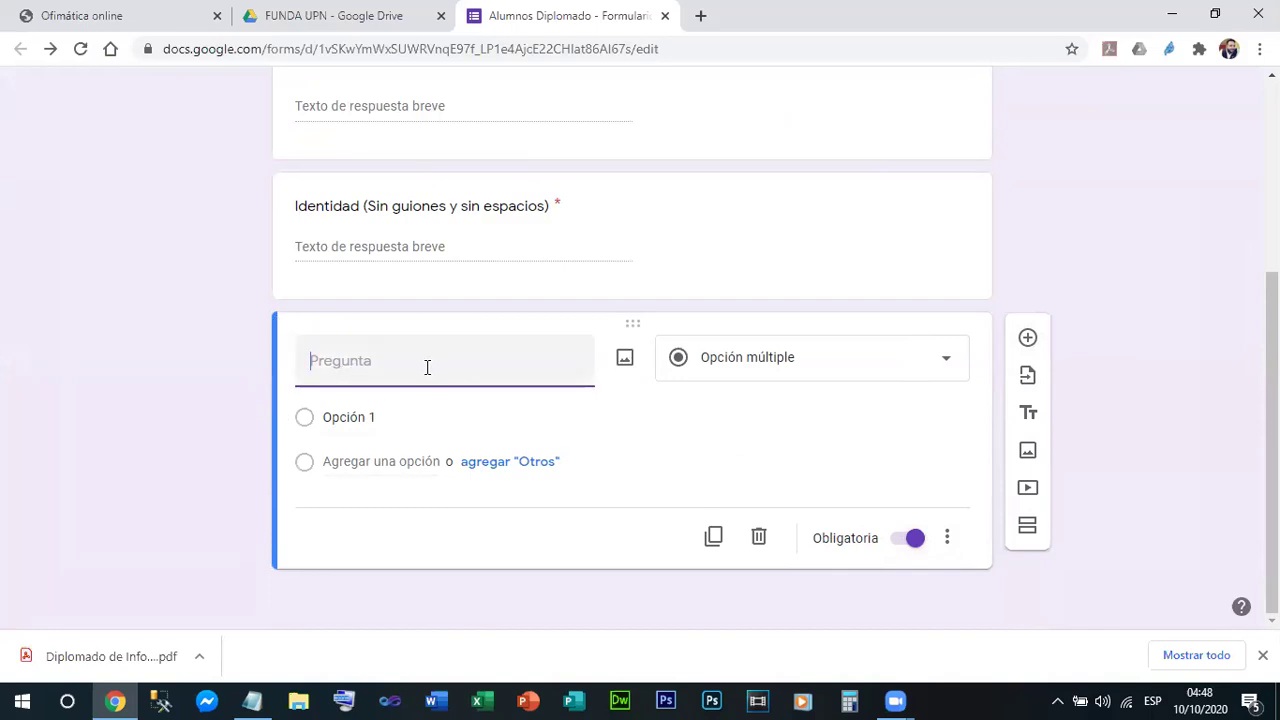
{"action": "type", "text": "E"}
{"action": "left_click", "coordinate": [754, 374]}
{"action": "left_click", "coordinate": [735, 120]}
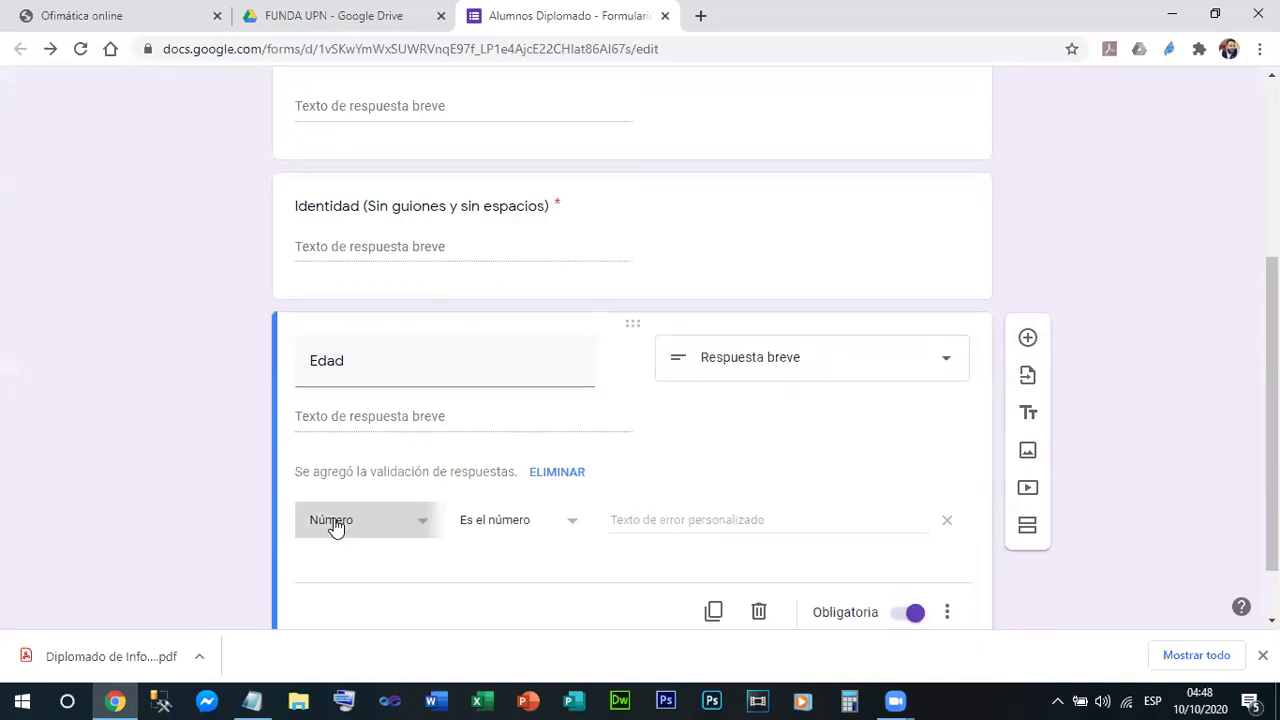
Step: Set the Edad question's validation to Largo, Número máximo de caracteres, 2
{"action": "left_click", "coordinate": [335, 527]}
{"action": "left_click", "coordinate": [346, 538]}
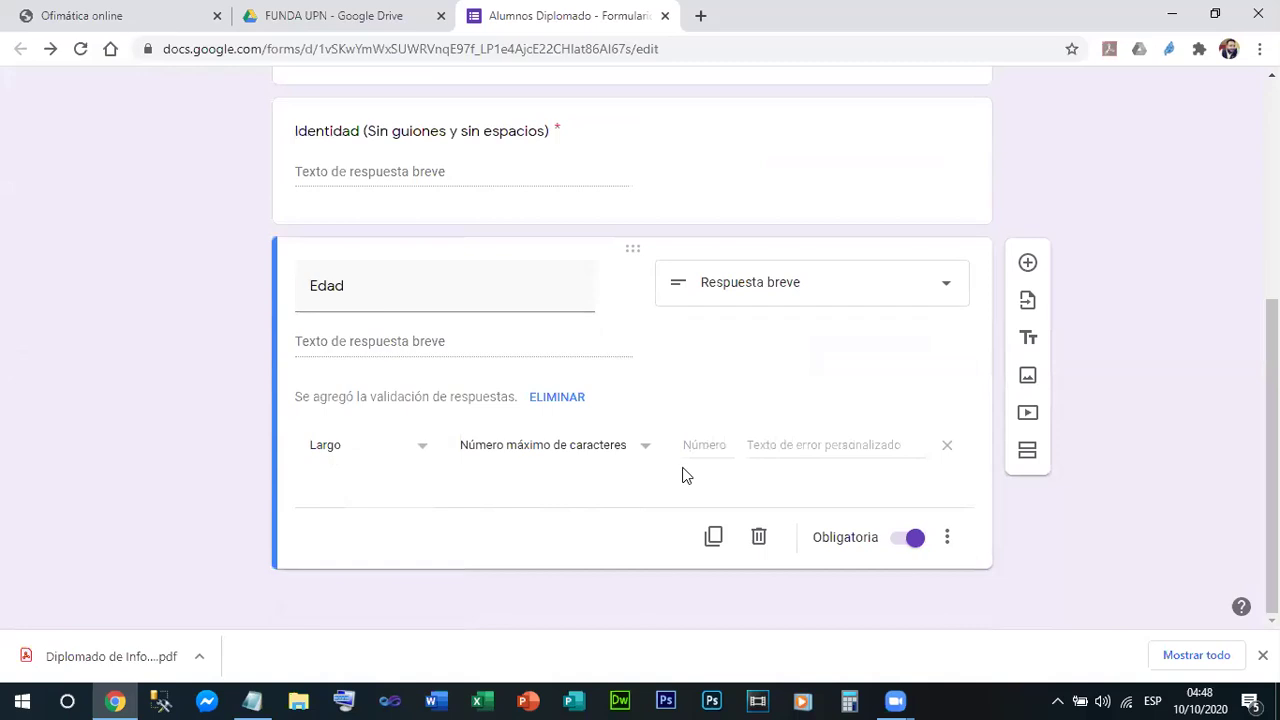
{"action": "left_click", "coordinate": [704, 445]}
{"action": "type", "text": "2"}
Step: Add a multiple-choice question titled "Sexo" with the options "Femenino" and "Masculino"
{"action": "left_click", "coordinate": [1029, 265]}
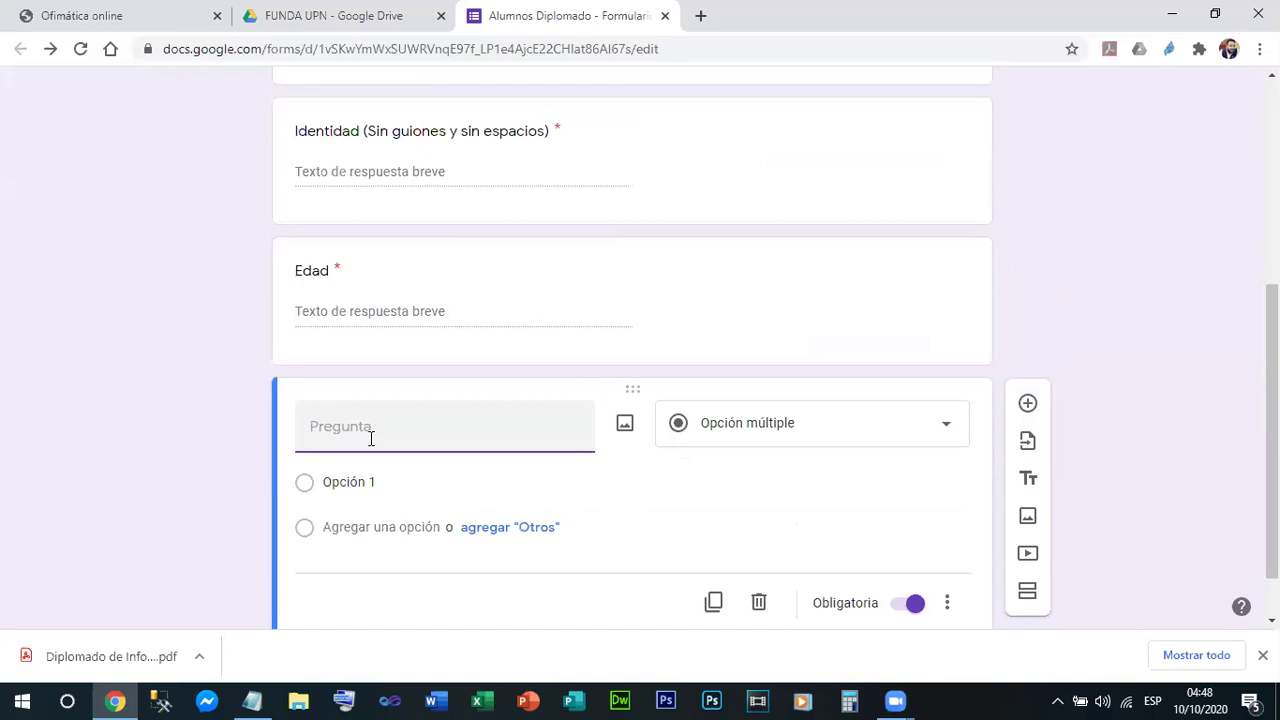
{"action": "type", "text": "Sexo"}
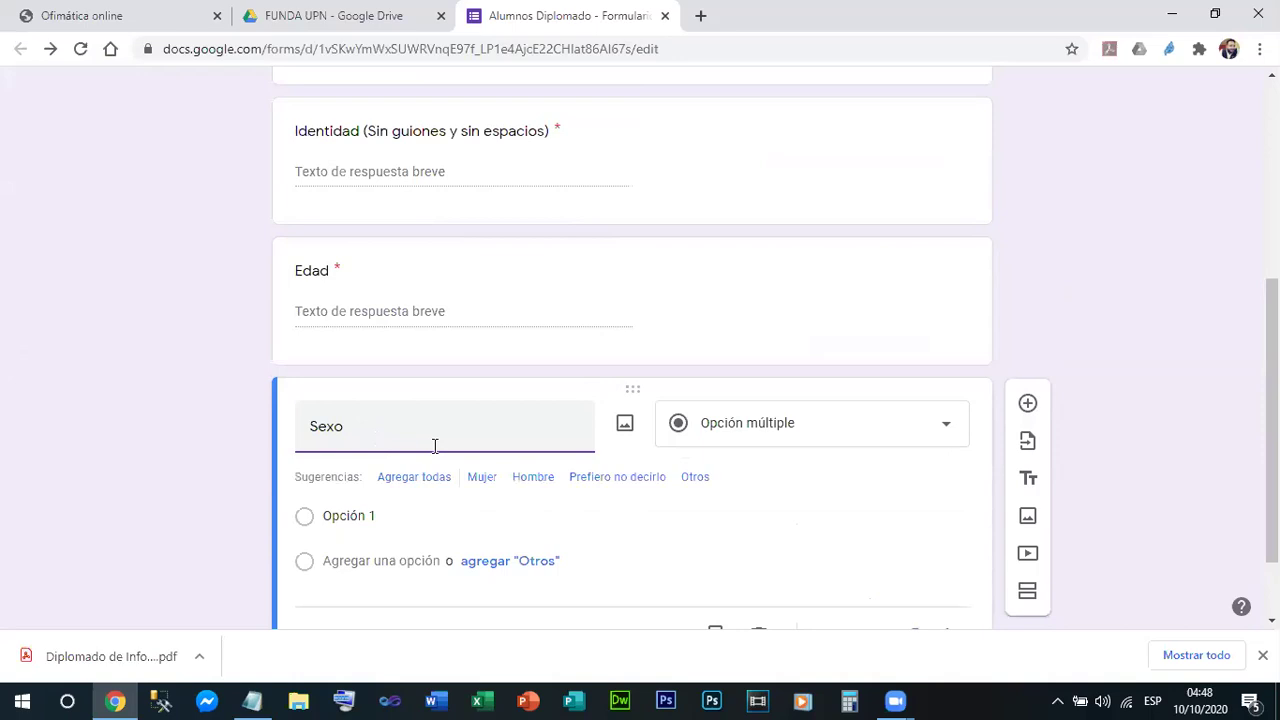
{"action": "scroll", "coordinate": [296, 467], "scroll_direction": "down", "scroll_amount": 1}
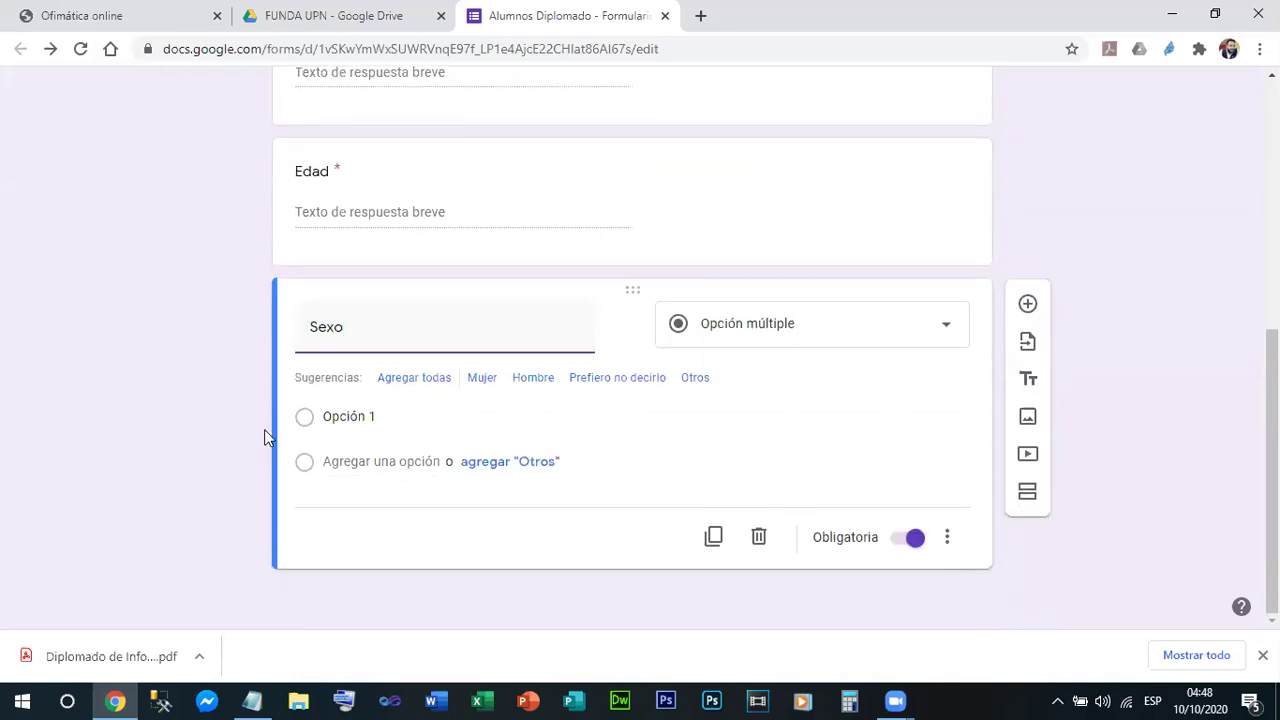
{"action": "left_click", "coordinate": [358, 418]}
{"action": "type", "text": "Femenino"}
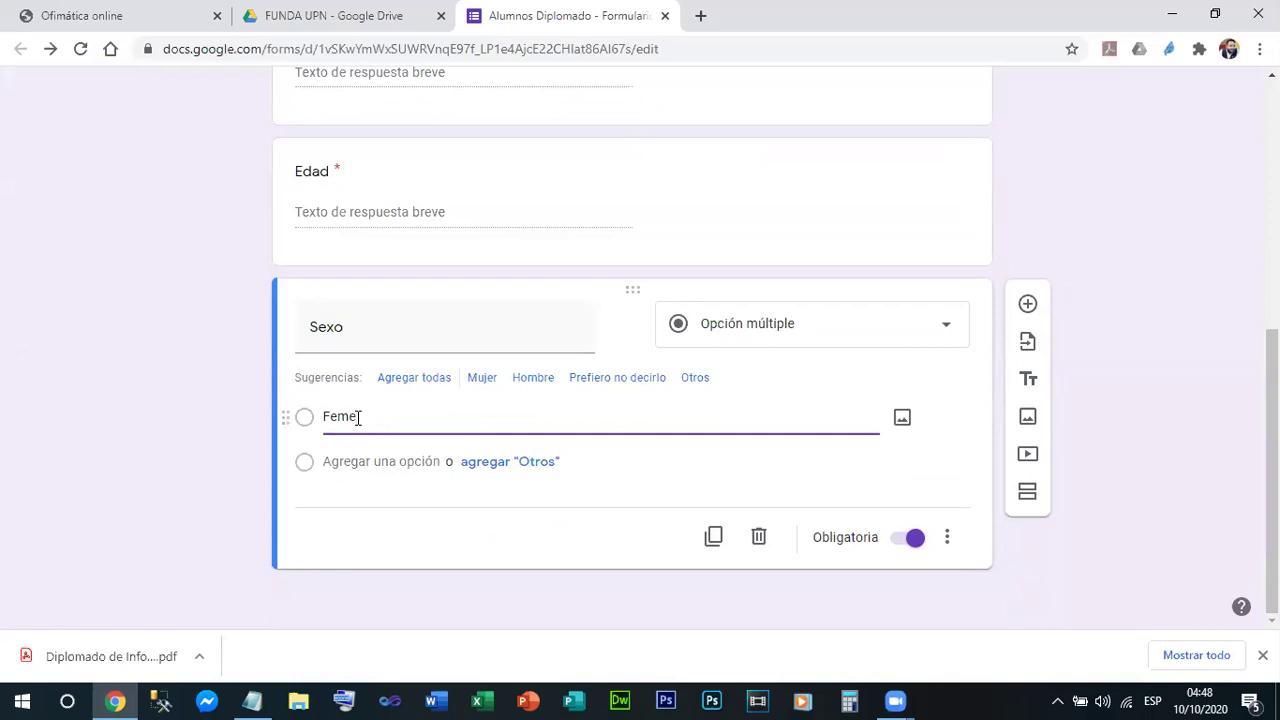
{"action": "left_click", "coordinate": [327, 463]}
{"action": "type", "text": "Masculino"}
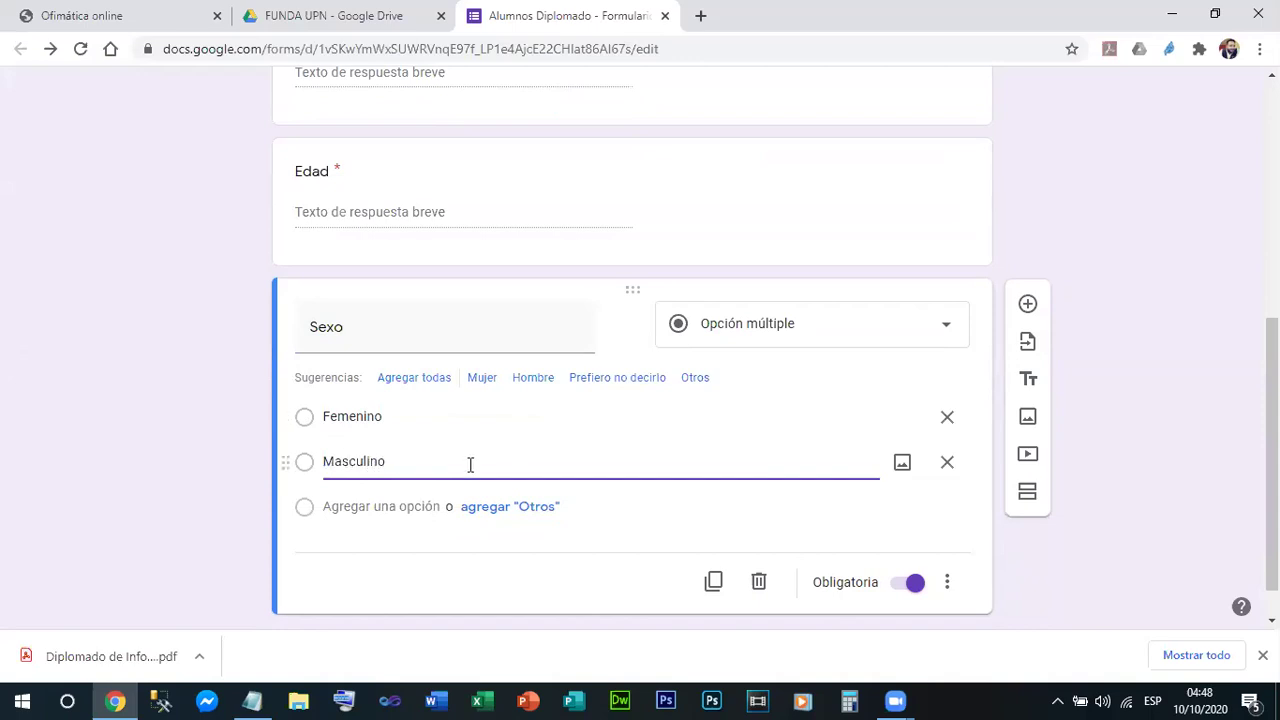
{"action": "left_click", "coordinate": [371, 550]}
Step: Add a question titled "Correo Electrónico" after the Sexo question, with the accent corrected
{"action": "scroll", "coordinate": [795, 540], "scroll_direction": "down", "scroll_amount": 1}
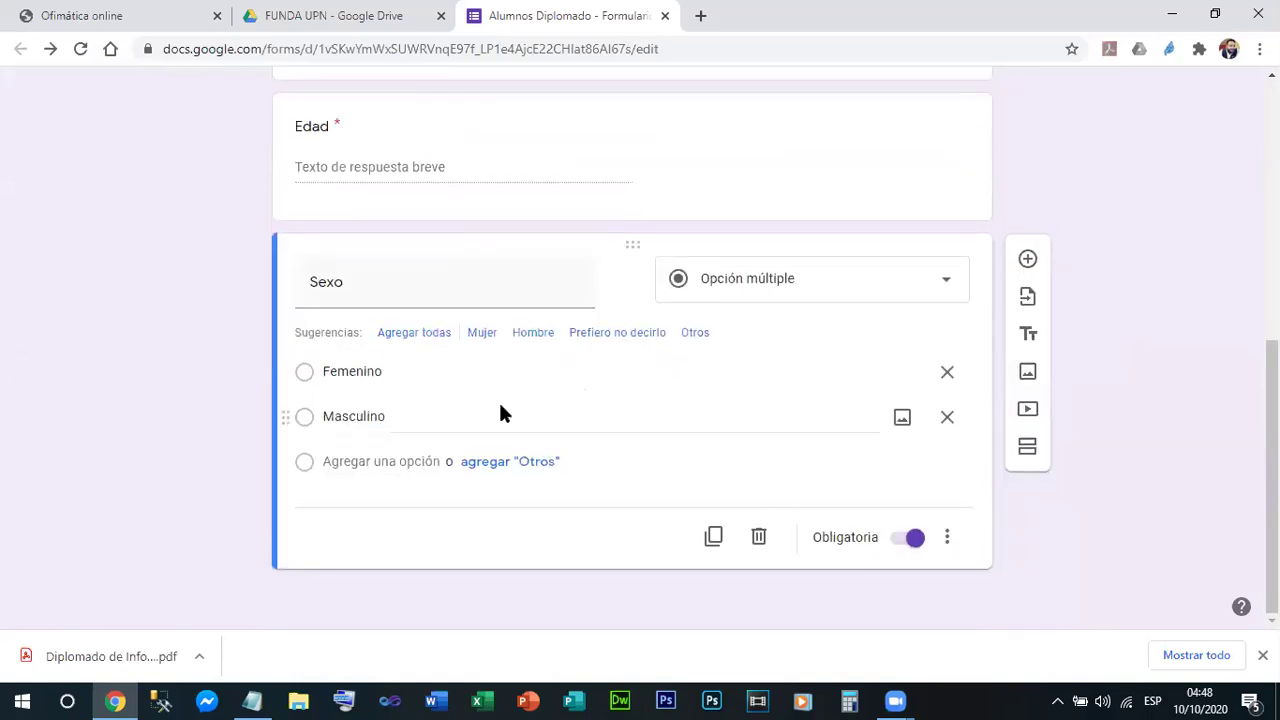
{"action": "scroll", "coordinate": [500, 413], "scroll_direction": "up", "scroll_amount": 5}
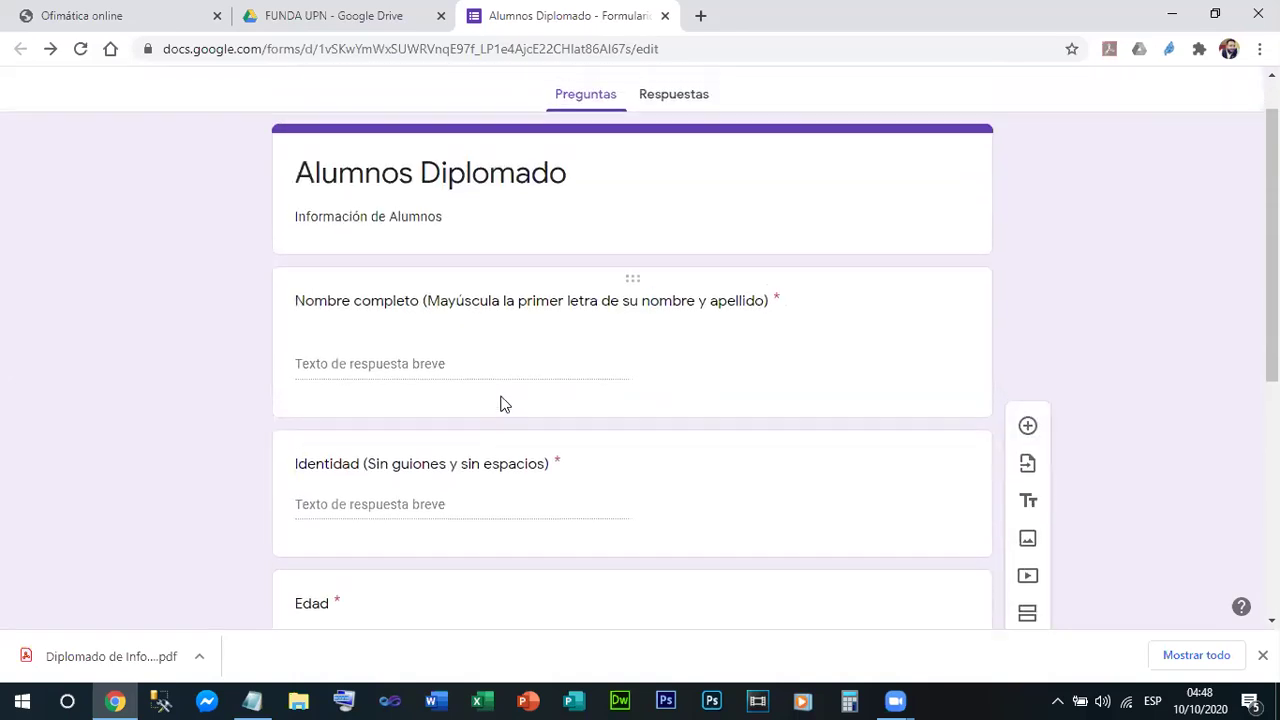
{"action": "scroll", "coordinate": [611, 417], "scroll_direction": "up", "scroll_amount": 1}
{"action": "scroll", "coordinate": [630, 418], "scroll_direction": "down", "scroll_amount": 5}
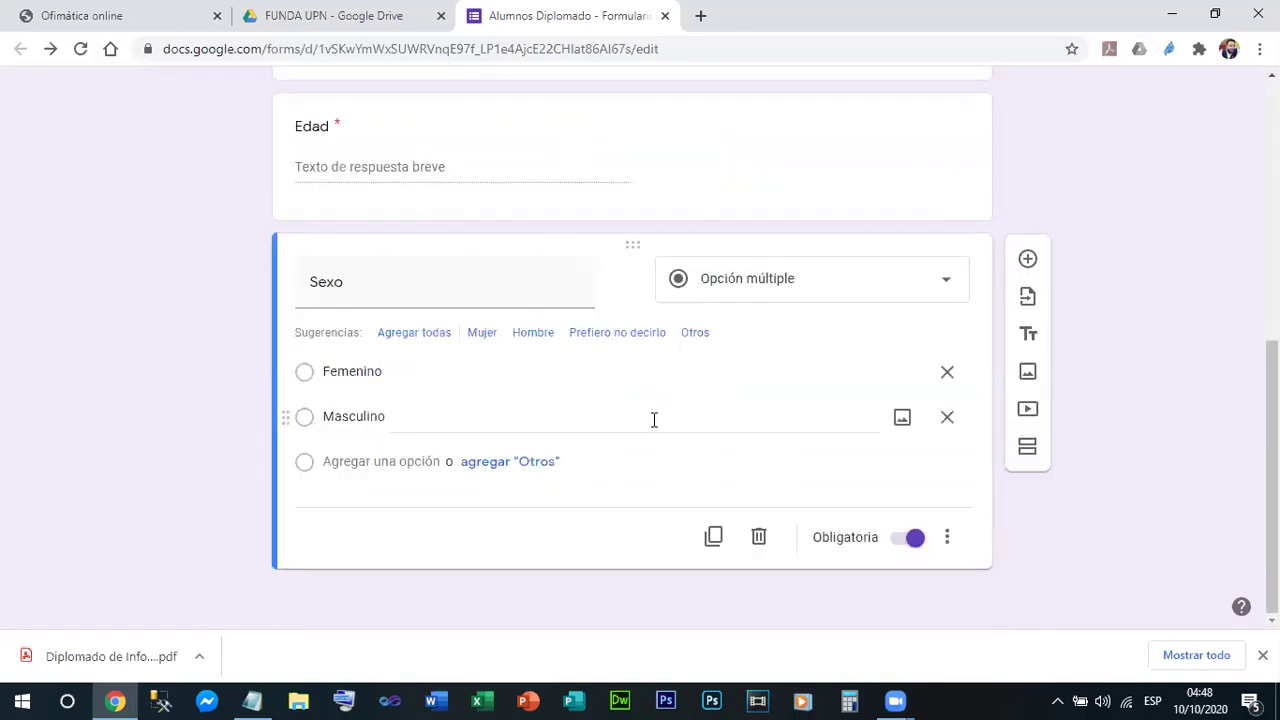
{"action": "left_click", "coordinate": [1028, 262]}
{"action": "type", "text": "Corre"}
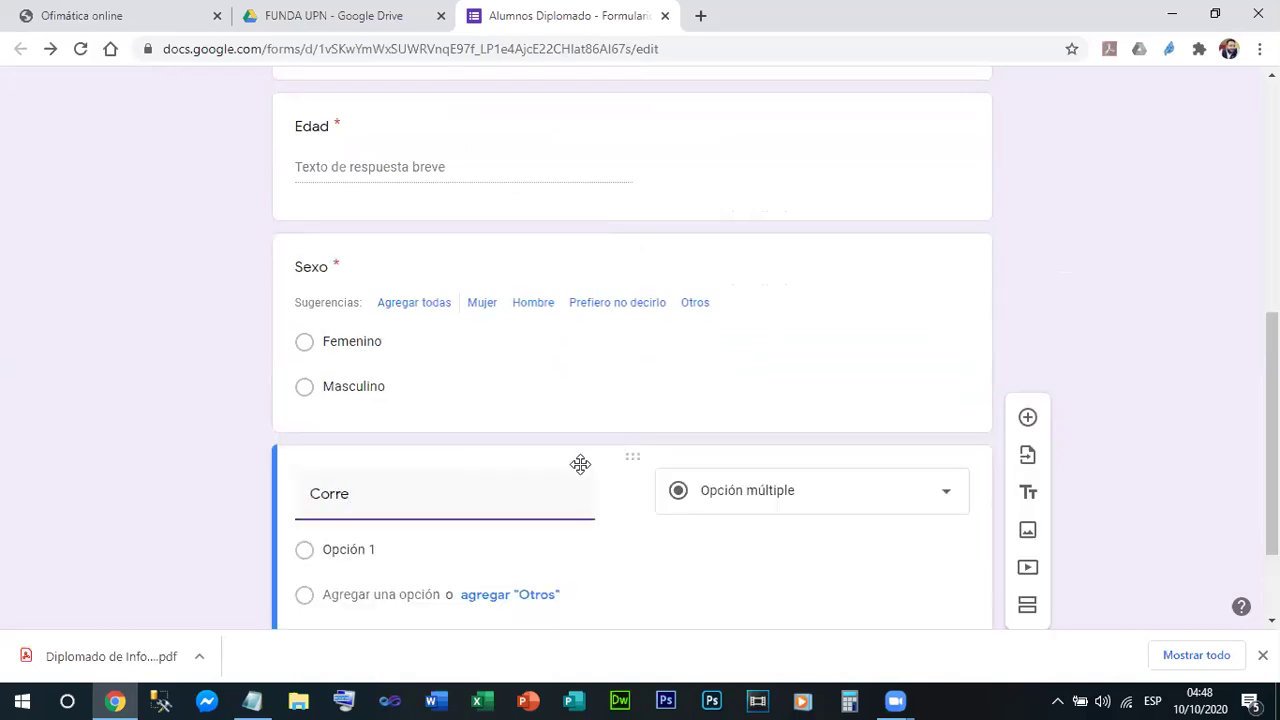
{"action": "type", "text": "o eLECTRON"}
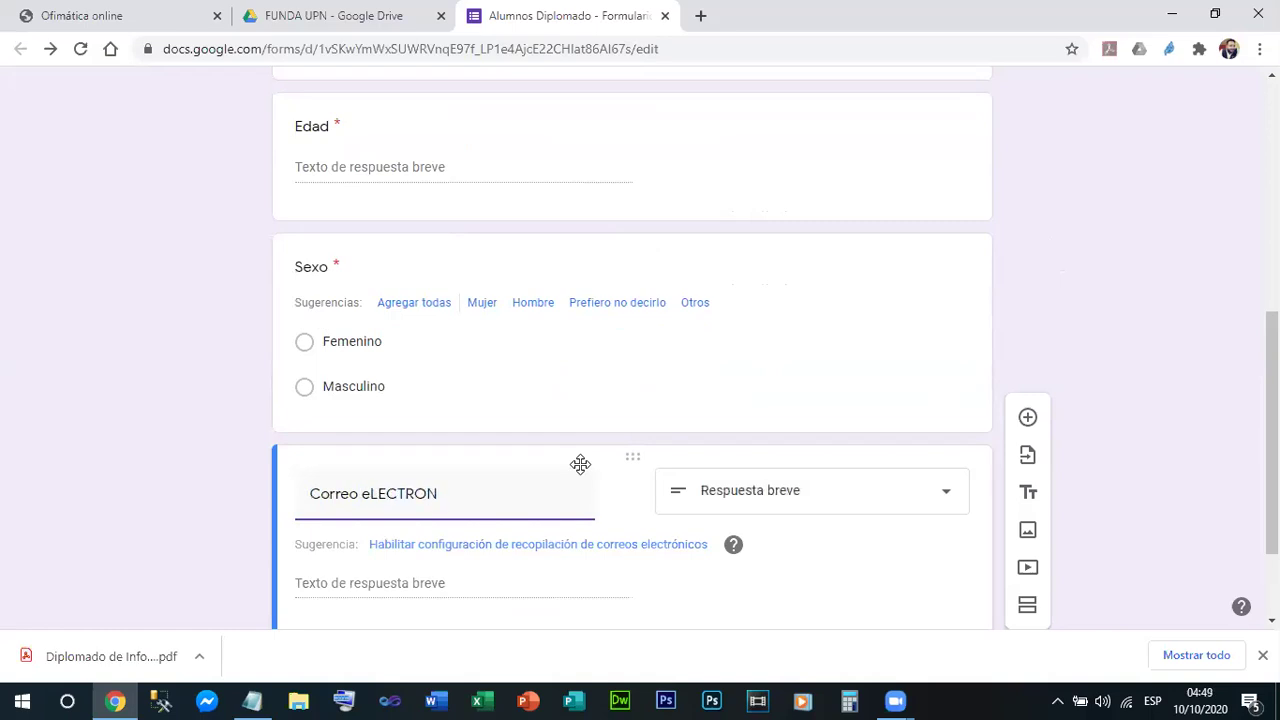
{"action": "key", "text": "BackSpace"}
{"action": "key", "text": "BackSpace"}
{"action": "key", "text": "BackSpace"}
{"action": "key", "text": "BackSpace"}
{"action": "key", "text": "BackSpace"}
{"action": "key", "text": "BackSpace"}
{"action": "key", "text": "BackSpace"}
{"action": "key", "text": "BackSpace"}
{"action": "type", "text": "Electronico"}
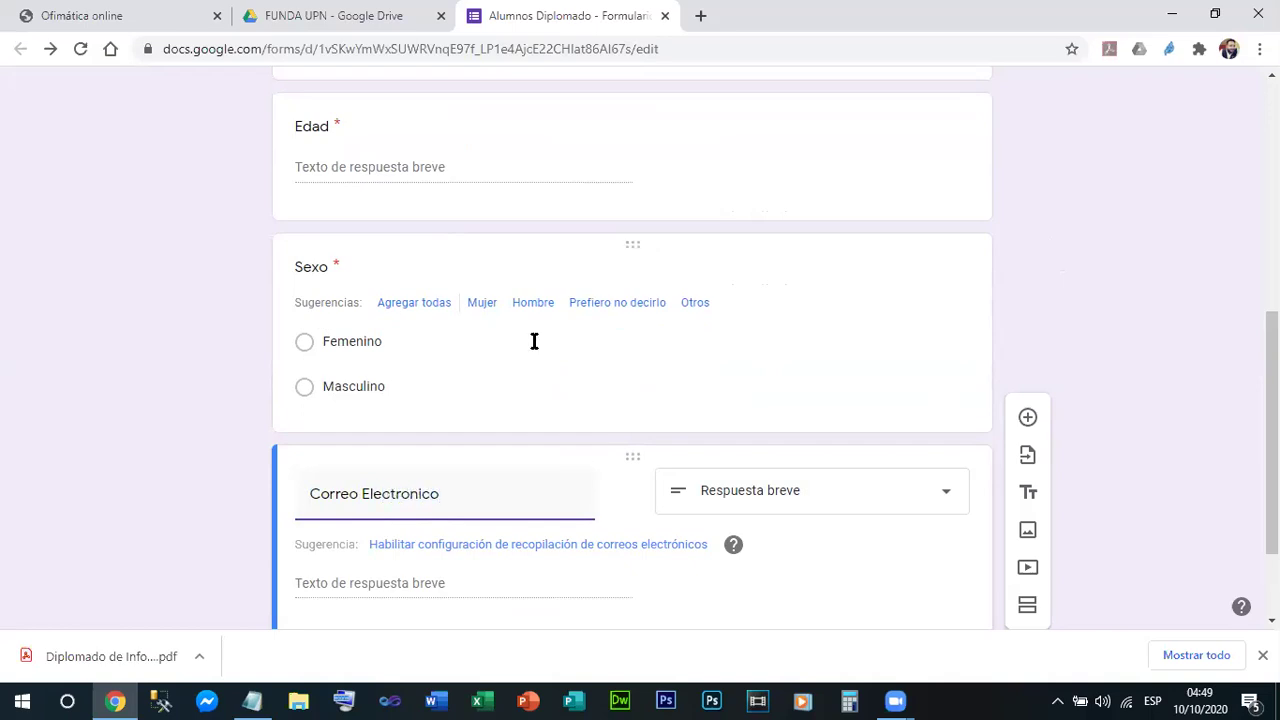
{"action": "right_click", "coordinate": [404, 491]}
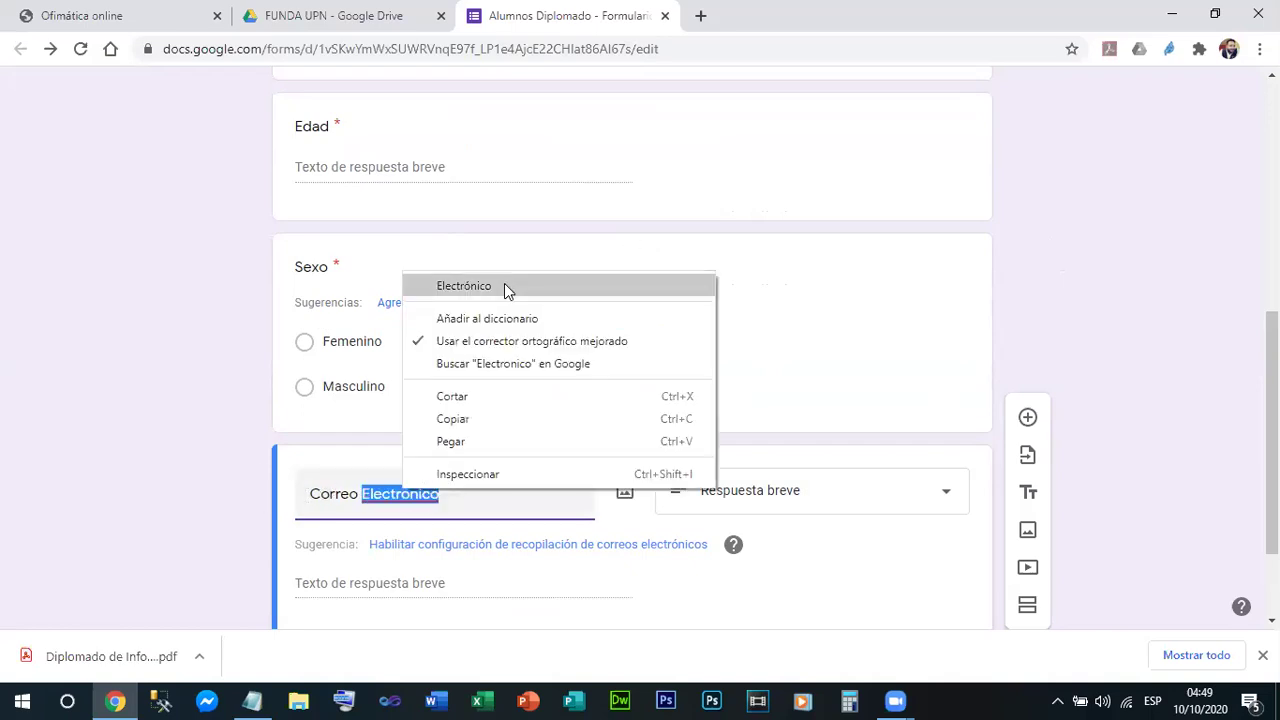
{"action": "left_click", "coordinate": [497, 289]}
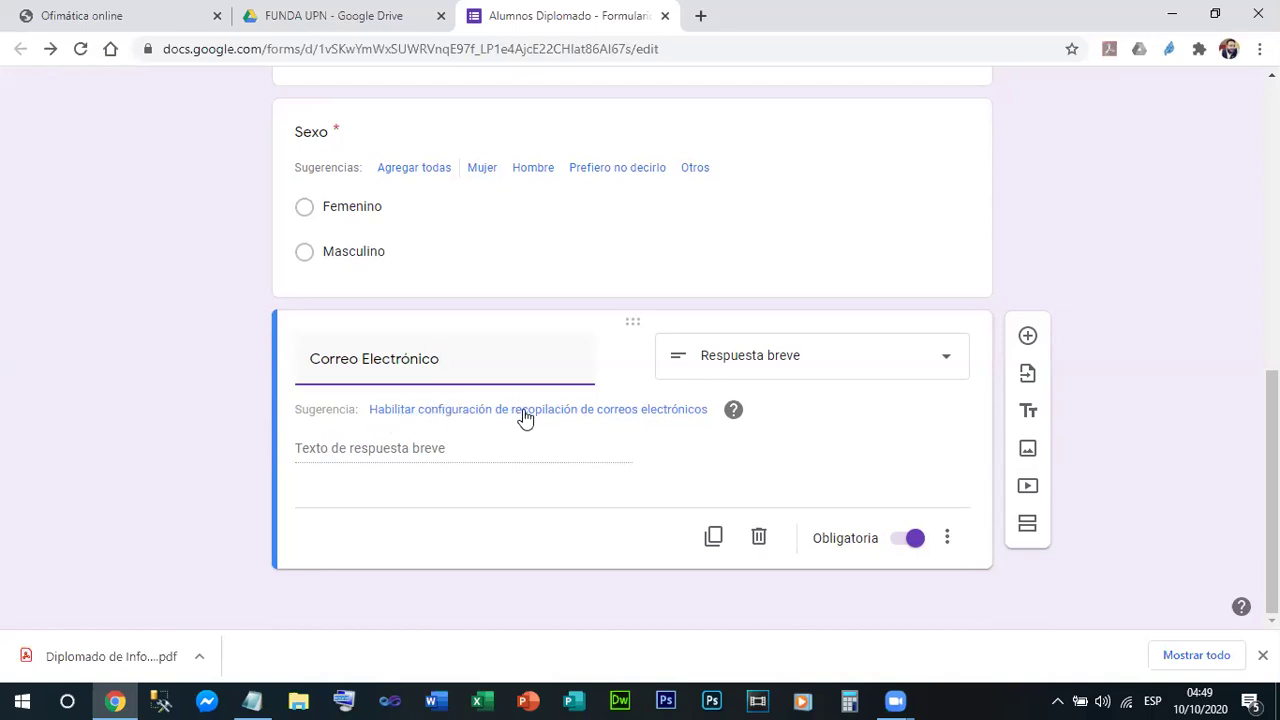
Step: Accept the Correo Electrónico question's suggestion to enable the form's e-mail collection setting, and review the resulting form
{"action": "left_click", "coordinate": [600, 412]}
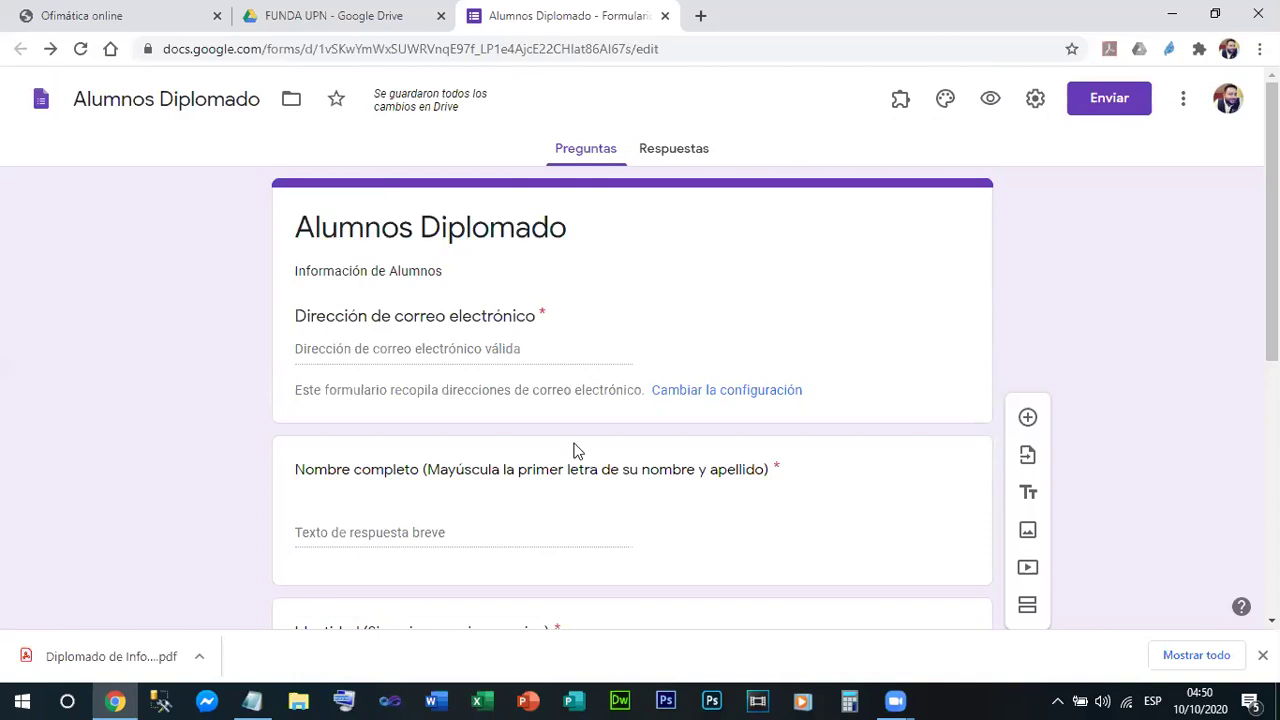
{"action": "scroll", "coordinate": [575, 385], "scroll_direction": "down", "scroll_amount": 5}
{"action": "scroll", "coordinate": [580, 395], "scroll_direction": "down", "scroll_amount": 1}
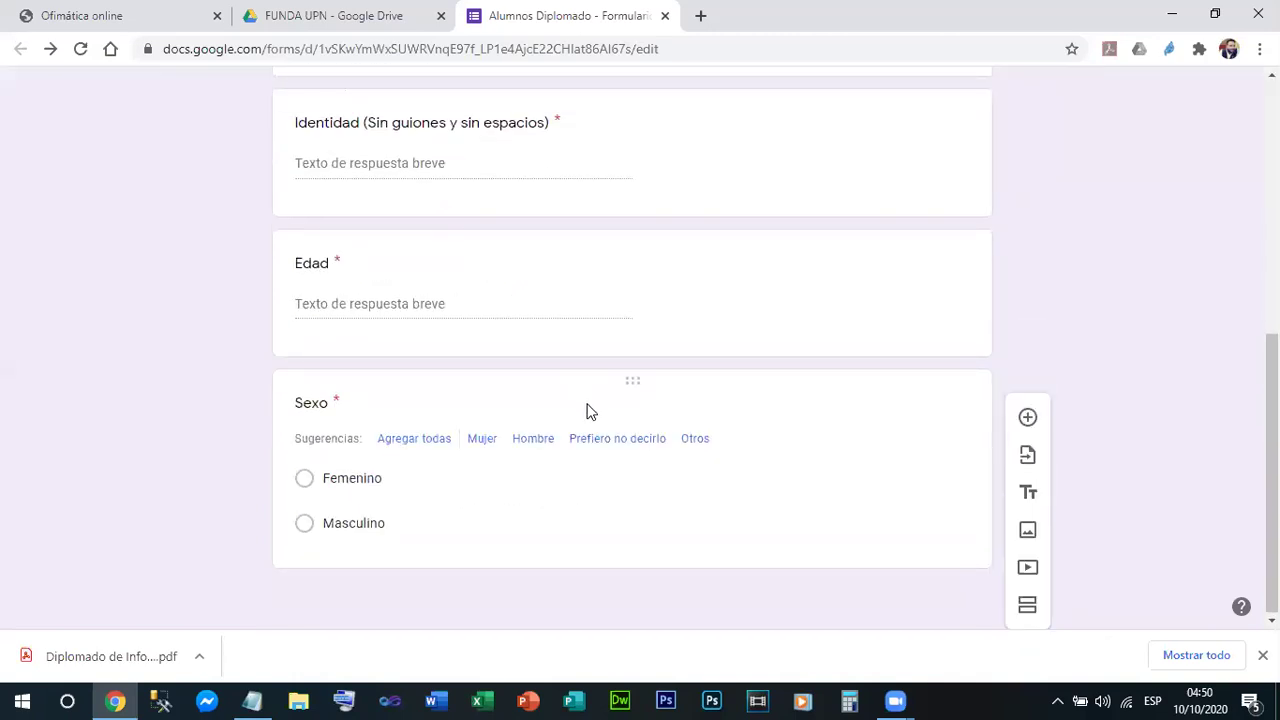
{"action": "scroll", "coordinate": [470, 390], "scroll_direction": "up", "scroll_amount": 6}
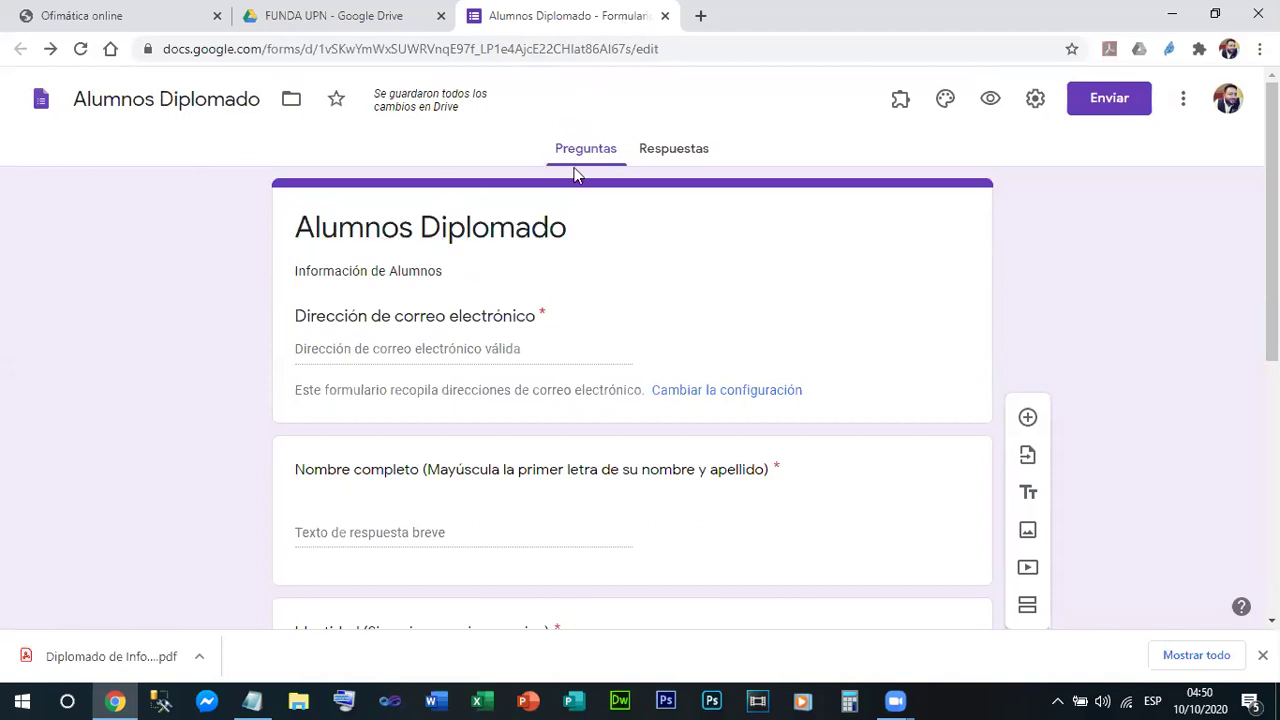
Step: Check the form's responses view and return to its questions
{"action": "left_click", "coordinate": [671, 149]}
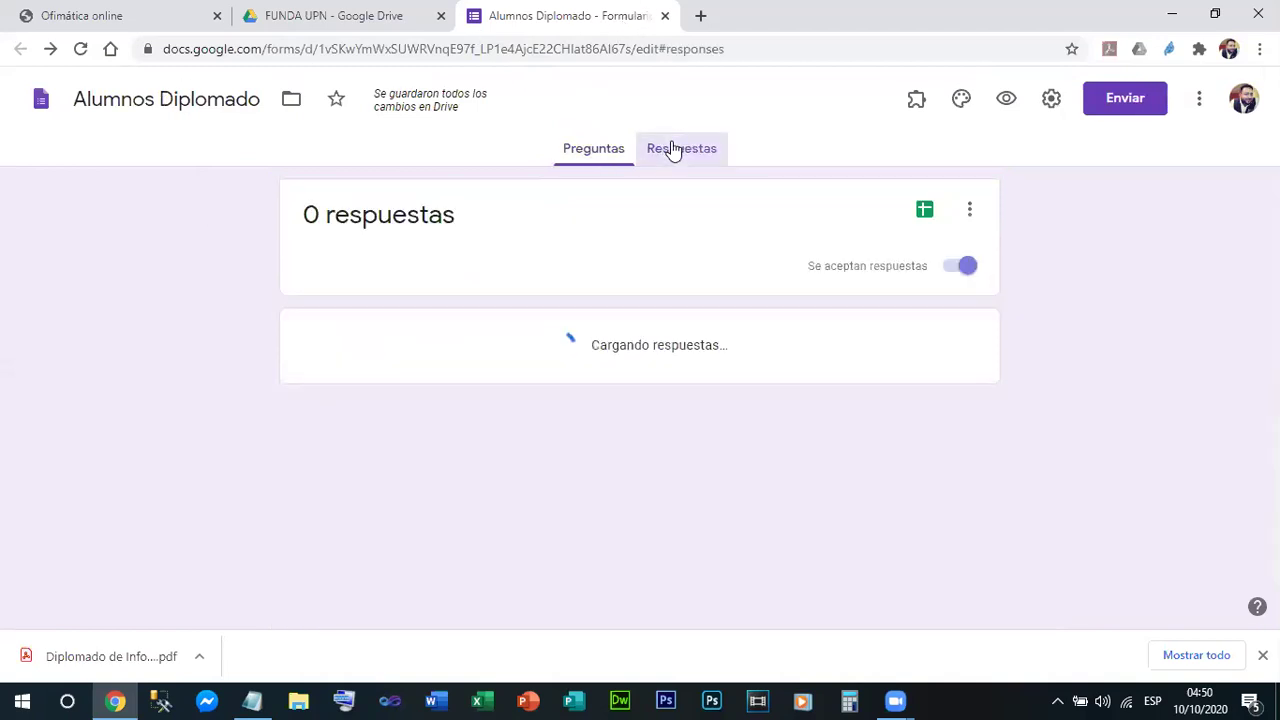
{"action": "left_click", "coordinate": [594, 150]}
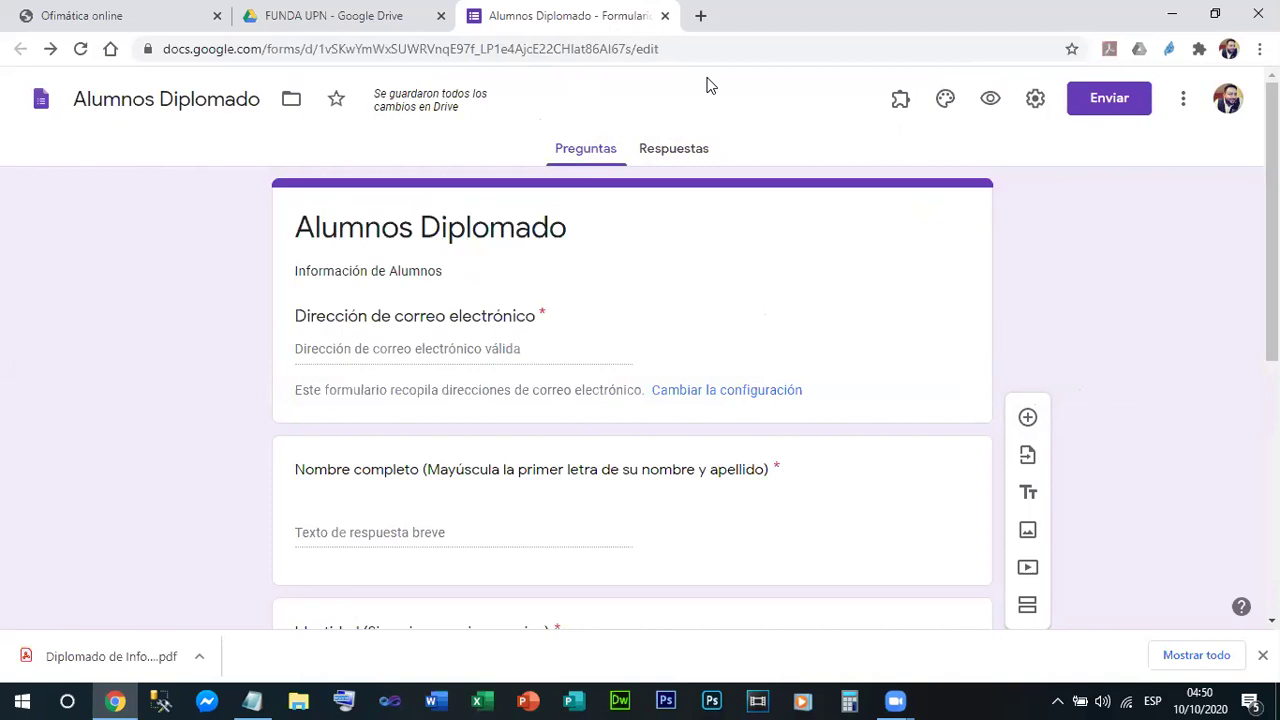
Step: Try red and cyan as the form's theme color
{"action": "left_click", "coordinate": [944, 100]}
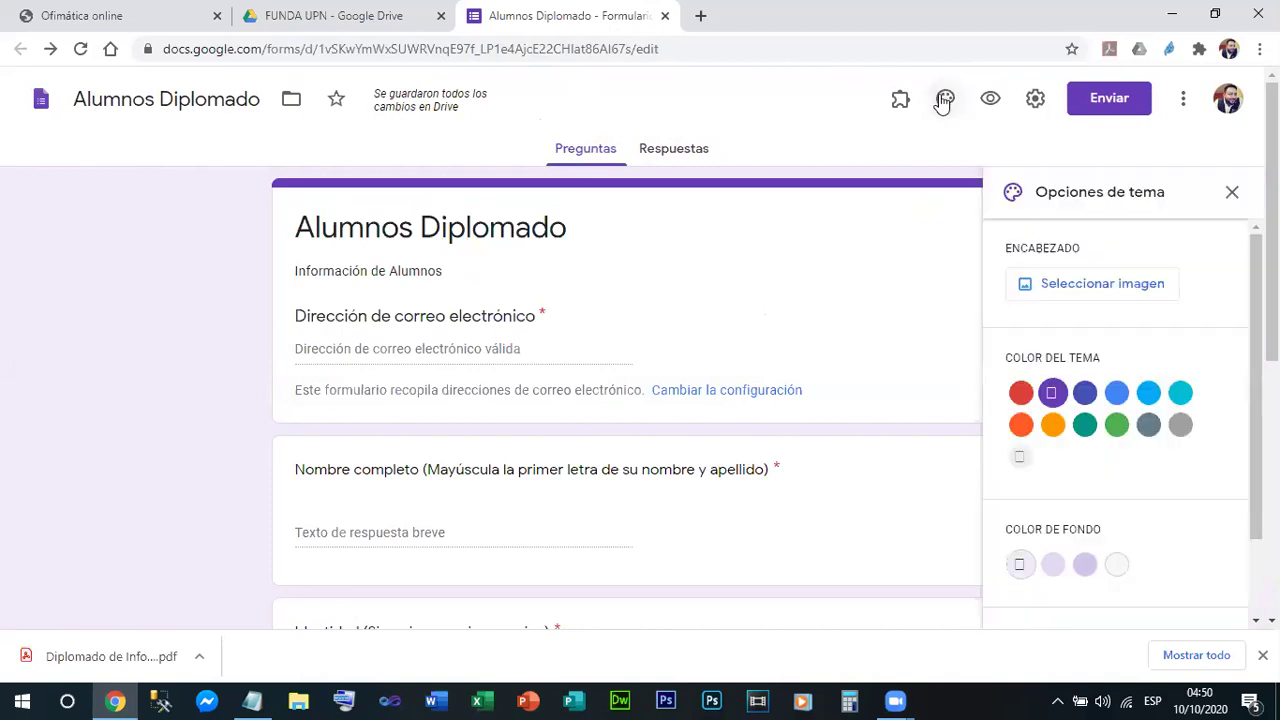
{"action": "left_click", "coordinate": [1021, 393]}
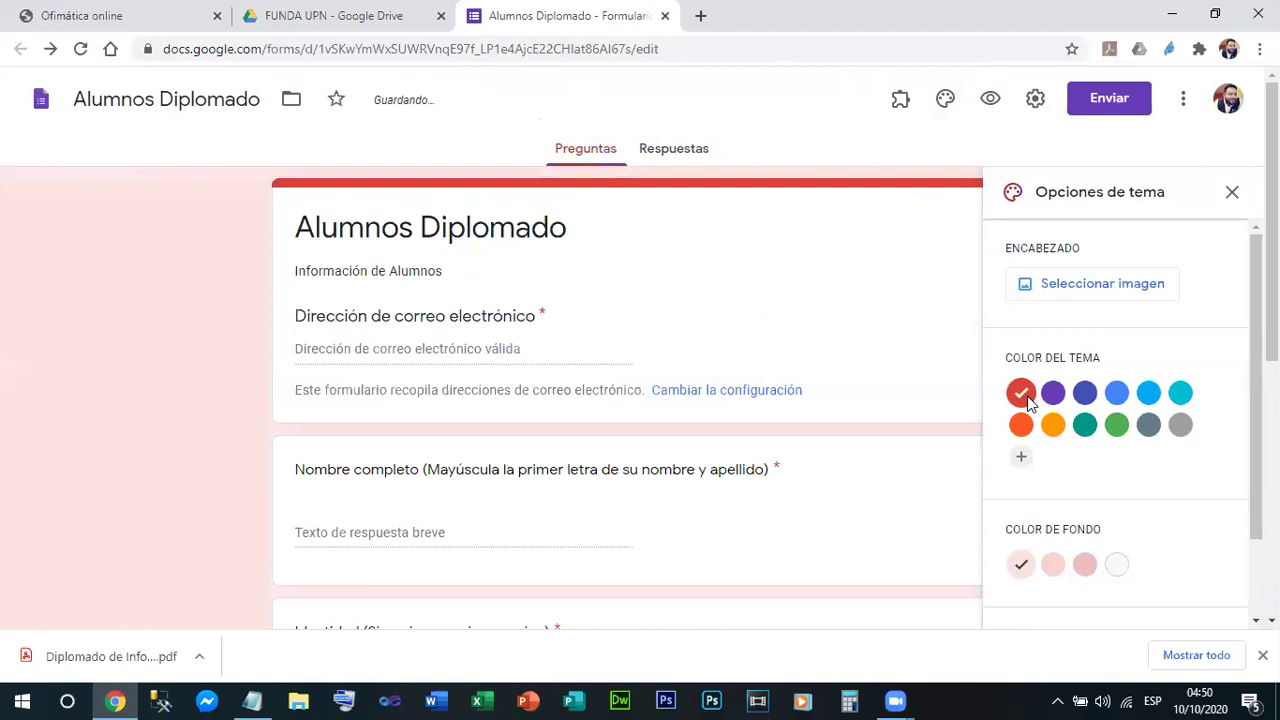
{"action": "left_click", "coordinate": [1181, 394]}
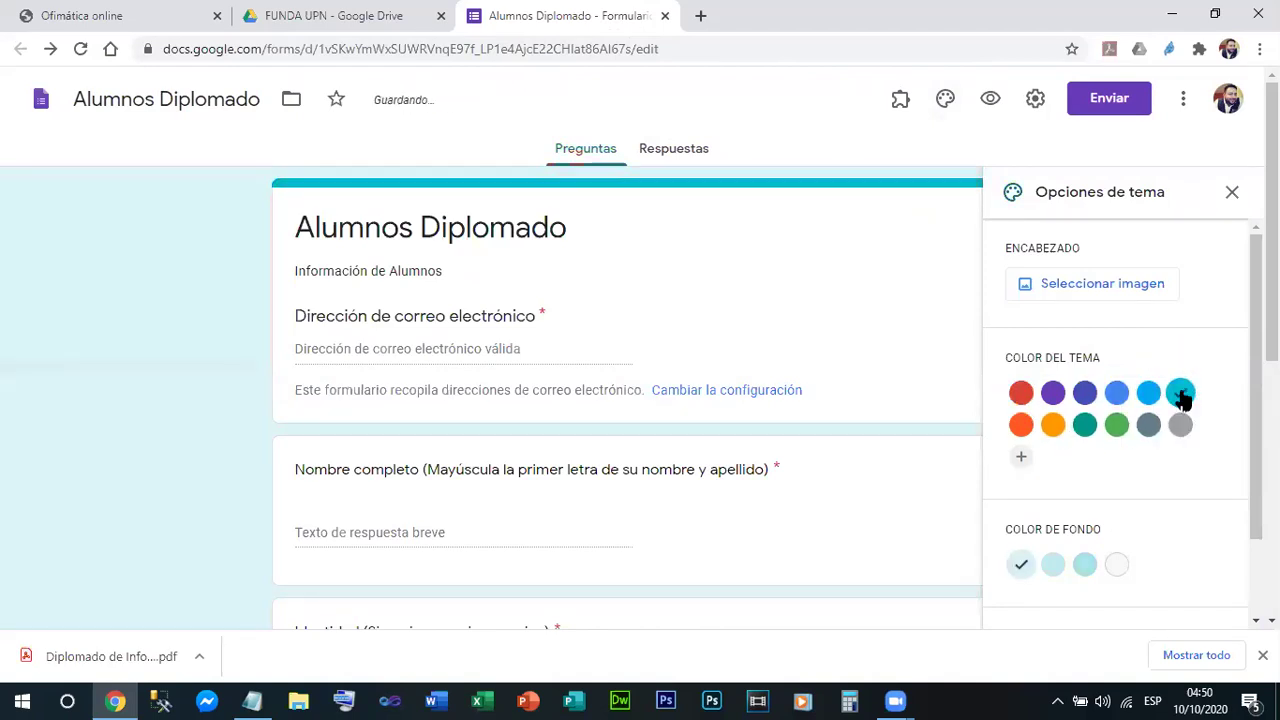
Step: Upload "Logo FUNDA UPNFM.jpeg" as the form's header image, with the crop frame aligned to the image's left edge
{"action": "left_click", "coordinate": [1070, 289]}
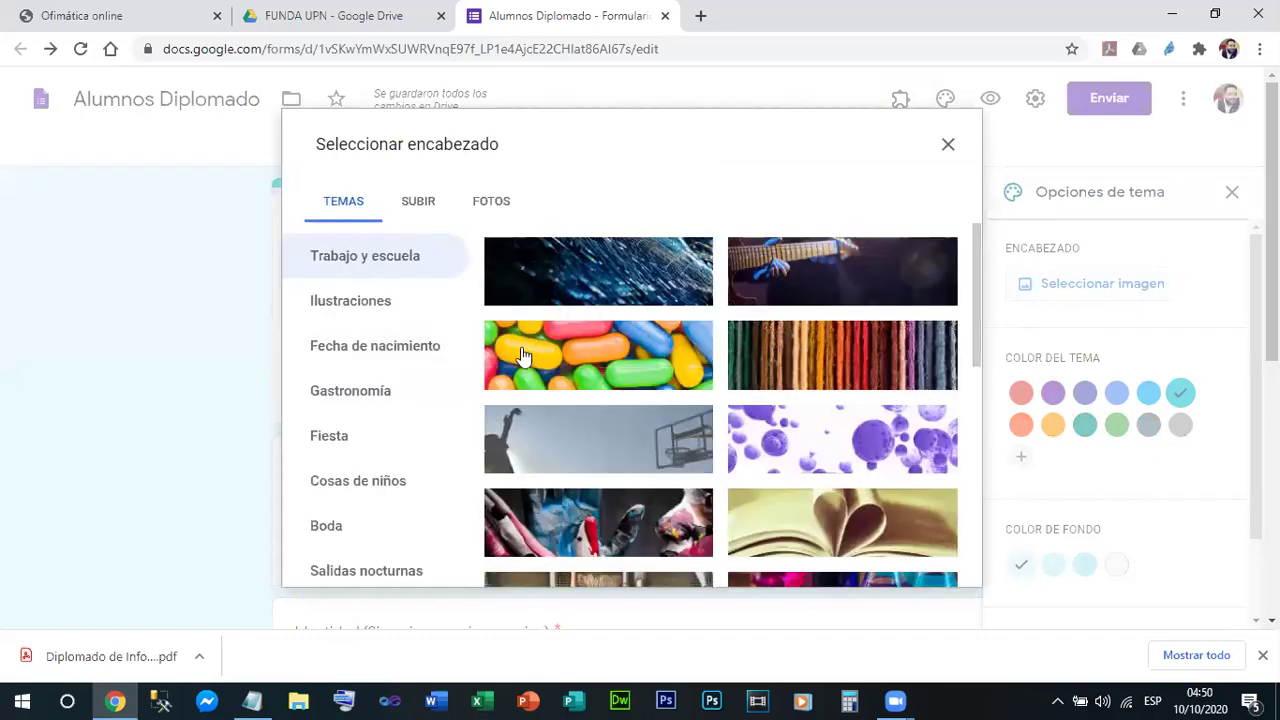
{"action": "left_click", "coordinate": [420, 205]}
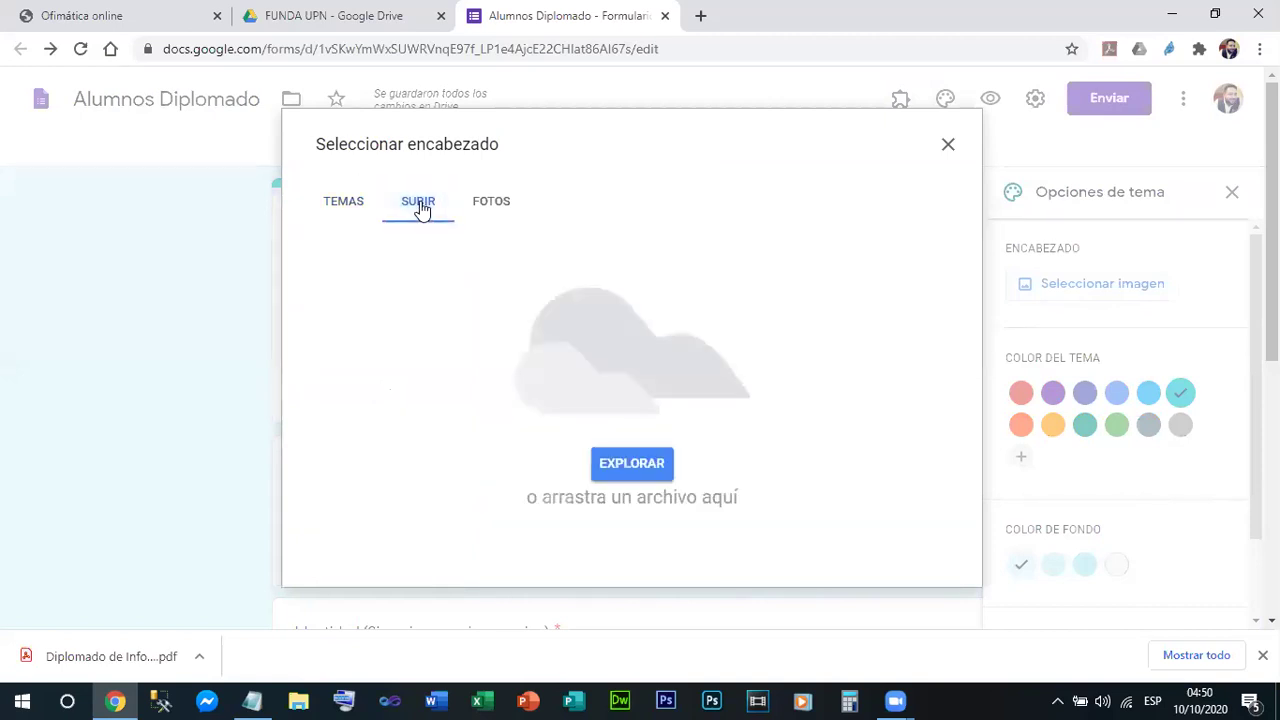
{"action": "left_click", "coordinate": [625, 465]}
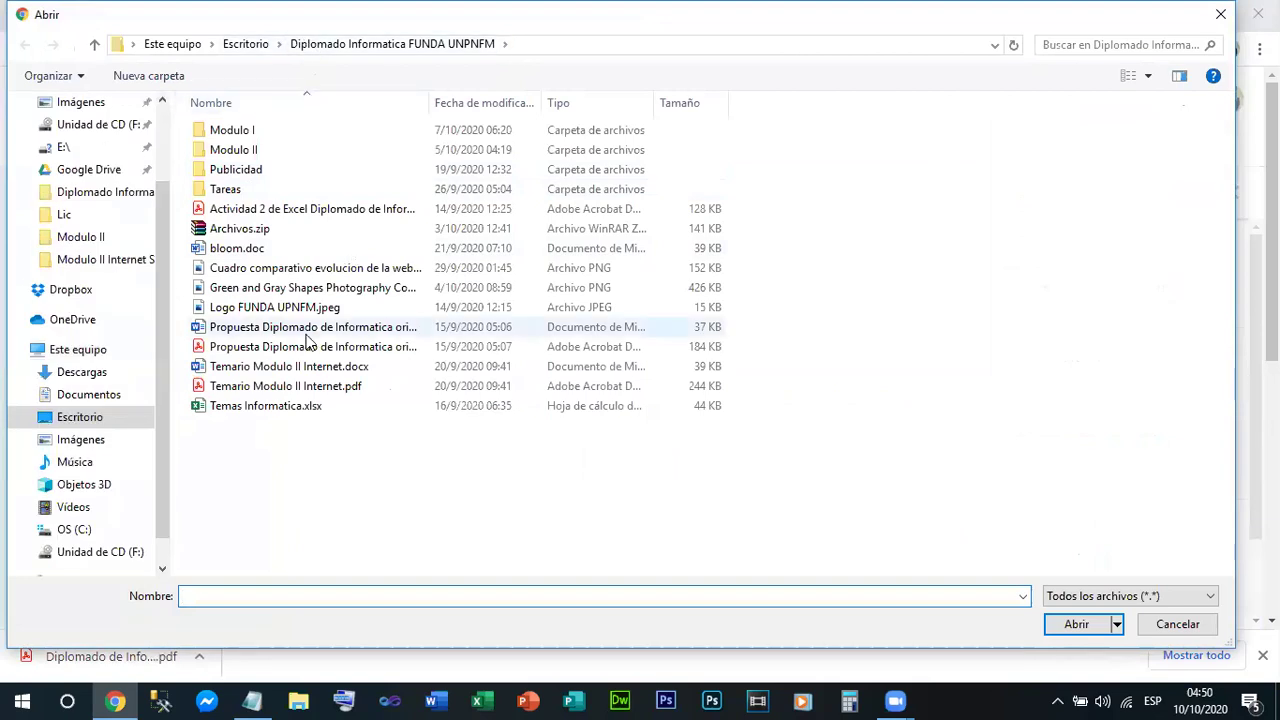
{"action": "double_click", "coordinate": [253, 310]}
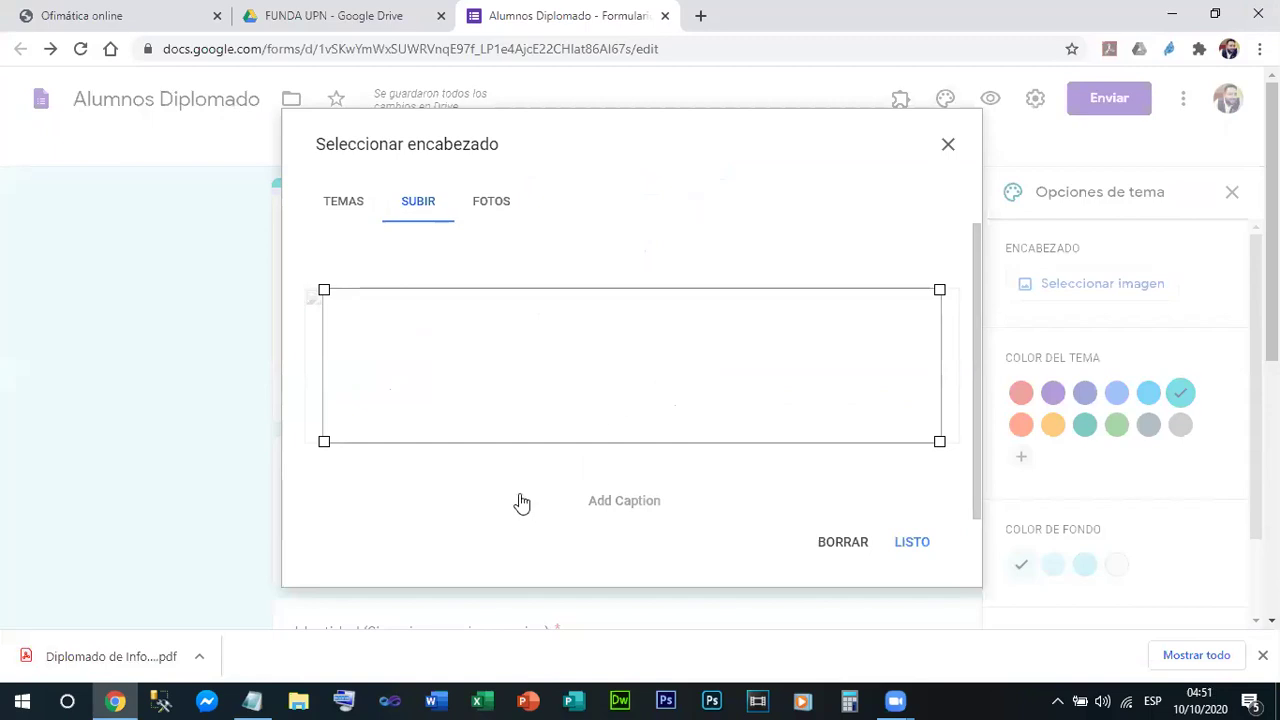
{"action": "left_click_drag", "start_coordinate": [586, 377], "coordinate": [466, 340]}
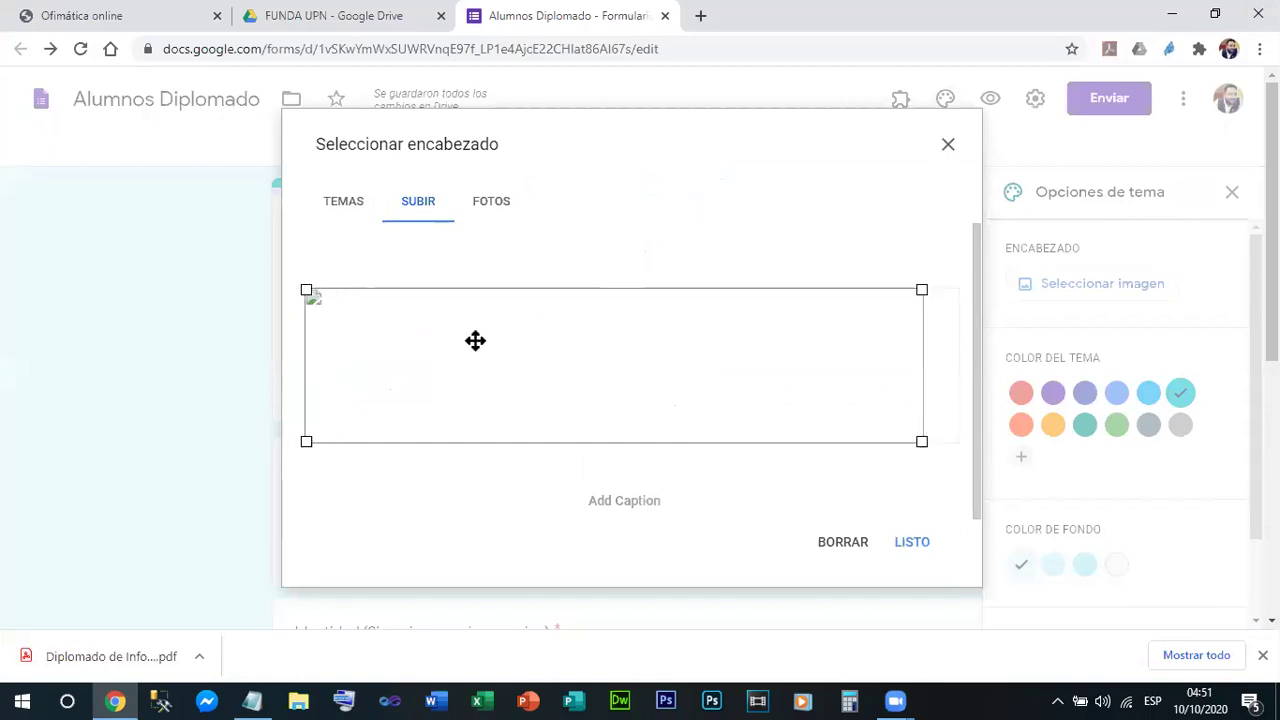
{"action": "left_click", "coordinate": [912, 548]}
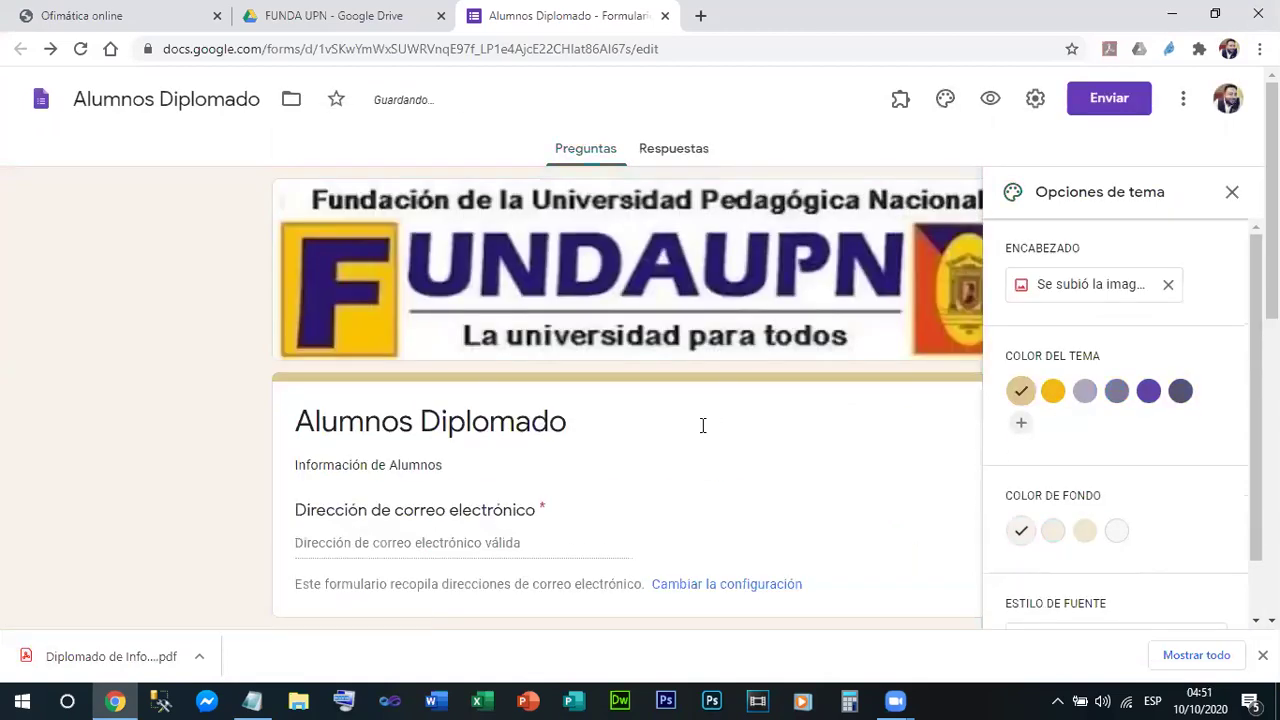
Step: Review the whole form under its new header, and look at the form's general settings
{"action": "scroll", "coordinate": [709, 351], "scroll_direction": "down", "scroll_amount": 3}
{"action": "scroll", "coordinate": [723, 371], "scroll_direction": "up", "scroll_amount": 3}
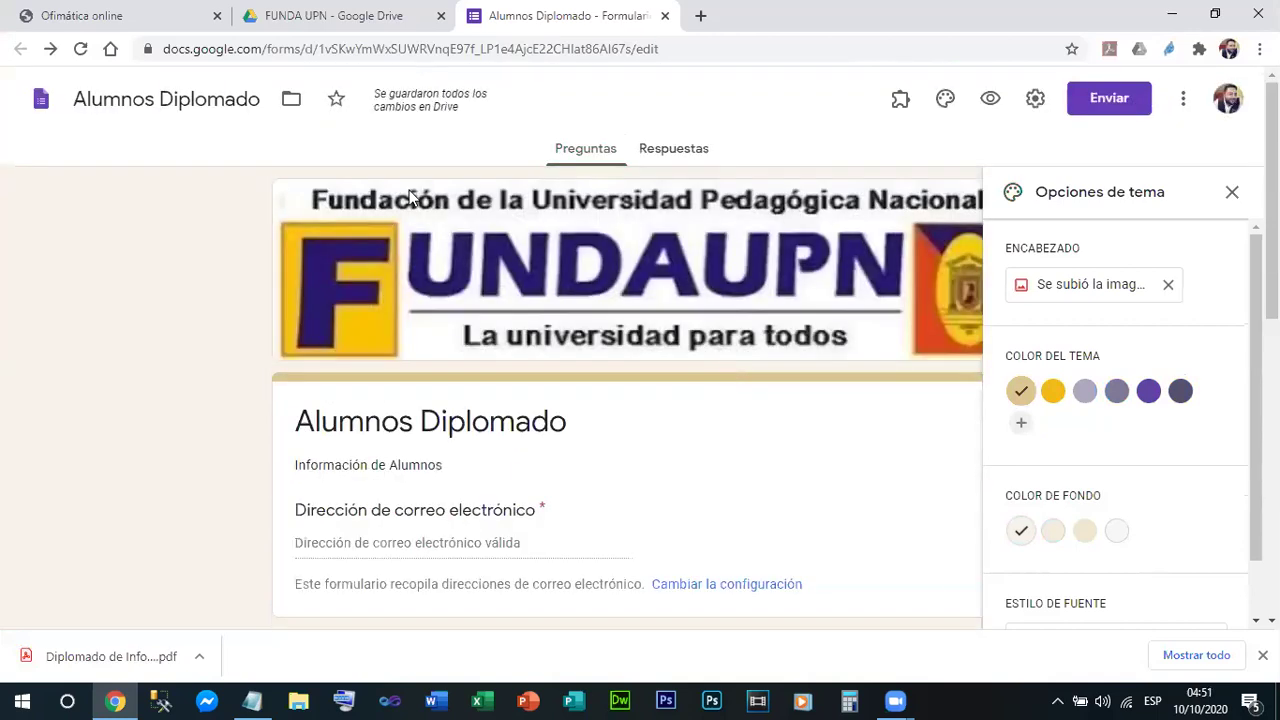
{"action": "scroll", "coordinate": [651, 356], "scroll_direction": "down", "scroll_amount": 2}
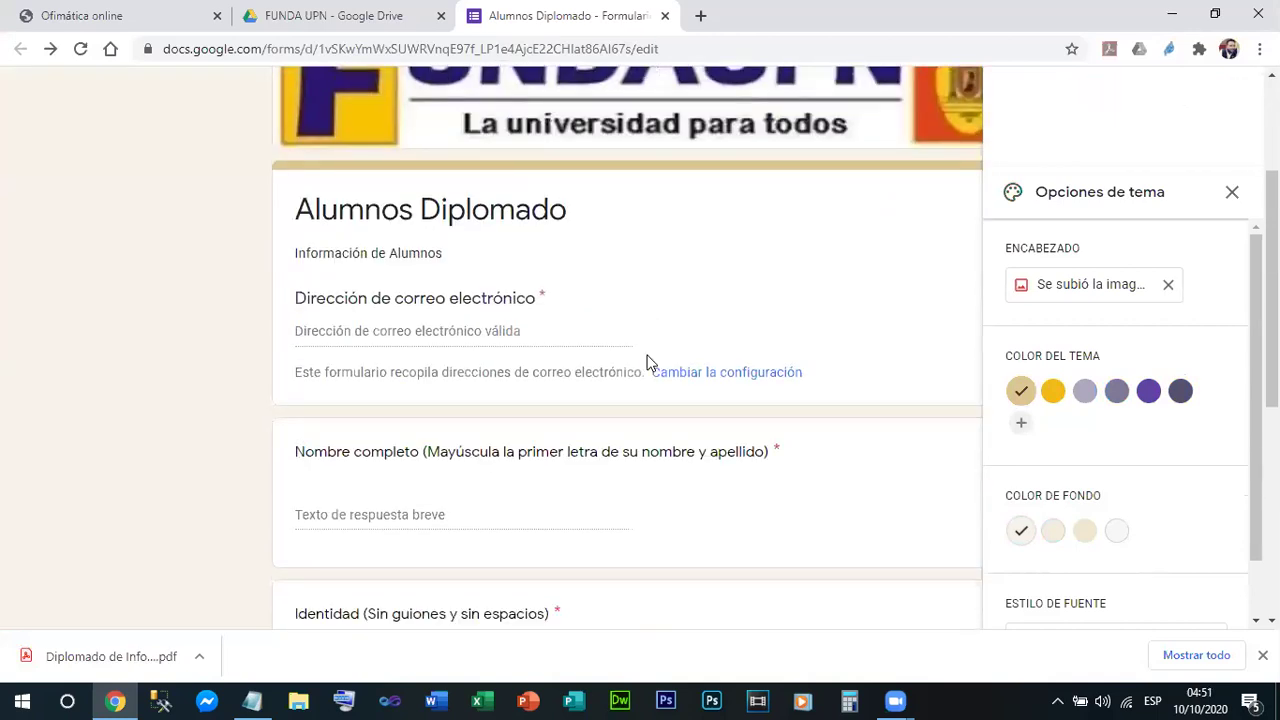
{"action": "scroll", "coordinate": [647, 362], "scroll_direction": "down", "scroll_amount": 5}
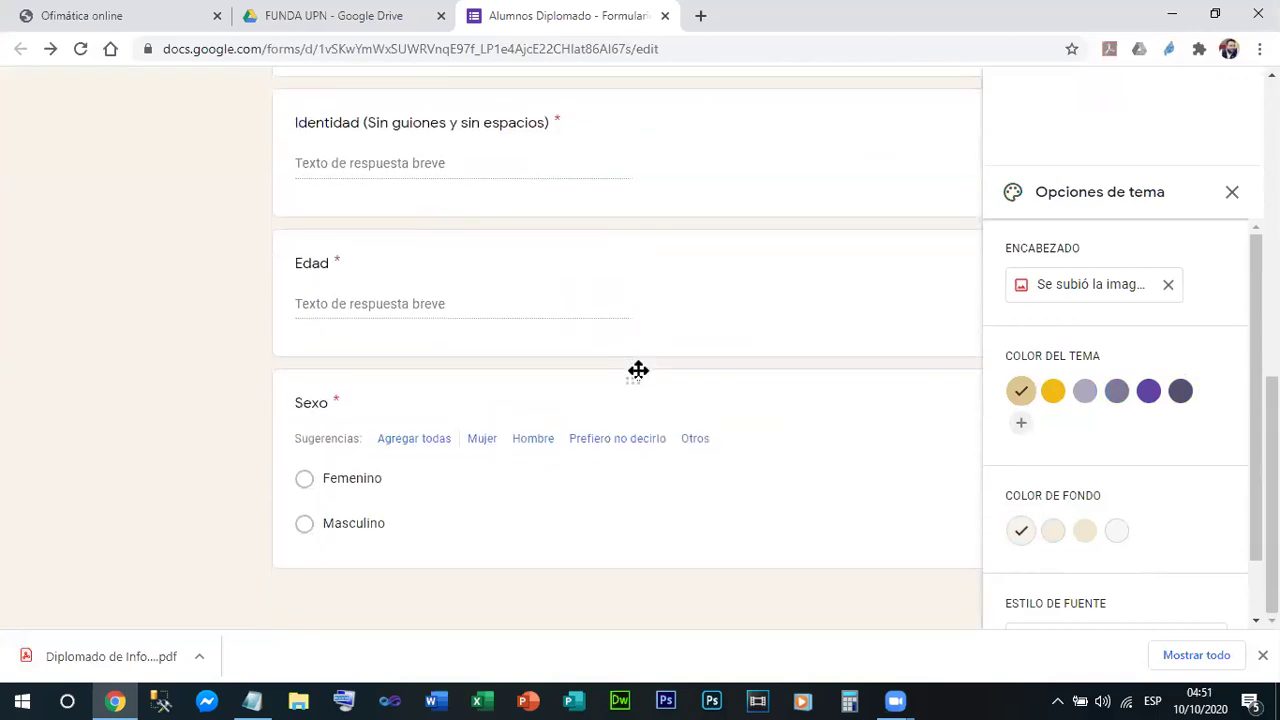
{"action": "scroll", "coordinate": [645, 365], "scroll_direction": "up", "scroll_amount": 7}
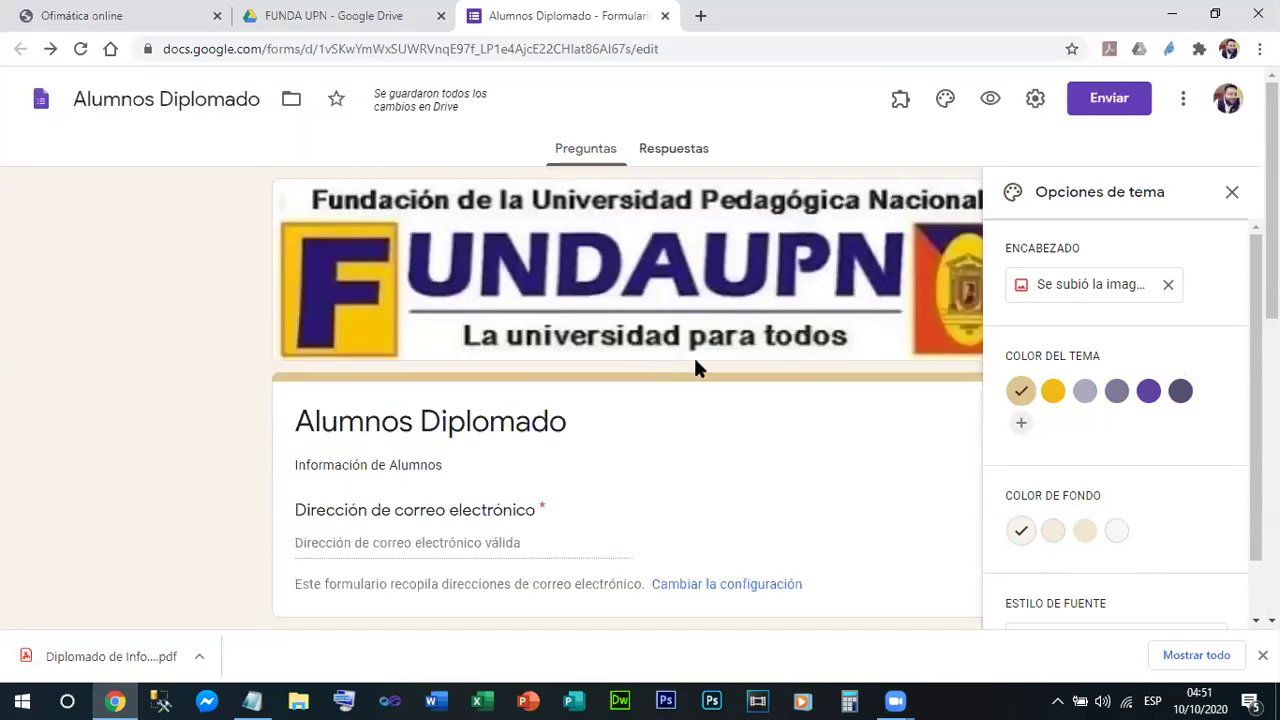
{"action": "left_click", "coordinate": [1036, 99]}
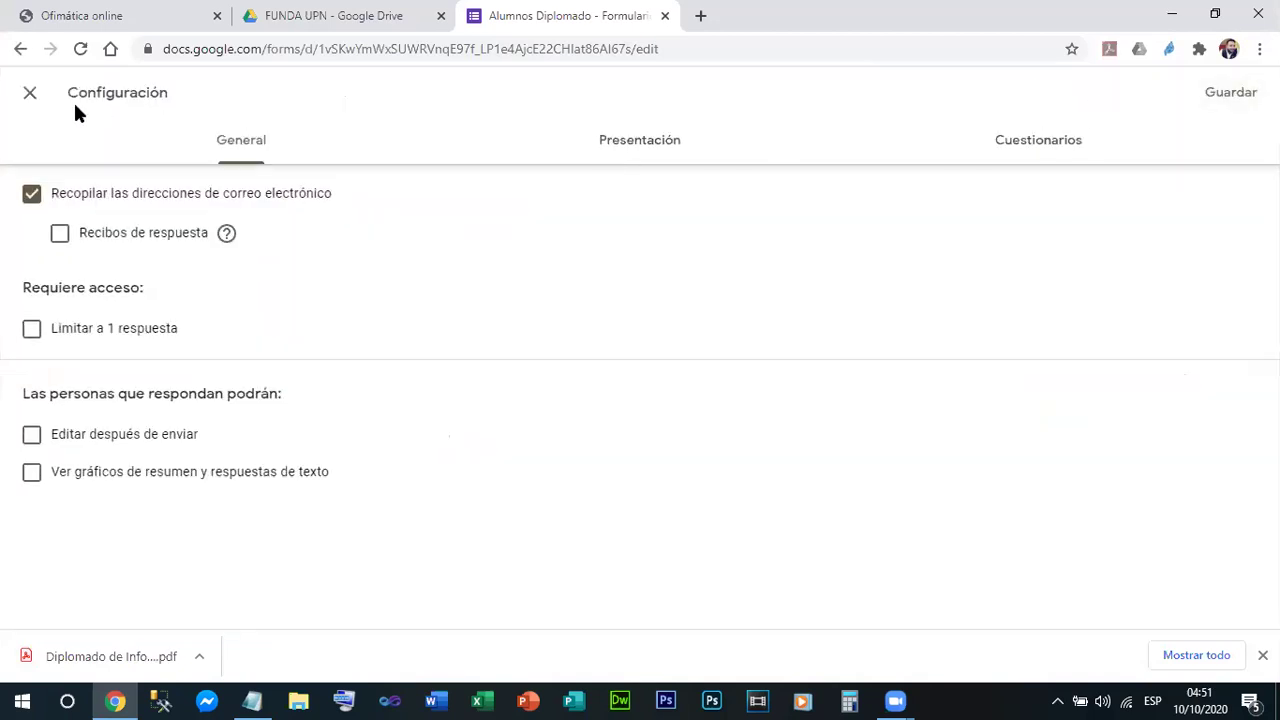
{"action": "left_click", "coordinate": [29, 92]}
{"action": "scroll", "coordinate": [703, 397], "scroll_direction": "down", "scroll_amount": 4}
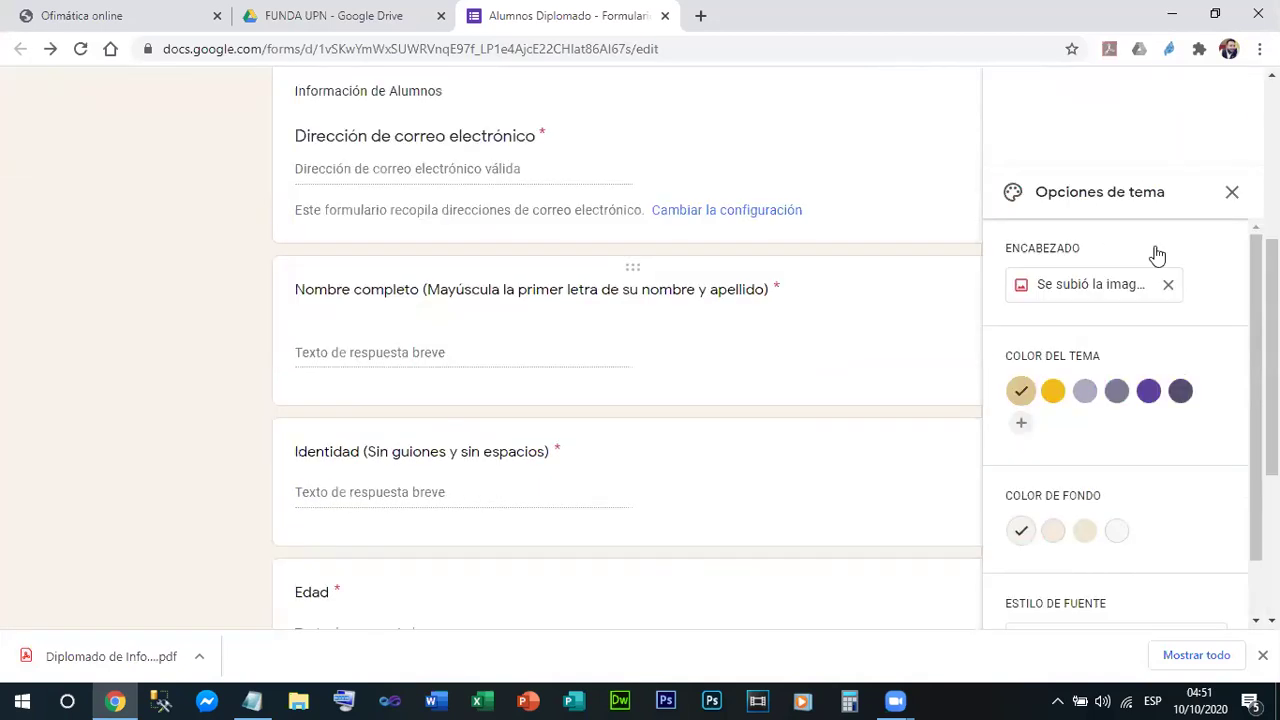
{"action": "scroll", "coordinate": [1157, 255], "scroll_direction": "up", "scroll_amount": 4}
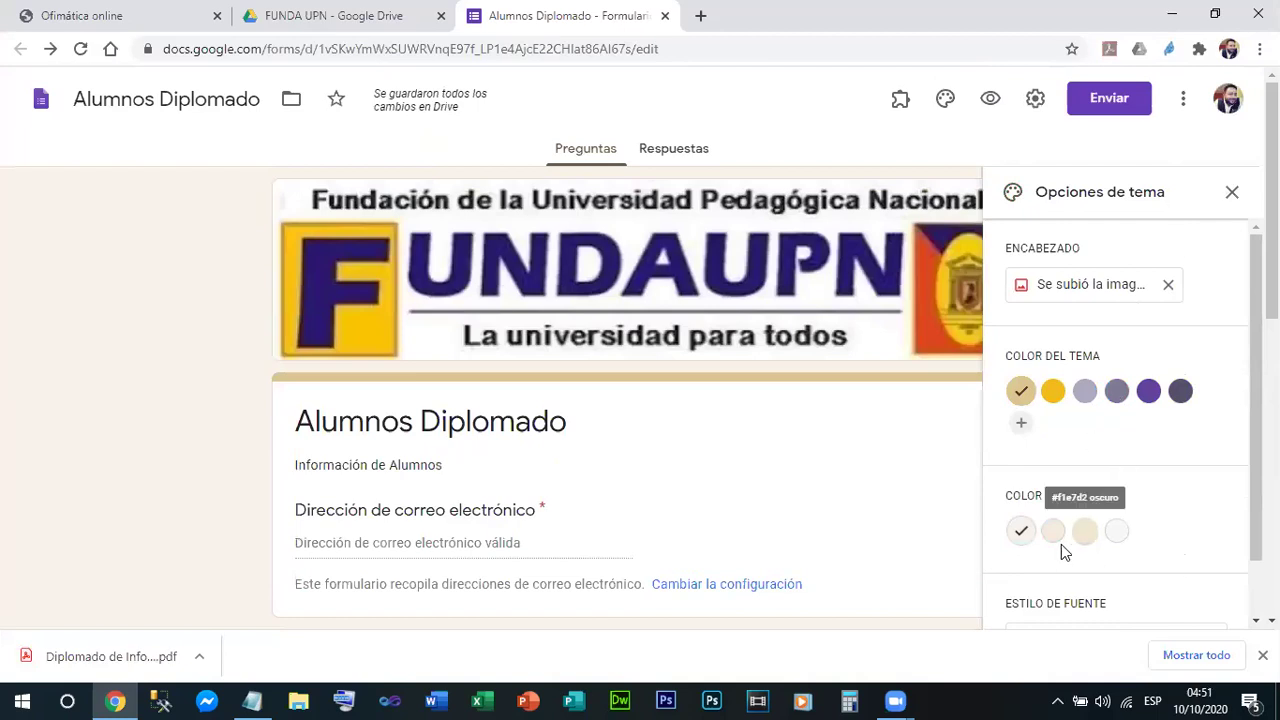
Step: Try other background colors for the form and return to the first shade
{"action": "left_click", "coordinate": [1058, 538]}
{"action": "left_click", "coordinate": [1174, 543]}
{"action": "left_click", "coordinate": [1121, 535]}
{"action": "left_click", "coordinate": [1022, 532]}
Step: Set the form's font style to Decorativo after trying Juguetón, and close the theme options
{"action": "scroll", "coordinate": [1110, 550], "scroll_direction": "down", "scroll_amount": 1}
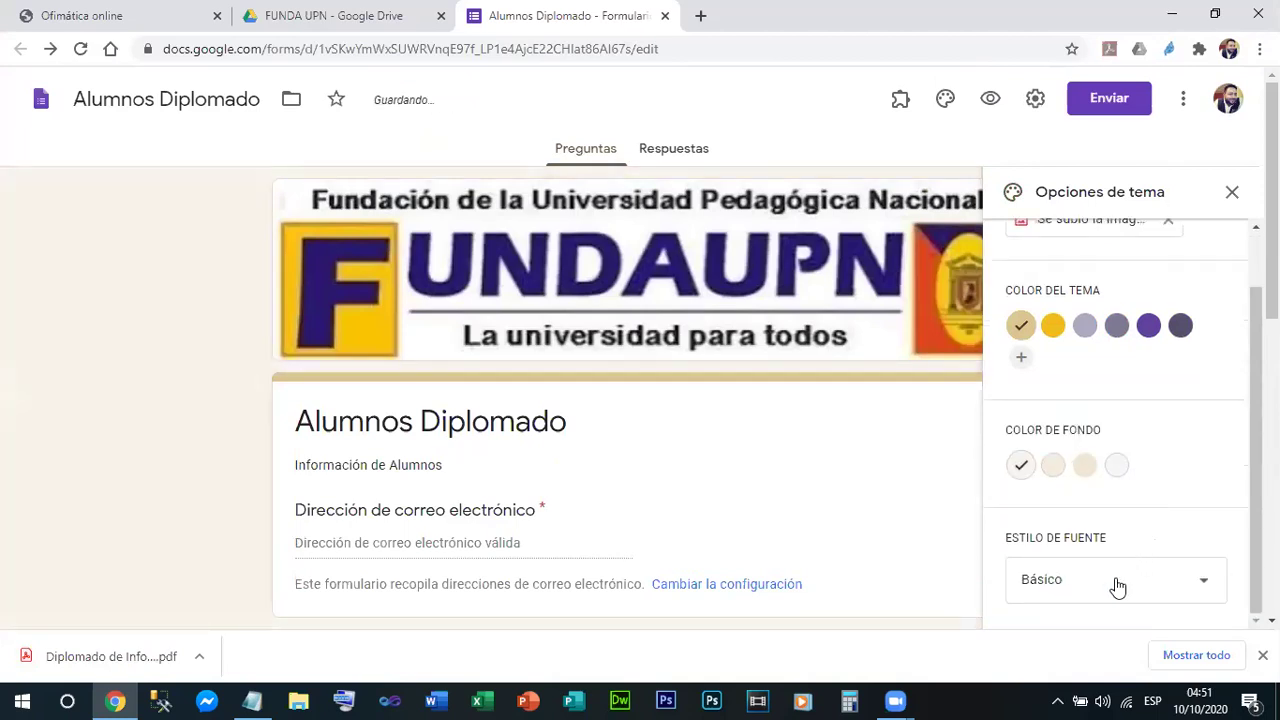
{"action": "left_click", "coordinate": [1118, 587]}
{"action": "left_click", "coordinate": [1056, 600]}
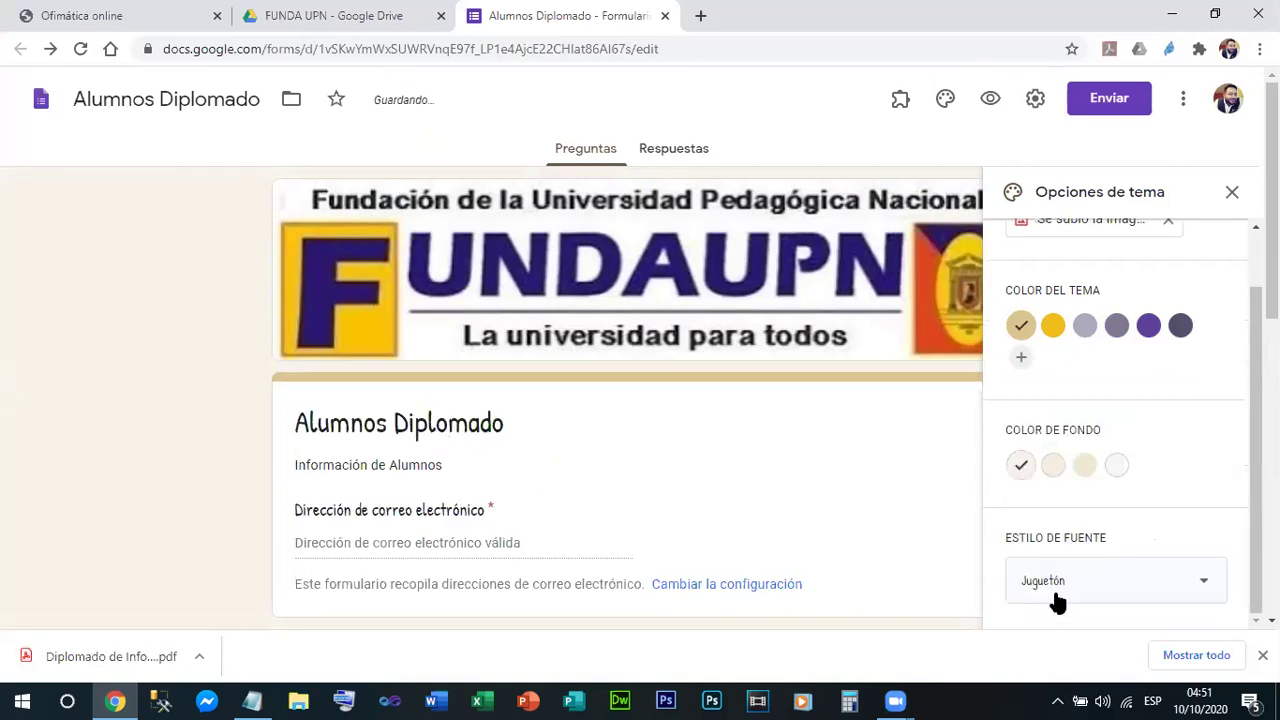
{"action": "left_click", "coordinate": [1086, 590]}
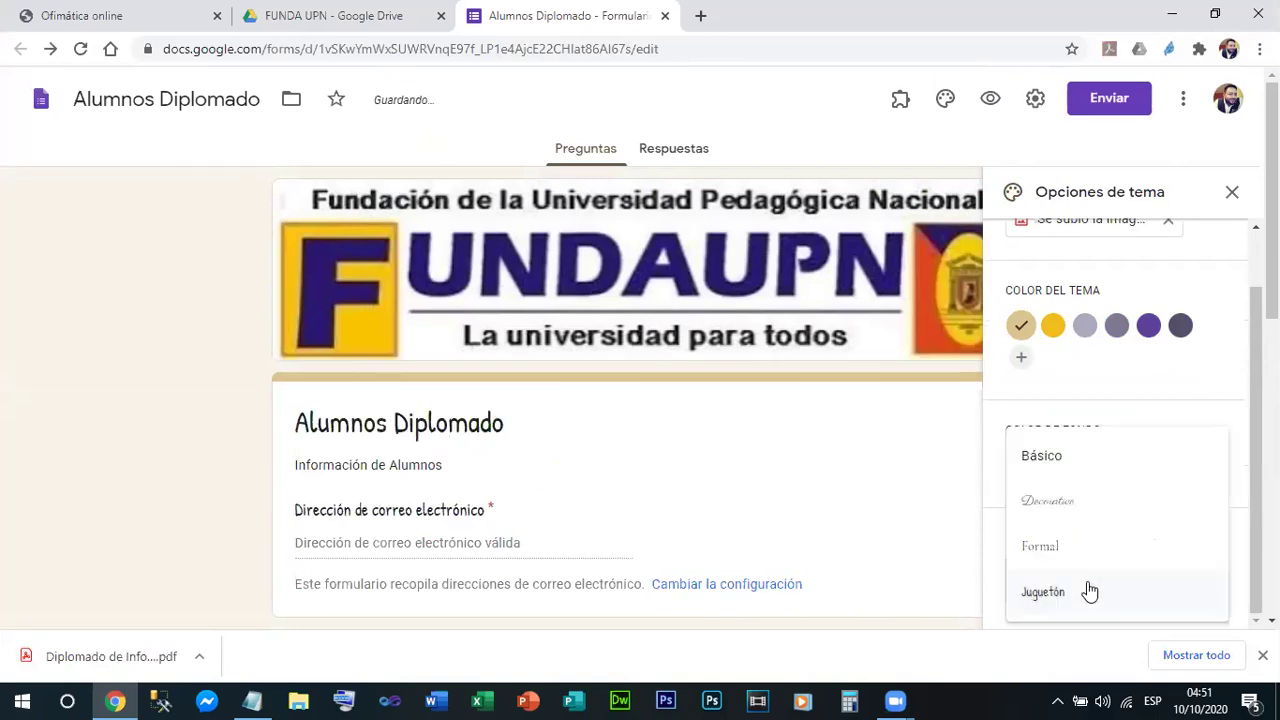
{"action": "left_click", "coordinate": [1072, 513]}
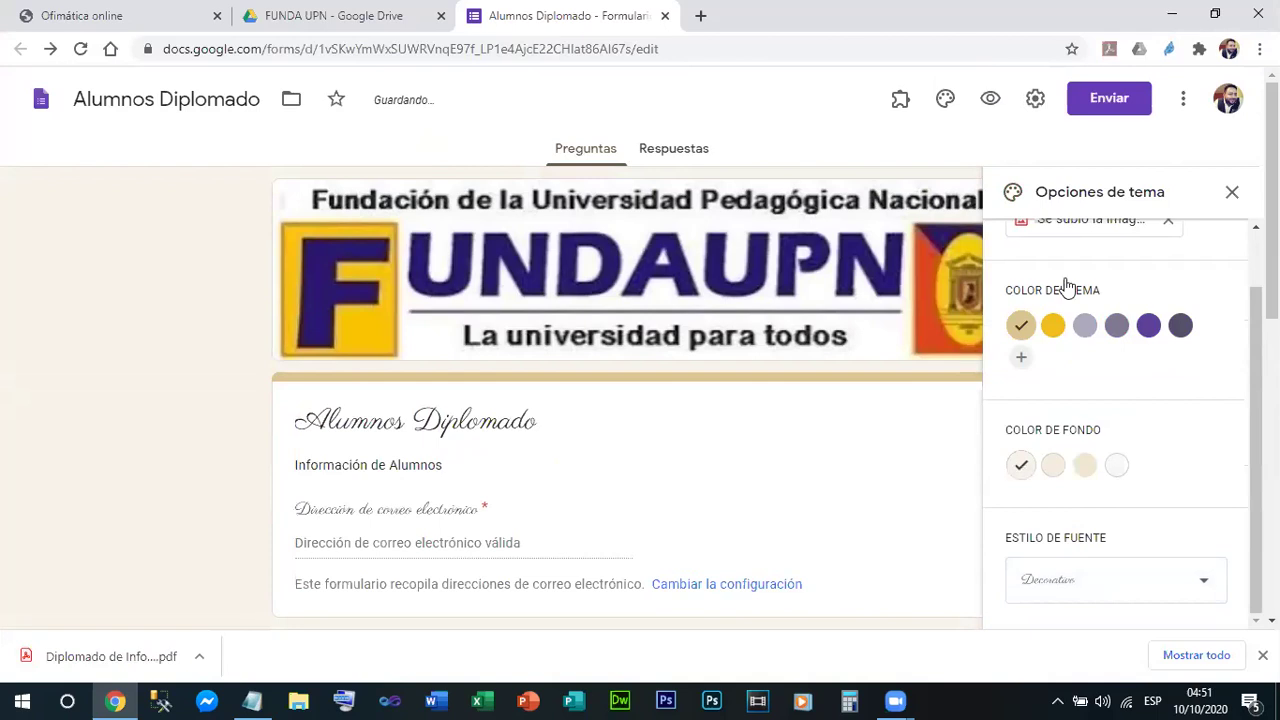
{"action": "left_click", "coordinate": [1232, 192]}
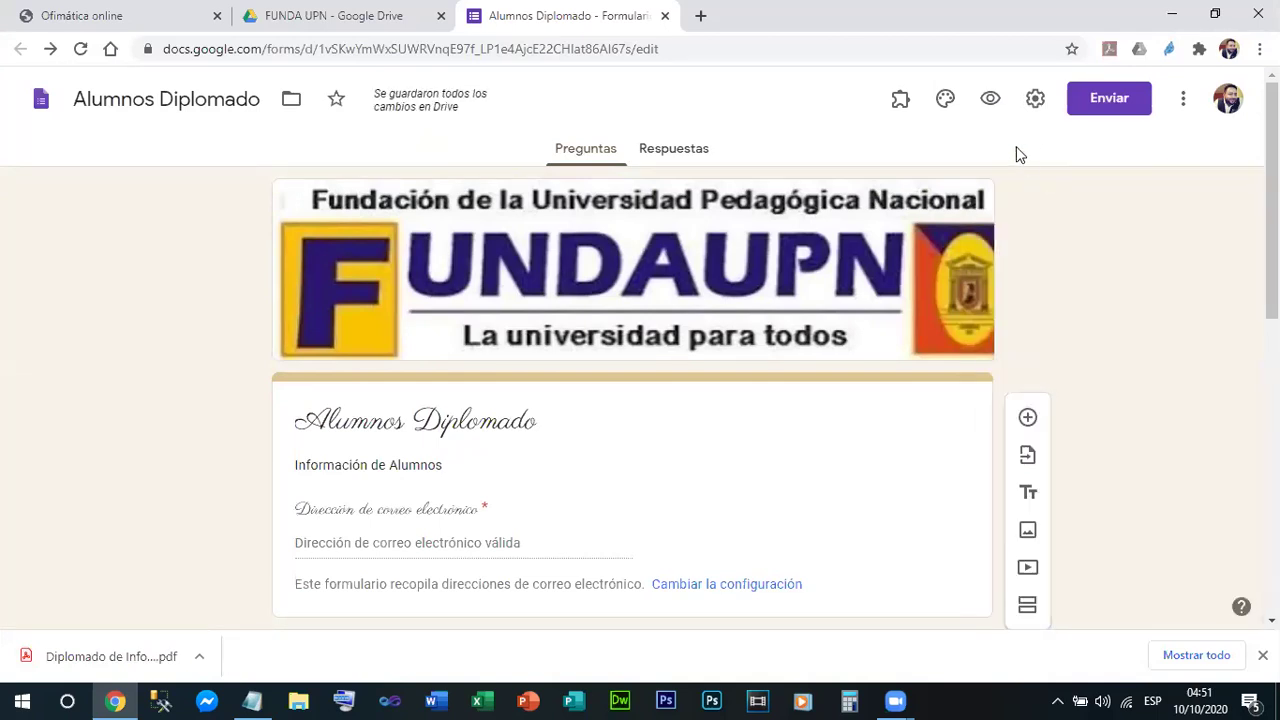
Step: Examine the options for sending the form by e-mail and the form's additional commands without changing anything
{"action": "left_click", "coordinate": [1117, 98]}
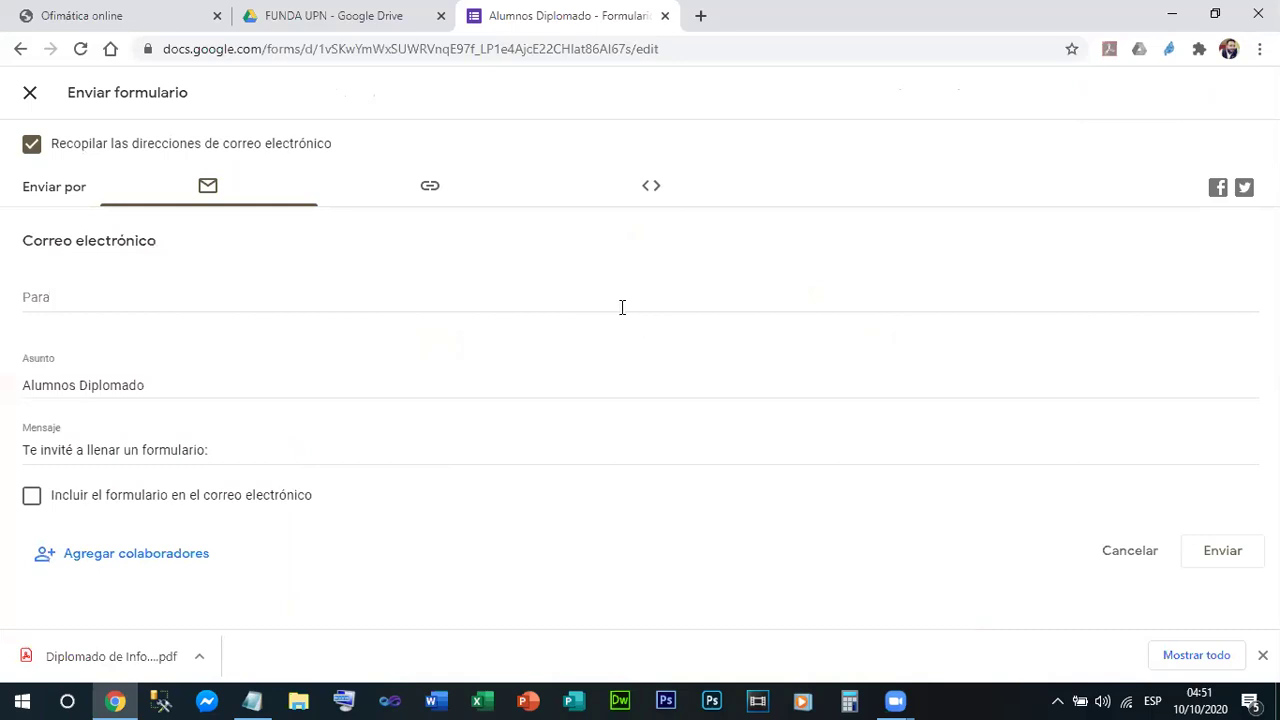
{"action": "left_click", "coordinate": [42, 296]}
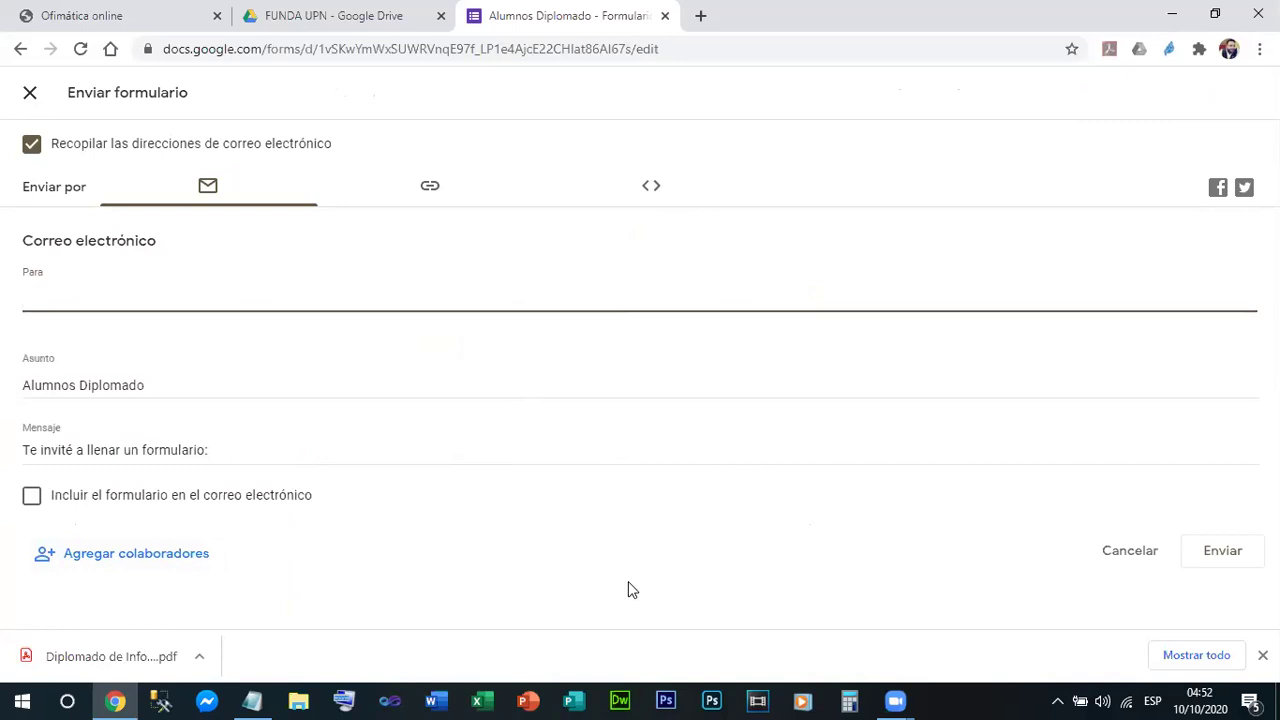
{"action": "left_click", "coordinate": [30, 93]}
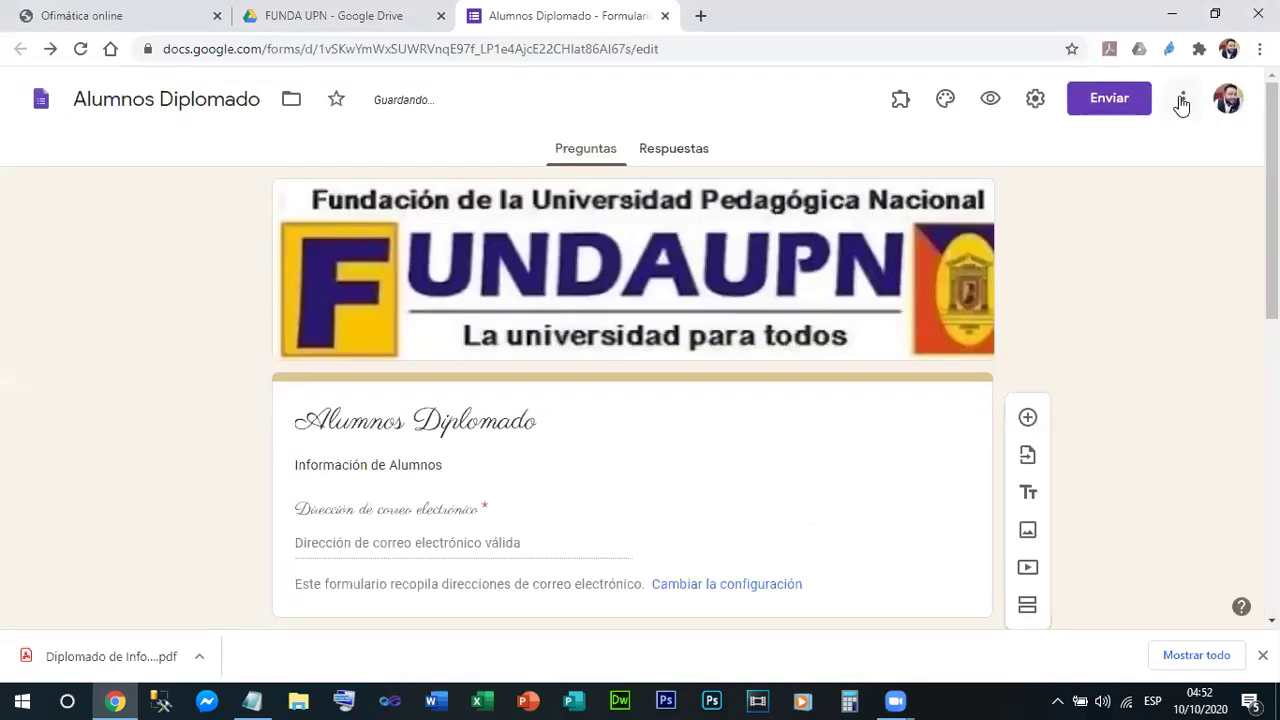
{"action": "left_click", "coordinate": [1182, 100]}
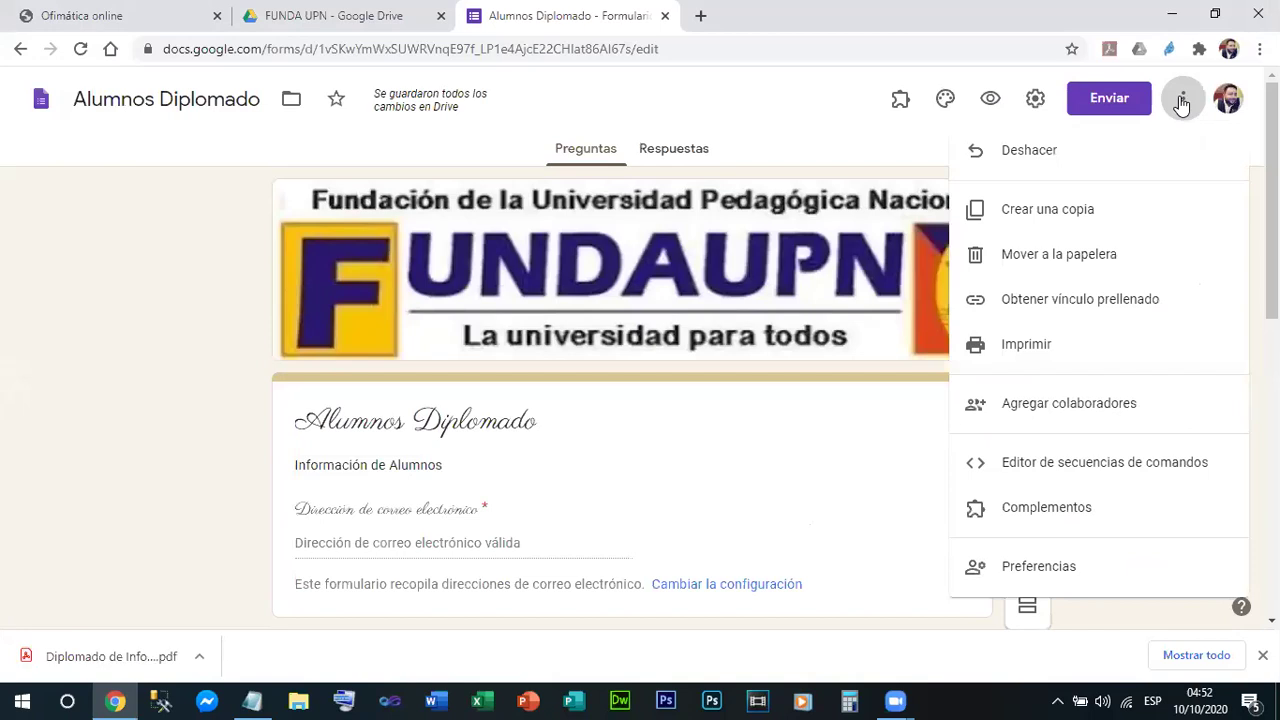
{"action": "left_click", "coordinate": [1128, 104]}
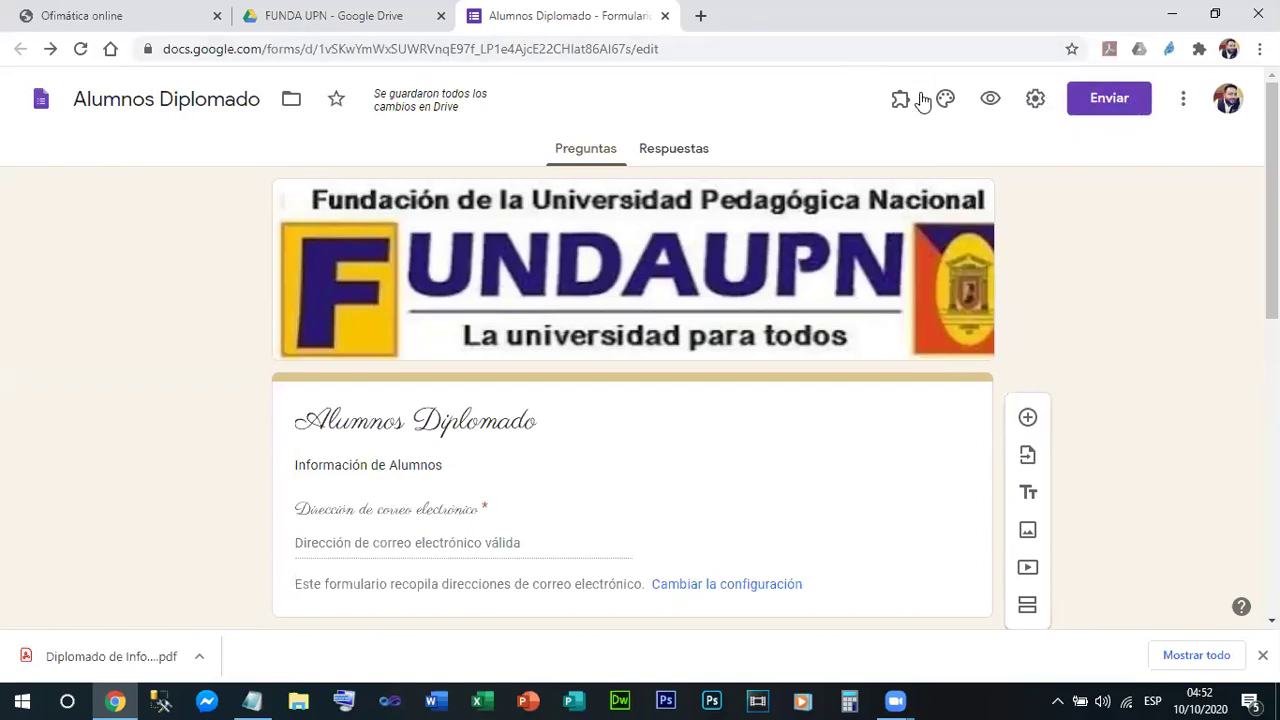
Step: Preview the form as respondents see it, look through all its questions, and close the preview
{"action": "left_click", "coordinate": [991, 101]}
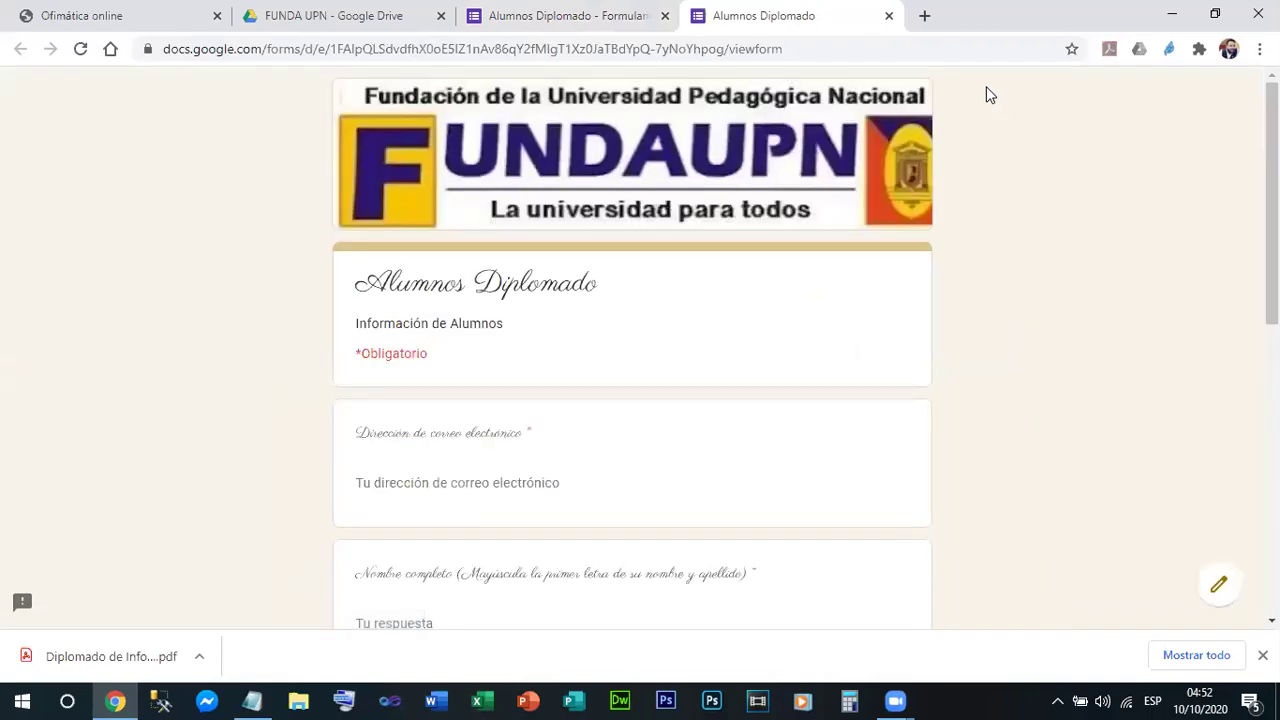
{"action": "scroll", "coordinate": [718, 372], "scroll_direction": "down", "scroll_amount": 7}
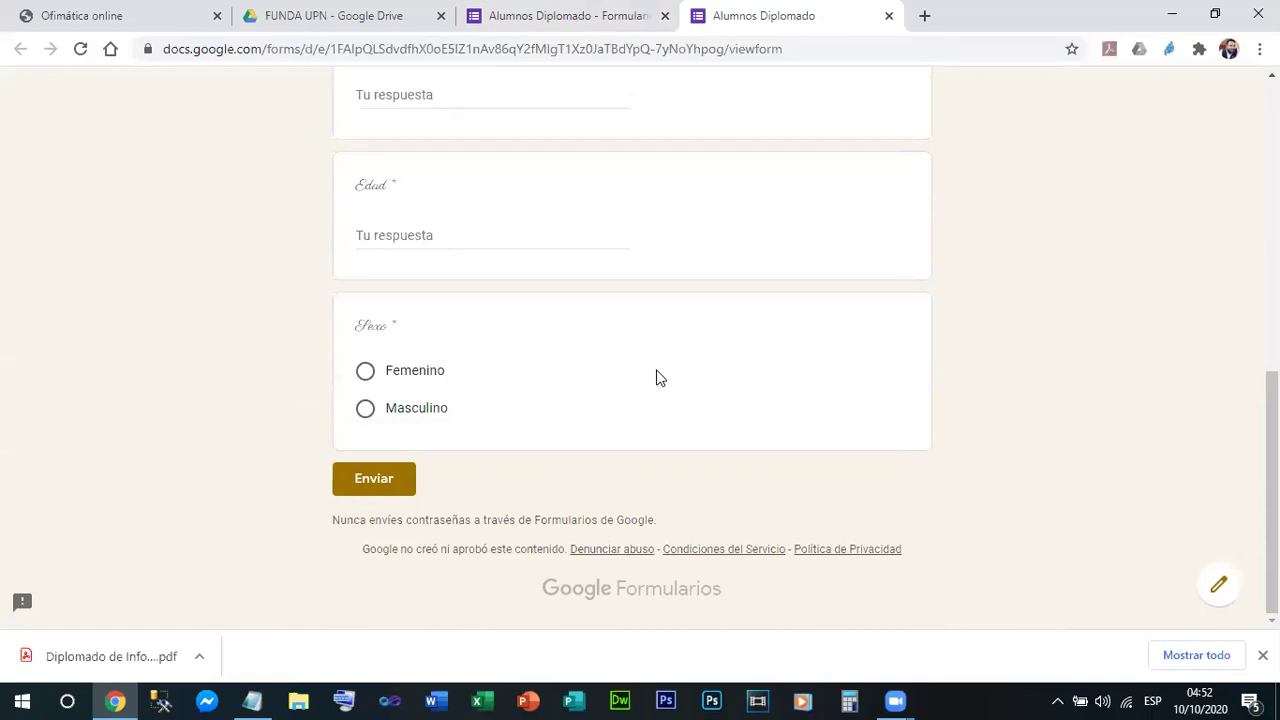
{"action": "scroll", "coordinate": [658, 378], "scroll_direction": "up", "scroll_amount": 7}
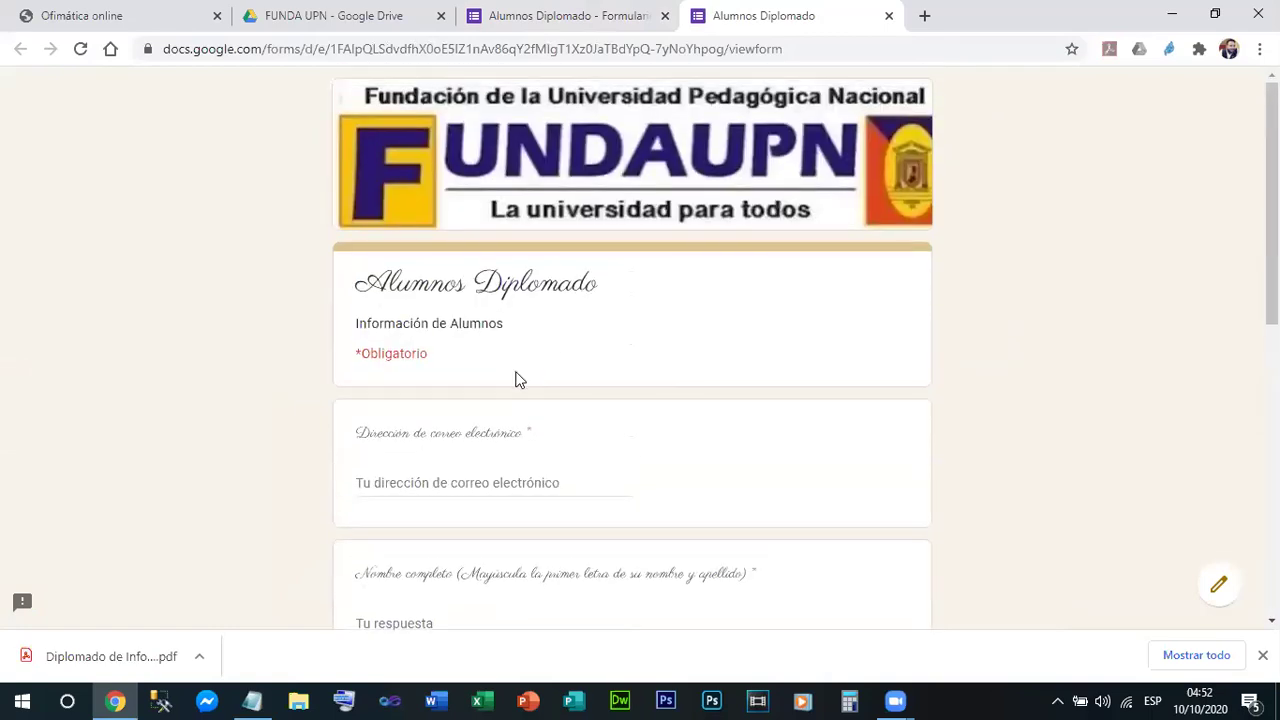
{"action": "scroll", "coordinate": [588, 378], "scroll_direction": "down", "scroll_amount": 3}
{"action": "scroll", "coordinate": [588, 378], "scroll_direction": "up", "scroll_amount": 3}
{"action": "left_click", "coordinate": [887, 16]}
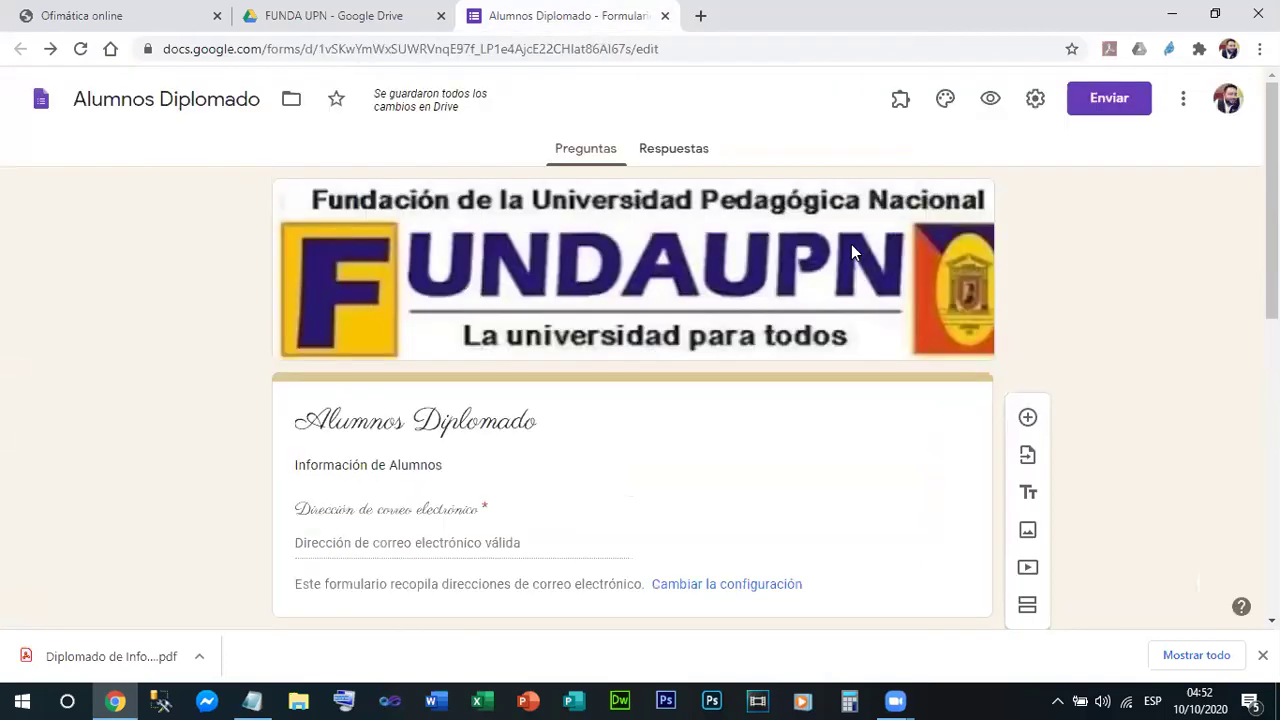
Step: Copy the form's shortened link from the send options and switch to the Zoom window
{"action": "left_click", "coordinate": [1109, 106]}
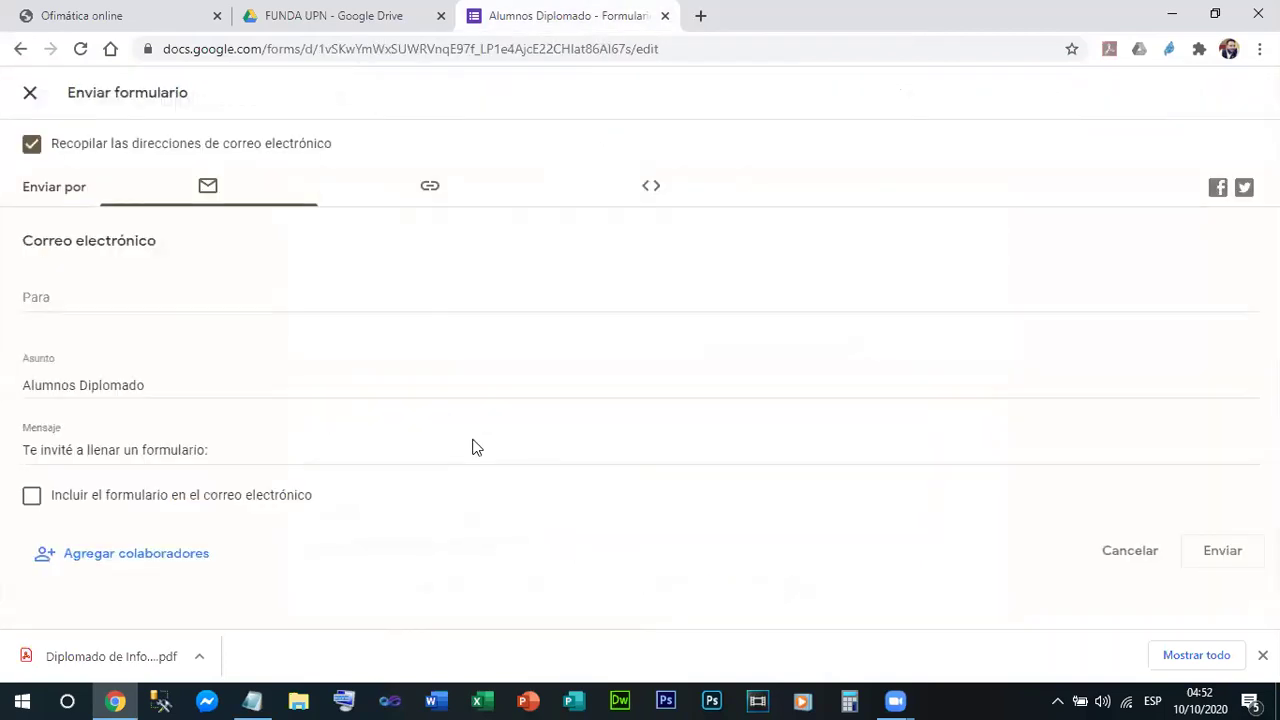
{"action": "left_click", "coordinate": [429, 190]}
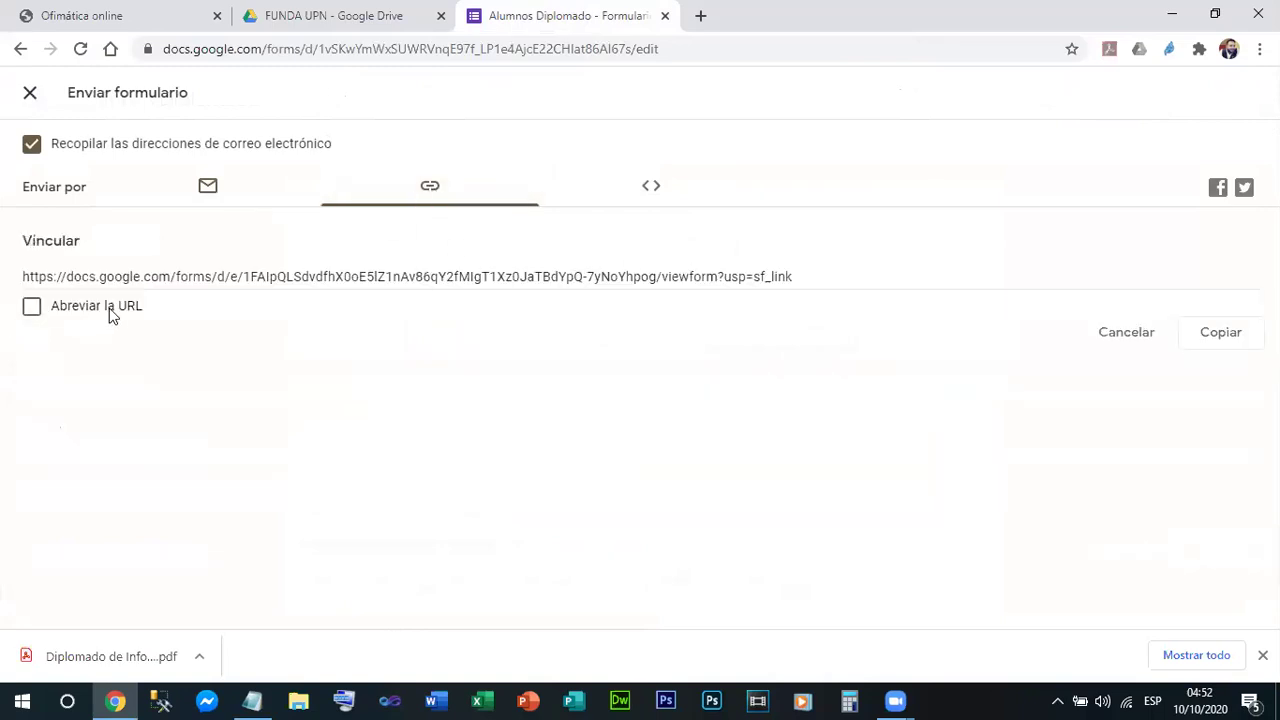
{"action": "left_click", "coordinate": [731, 272]}
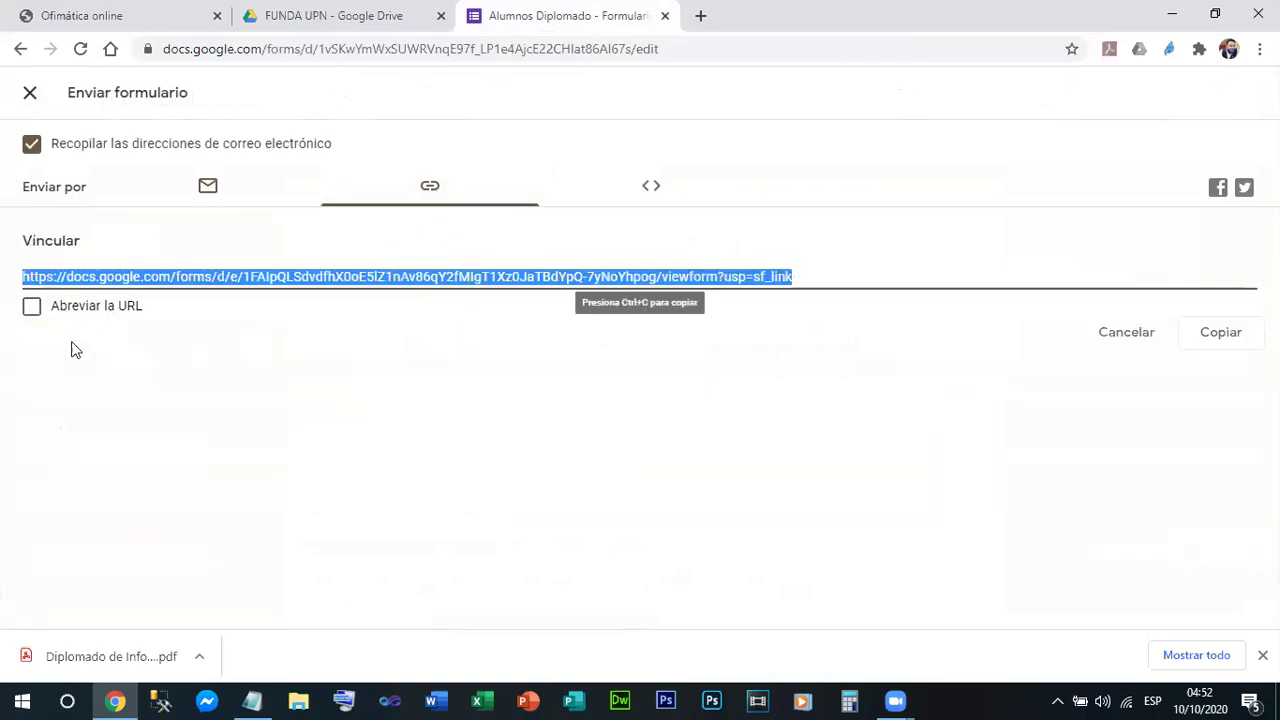
{"action": "left_click", "coordinate": [31, 310]}
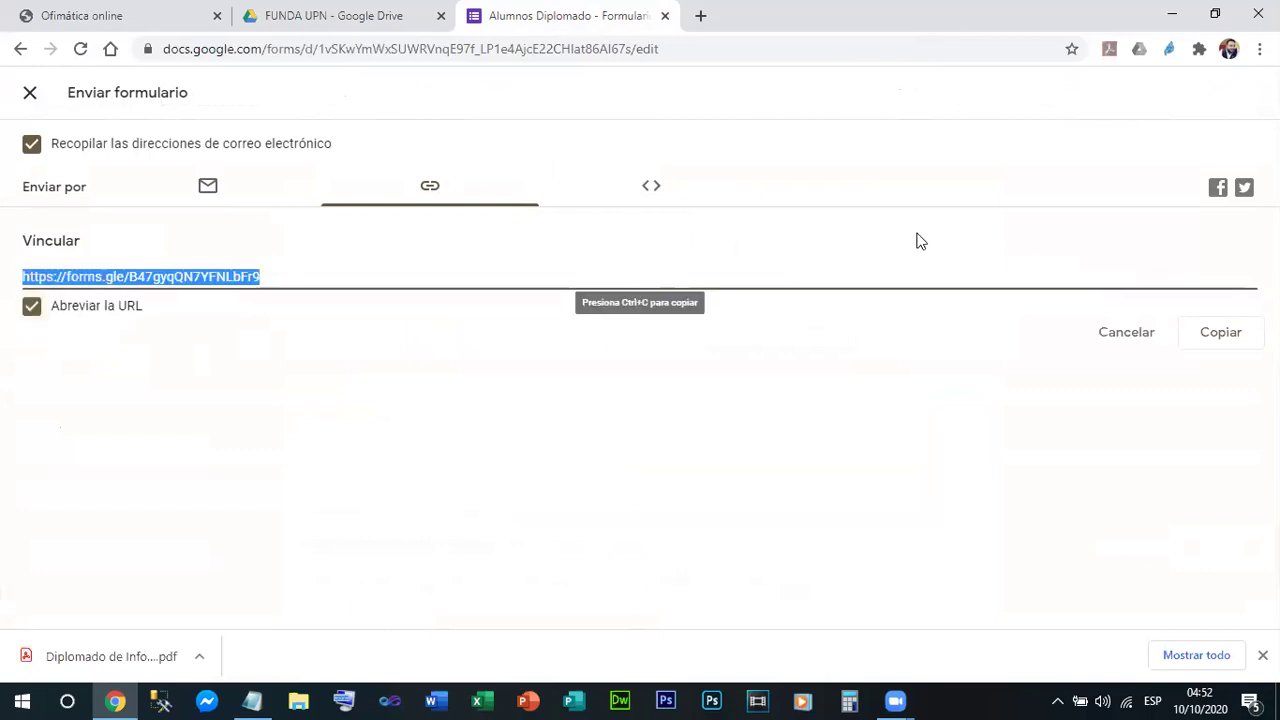
{"action": "left_click", "coordinate": [1208, 338]}
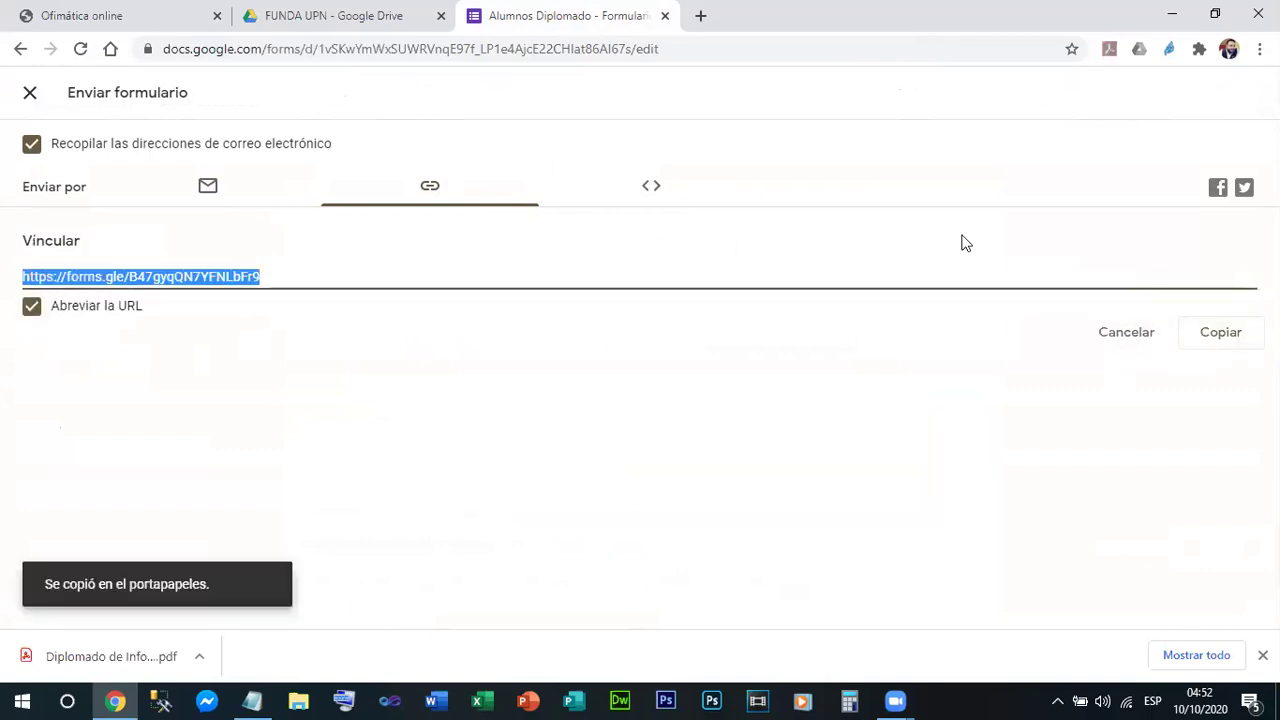
{"action": "left_click", "coordinate": [29, 91]}
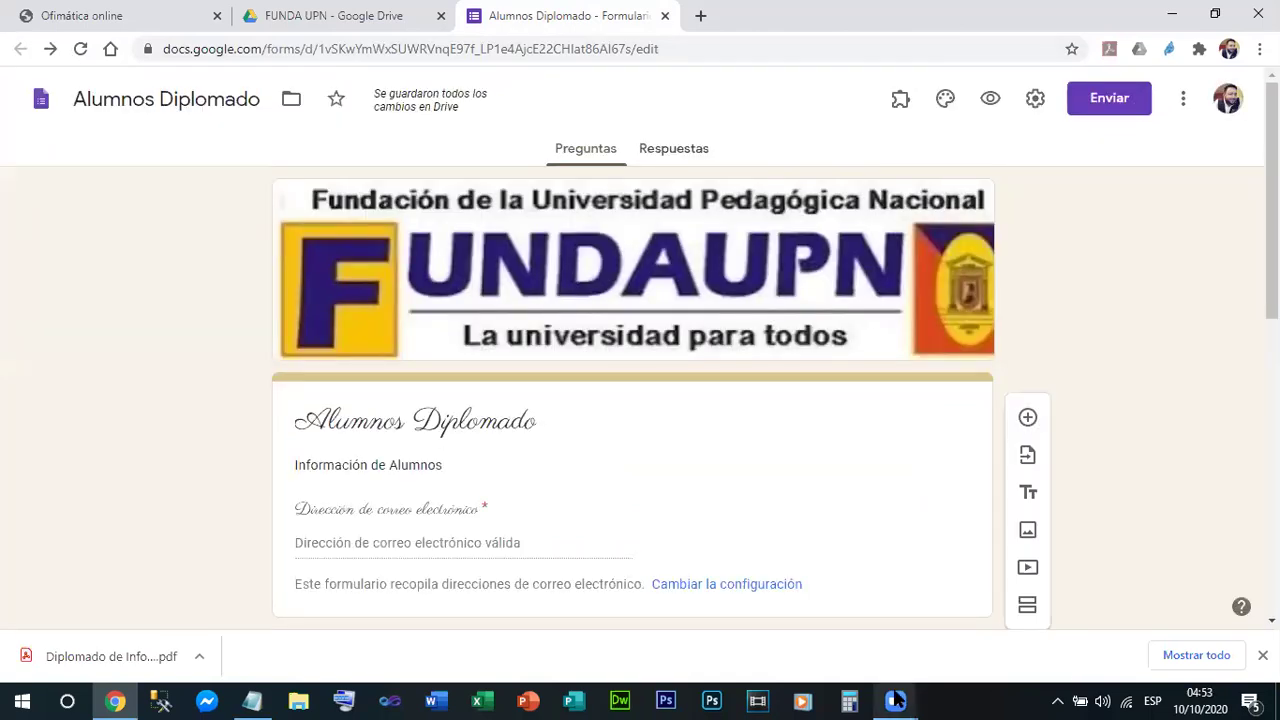
{"action": "left_click", "coordinate": [895, 700]}
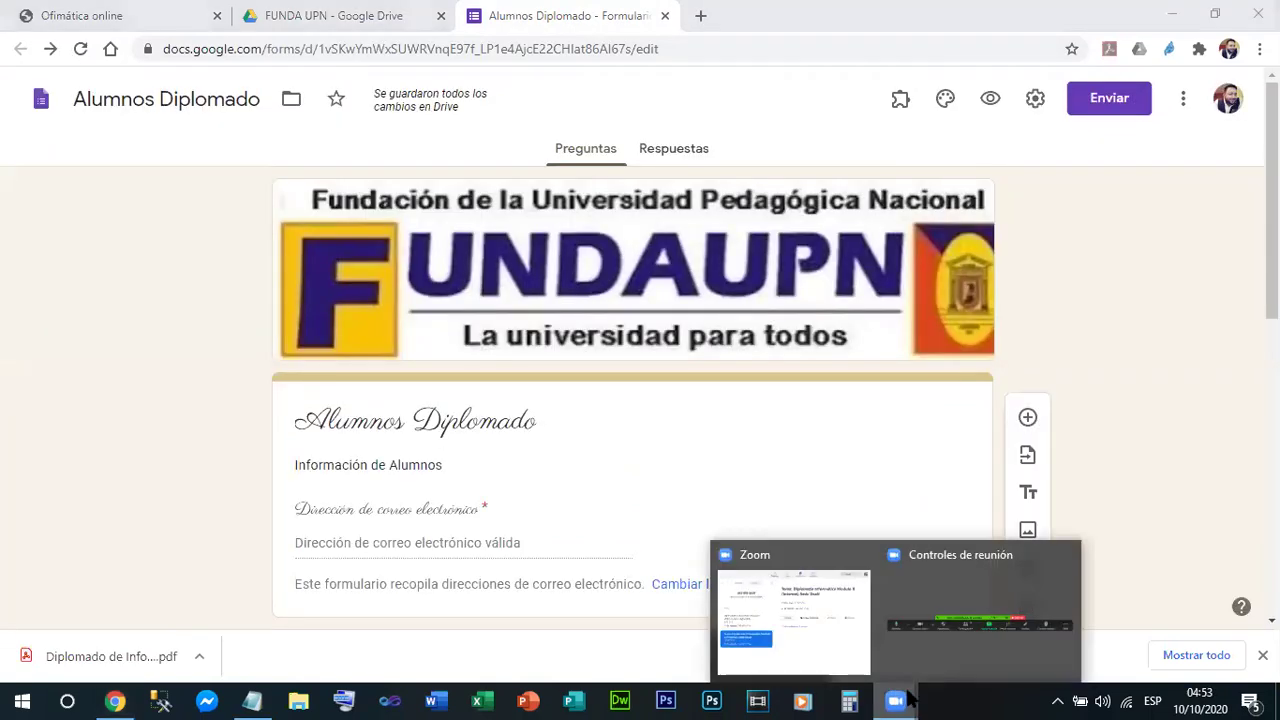
{"action": "left_click", "coordinate": [830, 642]}
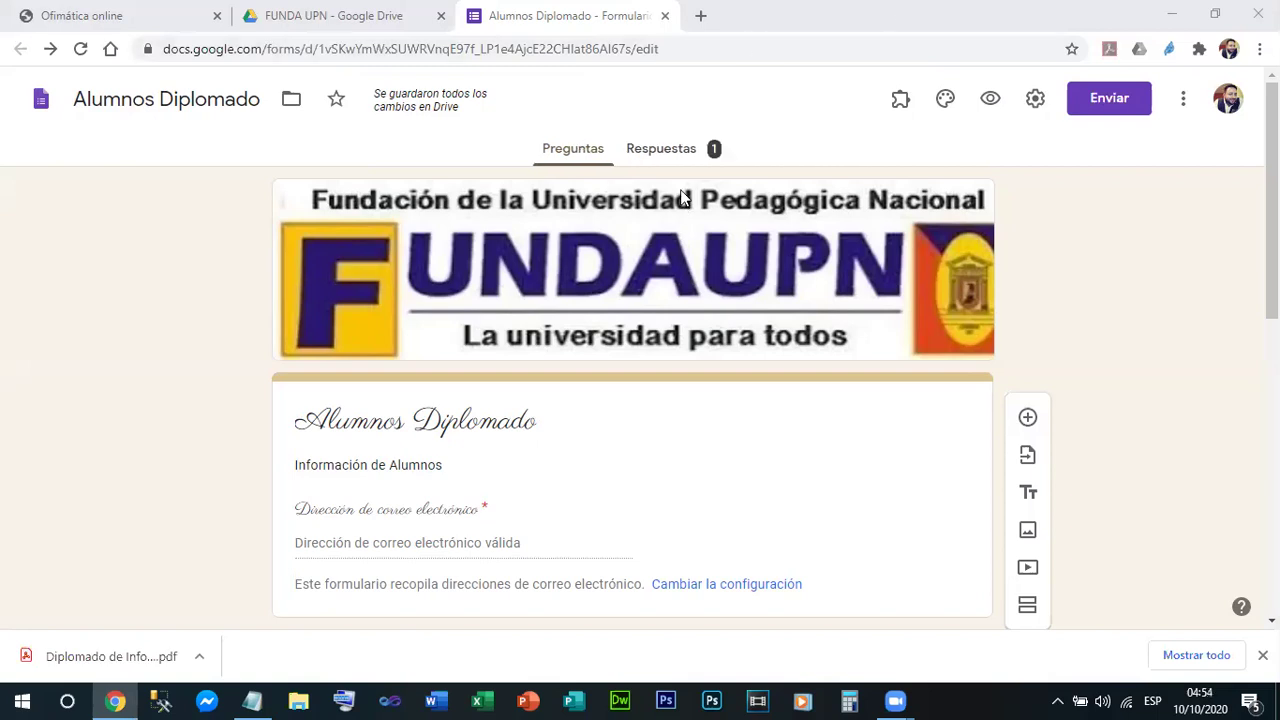
Step: Examine the summary of the form's responses, from respondents' e-mail addresses and full names to identity numbers and ages
{"action": "left_click", "coordinate": [674, 151]}
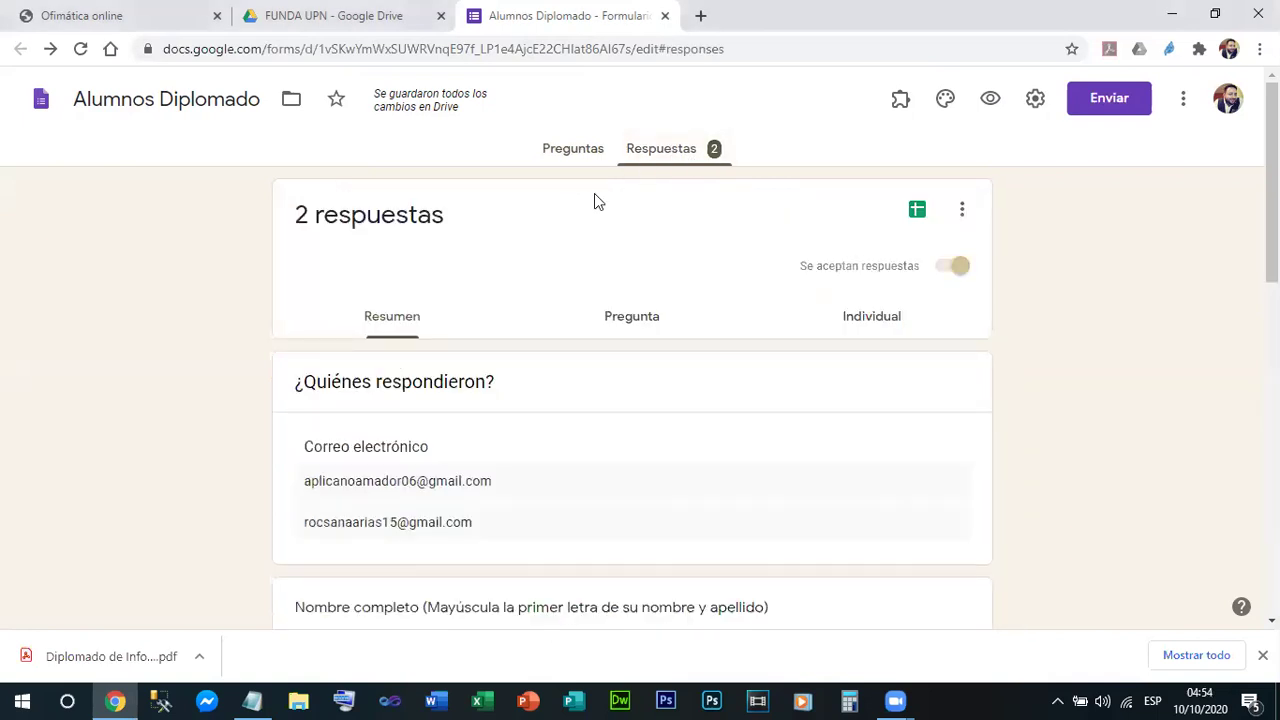
{"action": "scroll", "coordinate": [340, 452], "scroll_direction": "down", "scroll_amount": 1}
{"action": "scroll", "coordinate": [383, 251], "scroll_direction": "down", "scroll_amount": 2}
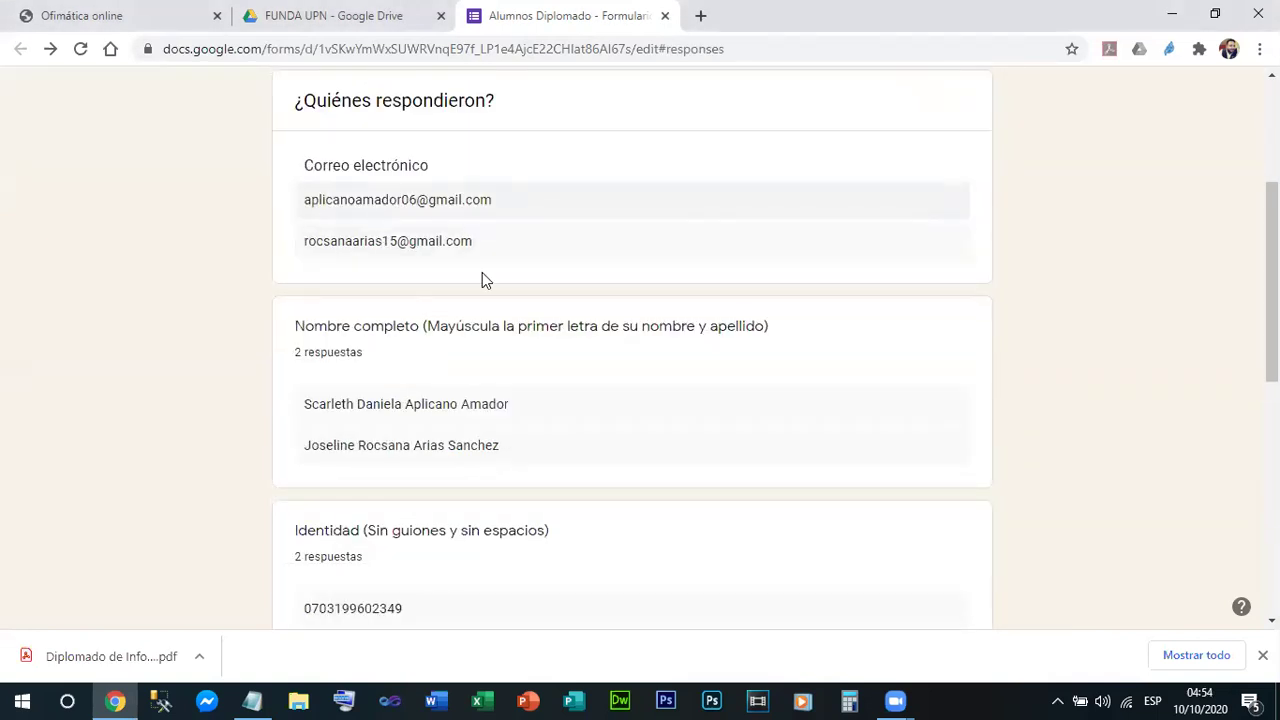
{"action": "scroll", "coordinate": [471, 309], "scroll_direction": "down", "scroll_amount": 2}
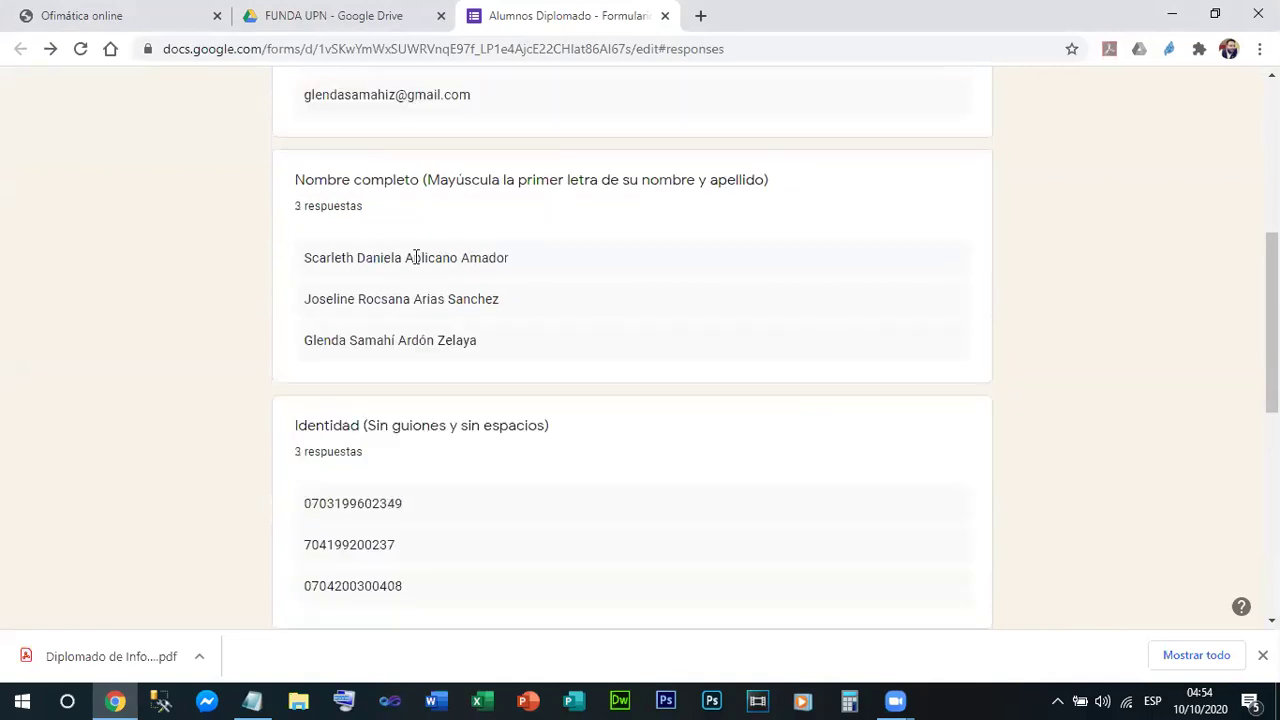
{"action": "scroll", "coordinate": [420, 262], "scroll_direction": "down", "scroll_amount": 2}
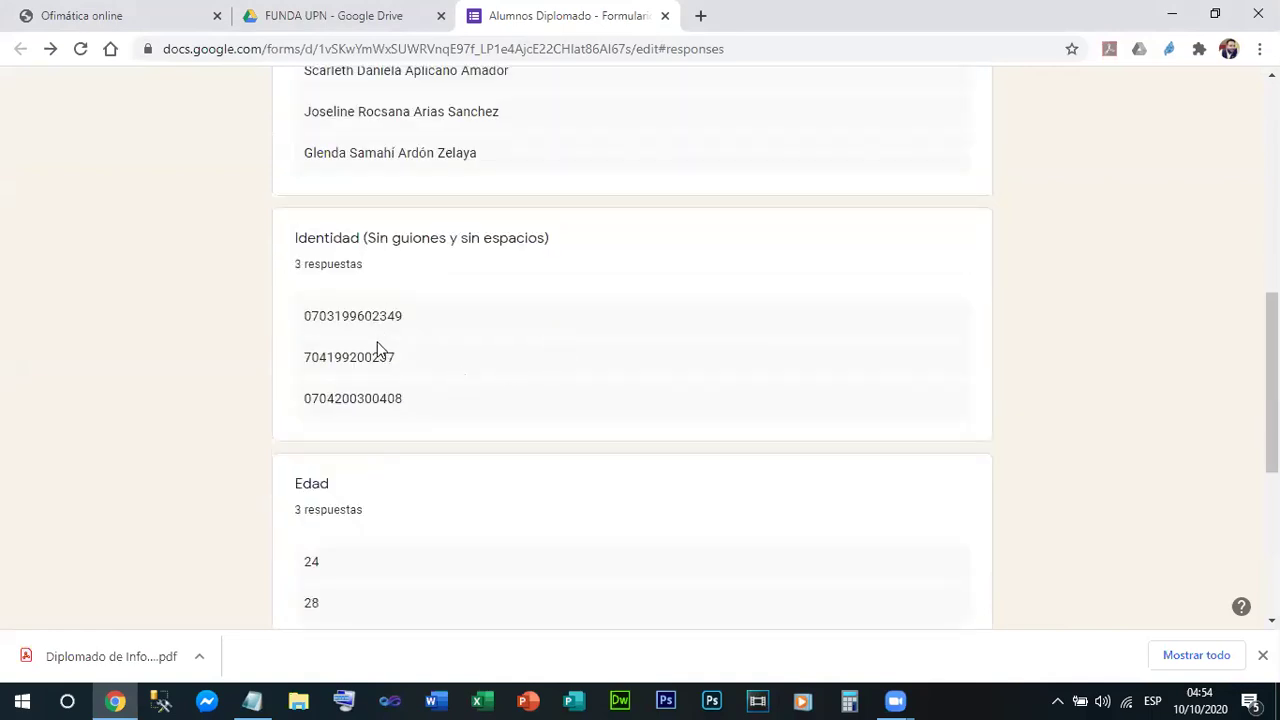
{"action": "scroll", "coordinate": [378, 352], "scroll_direction": "down", "scroll_amount": 2}
{"action": "scroll", "coordinate": [389, 337], "scroll_direction": "up", "scroll_amount": 3}
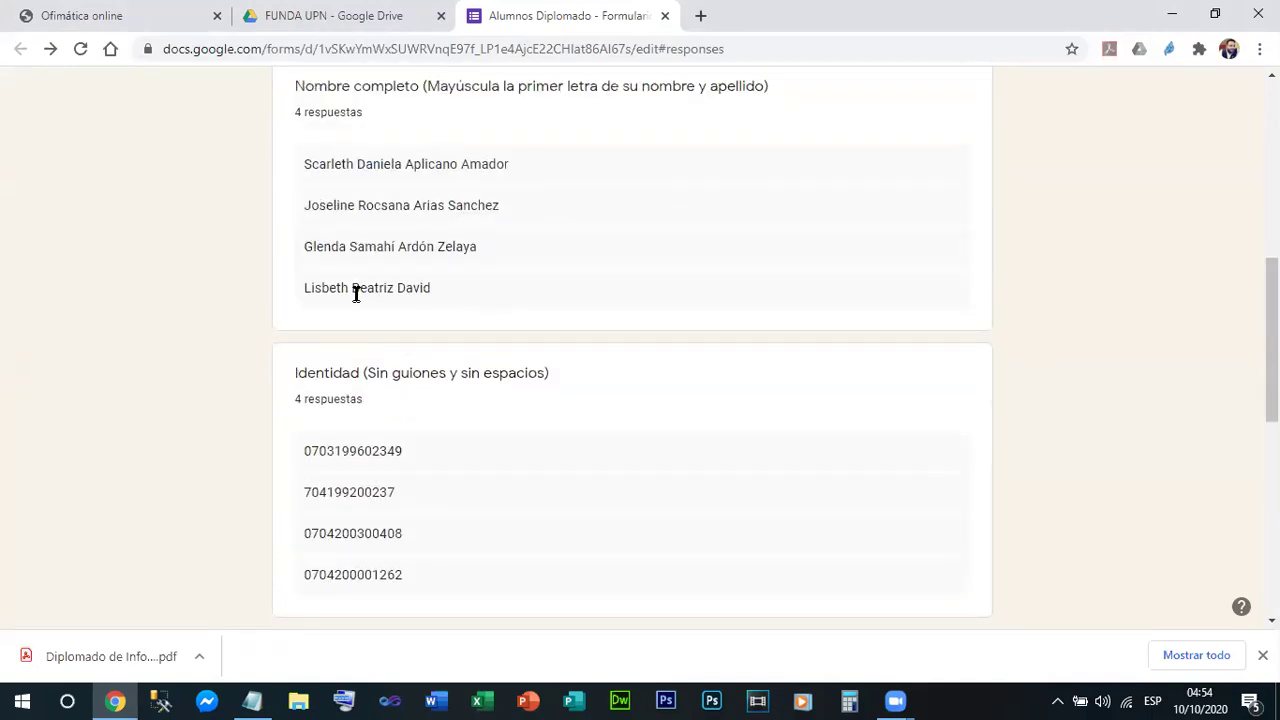
{"action": "scroll", "coordinate": [420, 284], "scroll_direction": "up", "scroll_amount": 1}
{"action": "scroll", "coordinate": [433, 287], "scroll_direction": "up", "scroll_amount": 3}
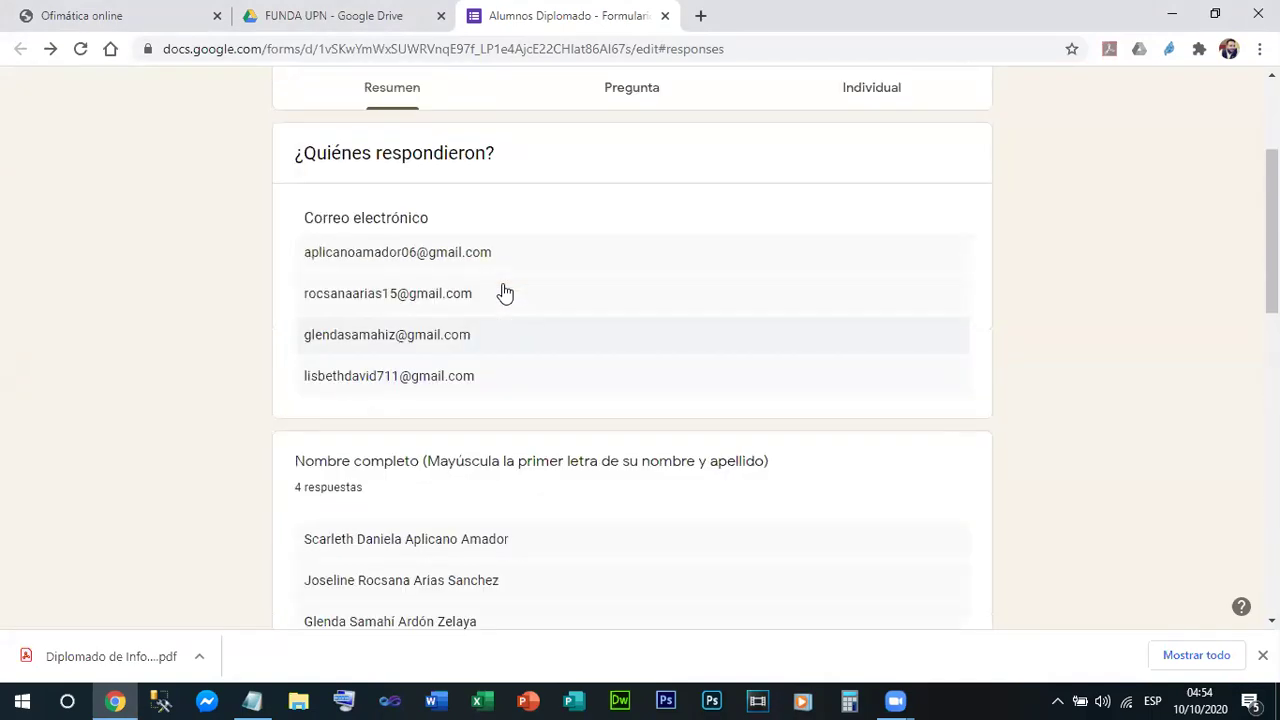
{"action": "scroll", "coordinate": [586, 309], "scroll_direction": "up", "scroll_amount": 3}
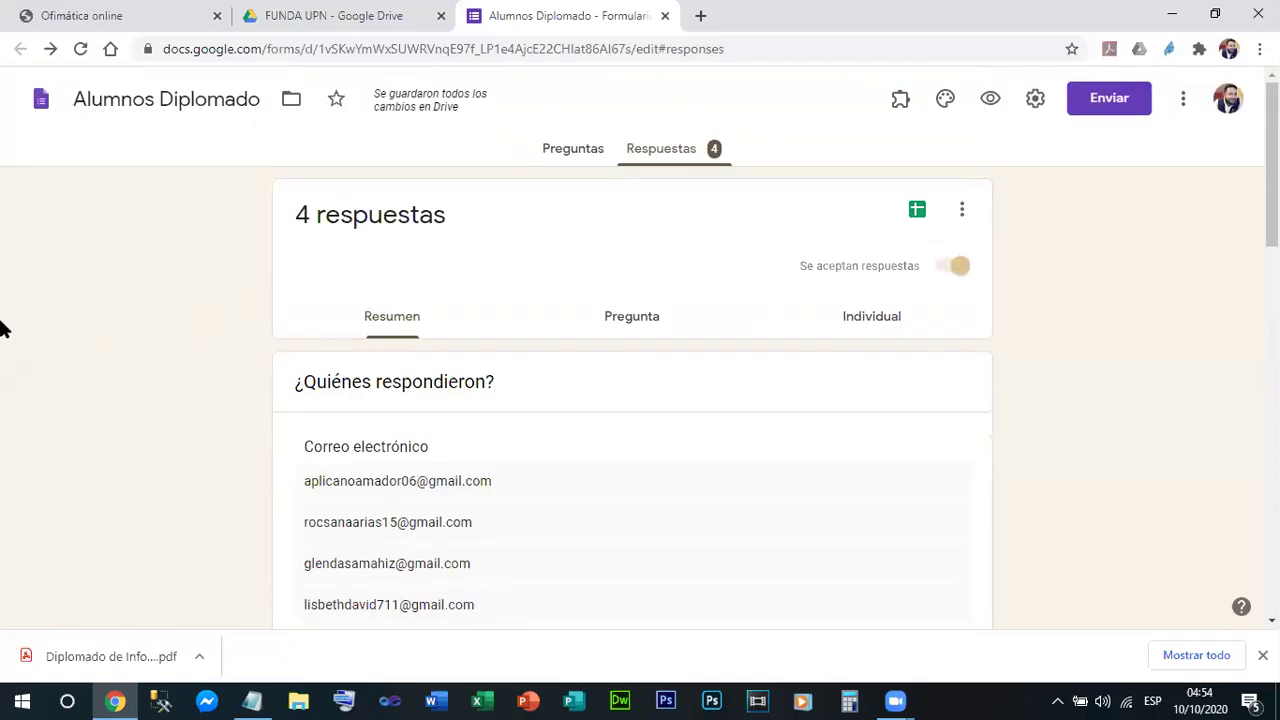
Step: Look over the form's questions again and review the updated response summary down to the Edad question
{"action": "left_click", "coordinate": [582, 160]}
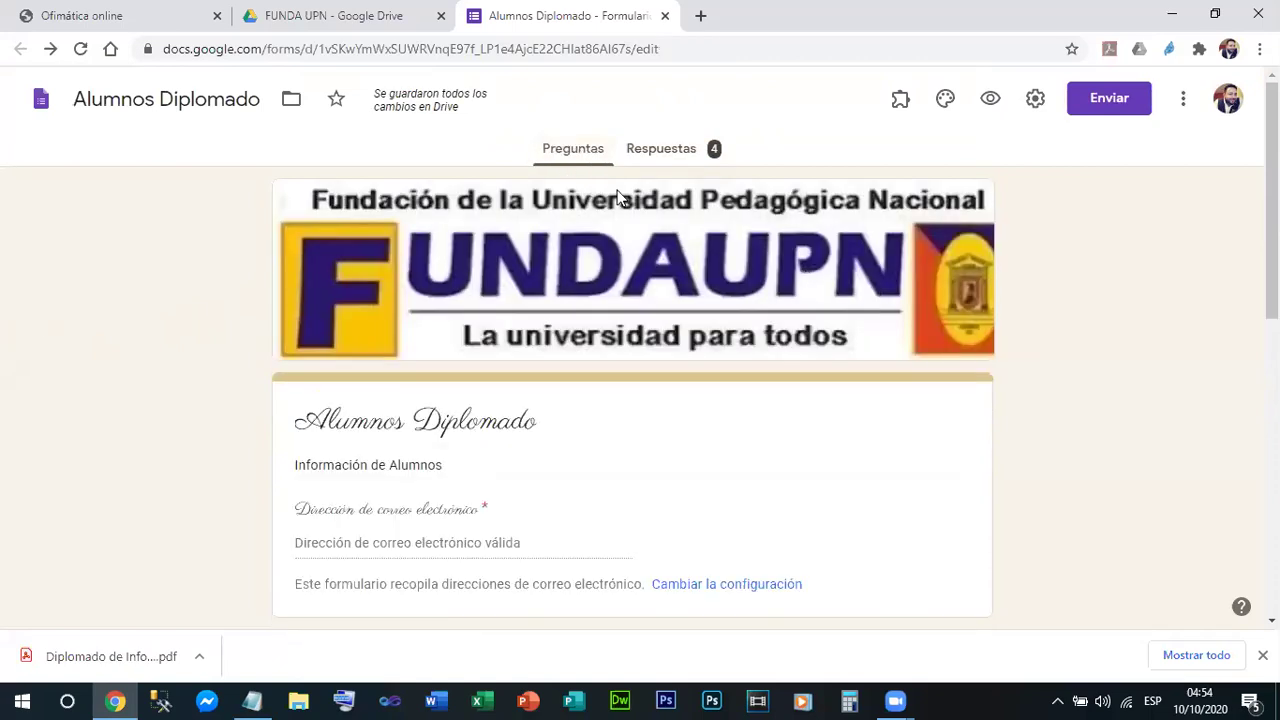
{"action": "scroll", "coordinate": [583, 300], "scroll_direction": "down", "scroll_amount": 5}
{"action": "scroll", "coordinate": [620, 250], "scroll_direction": "up", "scroll_amount": 5}
{"action": "left_click", "coordinate": [683, 152]}
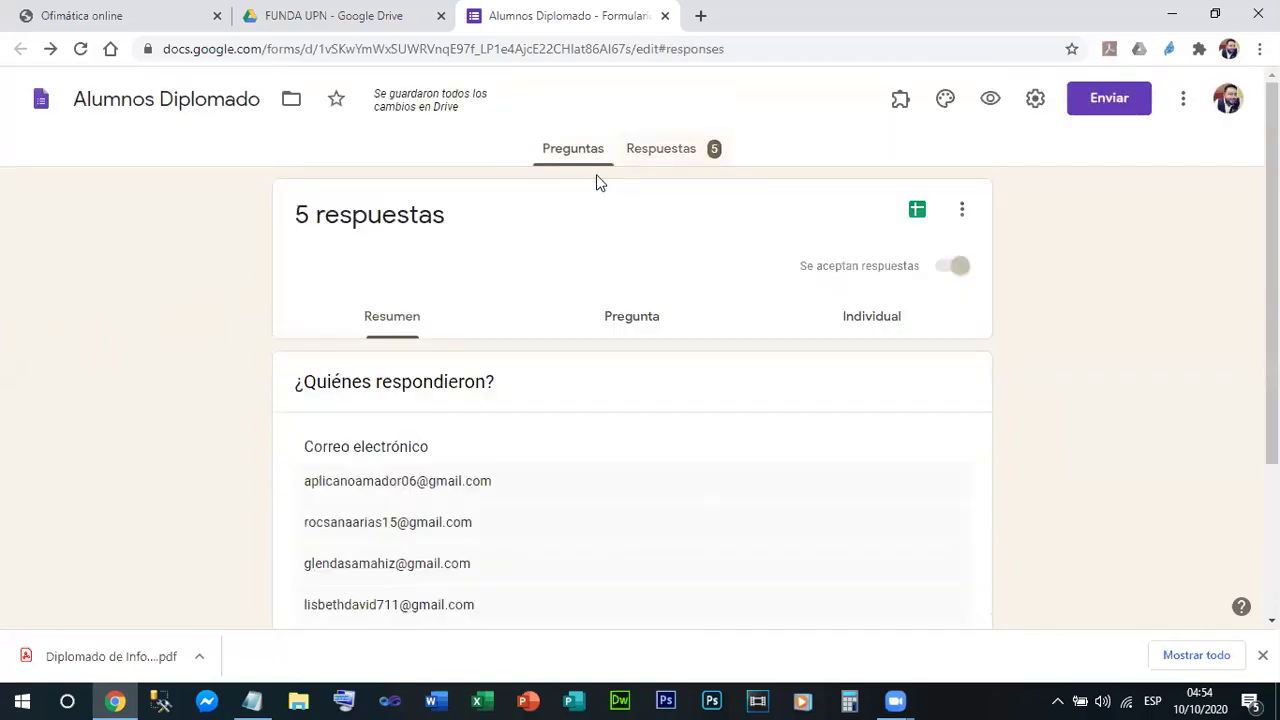
{"action": "scroll", "coordinate": [232, 365], "scroll_direction": "down", "scroll_amount": 1}
{"action": "scroll", "coordinate": [232, 365], "scroll_direction": "down", "scroll_amount": 1}
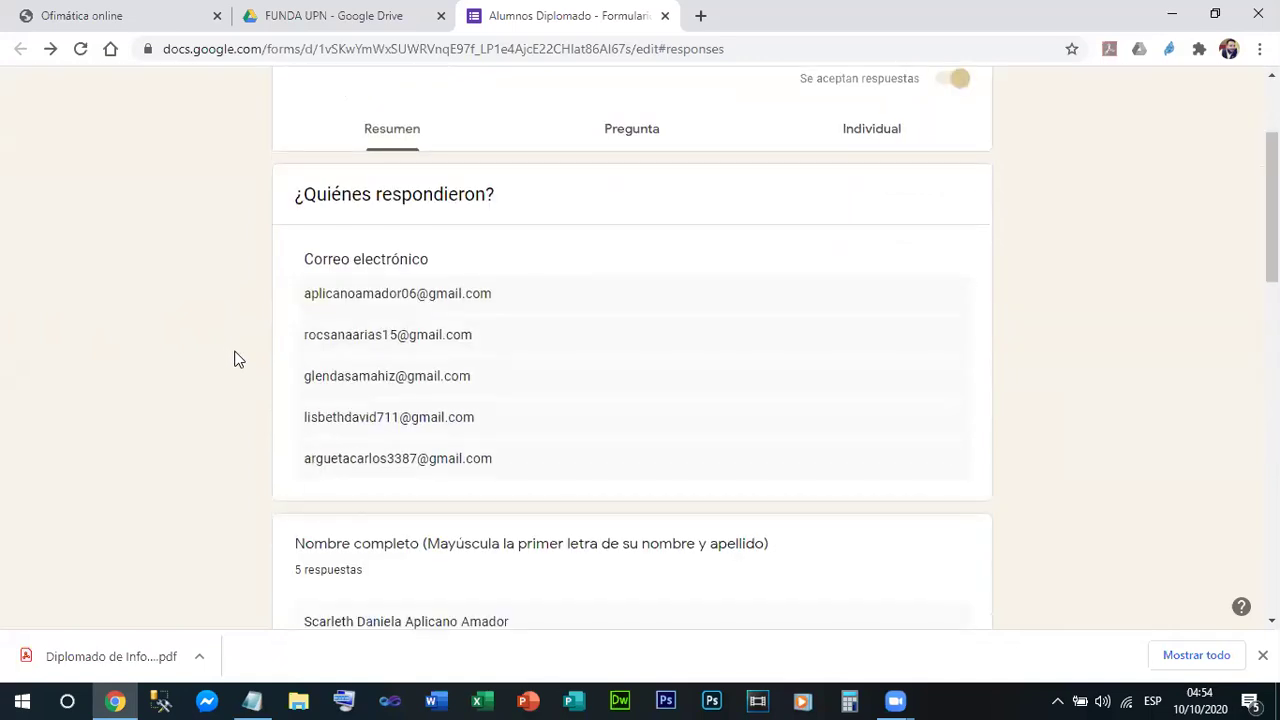
{"action": "scroll", "coordinate": [238, 355], "scroll_direction": "down", "scroll_amount": 4}
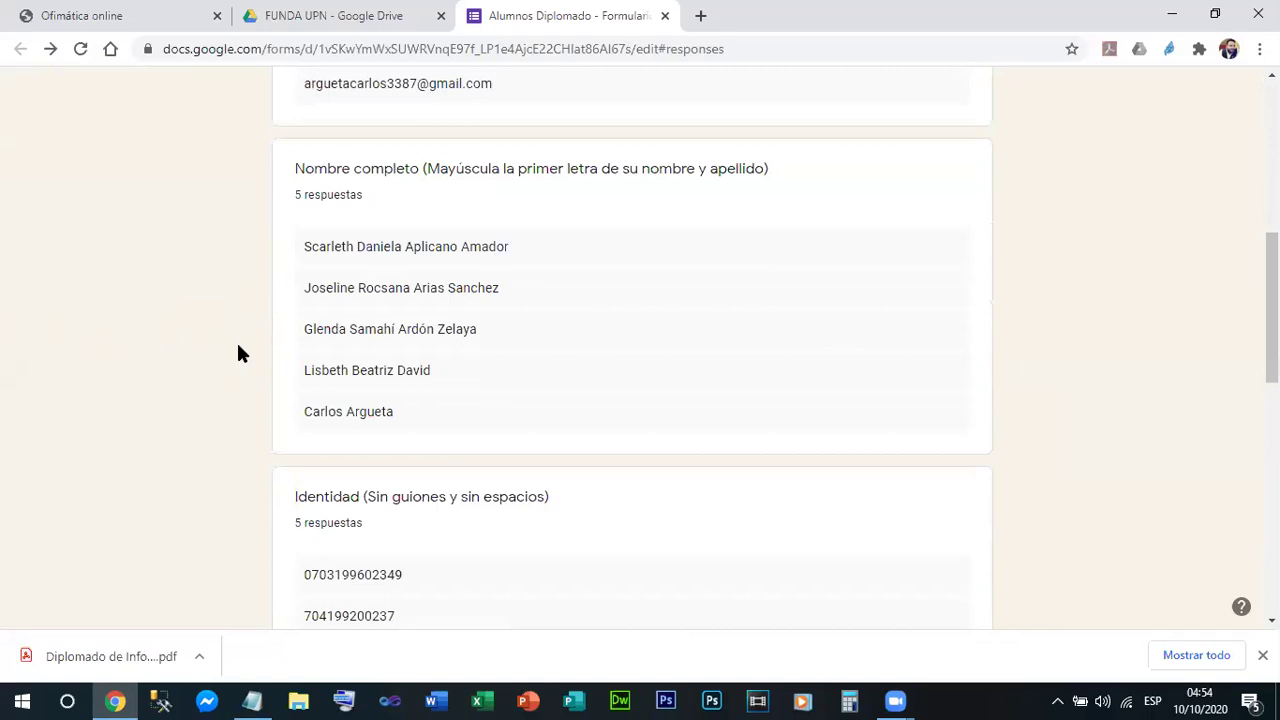
{"action": "scroll", "coordinate": [238, 352], "scroll_direction": "down", "scroll_amount": 4}
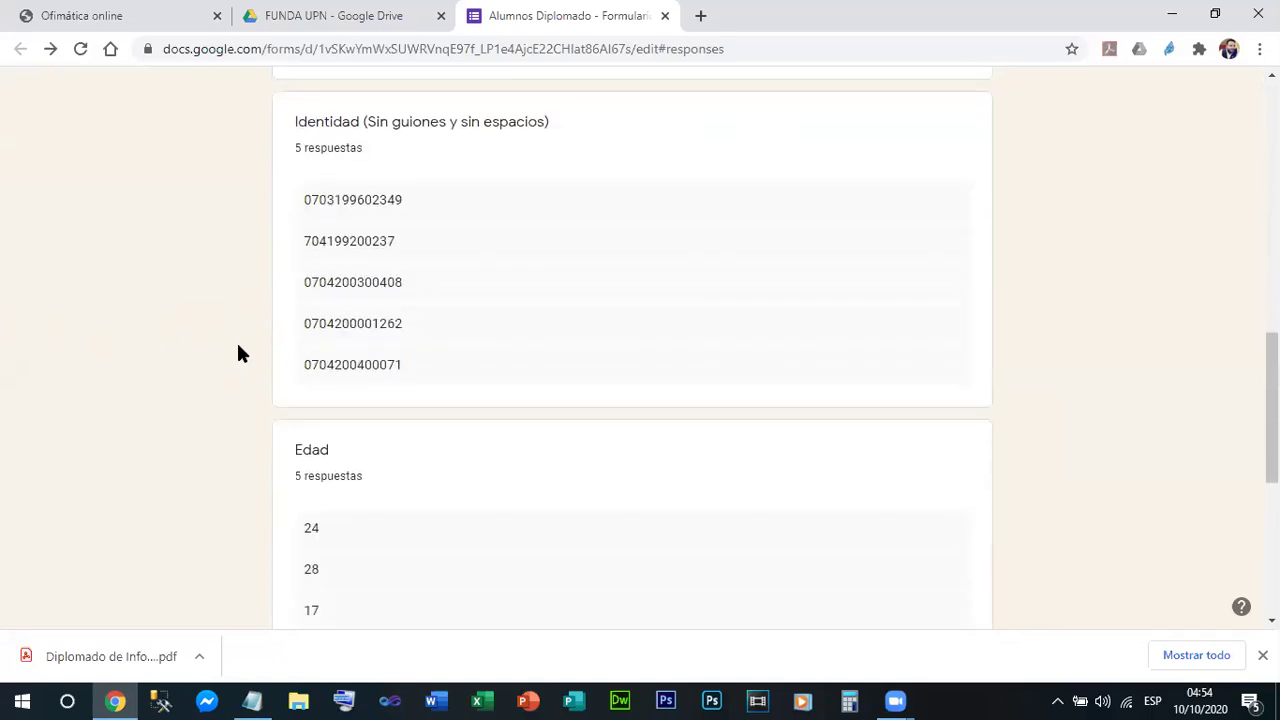
{"action": "scroll", "coordinate": [253, 345], "scroll_direction": "up", "scroll_amount": 10}
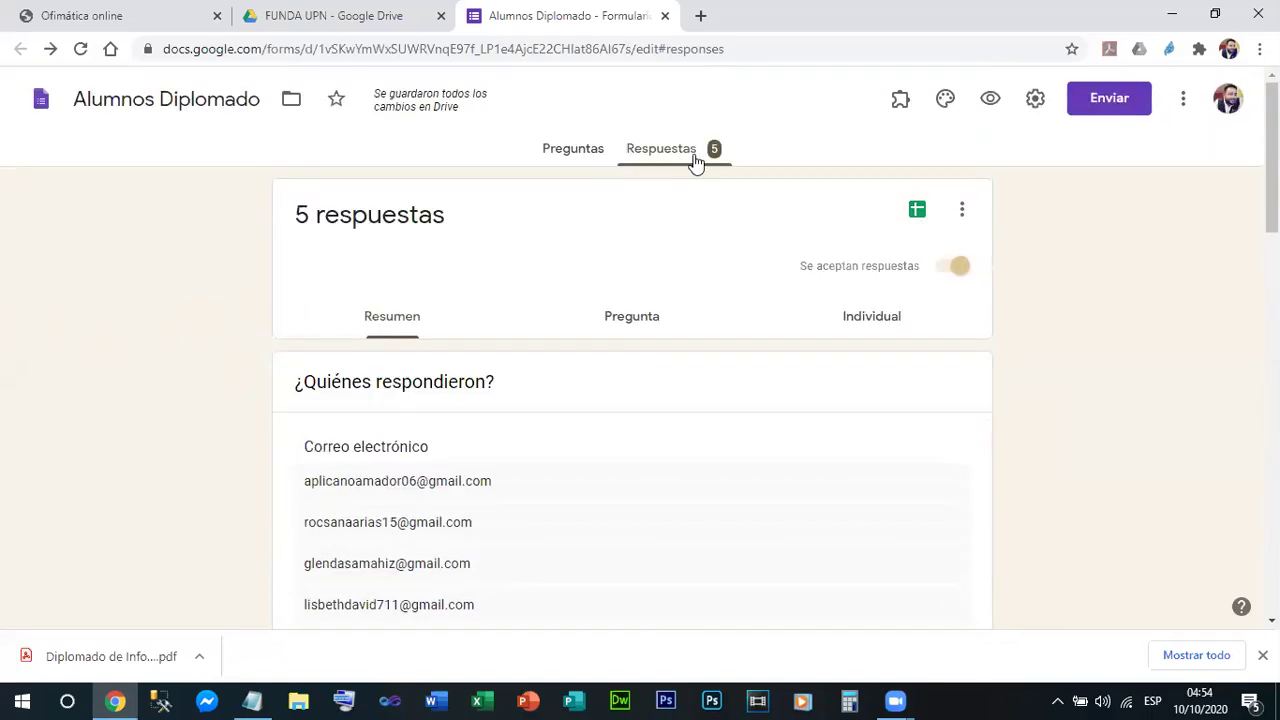
Step: Compare the form's questions with its responses and check the full names submitted in the summary
{"action": "left_click", "coordinate": [570, 160]}
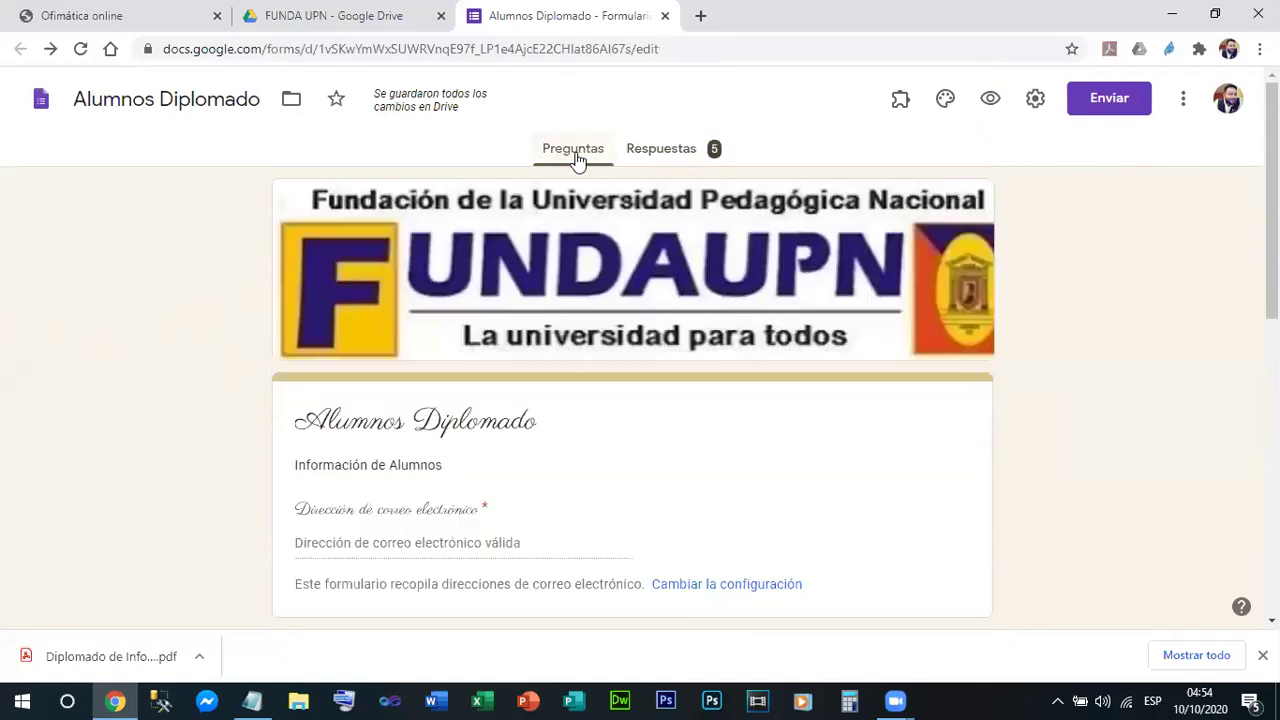
{"action": "left_click", "coordinate": [665, 158]}
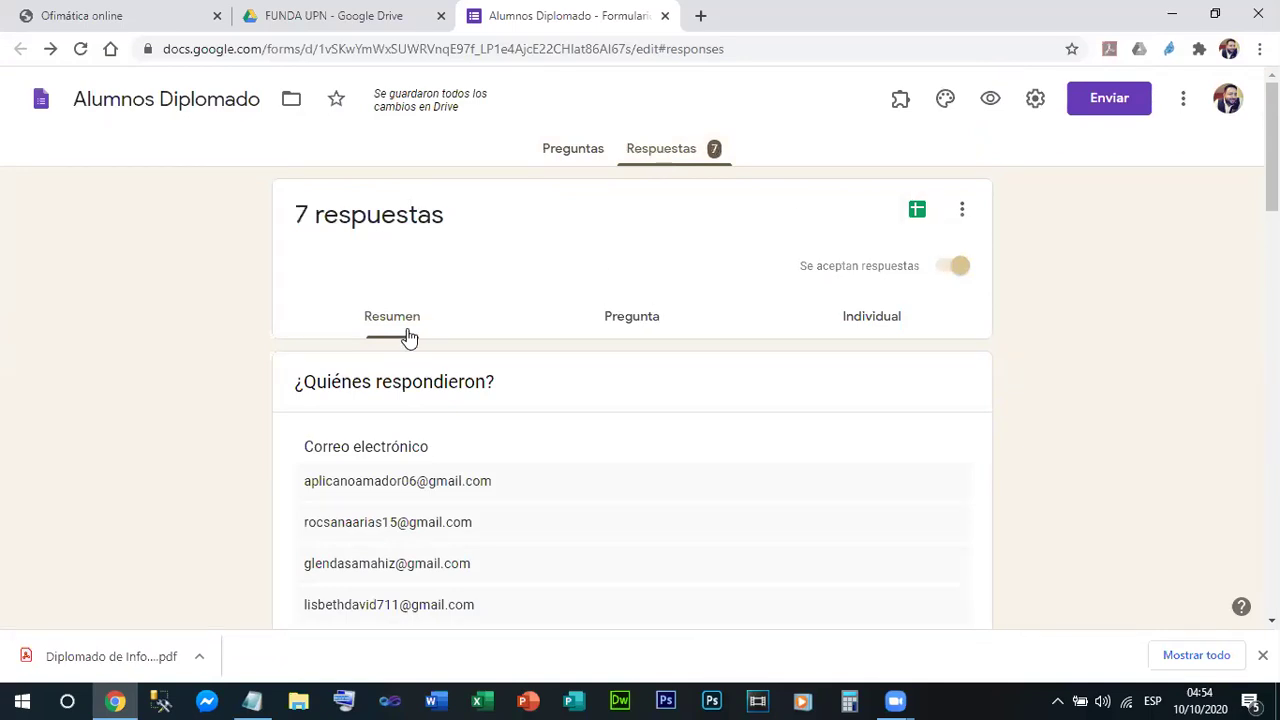
{"action": "scroll", "coordinate": [410, 335], "scroll_direction": "down", "scroll_amount": 8}
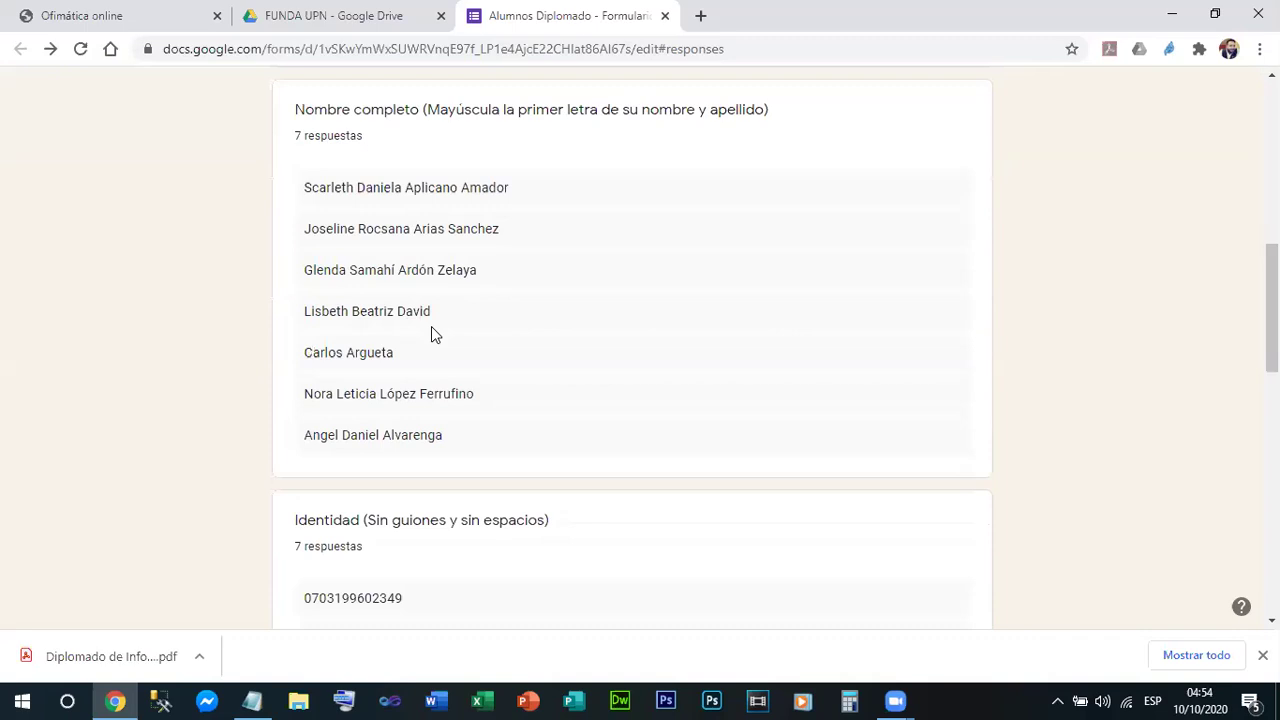
{"action": "scroll", "coordinate": [435, 325], "scroll_direction": "up", "scroll_amount": 10}
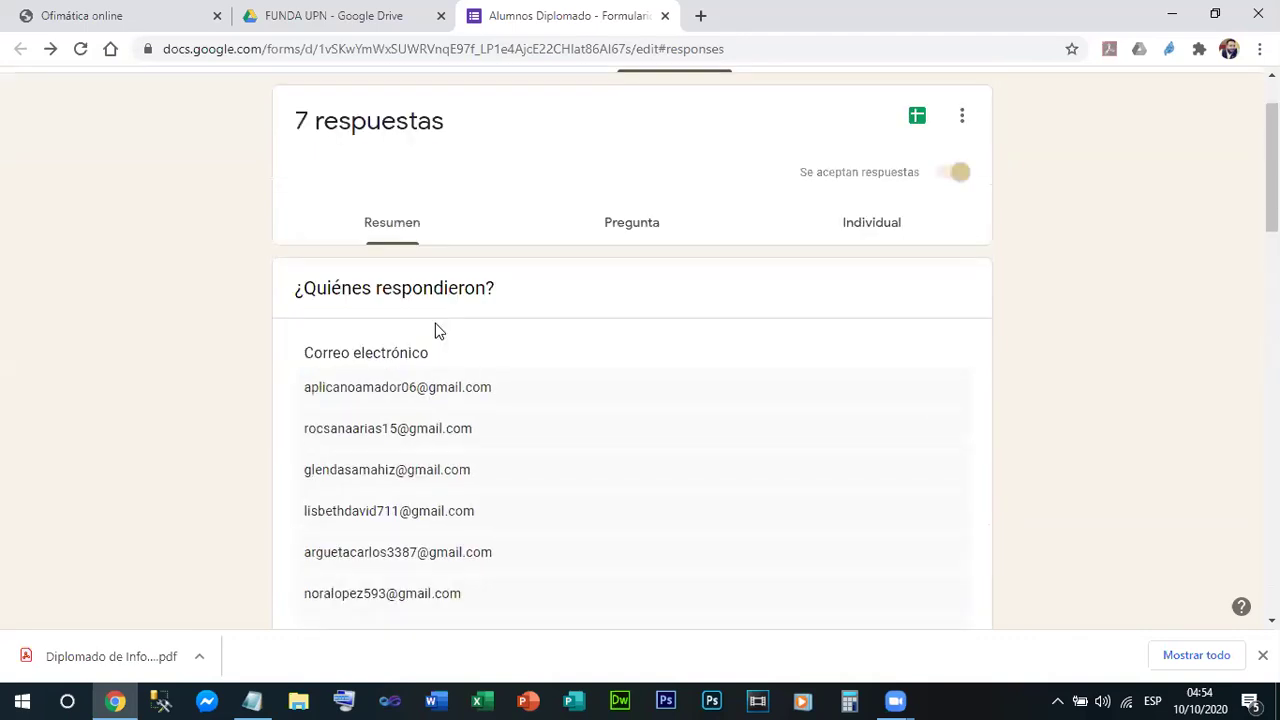
Step: View the responses by question and read through the answers to Nombre completo
{"action": "left_click", "coordinate": [631, 224]}
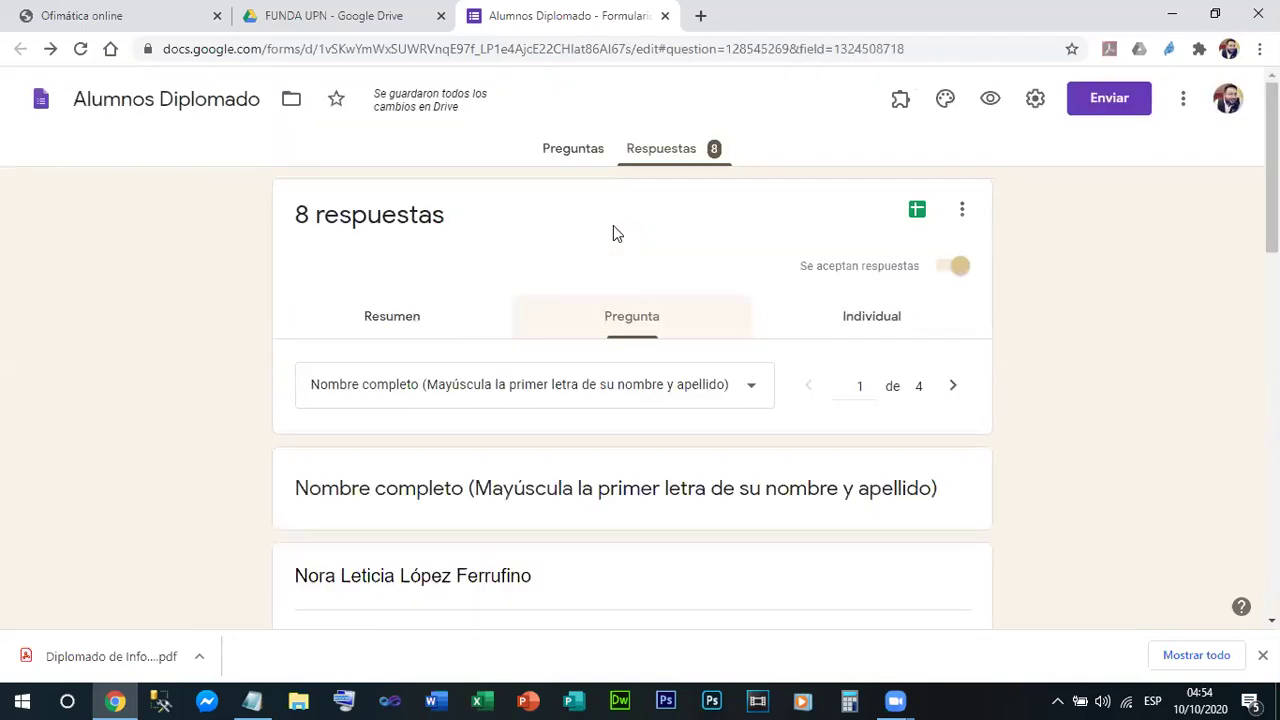
{"action": "scroll", "coordinate": [545, 345], "scroll_direction": "down", "scroll_amount": 5}
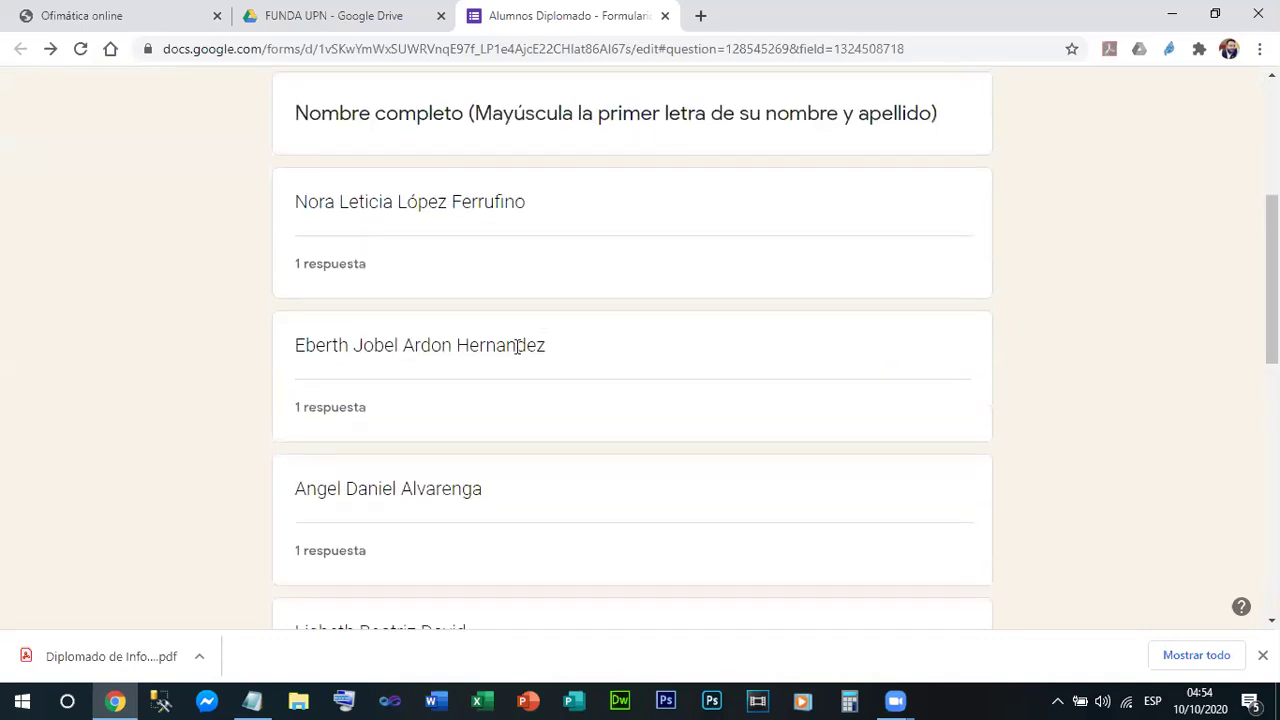
{"action": "scroll", "coordinate": [476, 364], "scroll_direction": "down", "scroll_amount": 4}
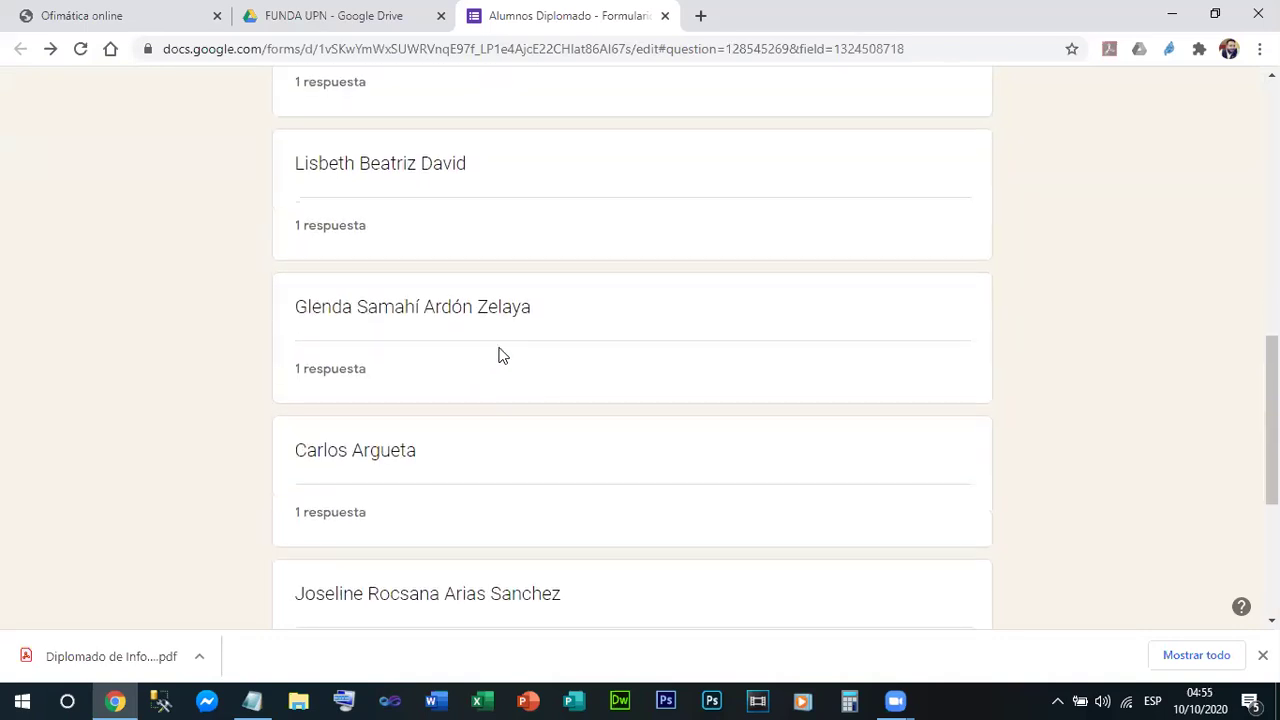
{"action": "scroll", "coordinate": [500, 354], "scroll_direction": "up", "scroll_amount": 5}
{"action": "scroll", "coordinate": [783, 274], "scroll_direction": "up", "scroll_amount": 4}
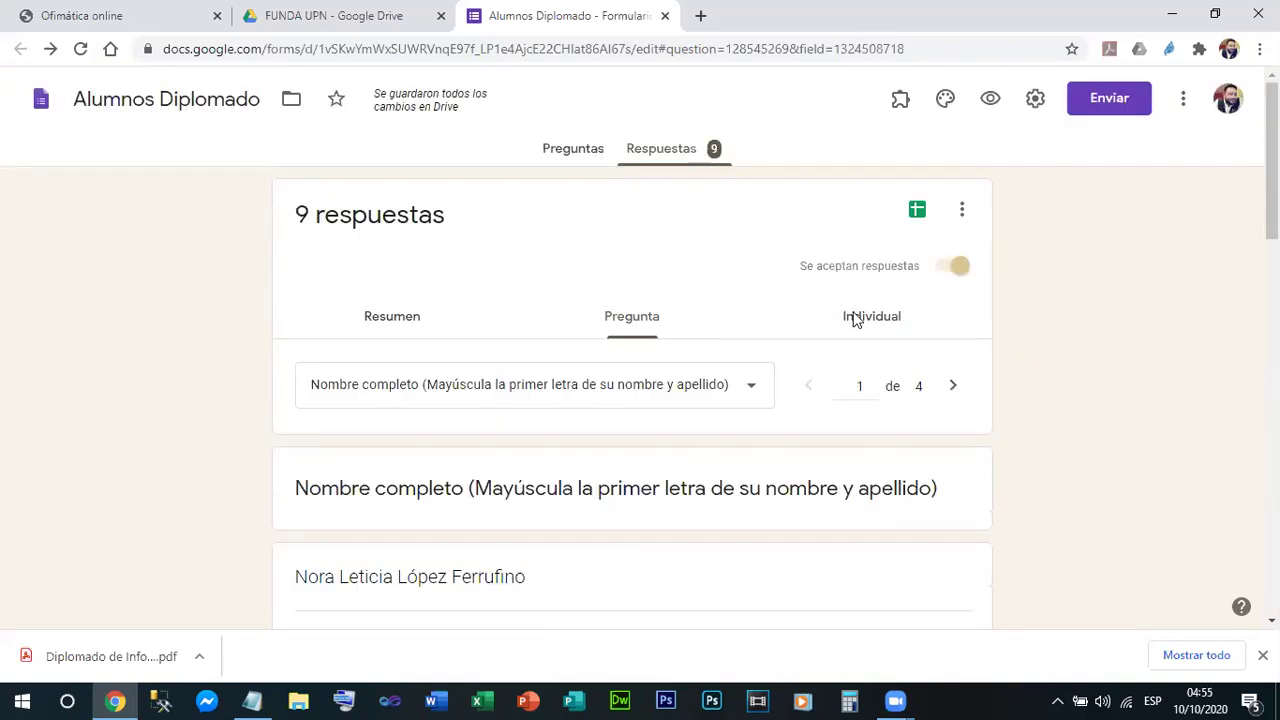
Step: View the responses individually and read the first respondent's complete submission through the Sexo question
{"action": "left_click", "coordinate": [855, 318]}
{"action": "scroll", "coordinate": [500, 385], "scroll_direction": "down", "scroll_amount": 3}
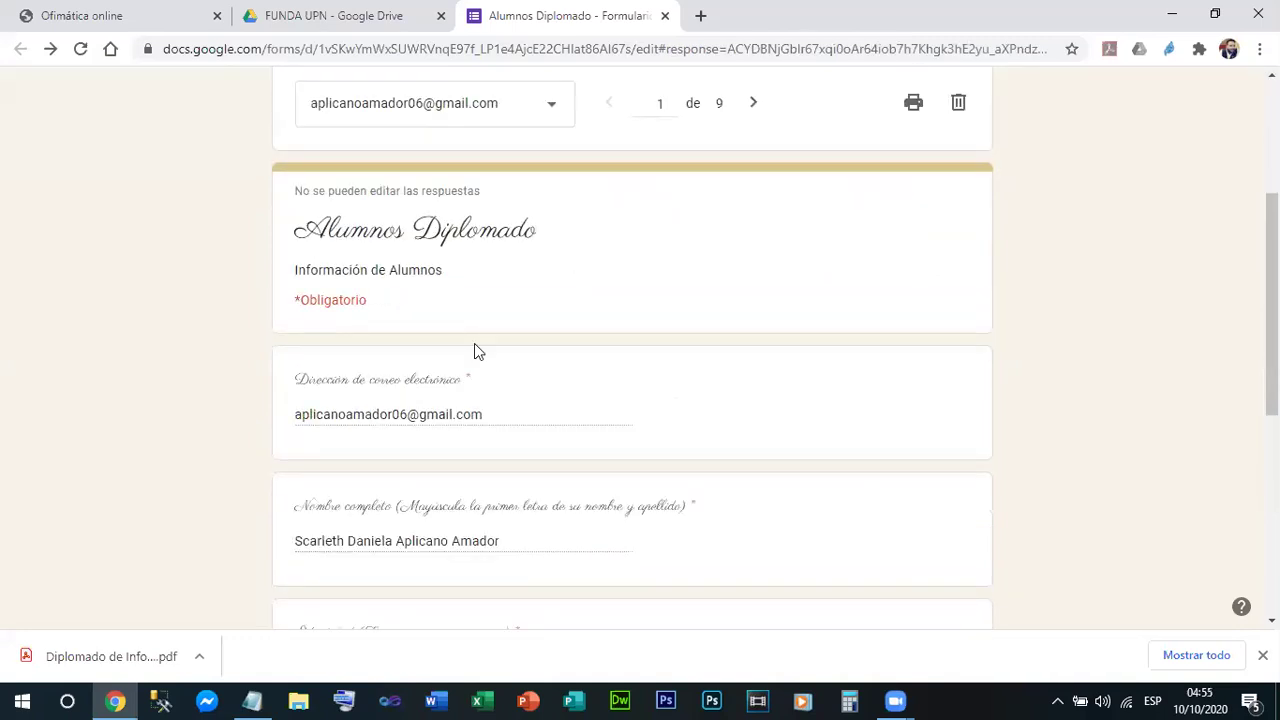
{"action": "scroll", "coordinate": [457, 352], "scroll_direction": "down", "scroll_amount": 5}
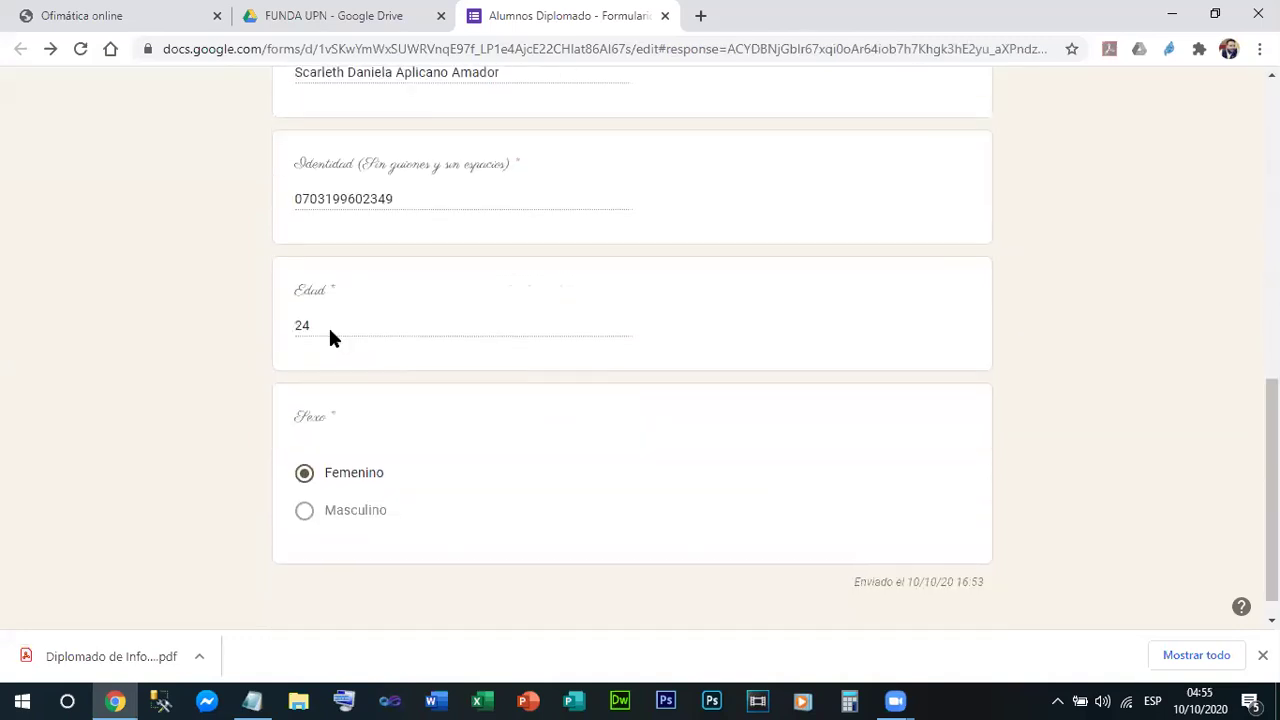
{"action": "scroll", "coordinate": [371, 385], "scroll_direction": "up", "scroll_amount": 5}
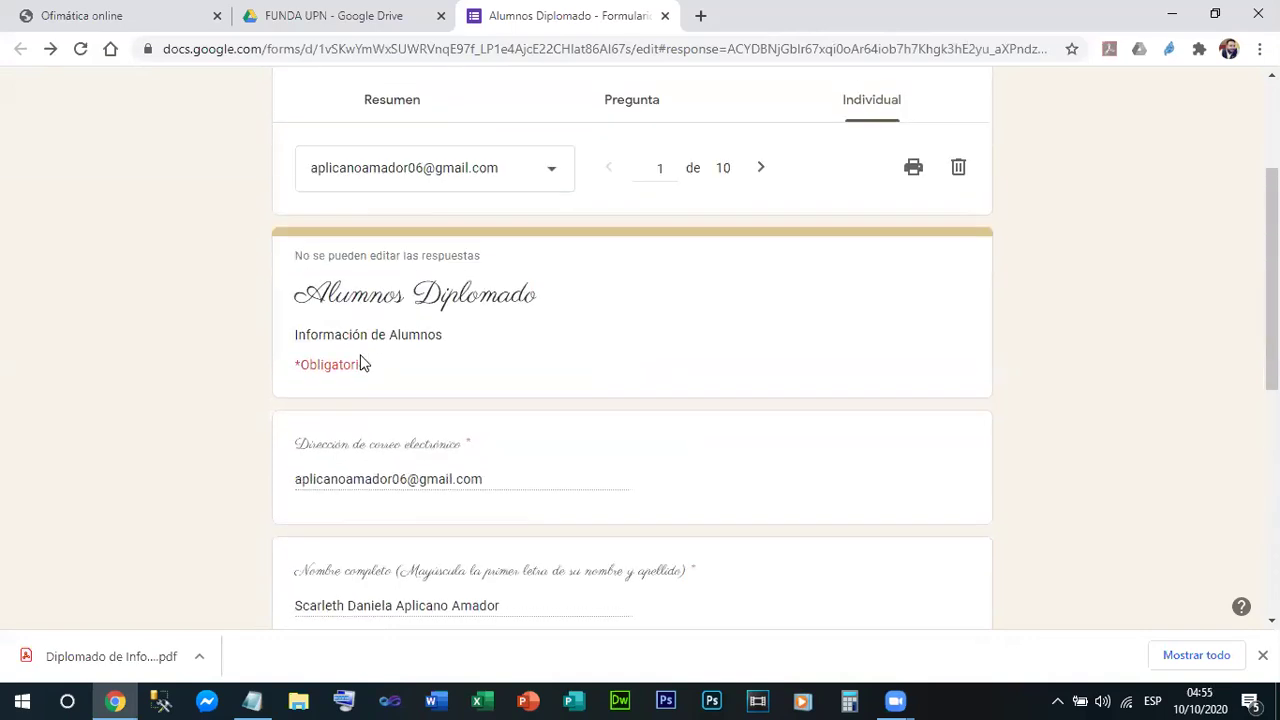
{"action": "scroll", "coordinate": [366, 357], "scroll_direction": "up", "scroll_amount": 2}
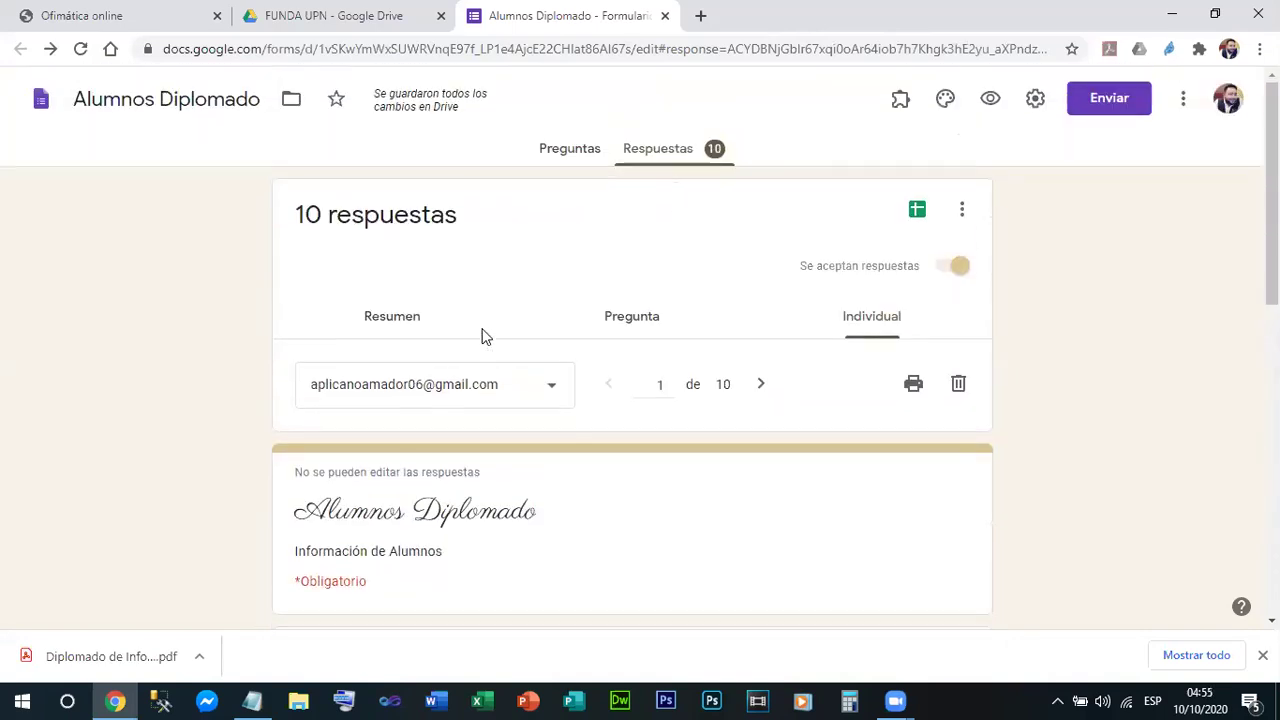
Step: Return to the response summary and examine the Edad chart, inspecting the bar for age 24
{"action": "left_click", "coordinate": [619, 318]}
{"action": "left_click", "coordinate": [394, 322]}
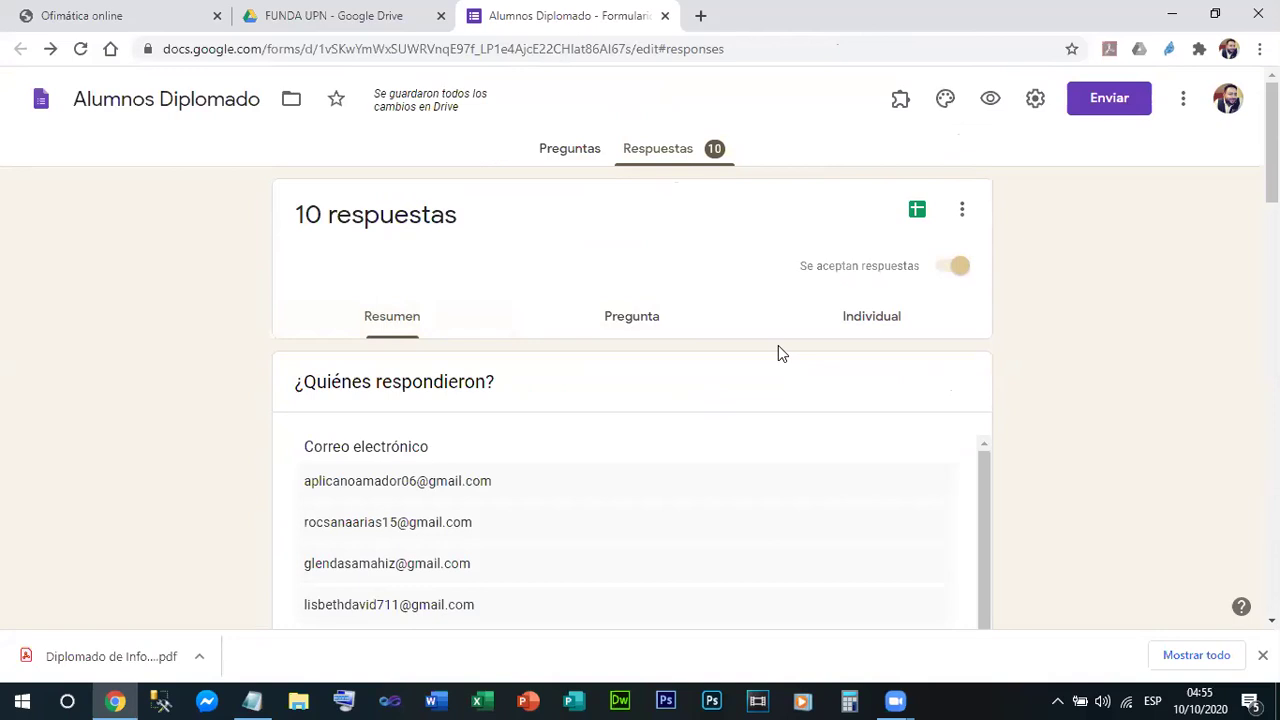
{"action": "scroll", "coordinate": [432, 400], "scroll_direction": "down", "scroll_amount": 8}
{"action": "scroll", "coordinate": [378, 481], "scroll_direction": "down", "scroll_amount": 5}
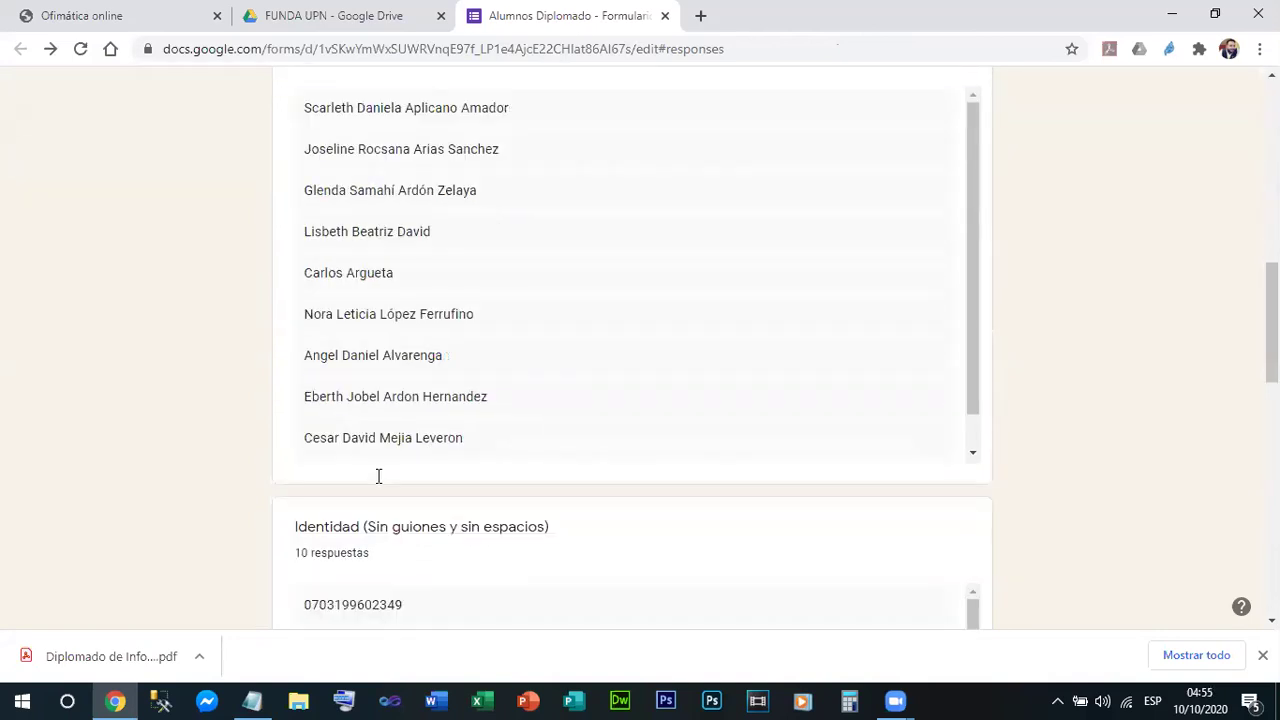
{"action": "scroll", "coordinate": [253, 485], "scroll_direction": "down", "scroll_amount": 4}
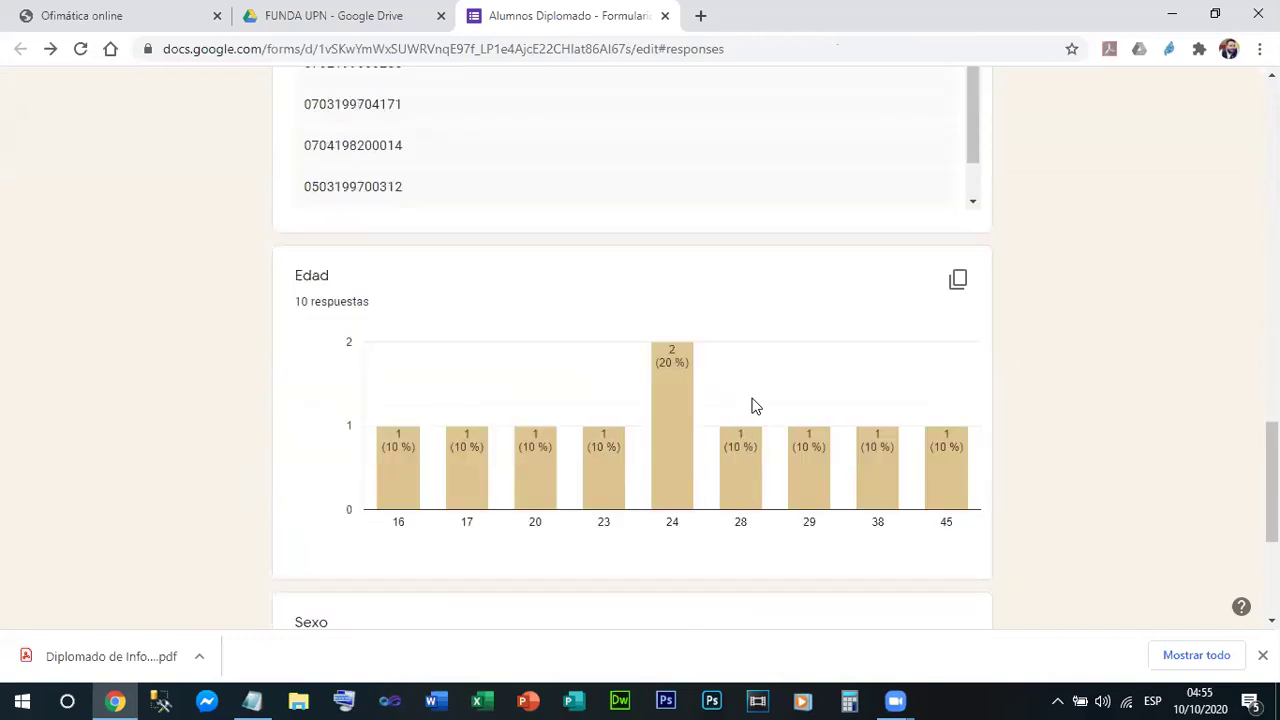
{"action": "mouse_move", "coordinate": [670, 405]}
{"action": "scroll", "coordinate": [670, 400], "scroll_direction": "down", "scroll_amount": 2}
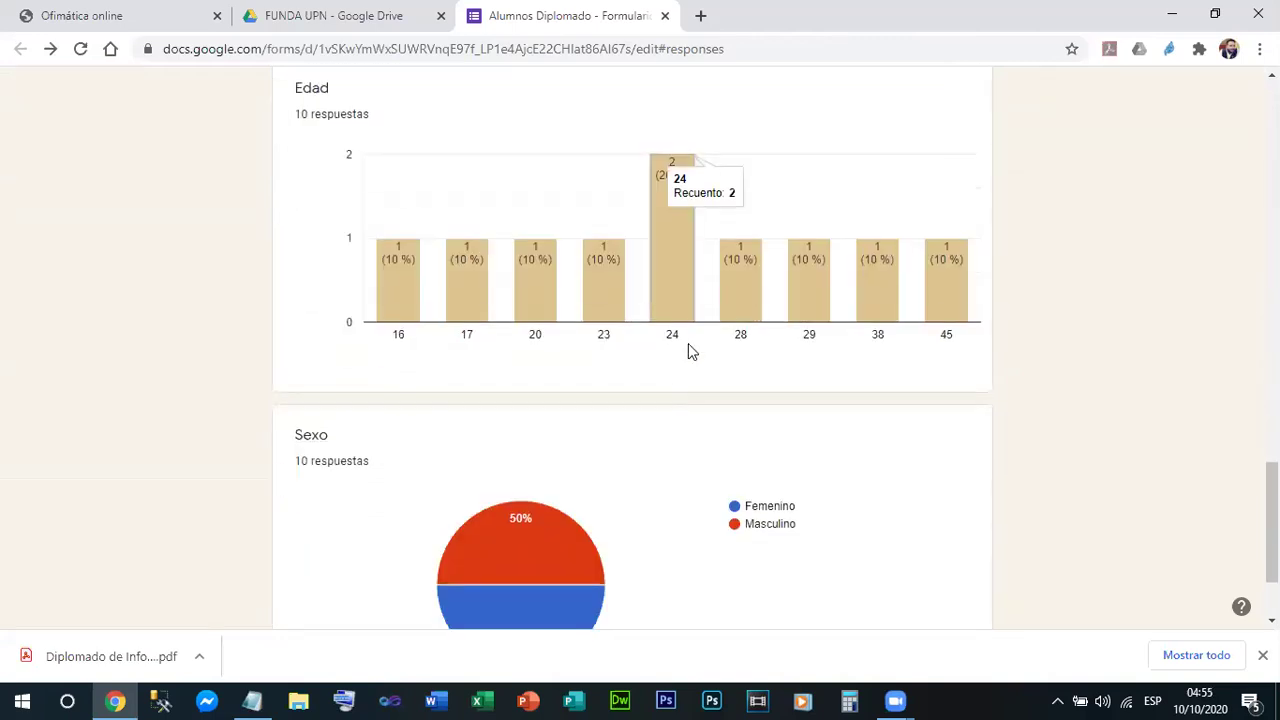
{"action": "left_click", "coordinate": [673, 250]}
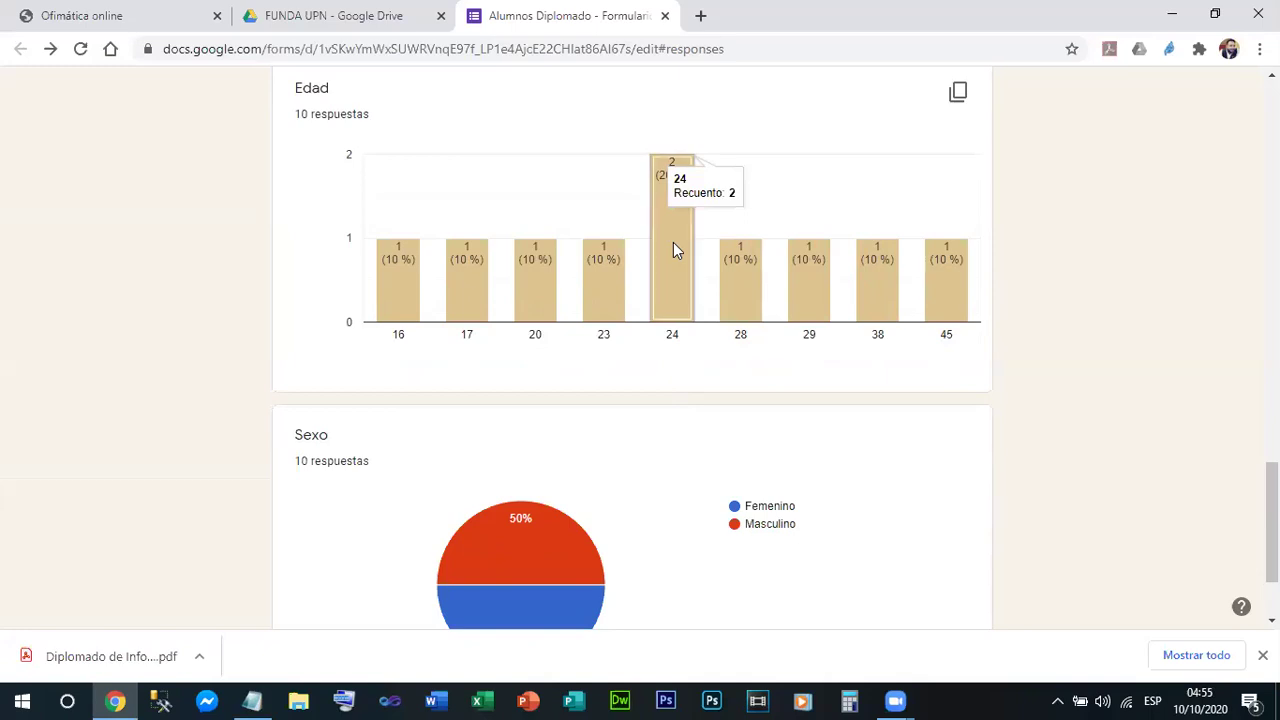
{"action": "scroll", "coordinate": [673, 248], "scroll_direction": "down", "scroll_amount": 1}
{"action": "scroll", "coordinate": [674, 248], "scroll_direction": "up", "scroll_amount": 2}
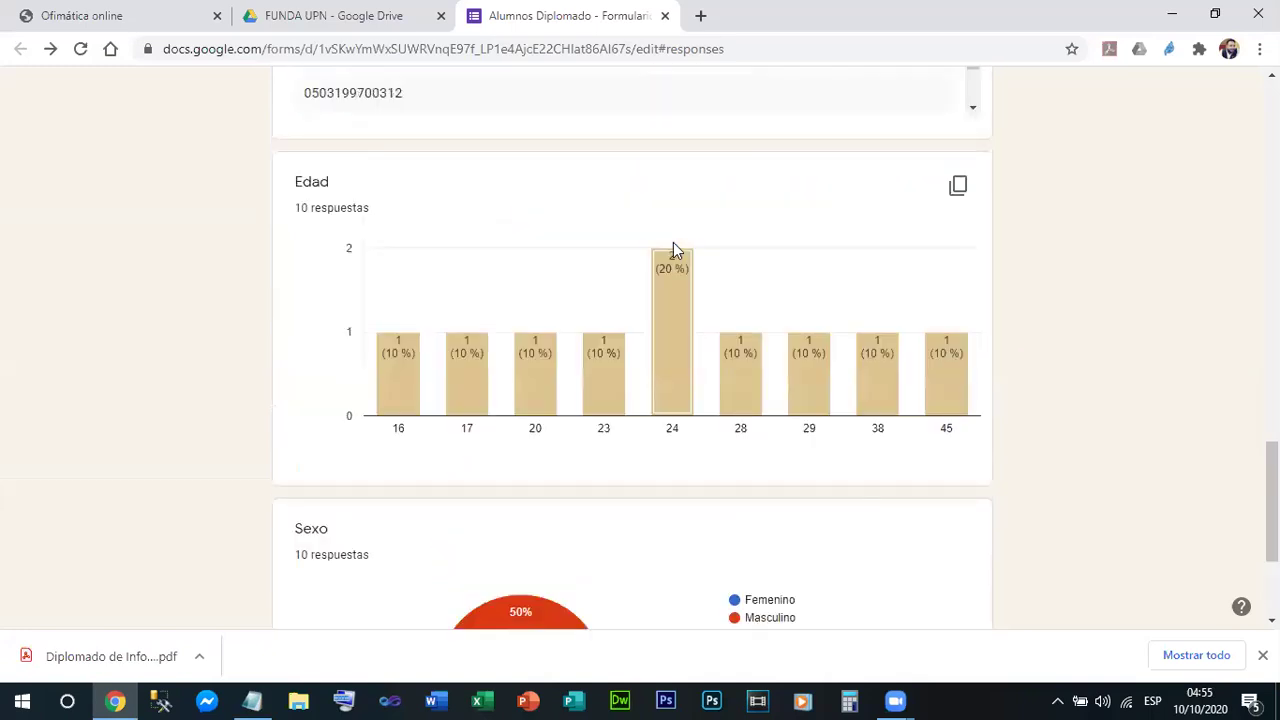
{"action": "scroll", "coordinate": [676, 252], "scroll_direction": "up", "scroll_amount": 1}
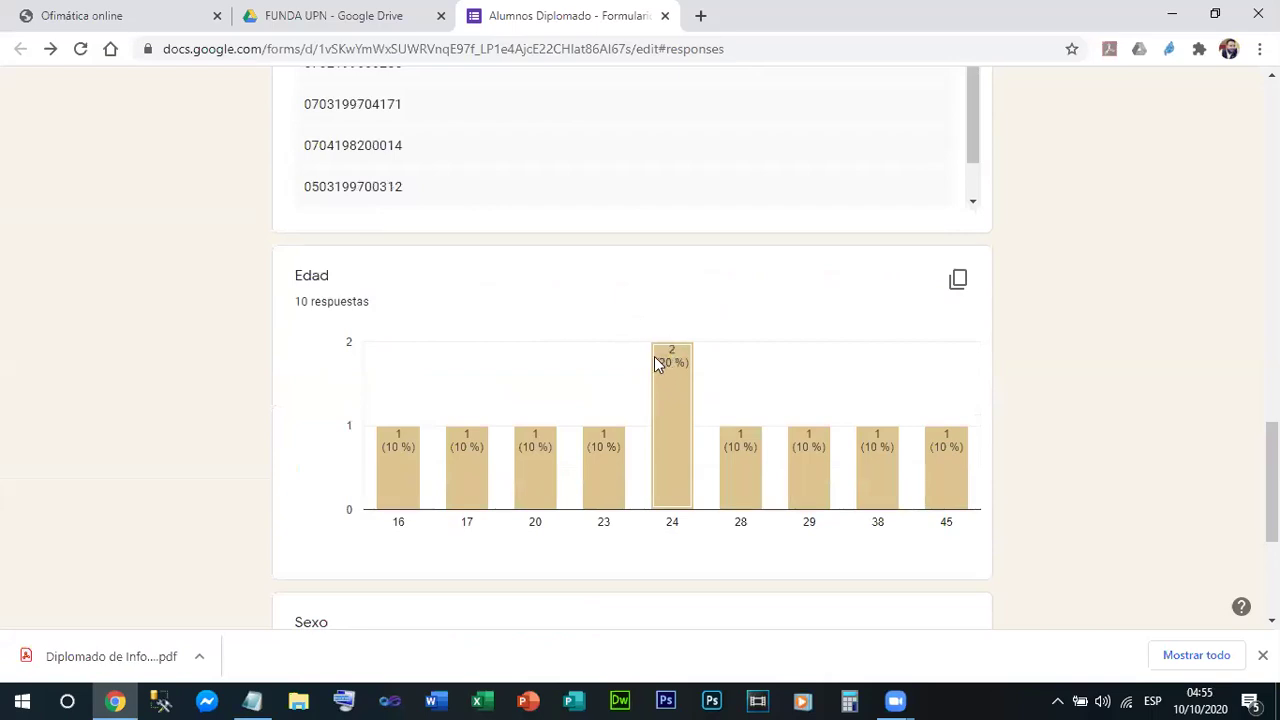
{"action": "mouse_move", "coordinate": [694, 419]}
Step: Go back through the Identidad answers and read the respondents' e-mail list under ¿Quiénes respondieron?
{"action": "scroll", "coordinate": [720, 485], "scroll_direction": "up", "scroll_amount": 8}
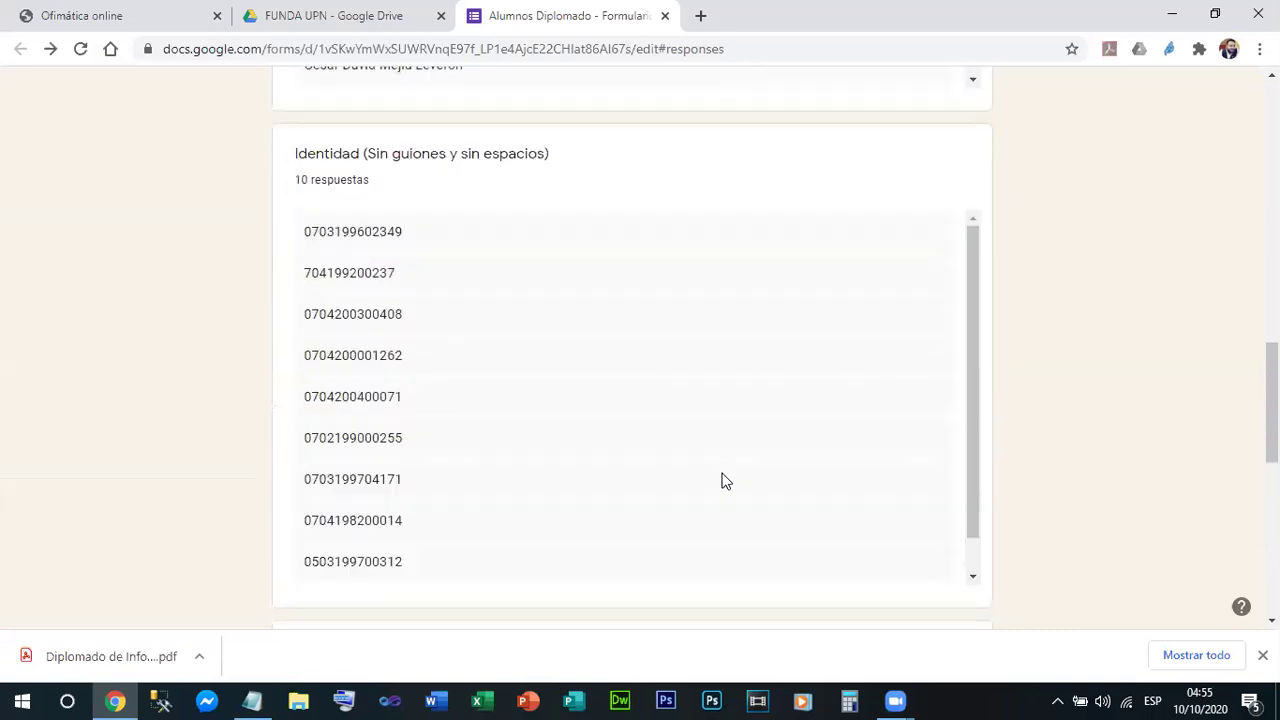
{"action": "scroll", "coordinate": [728, 481], "scroll_direction": "up", "scroll_amount": 6}
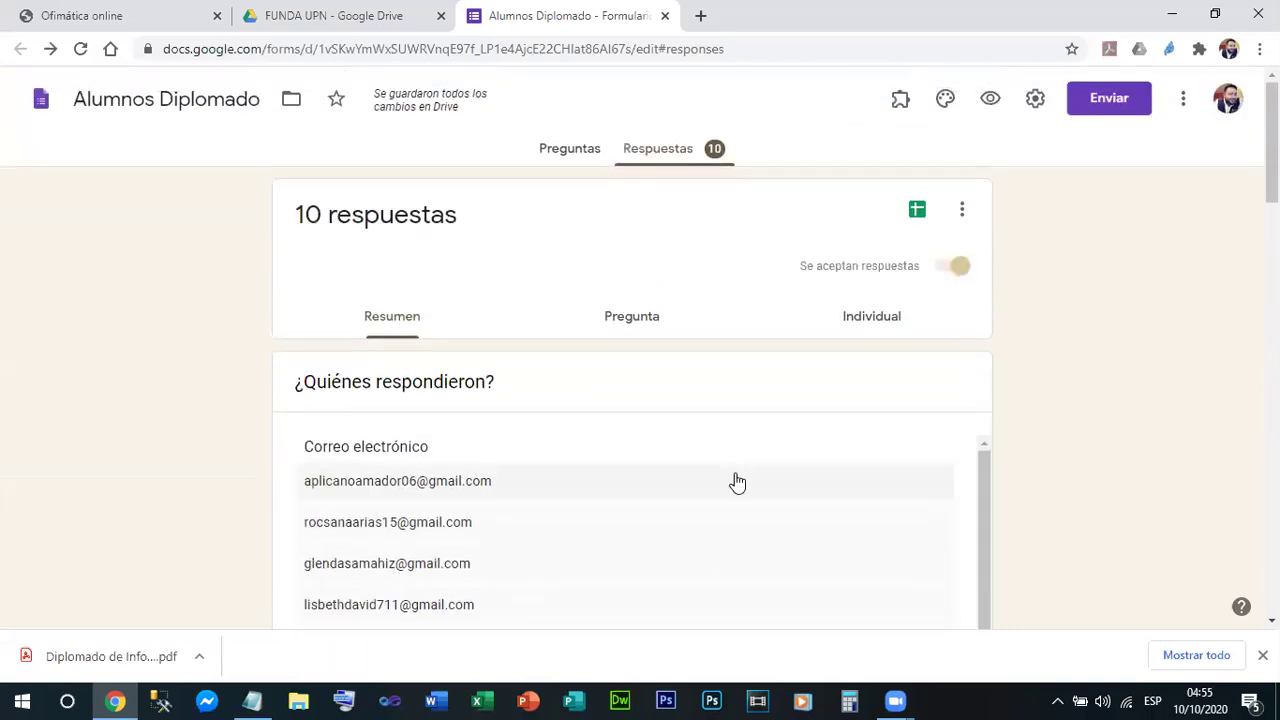
{"action": "scroll", "coordinate": [745, 472], "scroll_direction": "down", "scroll_amount": 1}
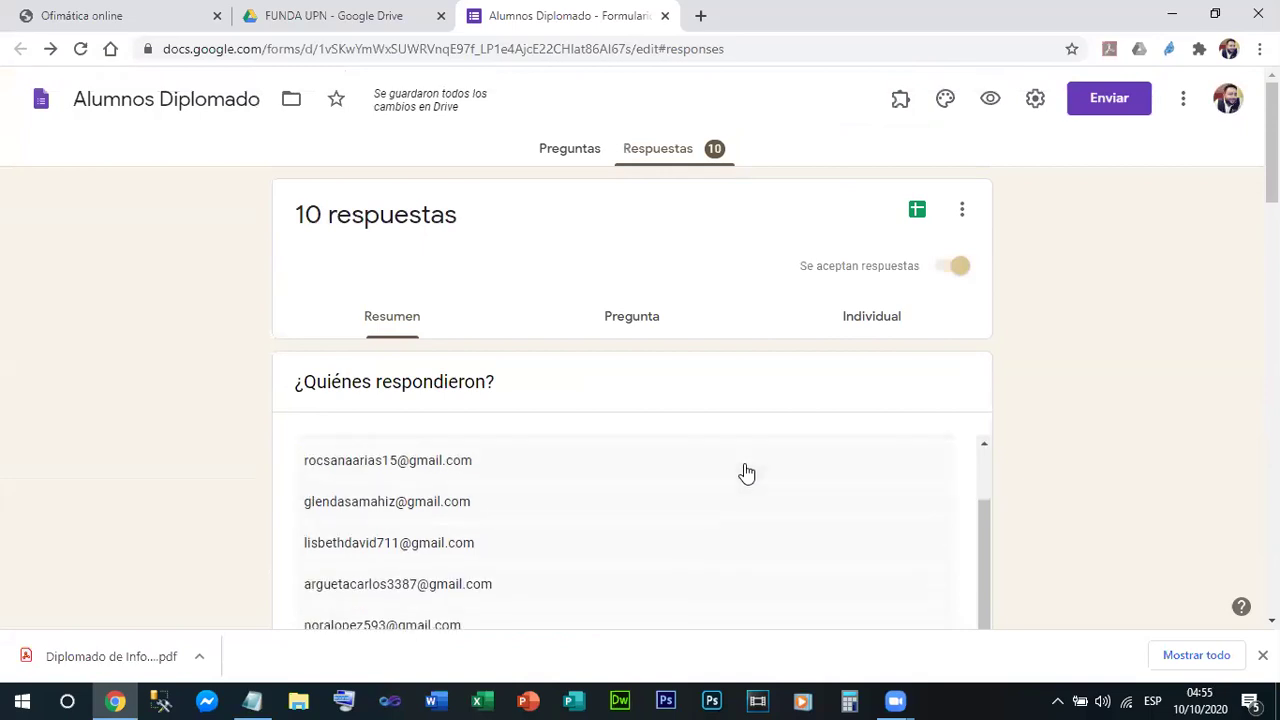
{"action": "scroll", "coordinate": [220, 405], "scroll_direction": "down", "scroll_amount": 2}
{"action": "scroll", "coordinate": [222, 405], "scroll_direction": "down", "scroll_amount": 1}
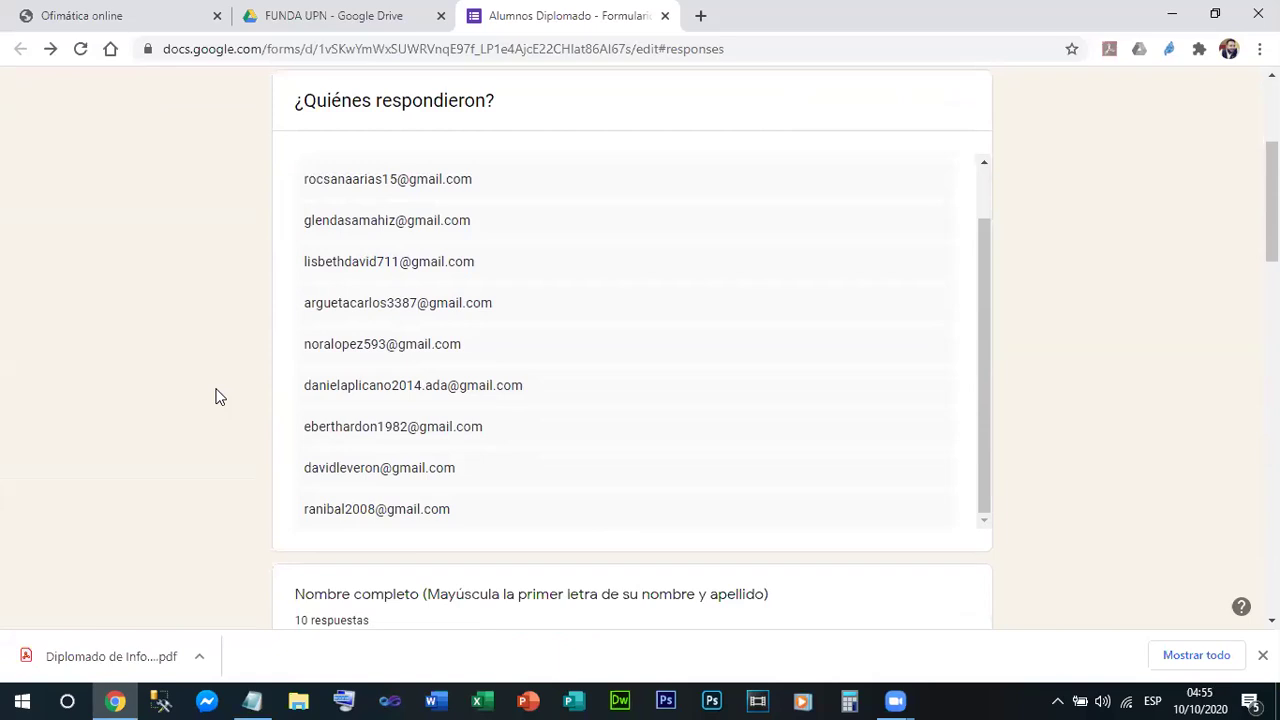
{"action": "scroll", "coordinate": [214, 394], "scroll_direction": "up", "scroll_amount": 3}
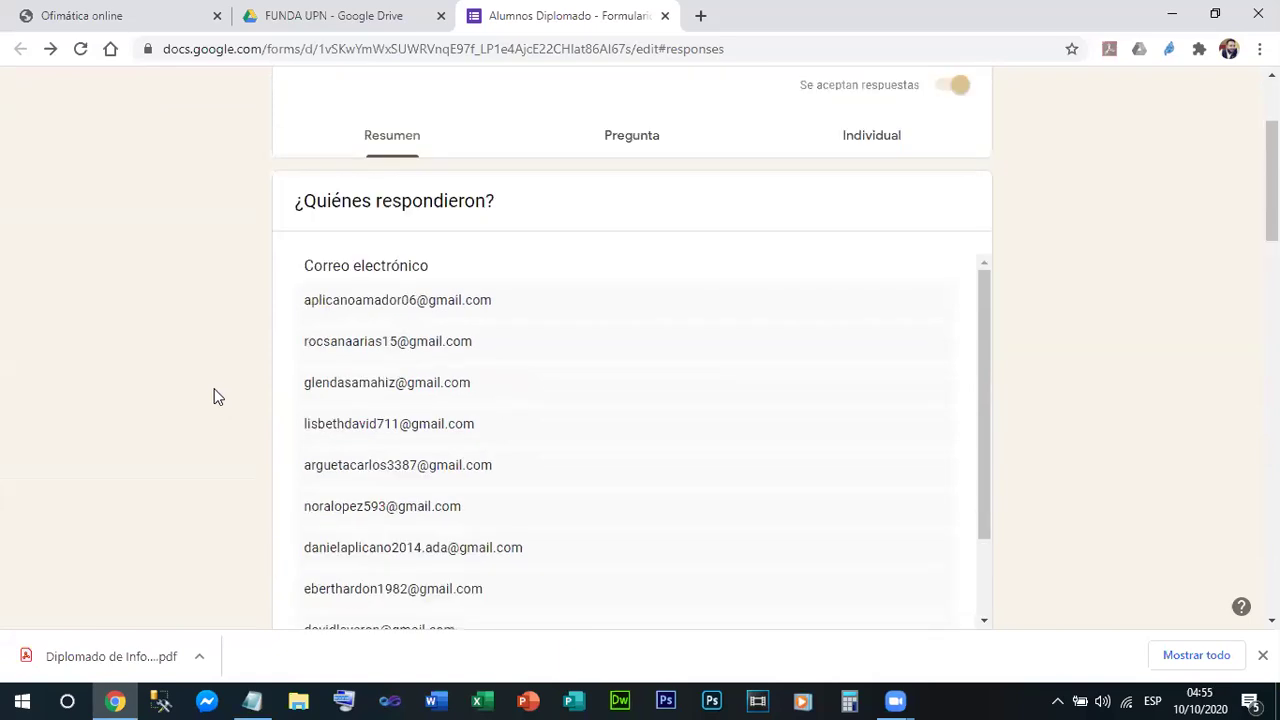
{"action": "scroll", "coordinate": [757, 416], "scroll_direction": "down", "scroll_amount": 2}
{"action": "scroll", "coordinate": [79, 318], "scroll_direction": "up", "scroll_amount": 2}
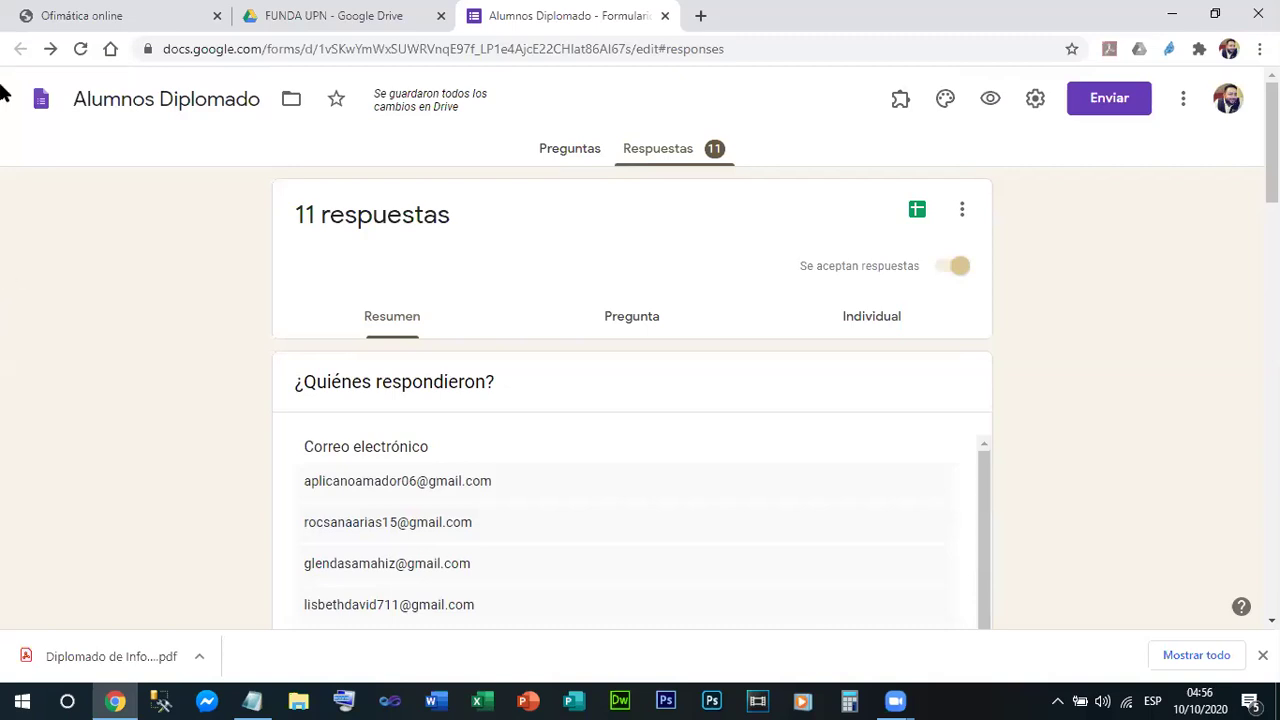
Step: Recheck the respondents' e-mail list and the Nombre completo answers for newly arrived submissions
{"action": "scroll", "coordinate": [215, 385], "scroll_direction": "down", "scroll_amount": 4}
{"action": "scroll", "coordinate": [203, 380], "scroll_direction": "down", "scroll_amount": 3}
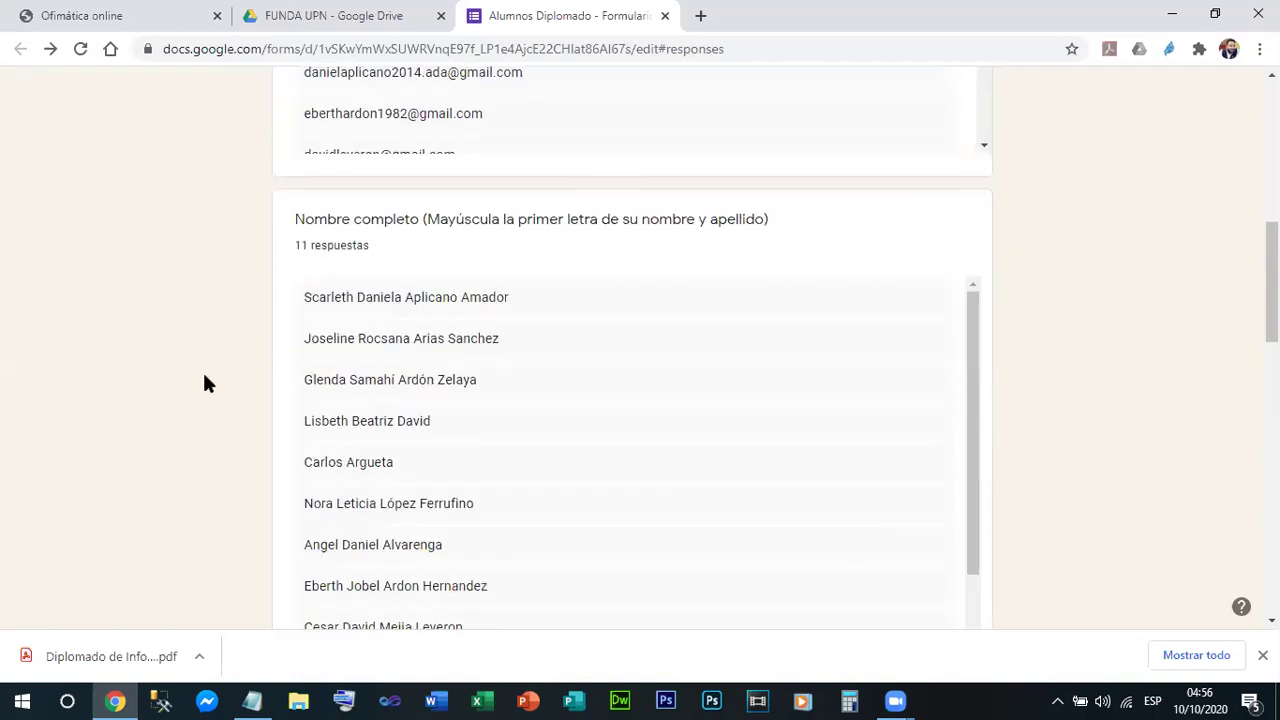
{"action": "scroll", "coordinate": [608, 123], "scroll_direction": "up", "scroll_amount": 1}
{"action": "scroll", "coordinate": [645, 255], "scroll_direction": "up", "scroll_amount": 2}
{"action": "scroll", "coordinate": [636, 266], "scroll_direction": "down", "scroll_amount": 2}
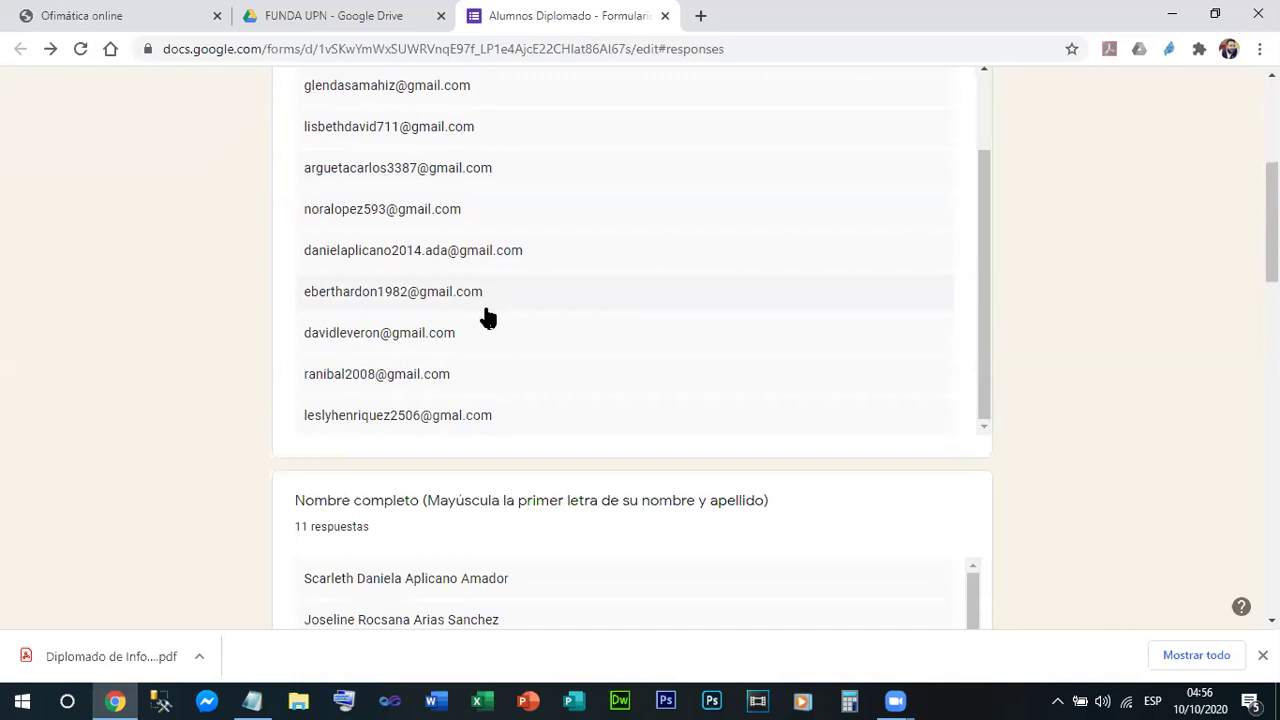
{"action": "scroll", "coordinate": [583, 346], "scroll_direction": "up", "scroll_amount": 5}
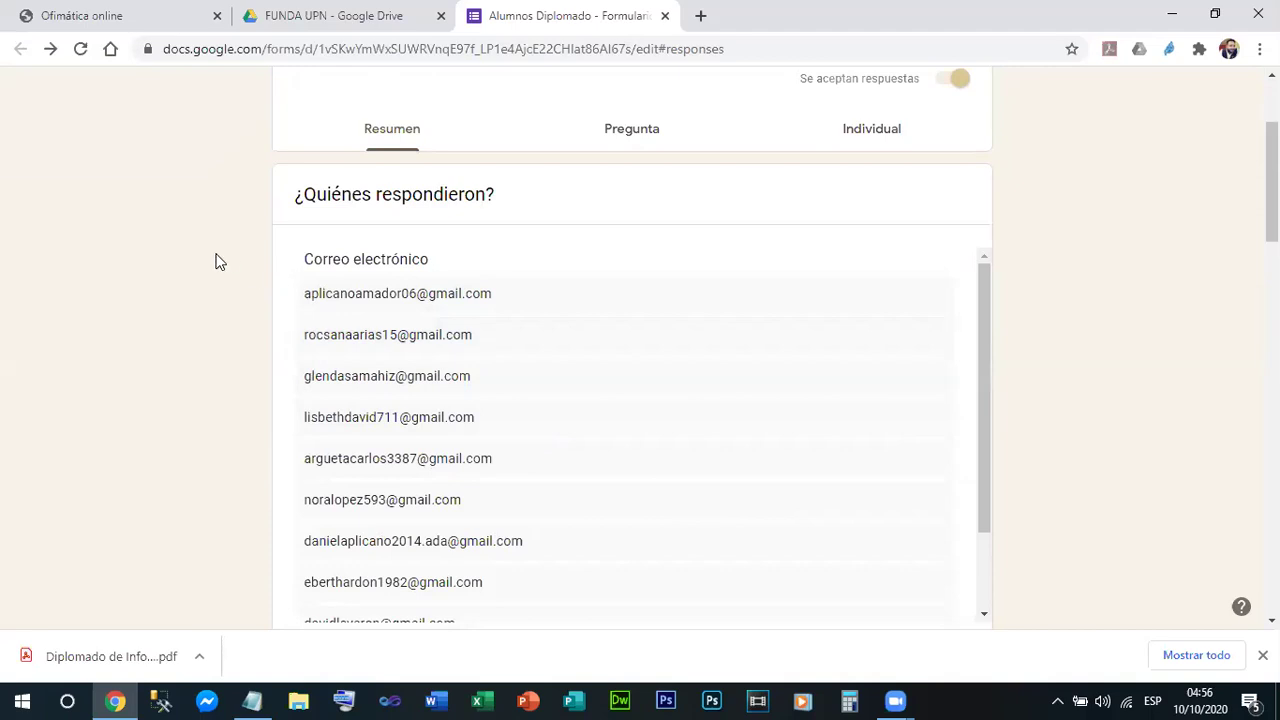
{"action": "scroll", "coordinate": [491, 334], "scroll_direction": "down", "scroll_amount": 1}
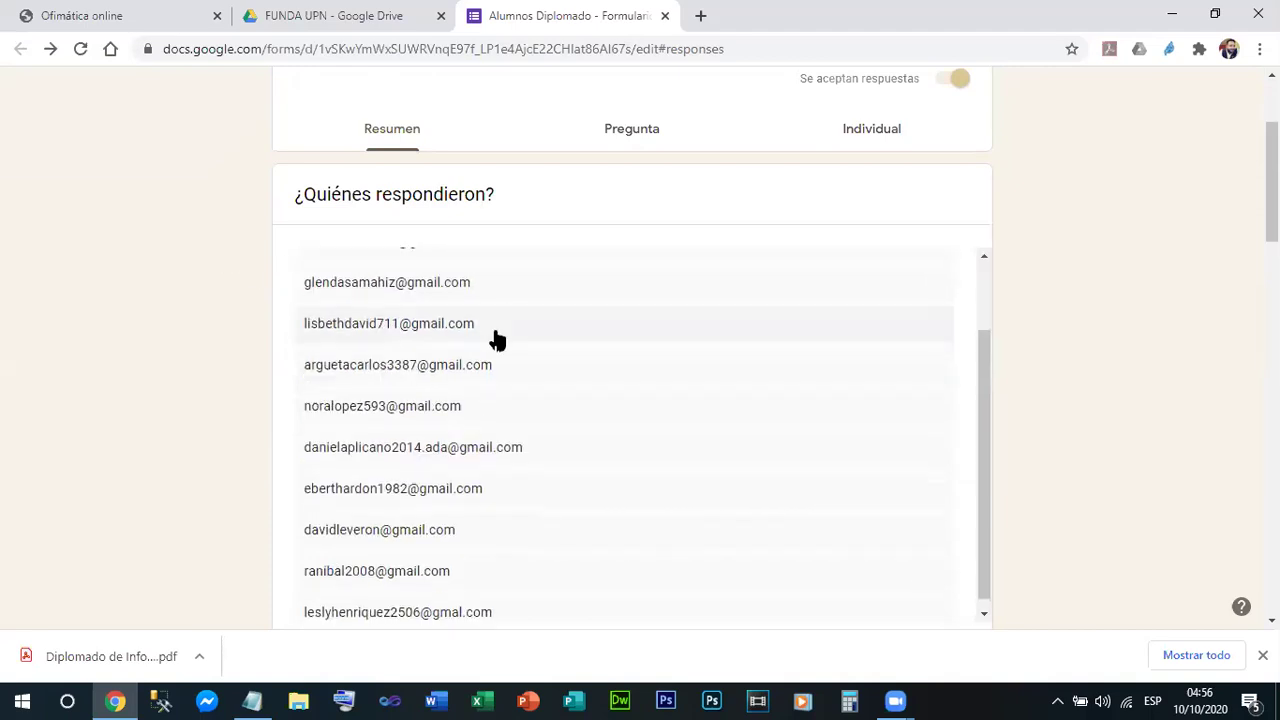
{"action": "scroll", "coordinate": [248, 318], "scroll_direction": "down", "scroll_amount": 2}
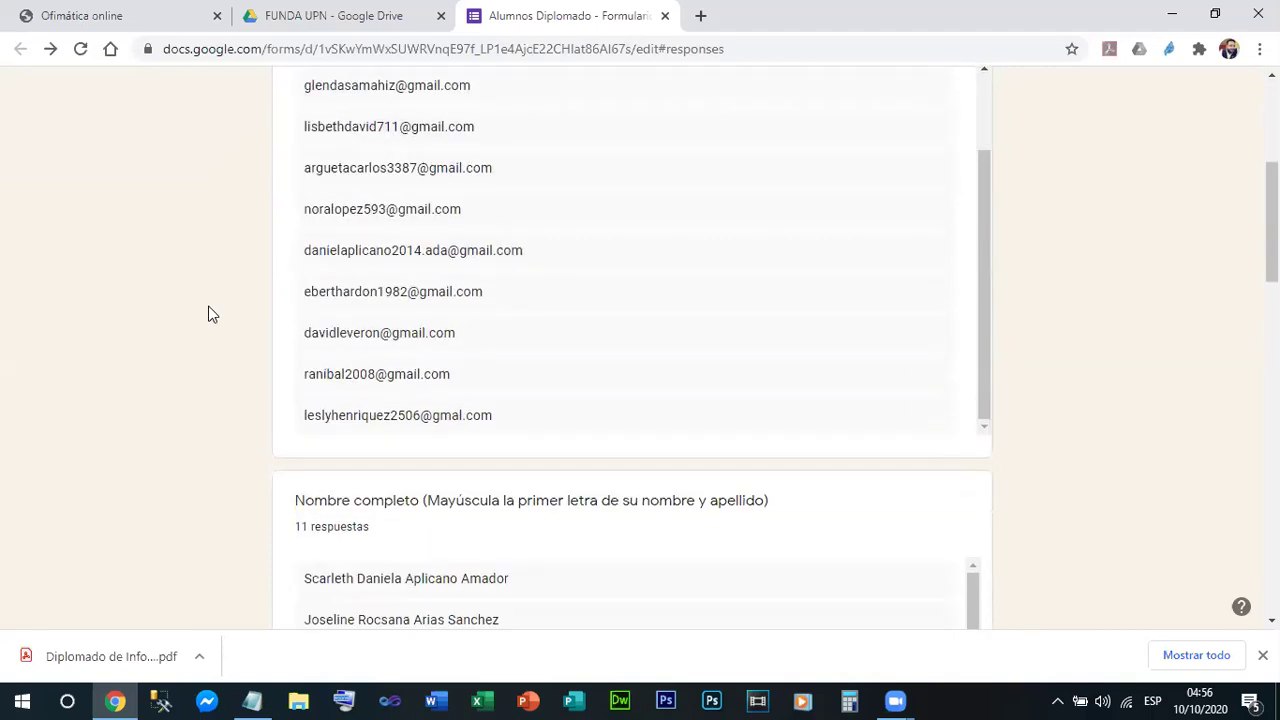
{"action": "scroll", "coordinate": [390, 298], "scroll_direction": "down", "scroll_amount": 3}
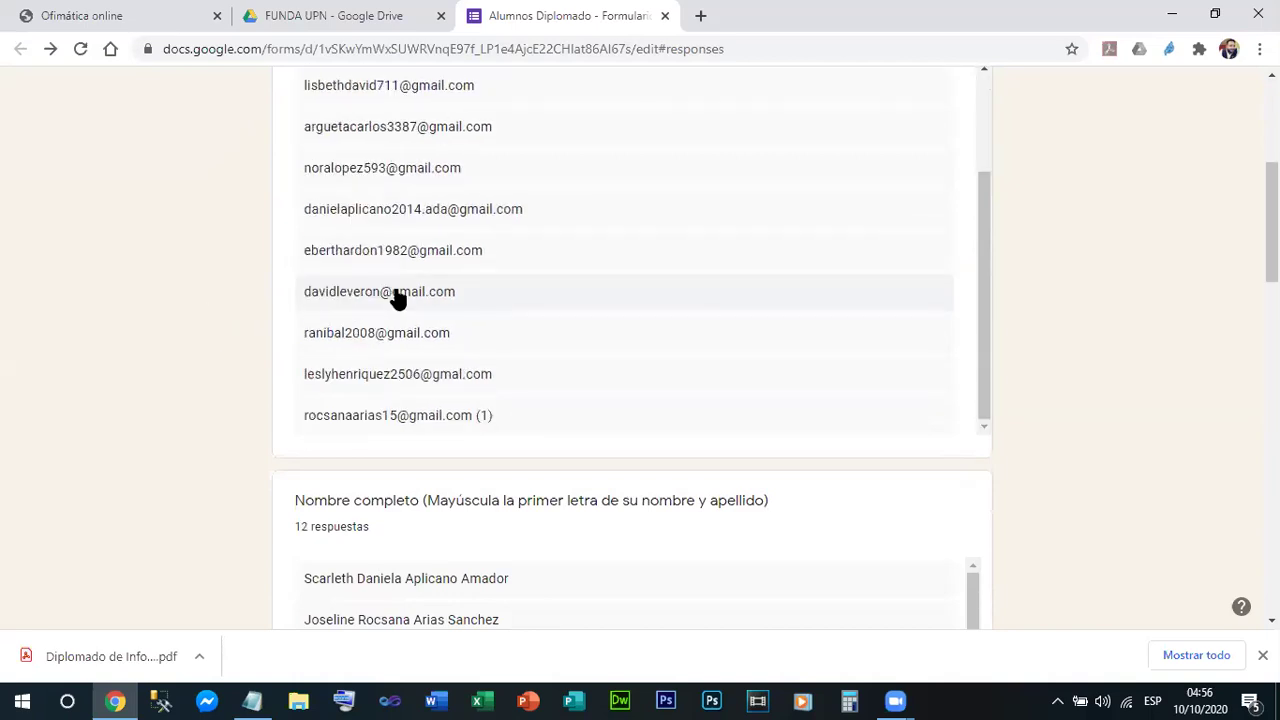
{"action": "scroll", "coordinate": [540, 293], "scroll_direction": "up", "scroll_amount": 4}
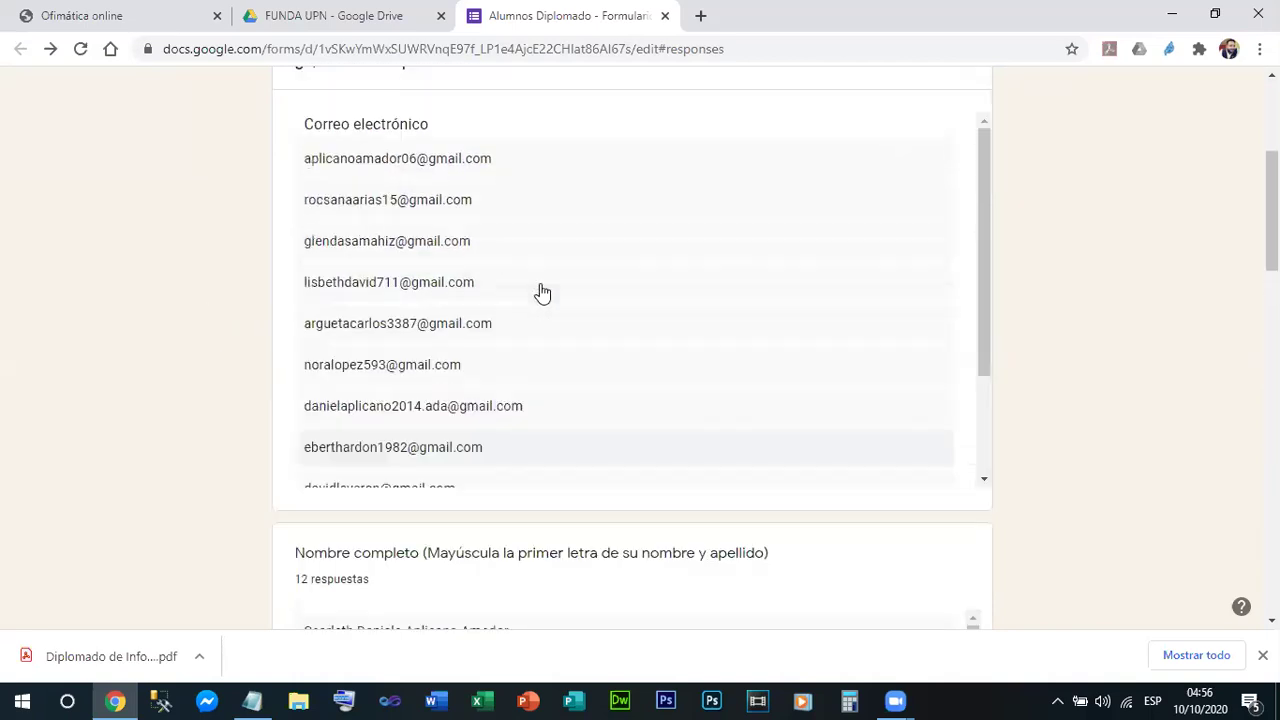
{"action": "scroll", "coordinate": [514, 304], "scroll_direction": "down", "scroll_amount": 2}
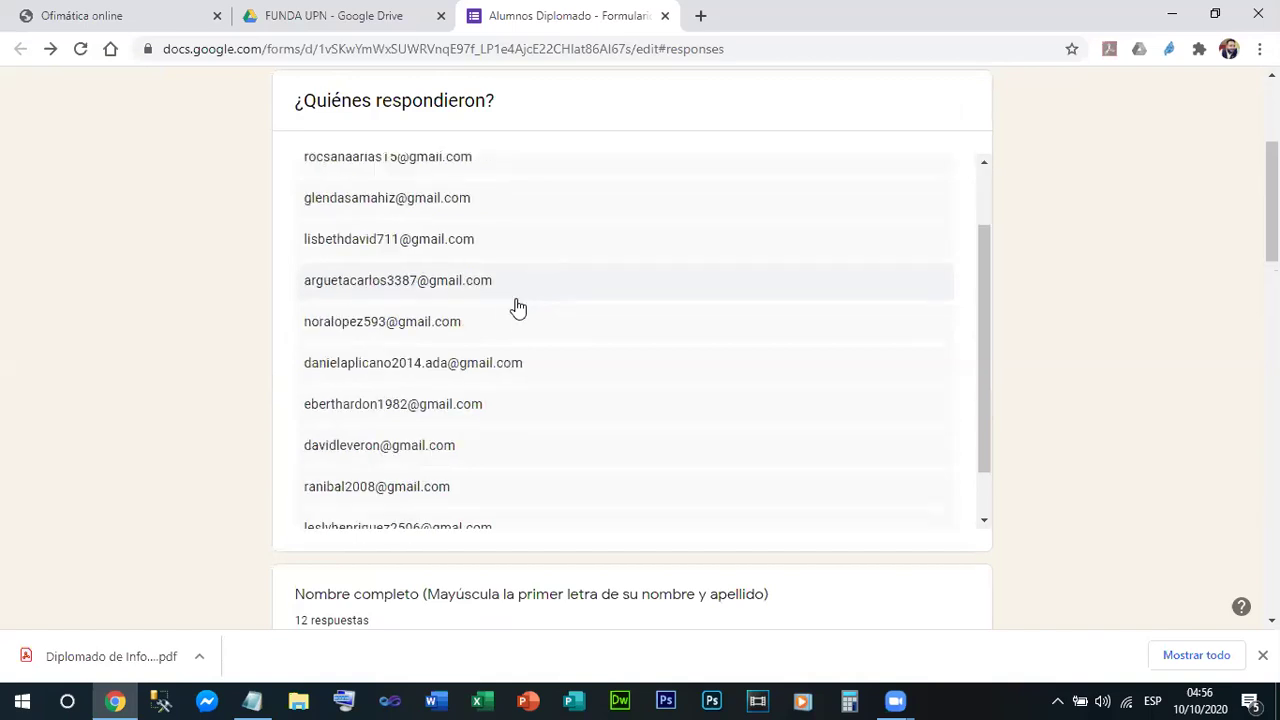
{"action": "scroll", "coordinate": [522, 305], "scroll_direction": "up", "scroll_amount": 1}
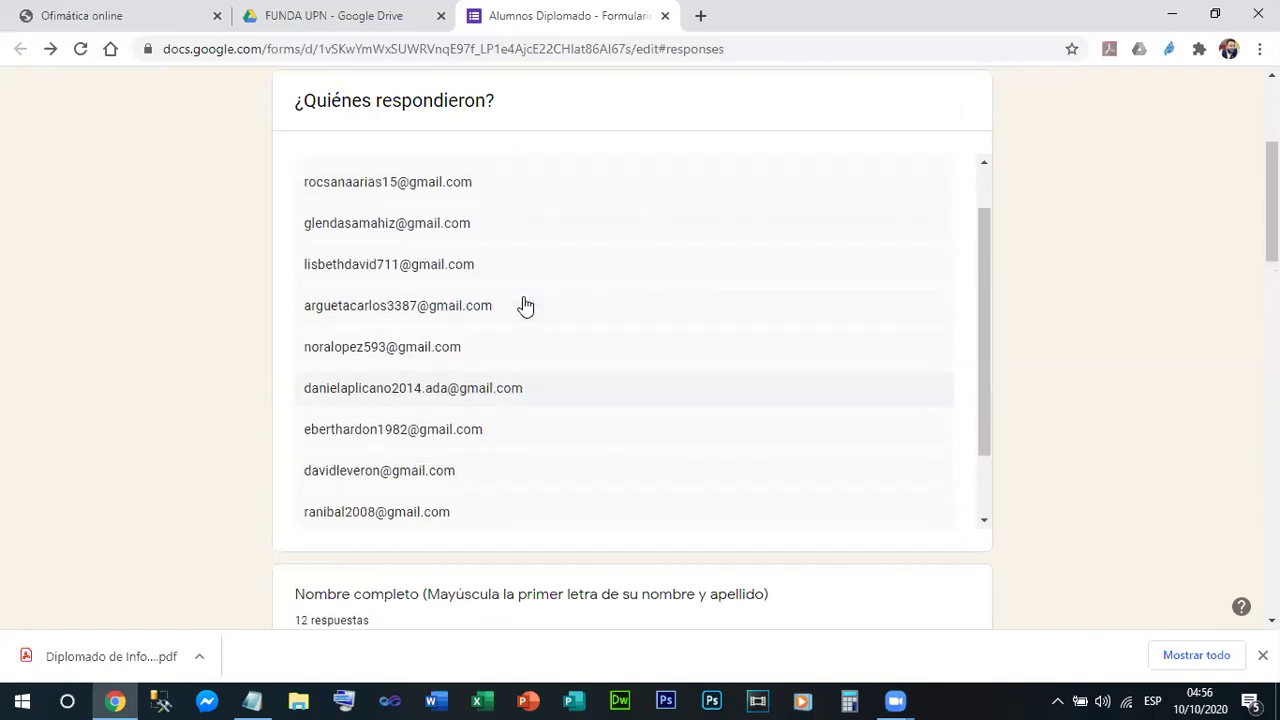
{"action": "scroll", "coordinate": [525, 305], "scroll_direction": "up", "scroll_amount": 5}
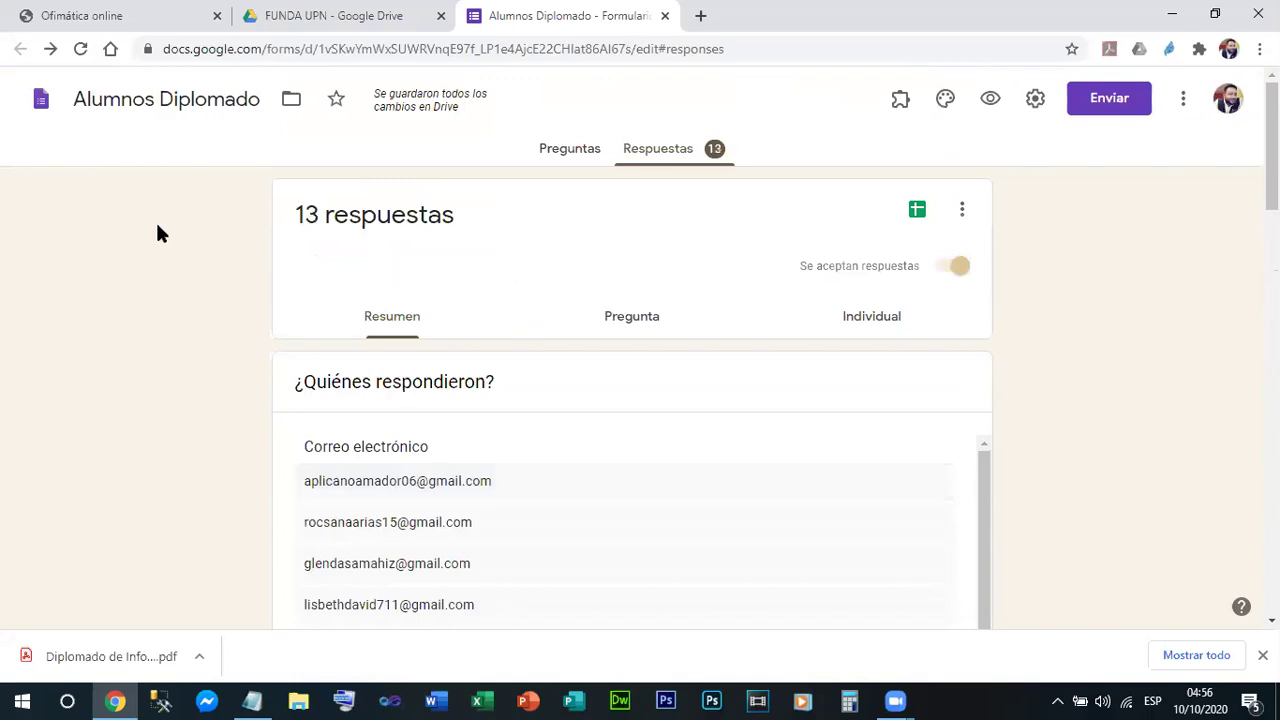
Step: Review the refreshed summary down to the Identidad chart and look over the options available for managing all responses
{"action": "scroll", "coordinate": [160, 274], "scroll_direction": "down", "scroll_amount": 10}
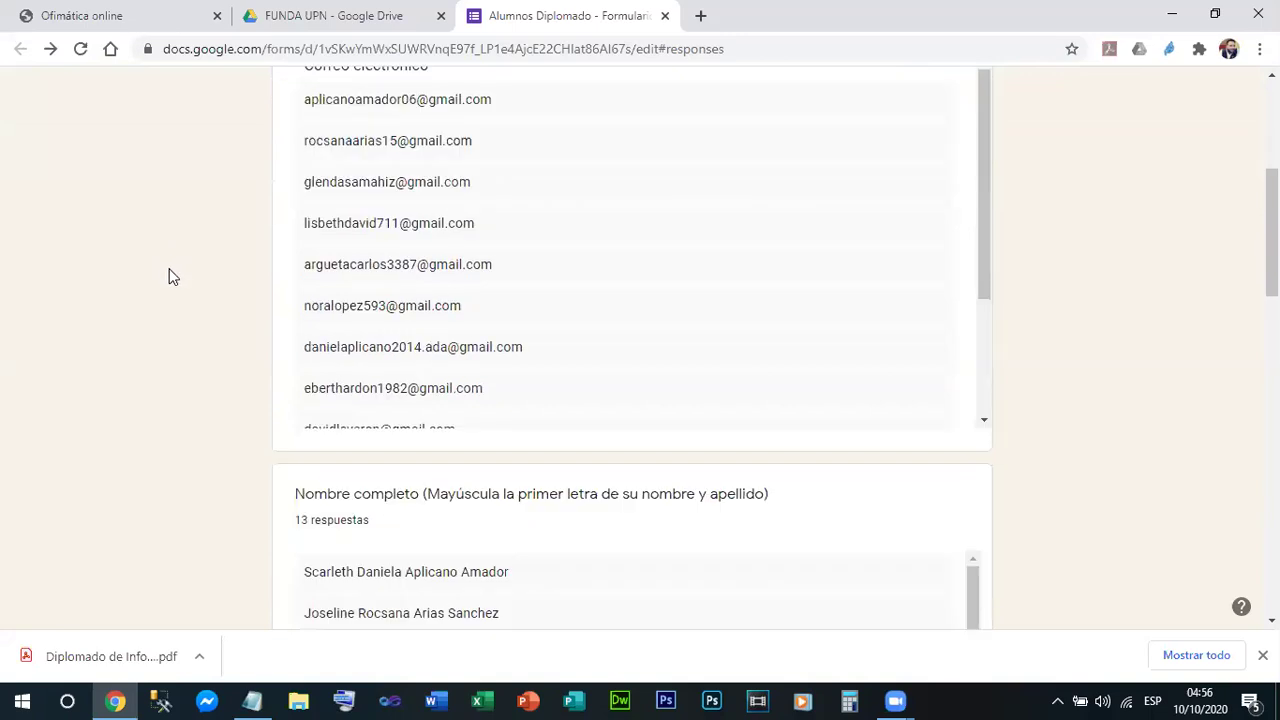
{"action": "scroll", "coordinate": [170, 273], "scroll_direction": "down", "scroll_amount": 6}
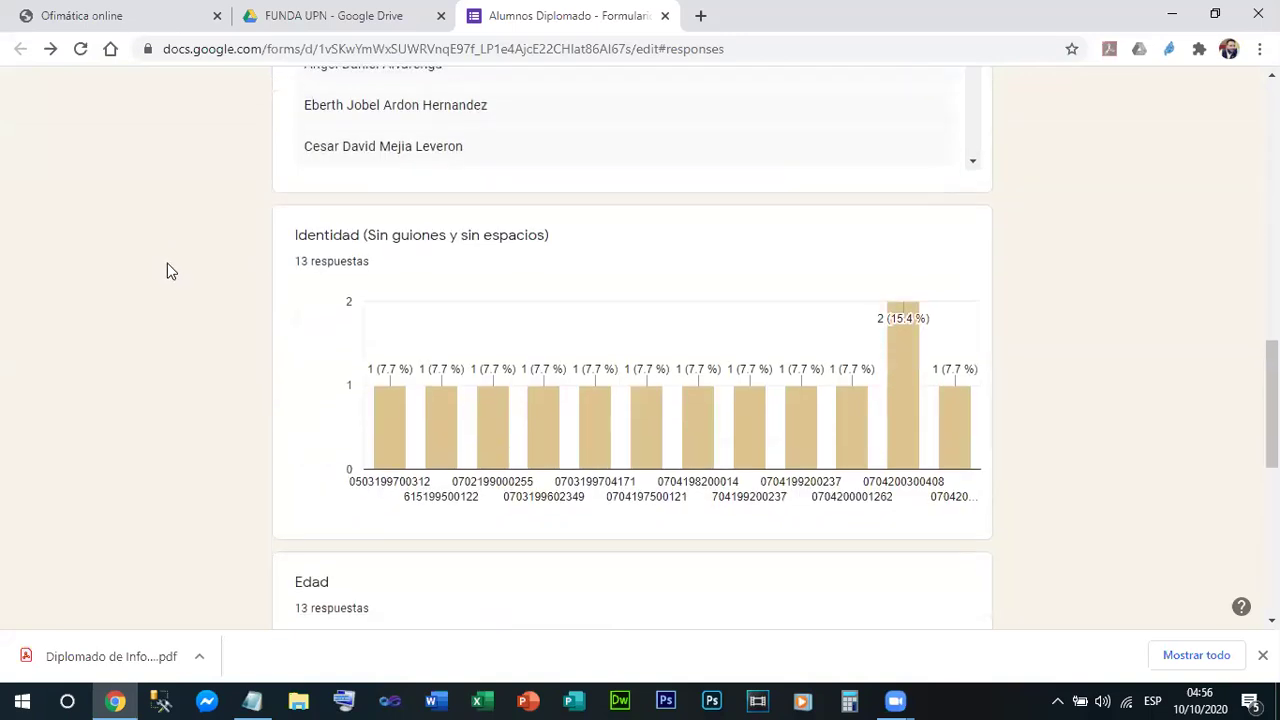
{"action": "scroll", "coordinate": [172, 240], "scroll_direction": "up", "scroll_amount": 15}
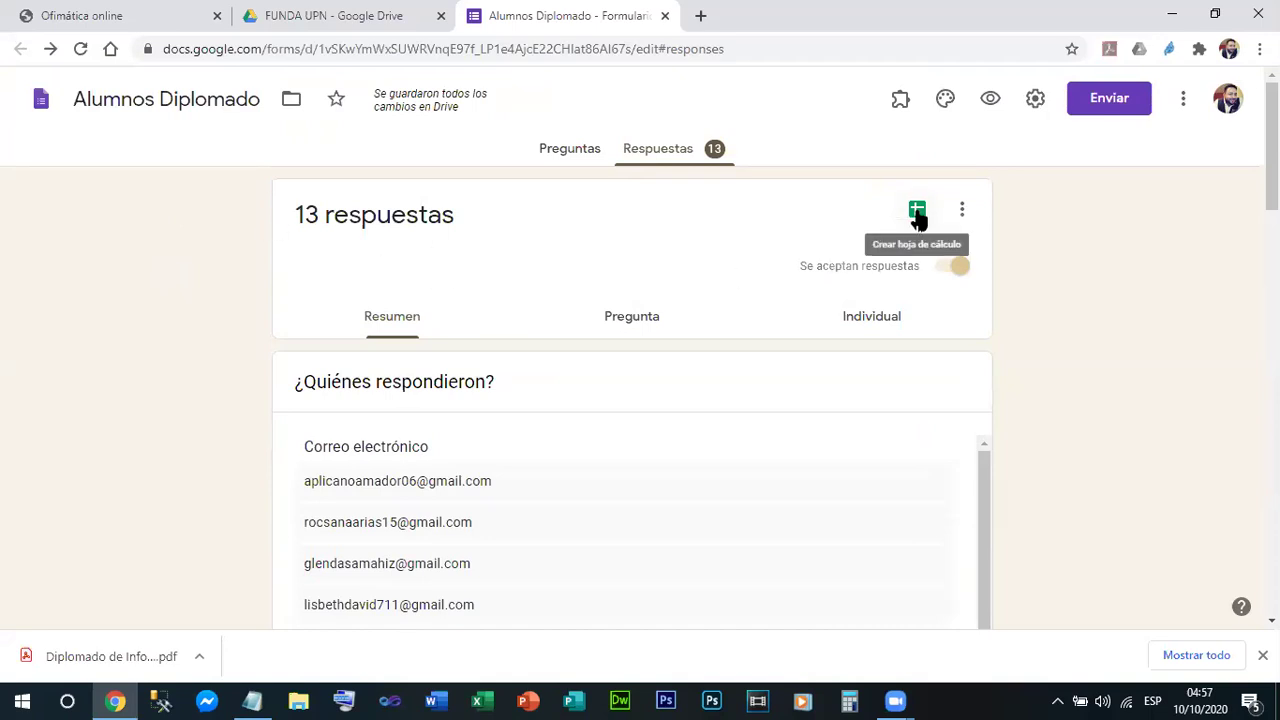
{"action": "left_click", "coordinate": [558, 155]}
{"action": "left_click", "coordinate": [686, 160]}
{"action": "left_click", "coordinate": [961, 212]}
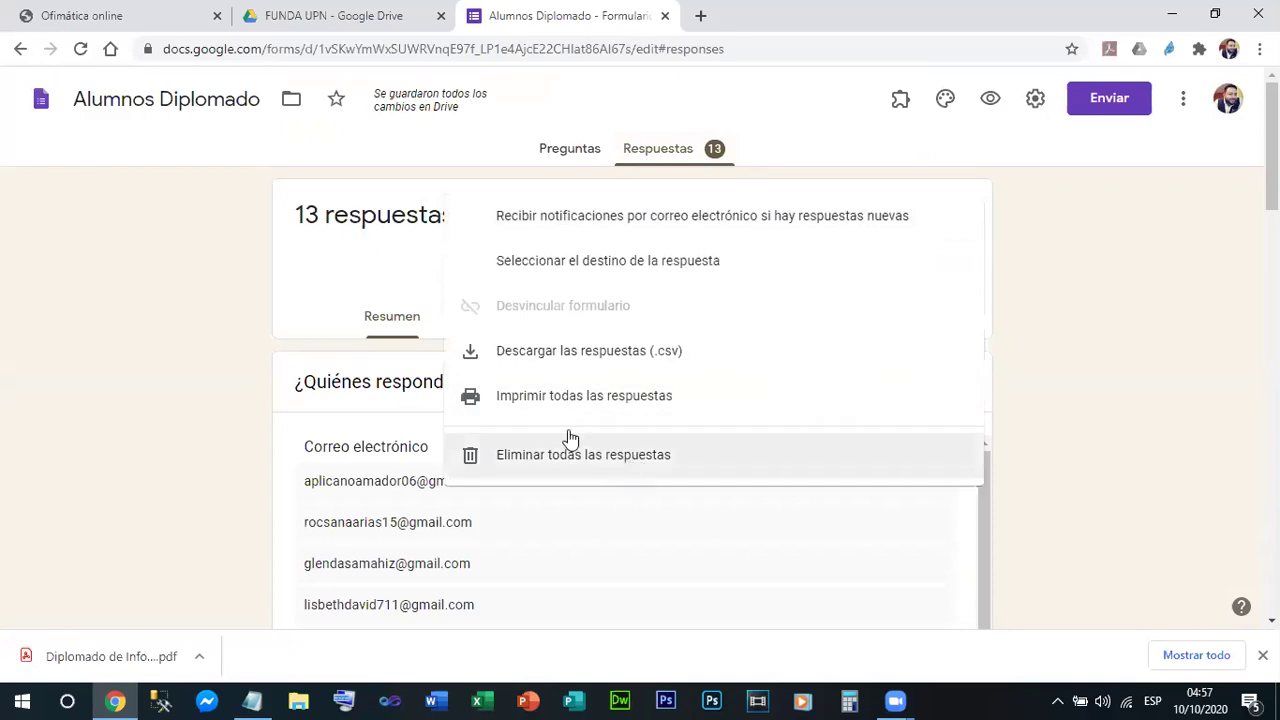
{"action": "left_click", "coordinate": [132, 198]}
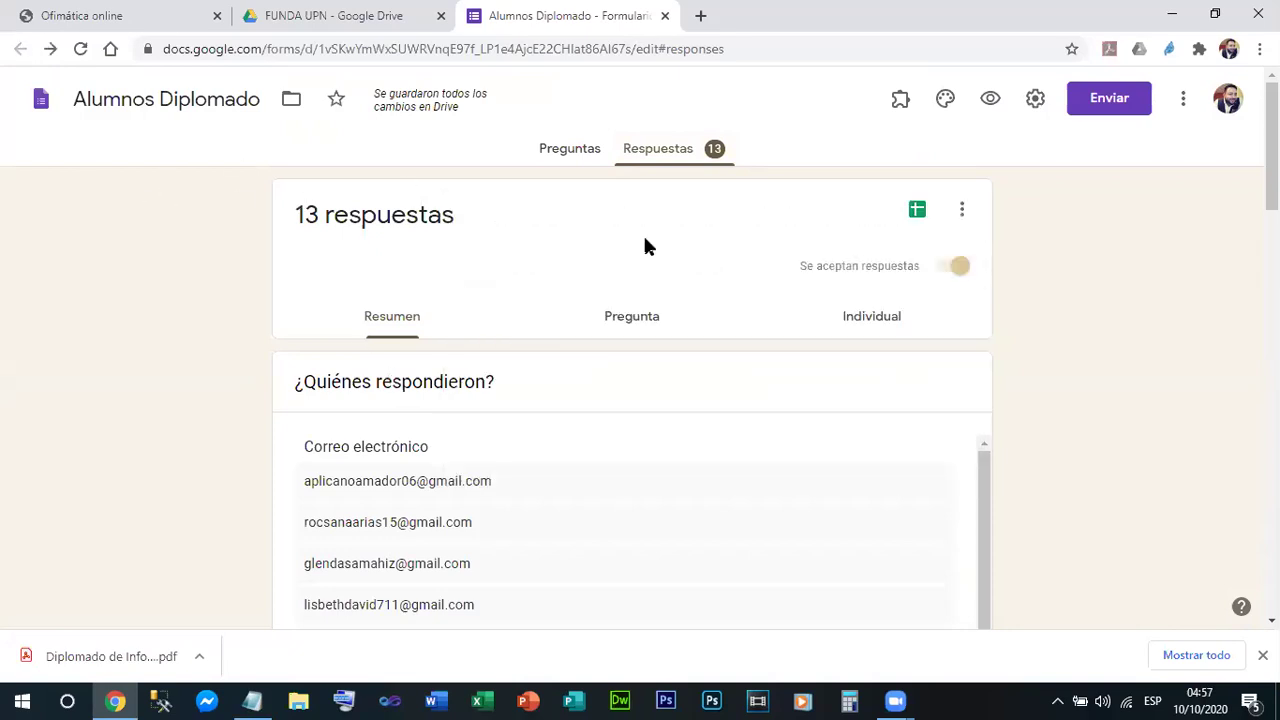
Step: Create a new spreadsheet for the form's responses, keeping the suggested name Alumnos Diplomado (Respuestas)
{"action": "left_click", "coordinate": [920, 214]}
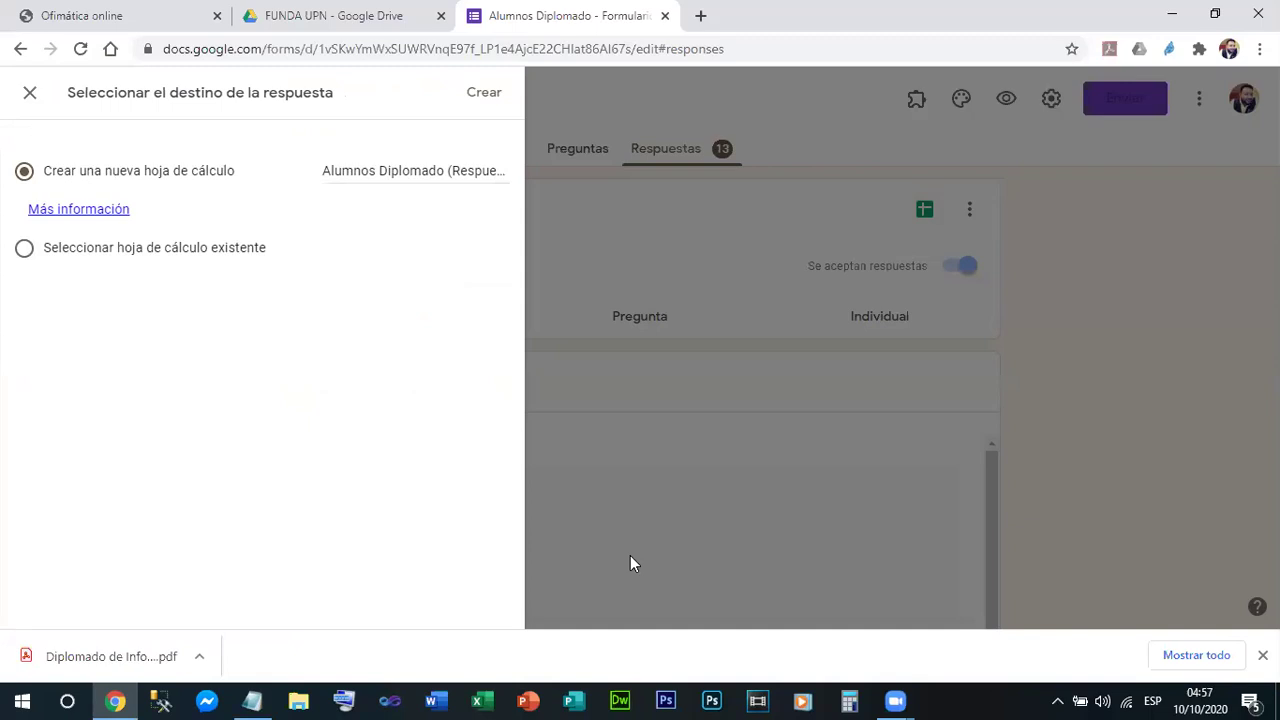
{"action": "left_click", "coordinate": [484, 93]}
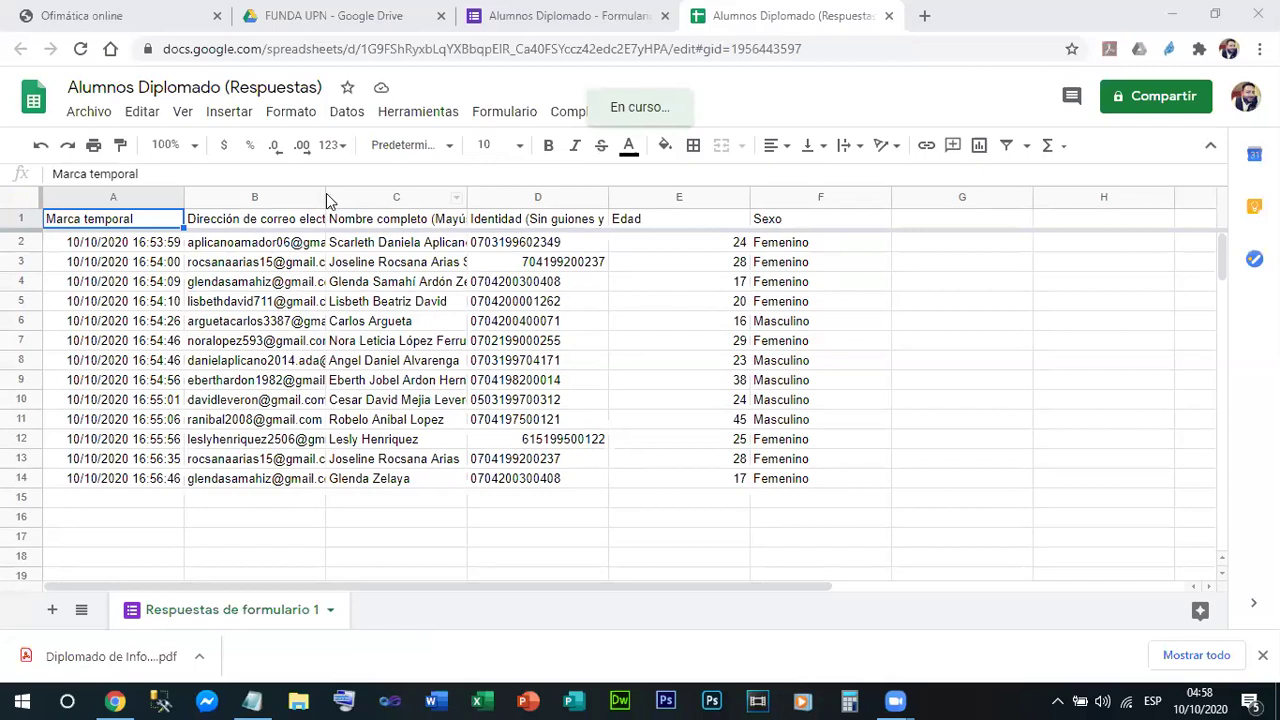
Step: Widen the e-mail and Nombre completo columns to fit their entries, and center the Identidad column horizontally
{"action": "left_click_drag", "start_coordinate": [323, 192], "coordinate": [441, 200]}
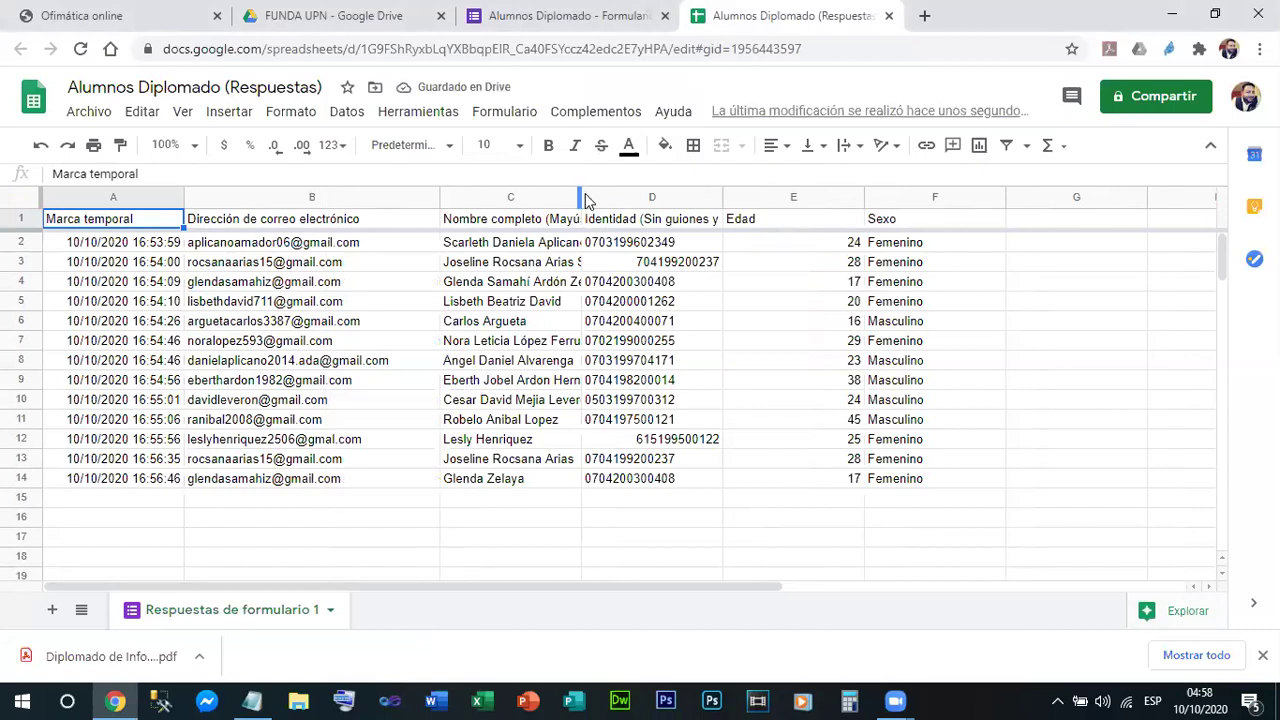
{"action": "left_click_drag", "start_coordinate": [580, 194], "coordinate": [651, 197]}
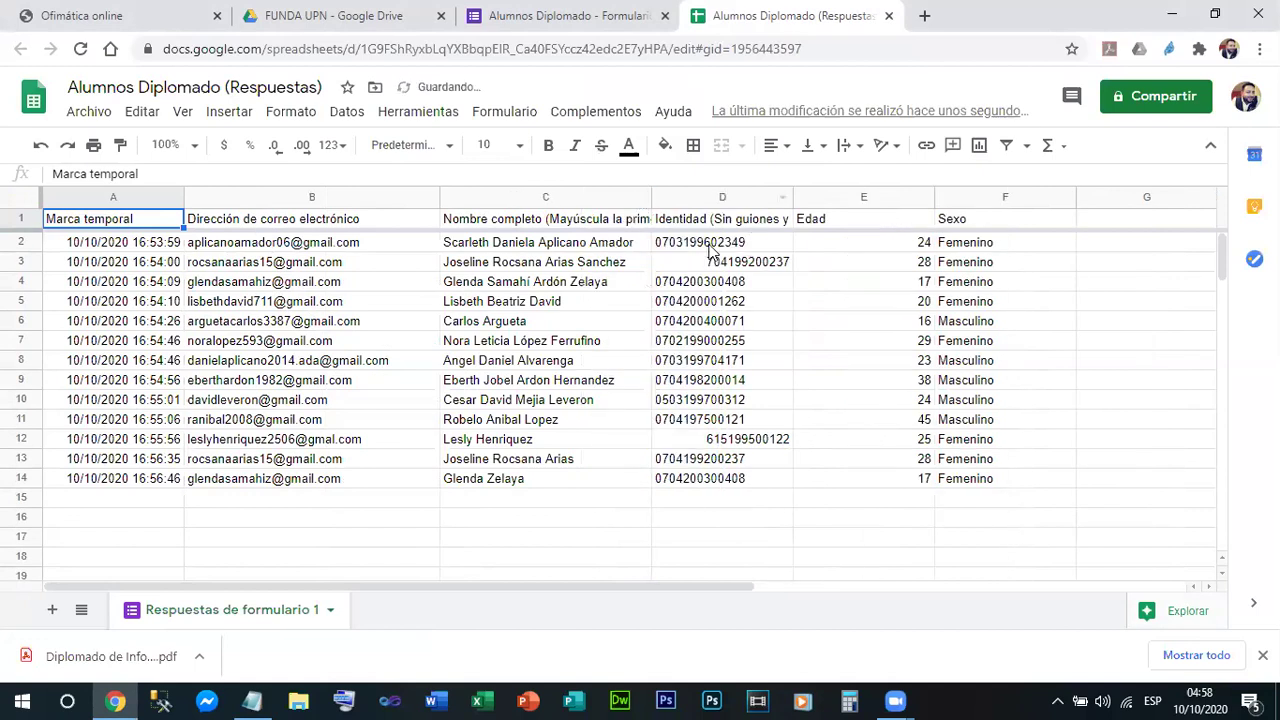
{"action": "left_click", "coordinate": [722, 197]}
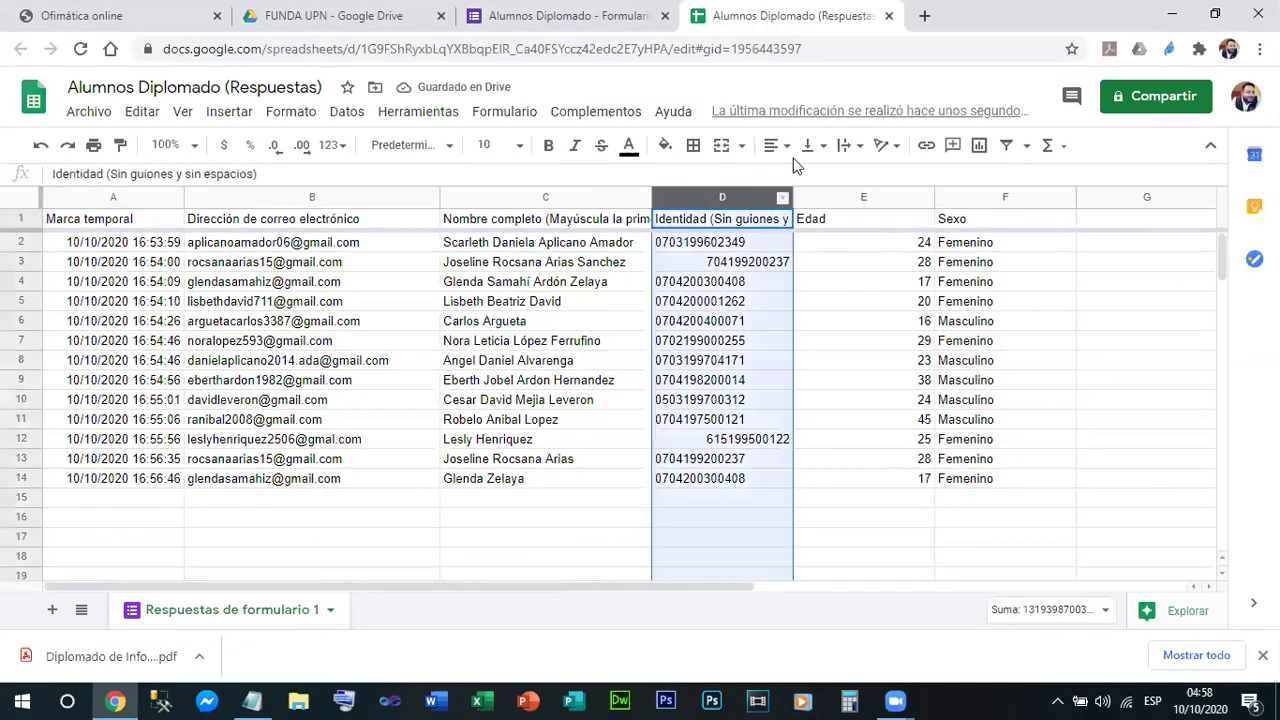
{"action": "left_click", "coordinate": [779, 146]}
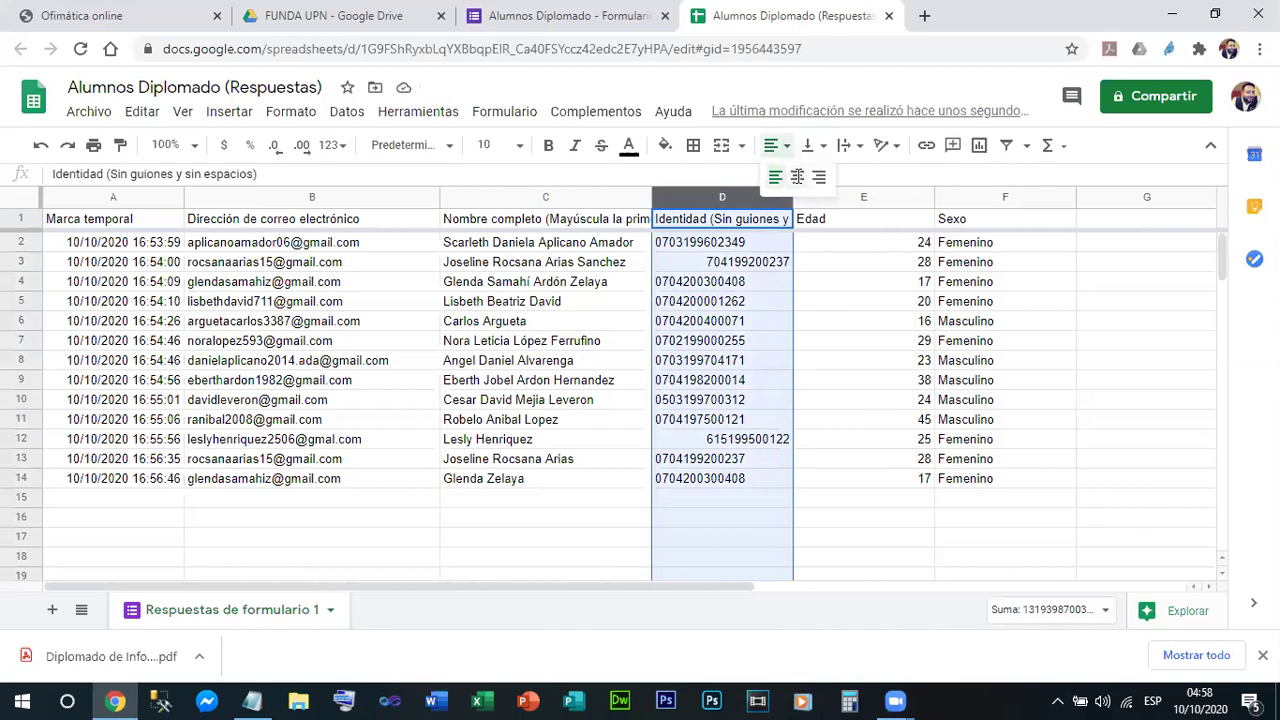
{"action": "left_click", "coordinate": [798, 178]}
{"action": "left_click", "coordinate": [856, 439]}
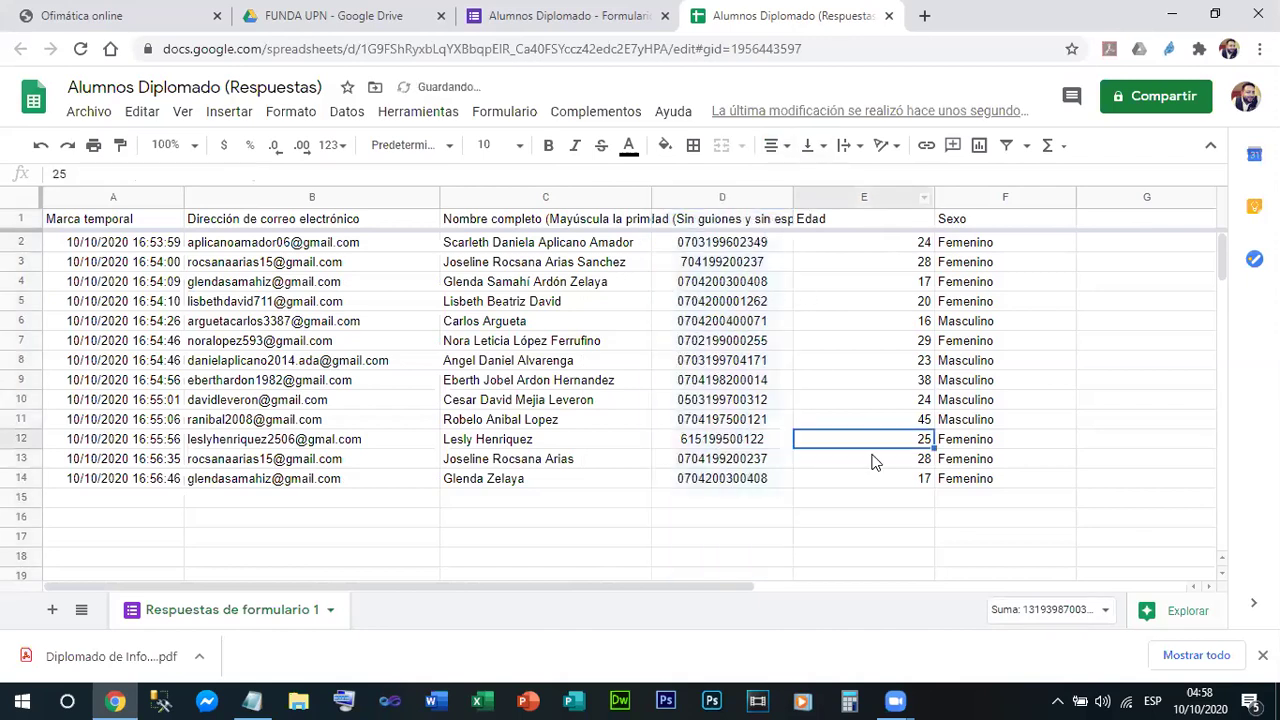
Step: Center the Edad column's entries horizontally in the responses spreadsheet
{"action": "left_click", "coordinate": [894, 196]}
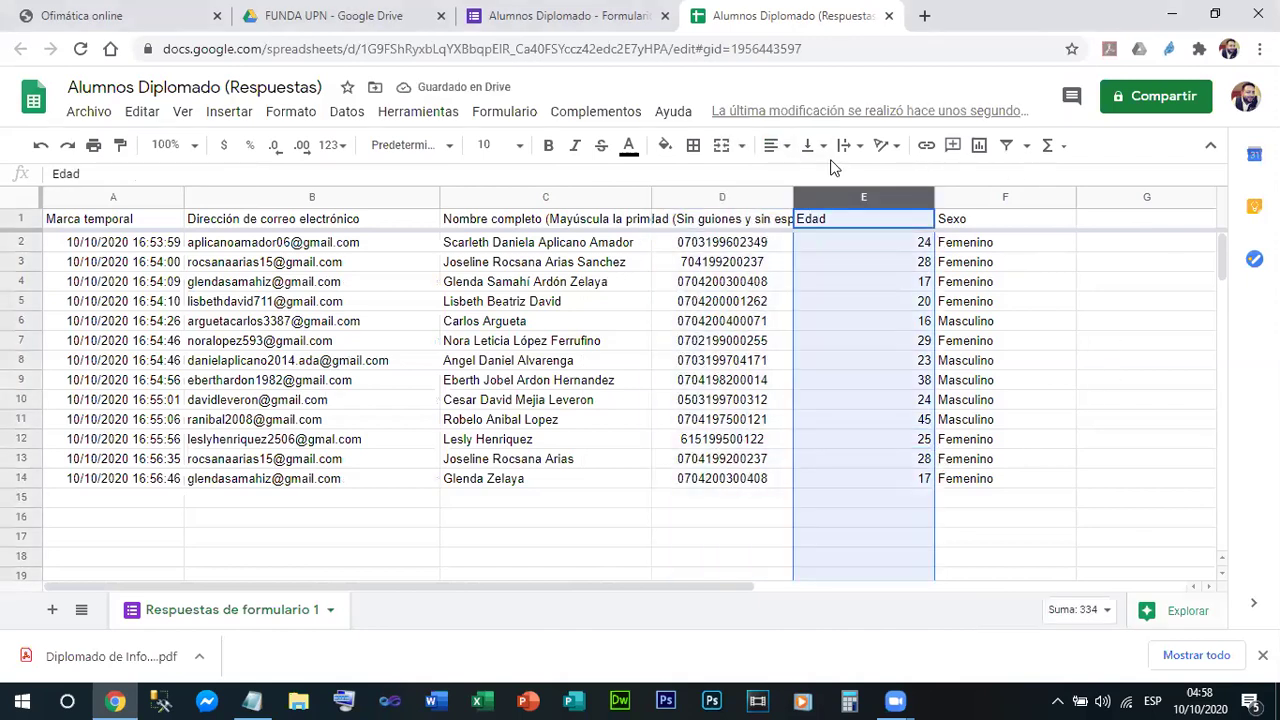
{"action": "left_click", "coordinate": [776, 148]}
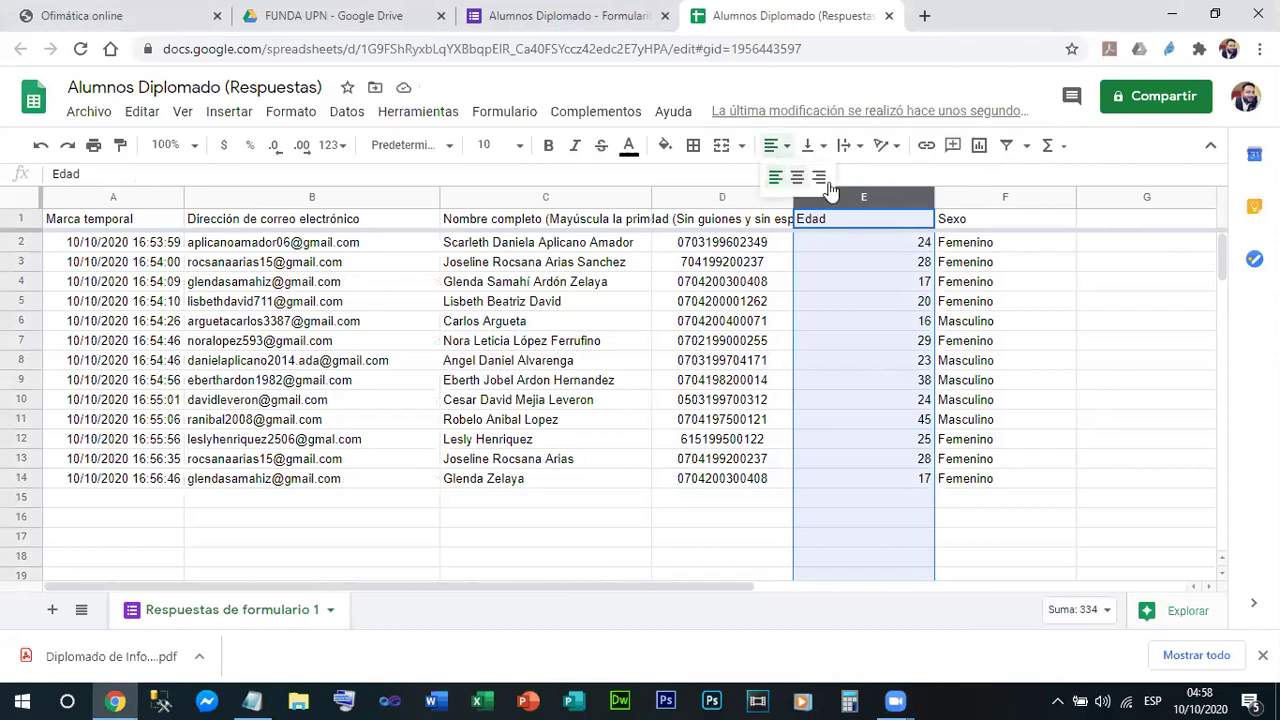
{"action": "left_click", "coordinate": [797, 177]}
{"action": "left_click", "coordinate": [1040, 303]}
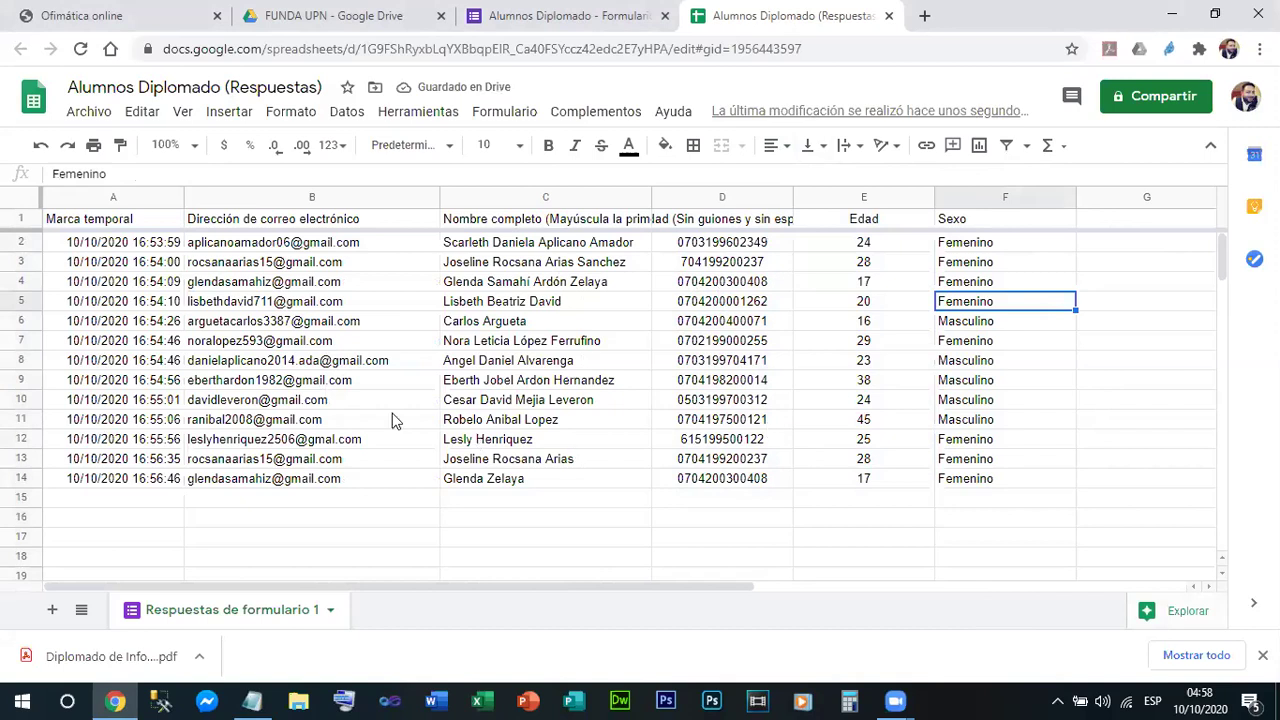
{"action": "left_click", "coordinate": [1083, 387]}
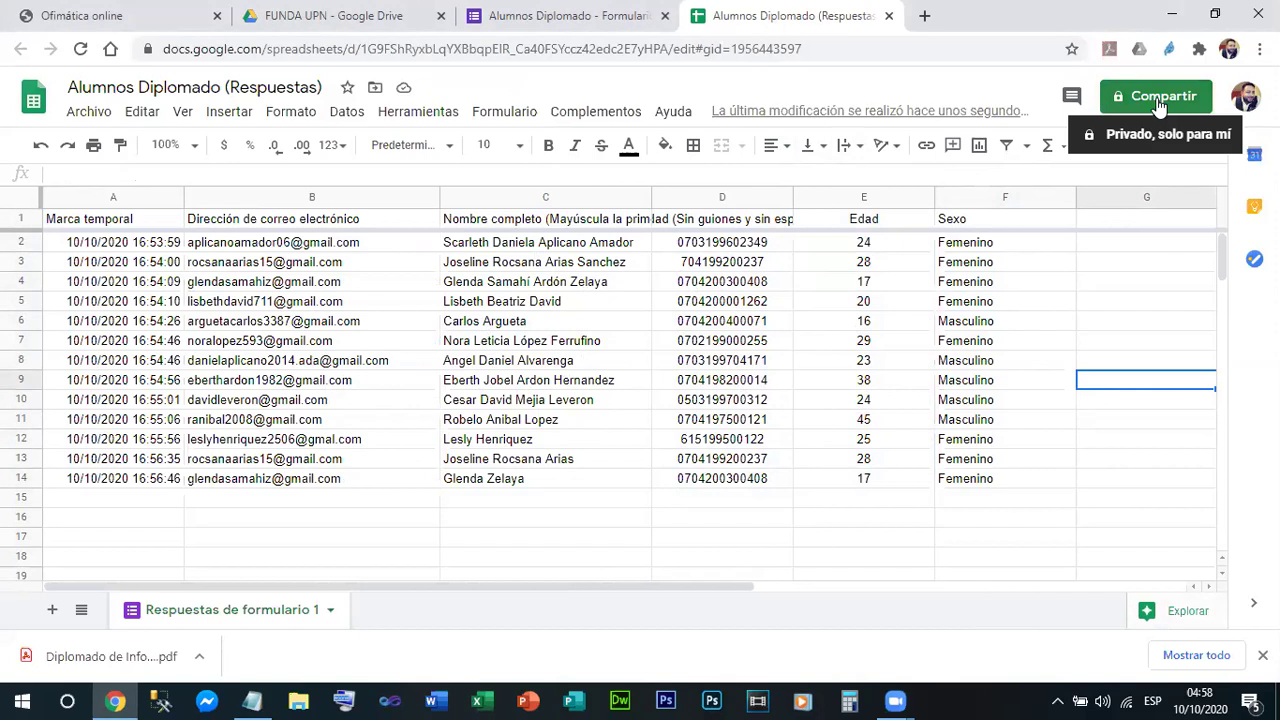
Step: Look over the file formats offered for downloading the spreadsheet and the options for managing its linked form
{"action": "left_click", "coordinate": [97, 117]}
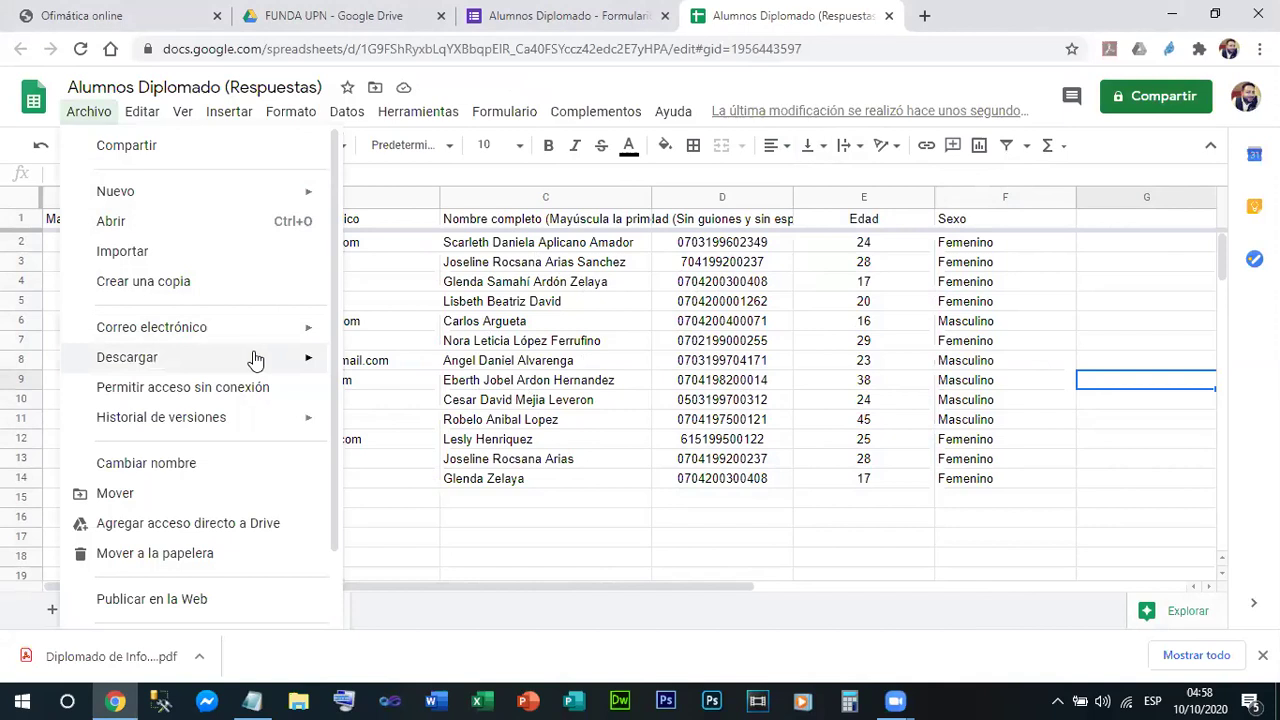
{"action": "mouse_move", "coordinate": [255, 360]}
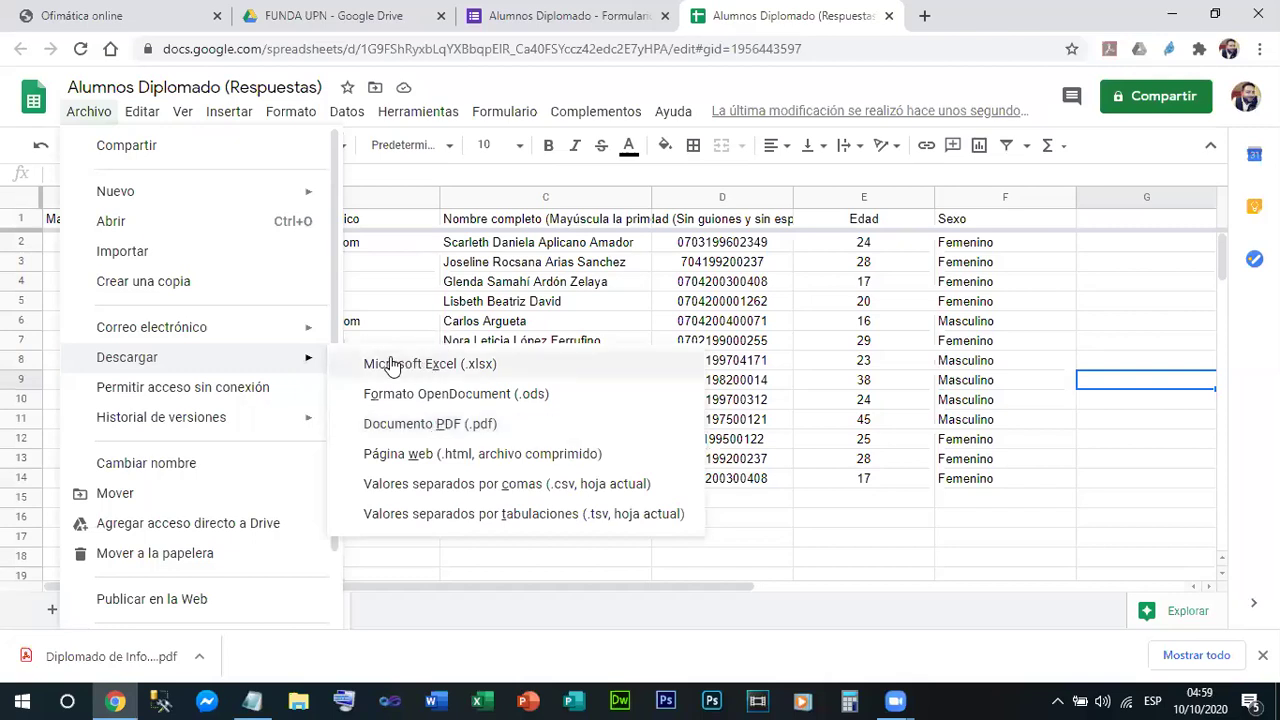
{"action": "left_click", "coordinate": [504, 111]}
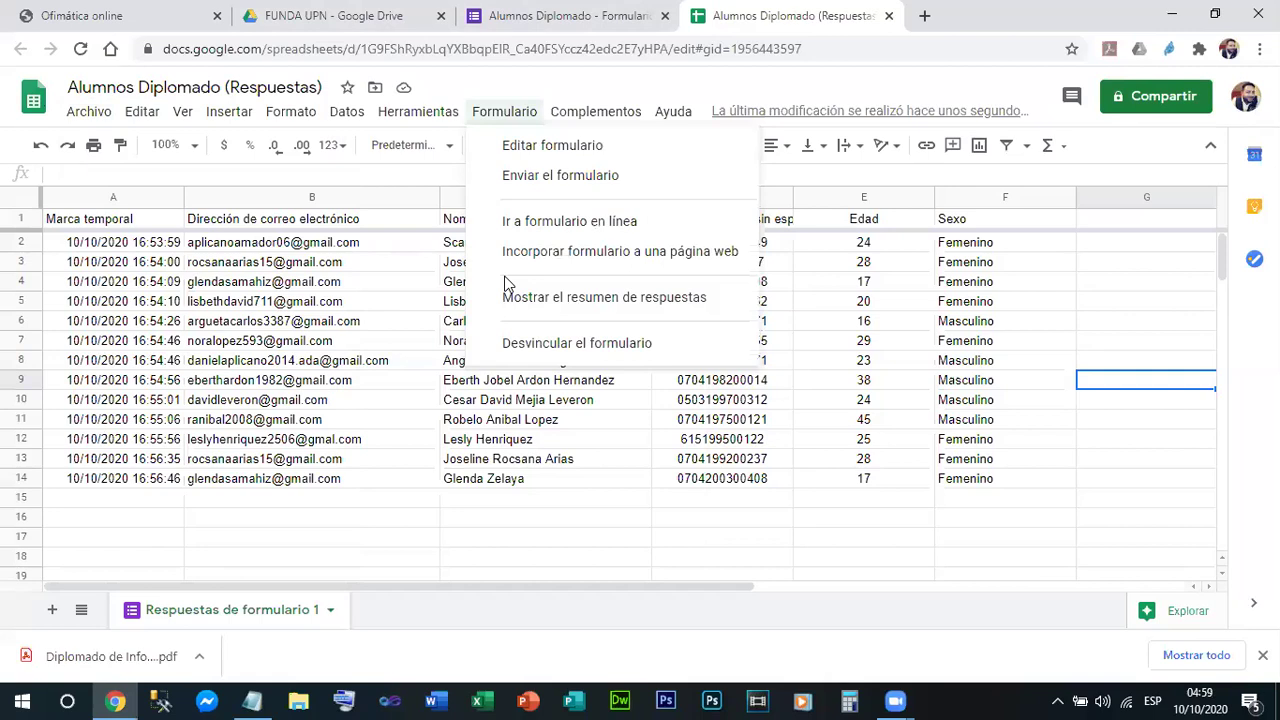
{"action": "left_click", "coordinate": [371, 284]}
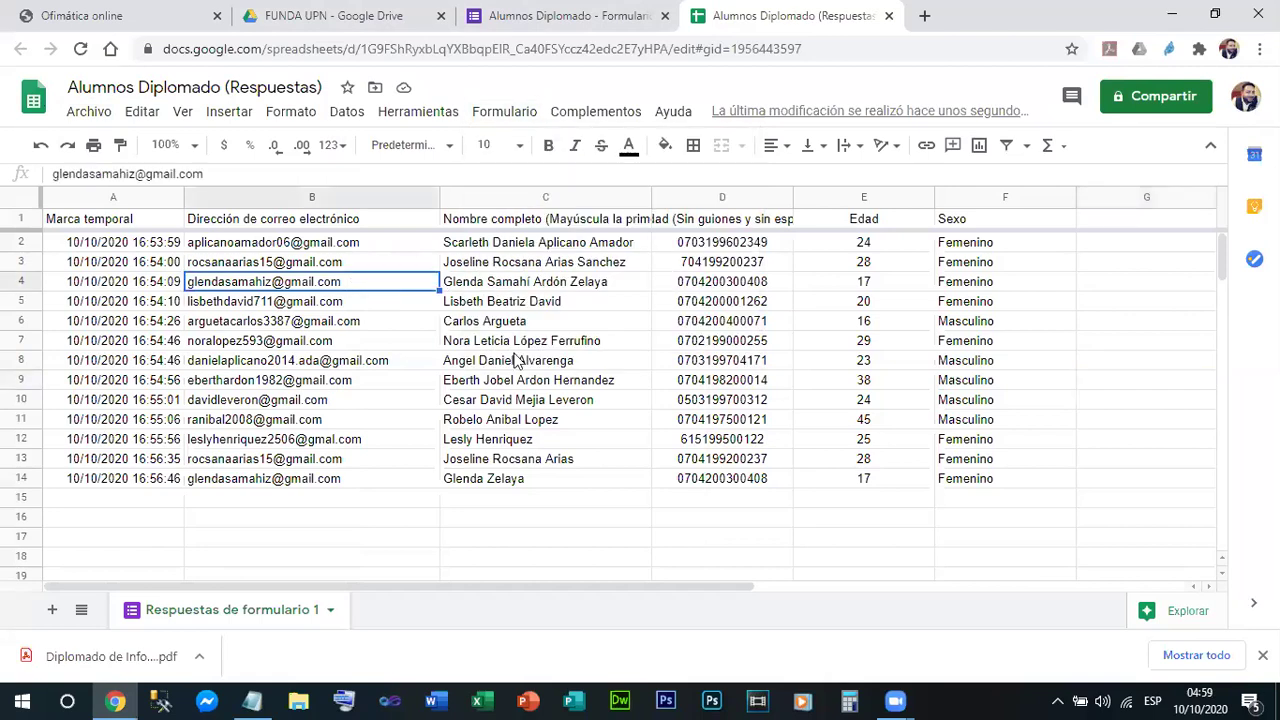
{"action": "left_click", "coordinate": [533, 510]}
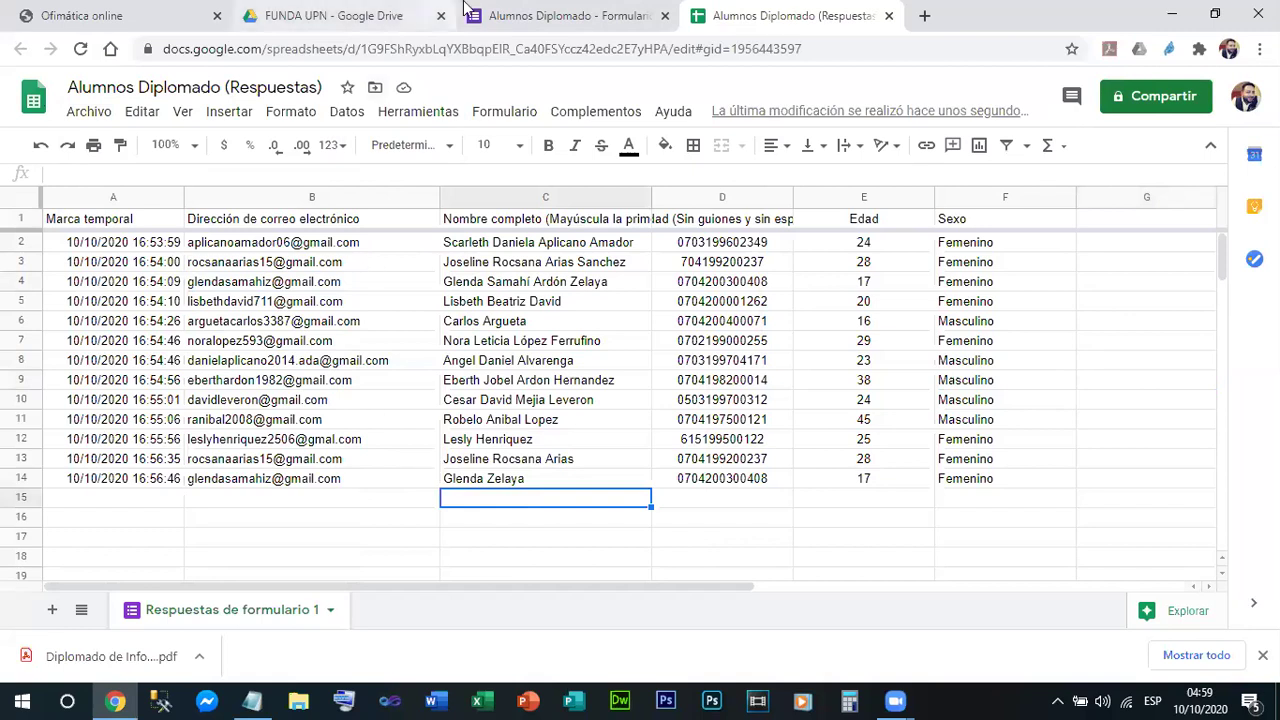
Step: Return to the Alumnos Diplomado form and review the start of its response summary
{"action": "left_click", "coordinate": [500, 17]}
{"action": "scroll", "coordinate": [549, 320], "scroll_direction": "down", "scroll_amount": 6}
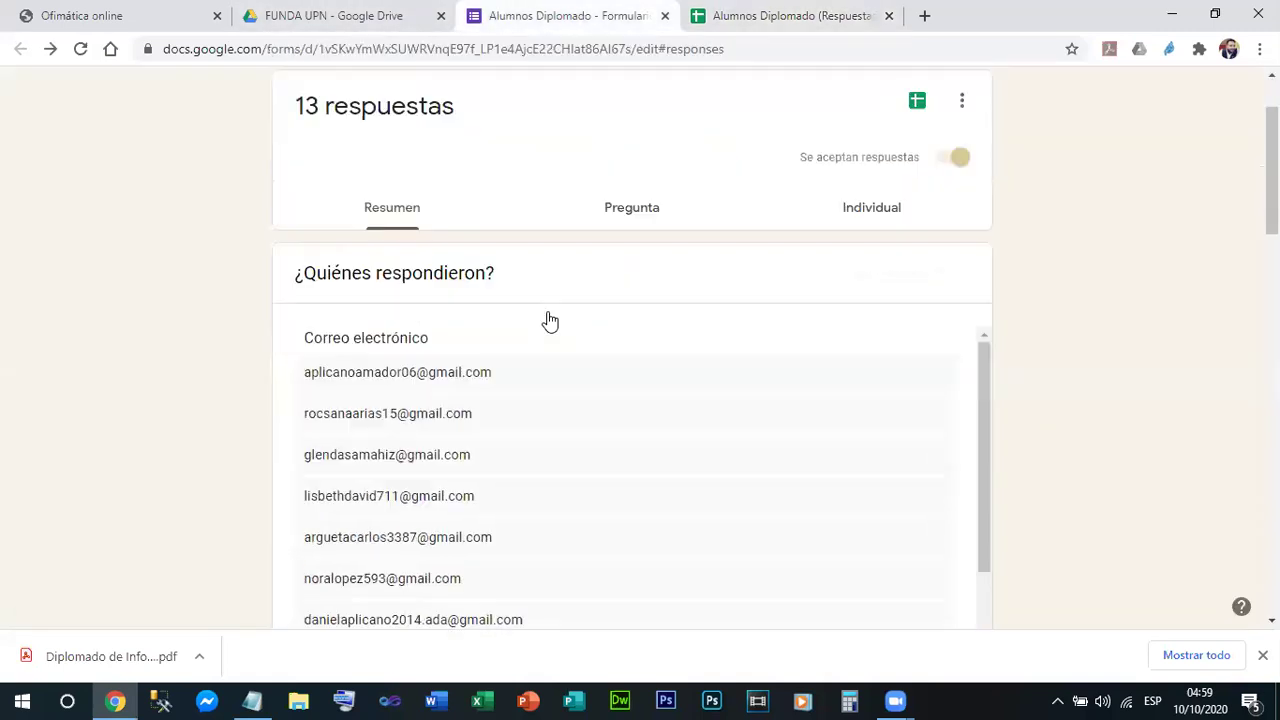
{"action": "scroll", "coordinate": [579, 314], "scroll_direction": "up", "scroll_amount": 5}
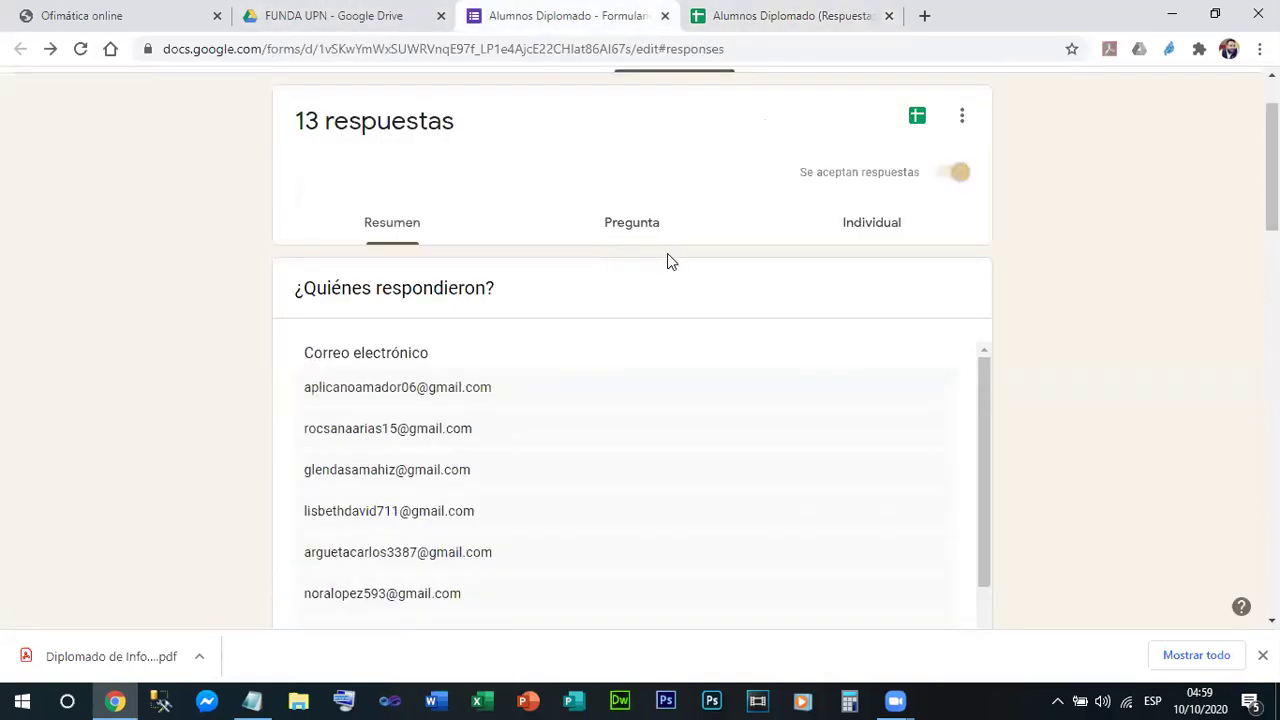
{"action": "scroll", "coordinate": [665, 258], "scroll_direction": "up", "scroll_amount": 1}
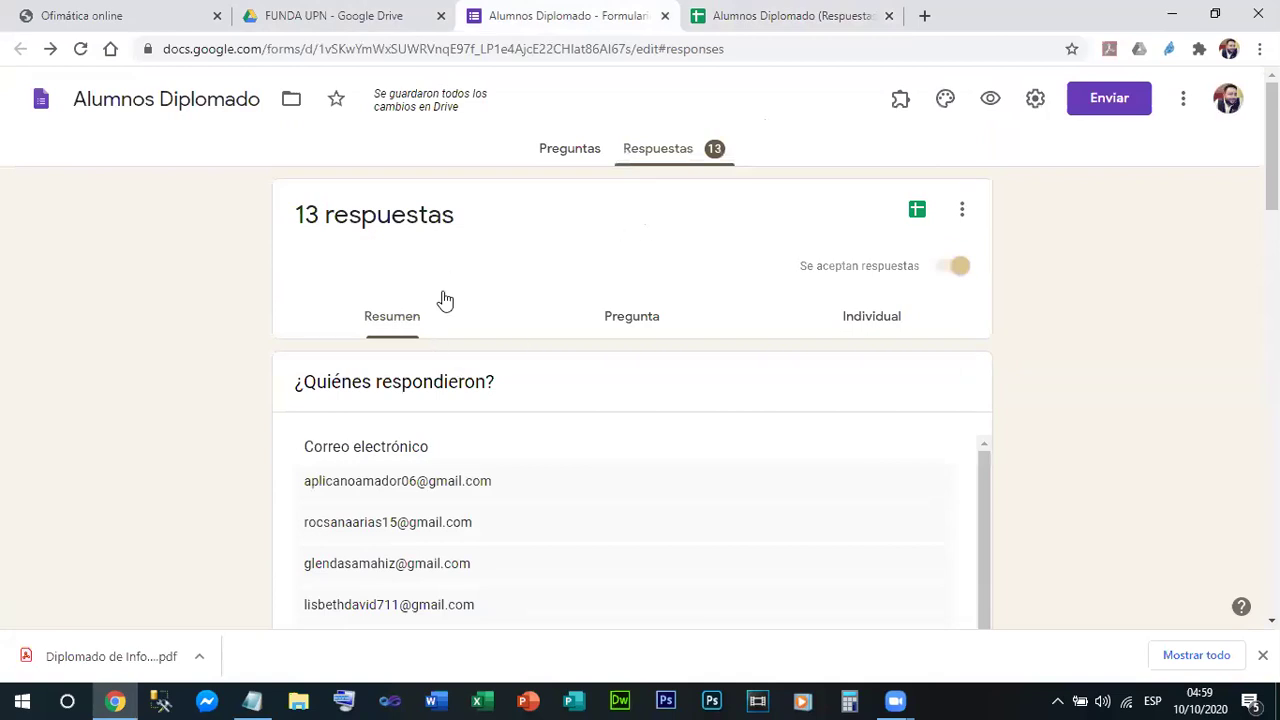